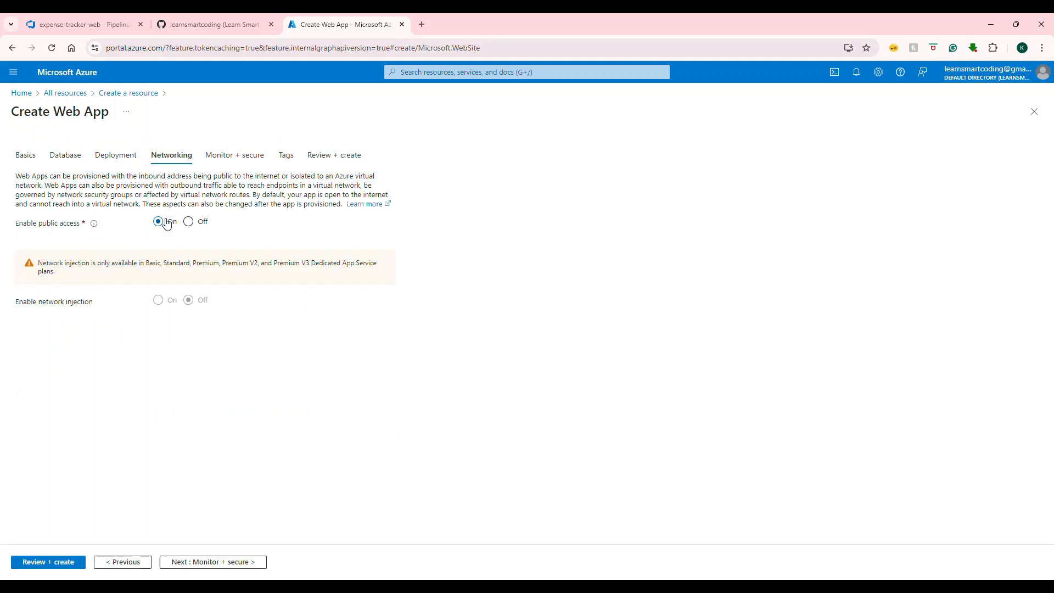
- Add a tag named env with the value stage to the web app's resources
{"action": "left_click", "coordinate": [228, 160]}
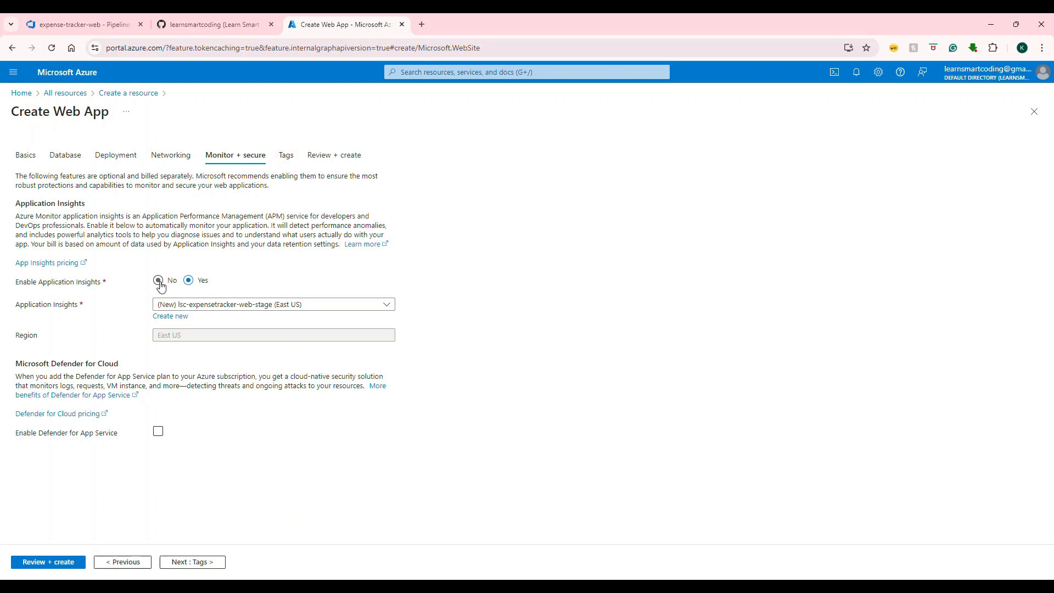
{"action": "left_click", "coordinate": [285, 157]}
{"action": "left_click", "coordinate": [189, 238]}
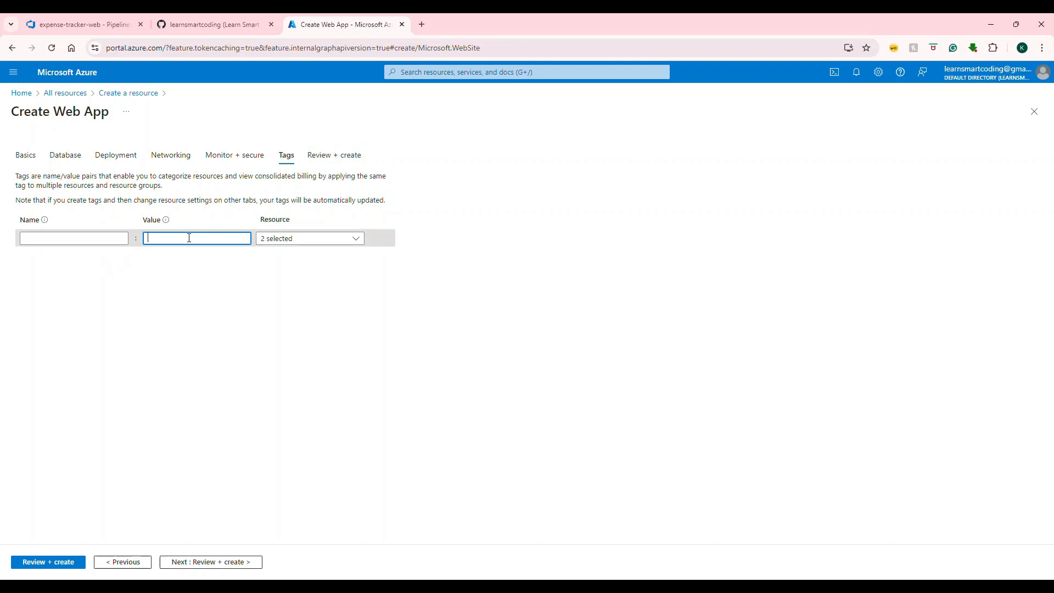
{"action": "type", "text": "stage"}
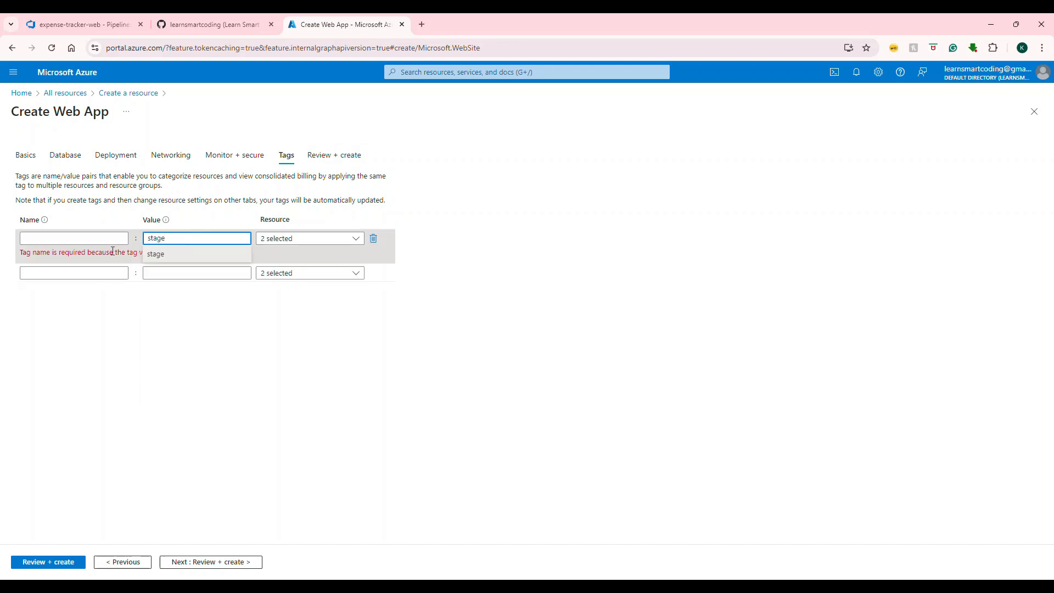
{"action": "left_click", "coordinate": [98, 240]}
{"action": "type", "text": "env"}
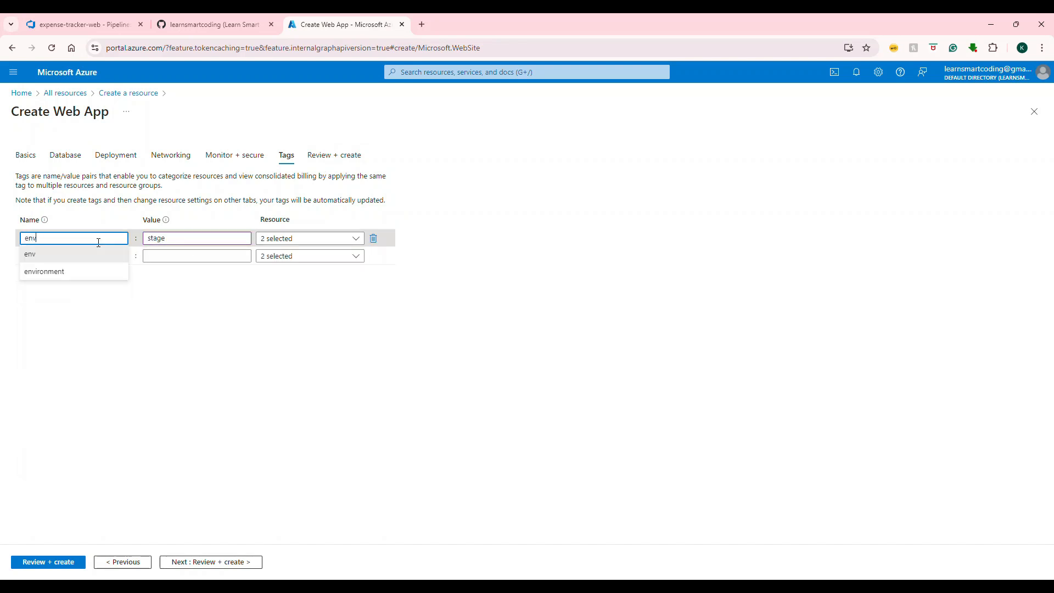
{"action": "left_click", "coordinate": [471, 217]}
- Add a second tag named expense-tracker with the value web
{"action": "left_click", "coordinate": [199, 255]}
{"action": "type", "text": "web"}
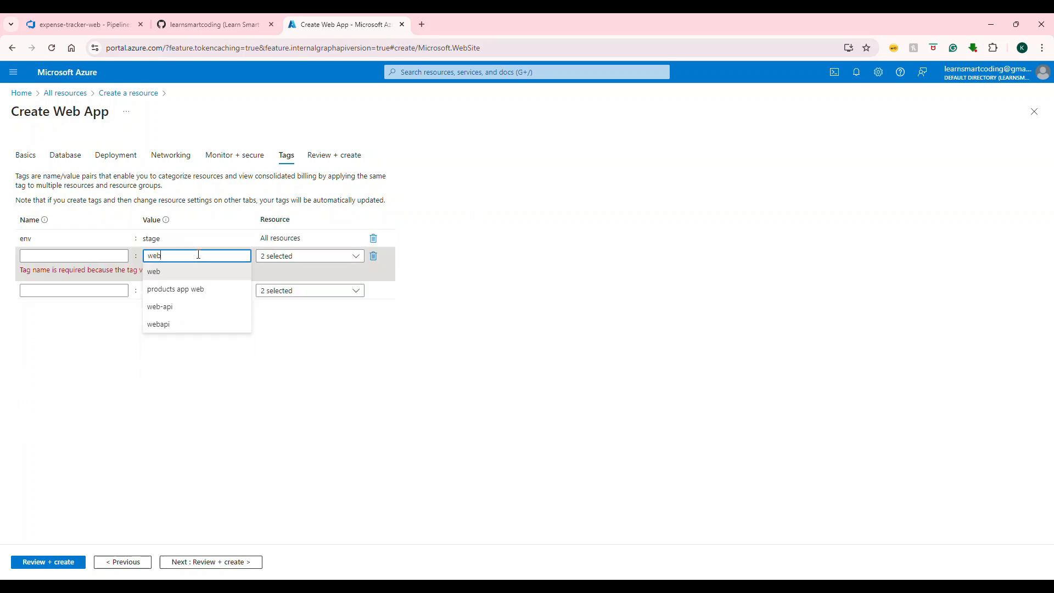
{"action": "left_click", "coordinate": [94, 259]}
{"action": "type", "text": "expense-tracker"}
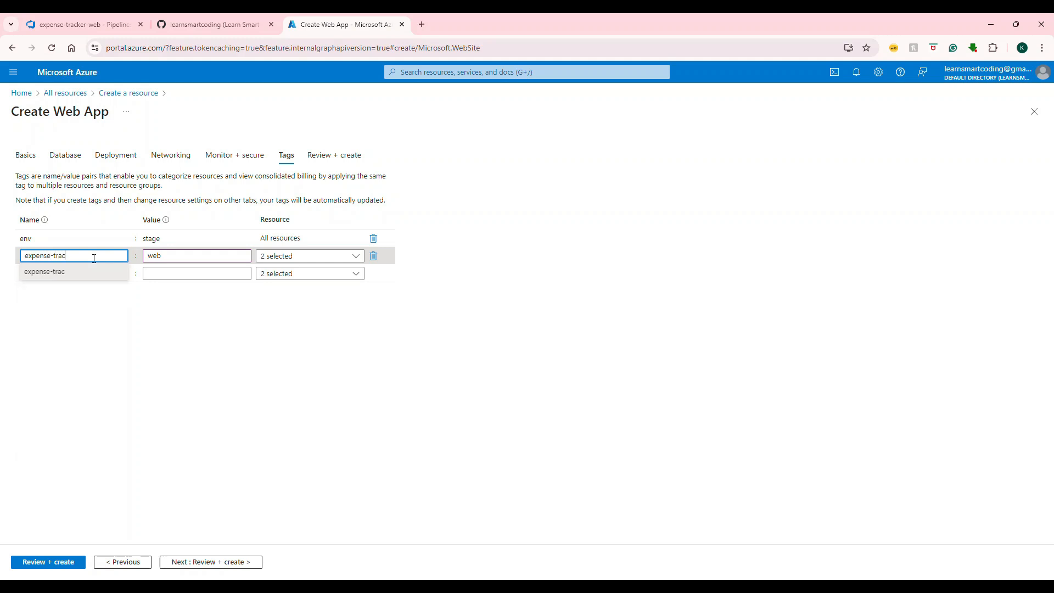
- Review the summary and basic authentication notice for lsc-expensetracker-web-stage, then create the web app
{"action": "left_click", "coordinate": [337, 154]}
{"action": "scroll", "coordinate": [403, 251], "scroll_direction": "down", "scroll_amount": 2}
{"action": "scroll", "coordinate": [49, 170], "scroll_direction": "up", "scroll_amount": 2}
{"action": "left_click_drag", "start_coordinate": [40, 235], "coordinate": [298, 249]}
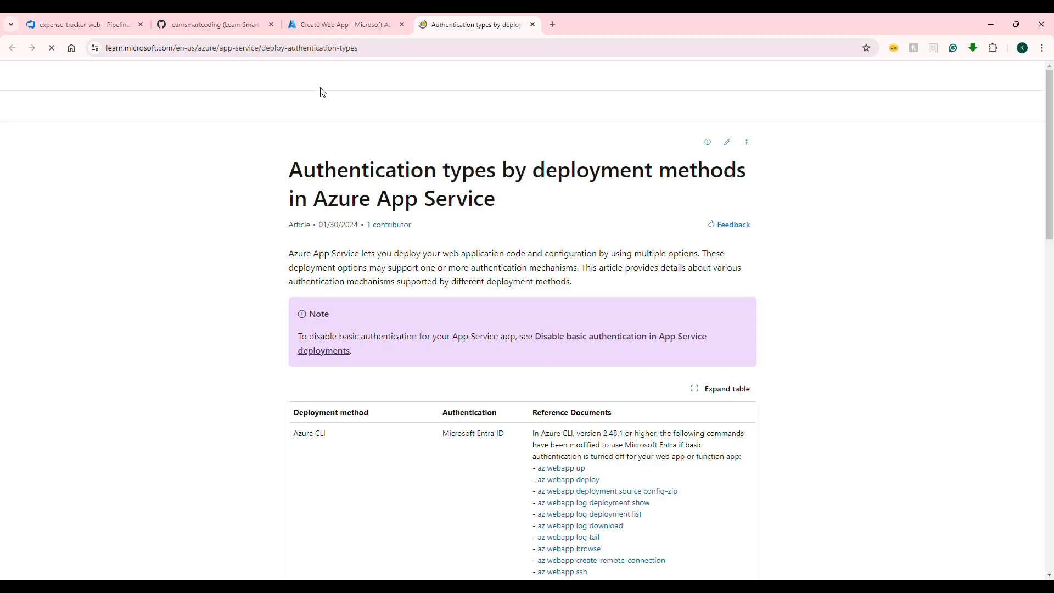
{"action": "left_click", "coordinate": [338, 21]}
{"action": "scroll", "coordinate": [228, 267], "scroll_direction": "down", "scroll_amount": 2}
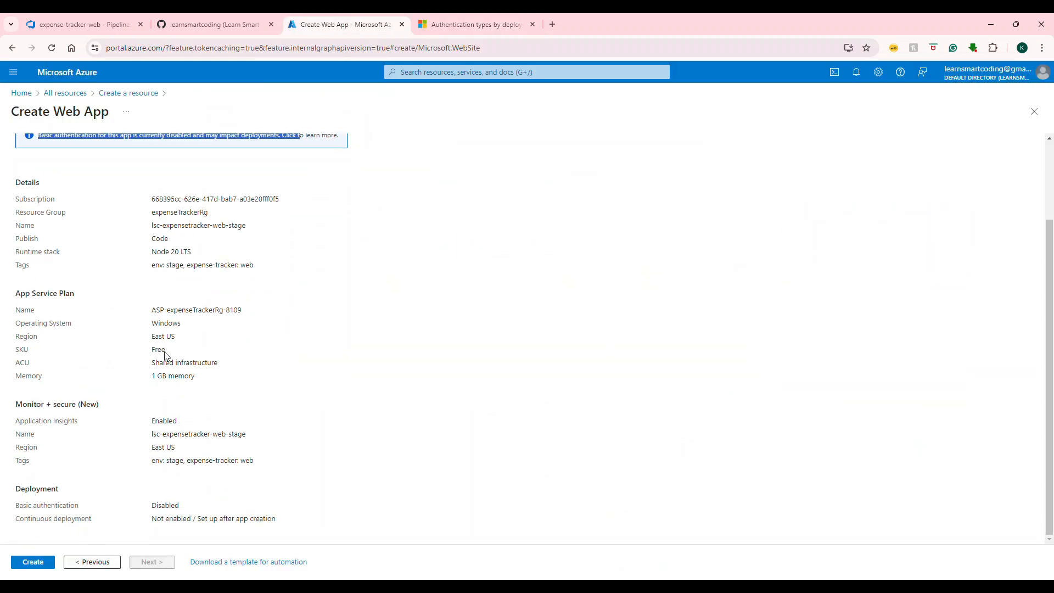
{"action": "left_click", "coordinate": [32, 563]}
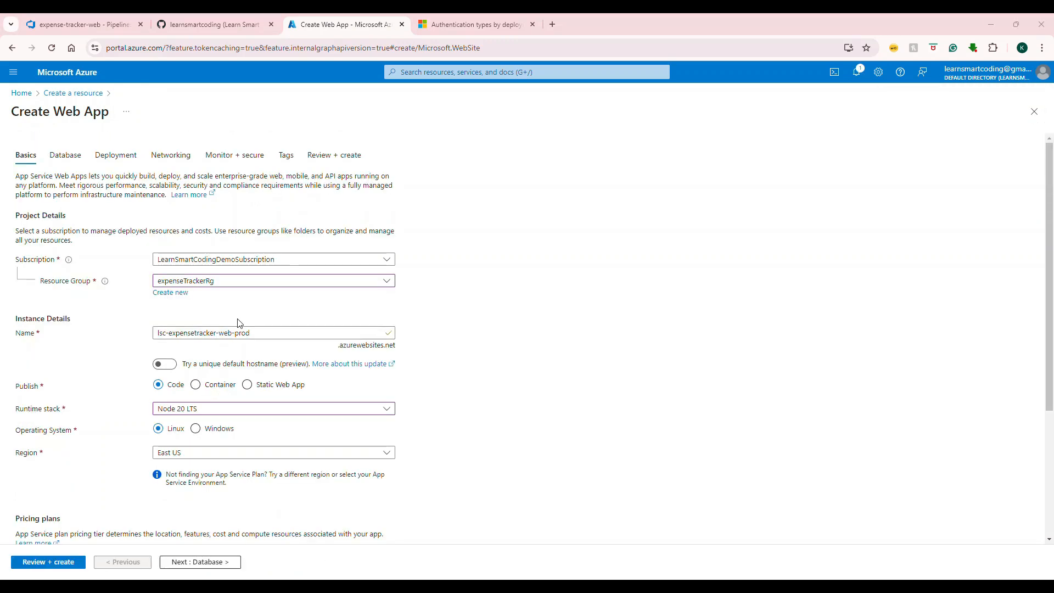
- Set the operating system of lsc-expensetracker-web-prod to Windows and keep the default database, deployment, networking and monitoring settings
{"action": "scroll", "coordinate": [198, 377], "scroll_direction": "down", "scroll_amount": 1}
{"action": "left_click", "coordinate": [197, 374]}
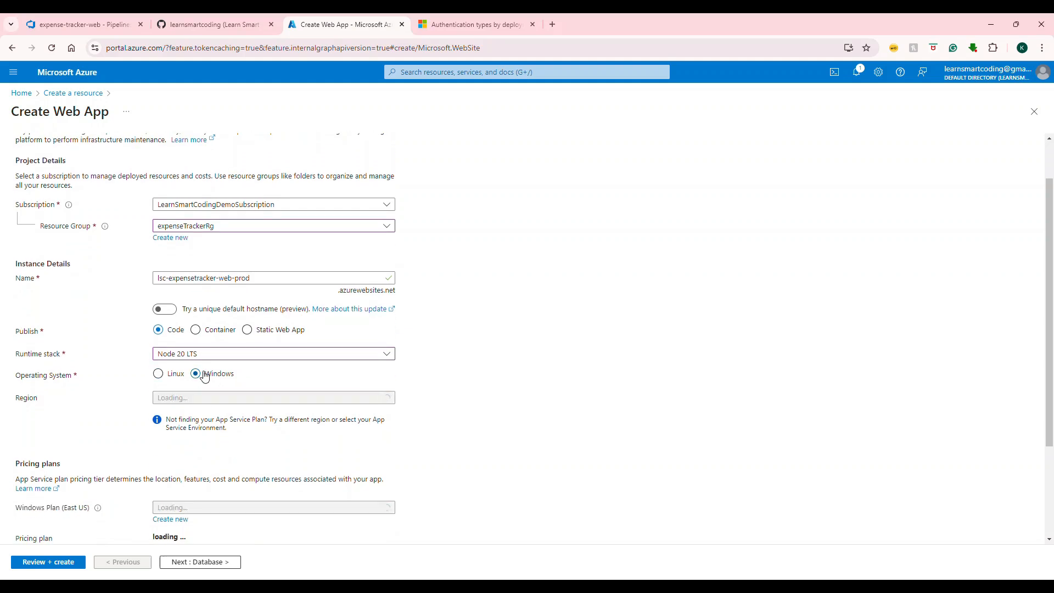
{"action": "scroll", "coordinate": [209, 375], "scroll_direction": "down", "scroll_amount": 3}
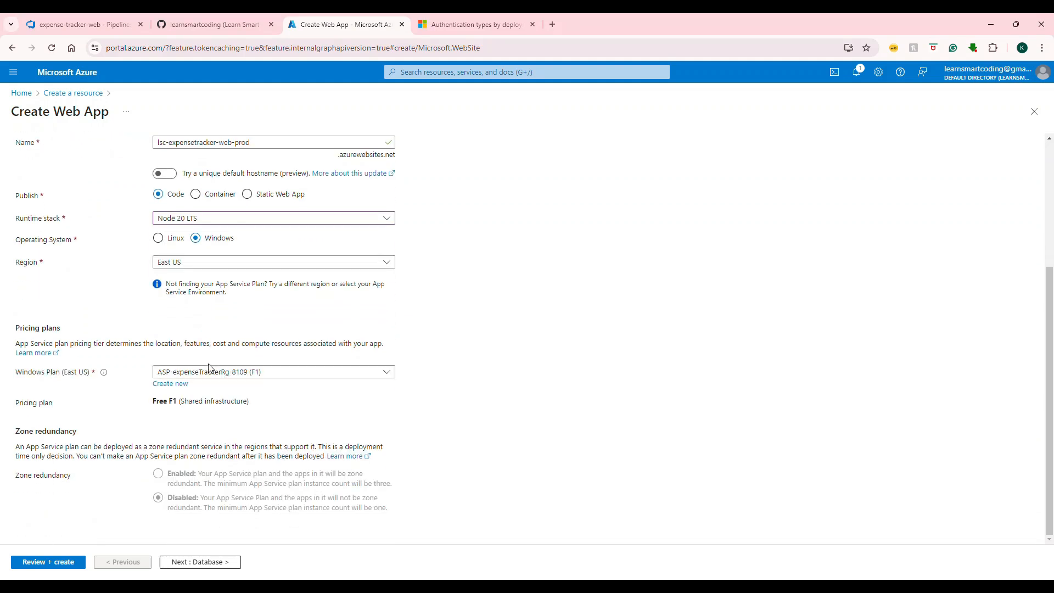
{"action": "scroll", "coordinate": [209, 368], "scroll_direction": "up", "scroll_amount": 4}
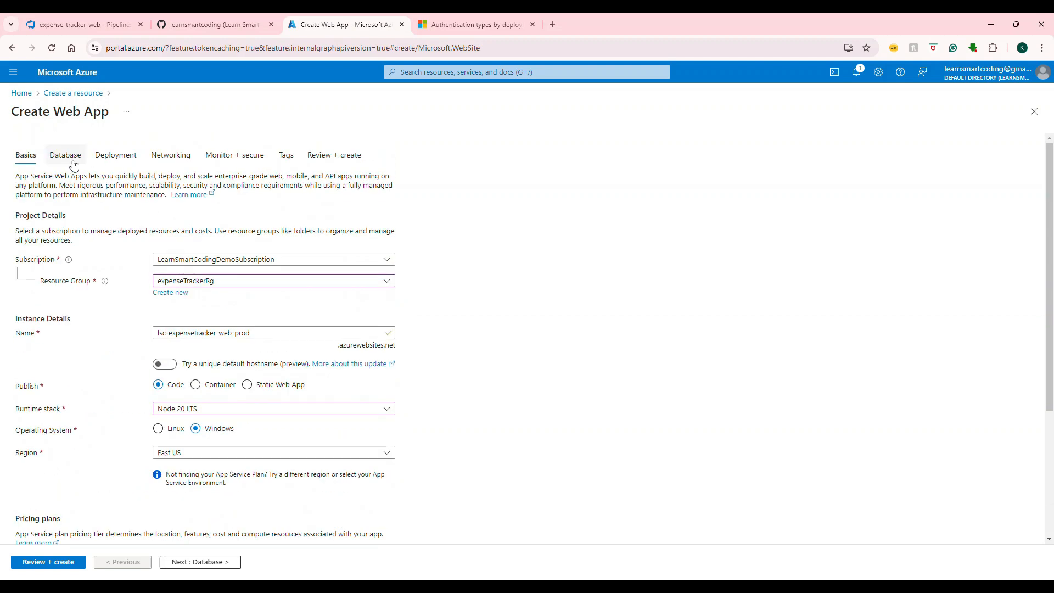
{"action": "left_click", "coordinate": [69, 158]}
{"action": "left_click", "coordinate": [108, 159]}
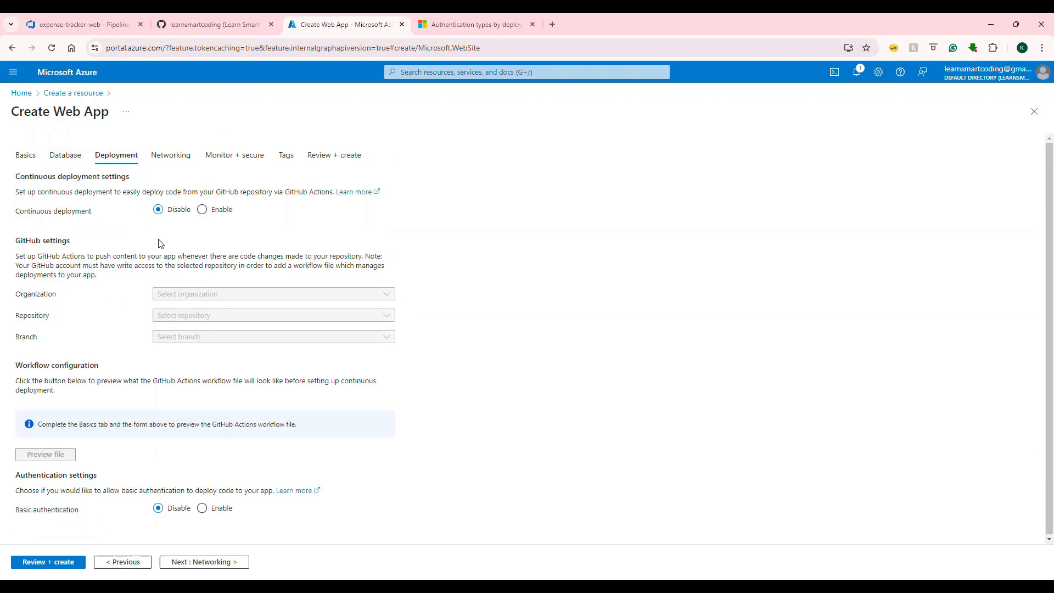
{"action": "left_click", "coordinate": [174, 160]}
{"action": "left_click", "coordinate": [234, 157]}
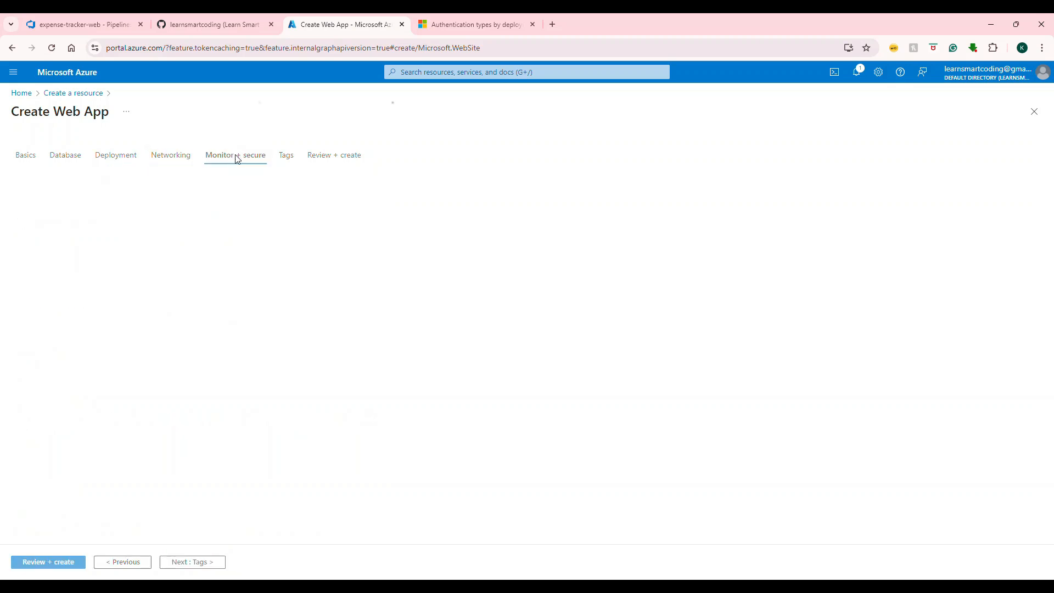
- Tag the production web app's resources with the name env and the value prod
{"action": "left_click", "coordinate": [287, 157]}
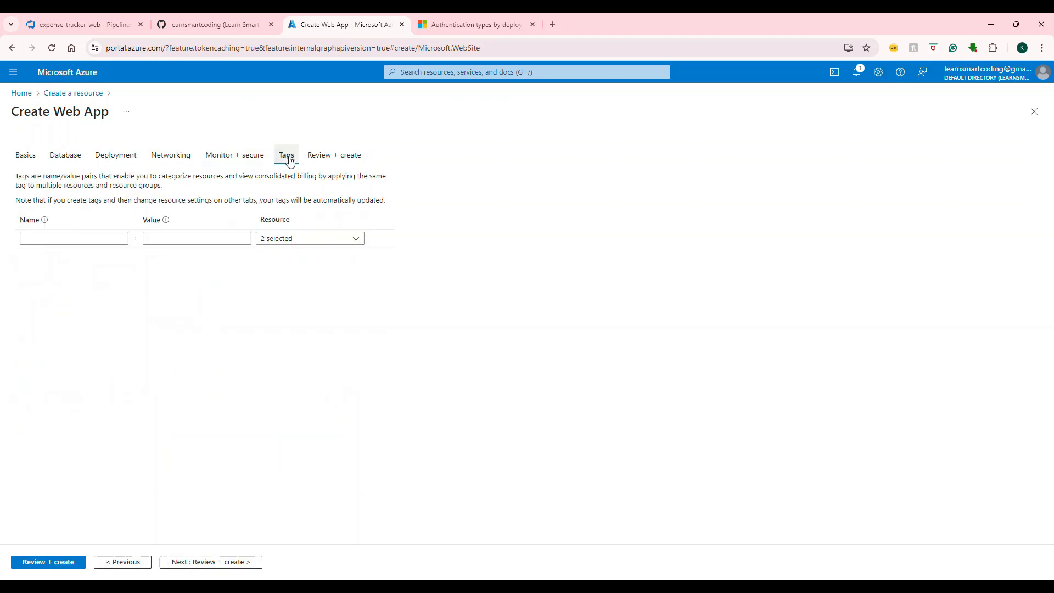
{"action": "left_click", "coordinate": [223, 237]}
{"action": "type", "text": "prod"}
{"action": "key", "text": "Tab"}
{"action": "key", "text": "shift+Tab"}
{"action": "key", "text": "shift+Tab"}
{"action": "type", "text": "env"}
{"action": "key", "text": "Tab"}
{"action": "key", "text": "Tab"}
{"action": "key", "text": "Tab"}
{"action": "key", "text": "Tab"}
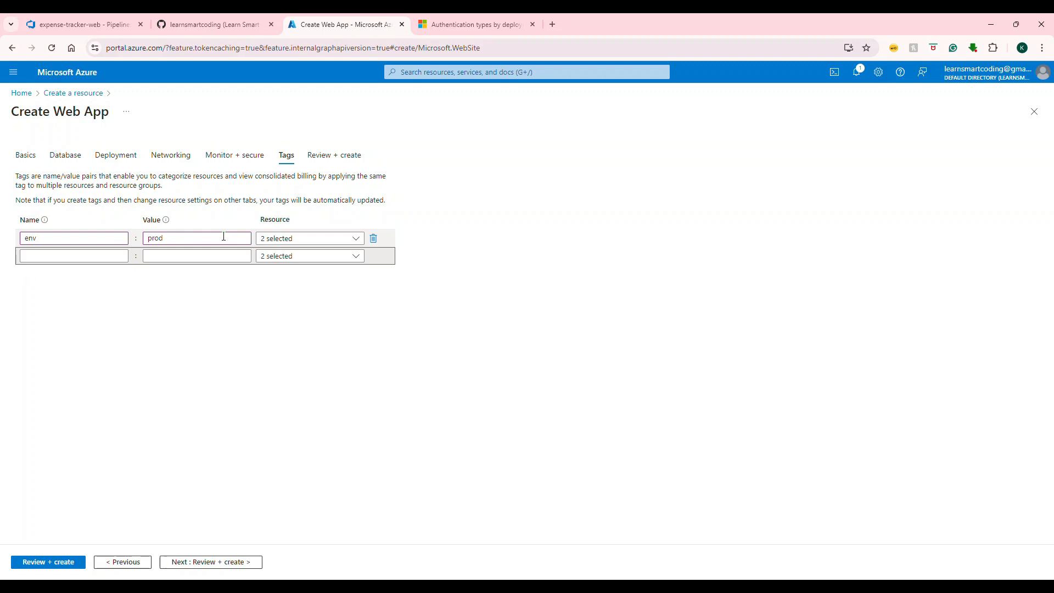
- Add an expense-tracker tag with the value web to the production web app
{"action": "left_click", "coordinate": [210, 256]}
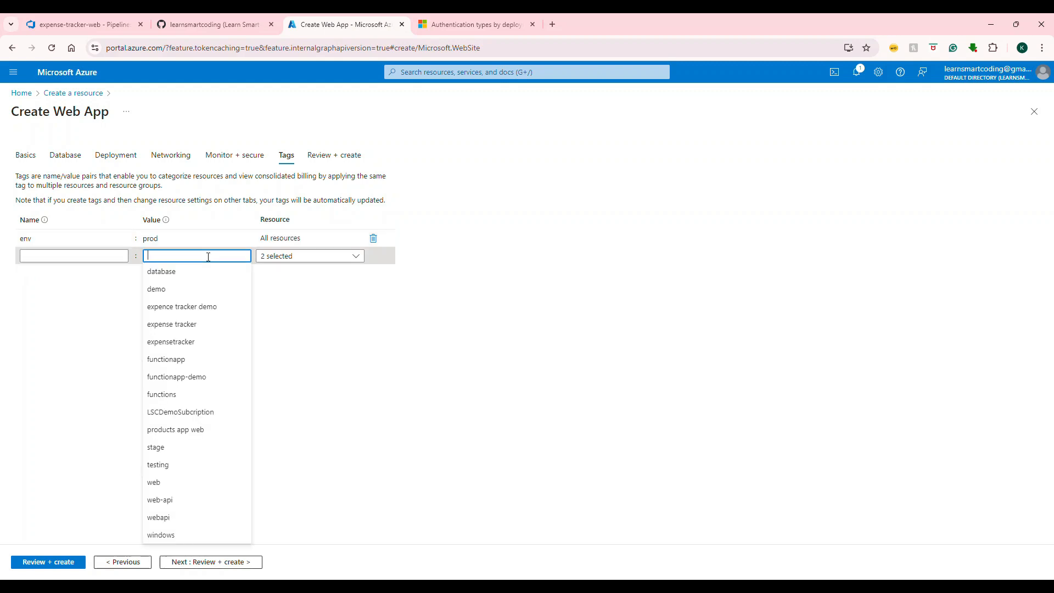
{"action": "type", "text": "web"}
{"action": "left_click", "coordinate": [82, 254]}
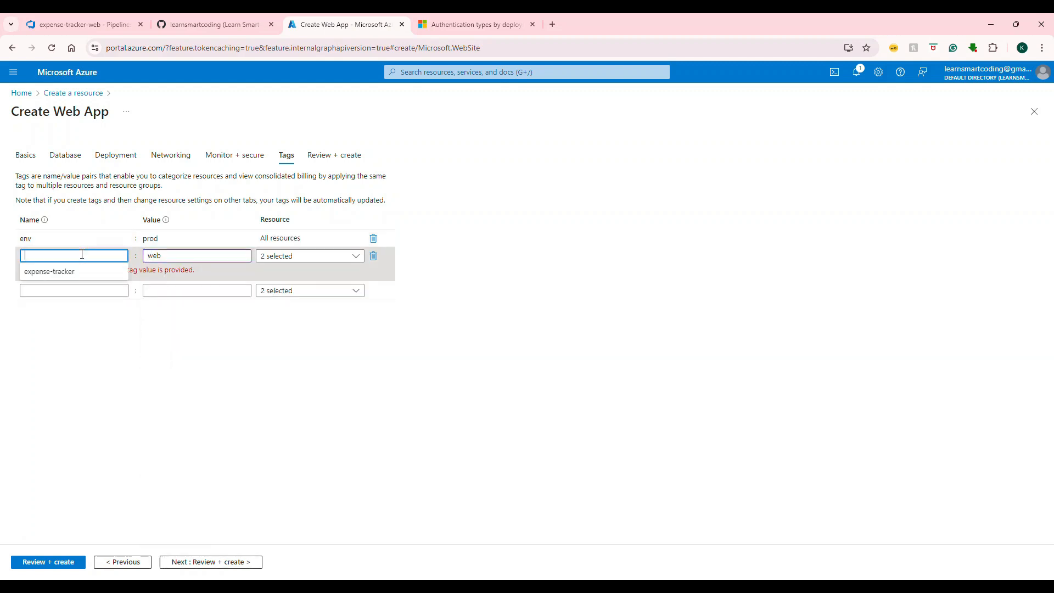
{"action": "type", "text": "expense-t"}
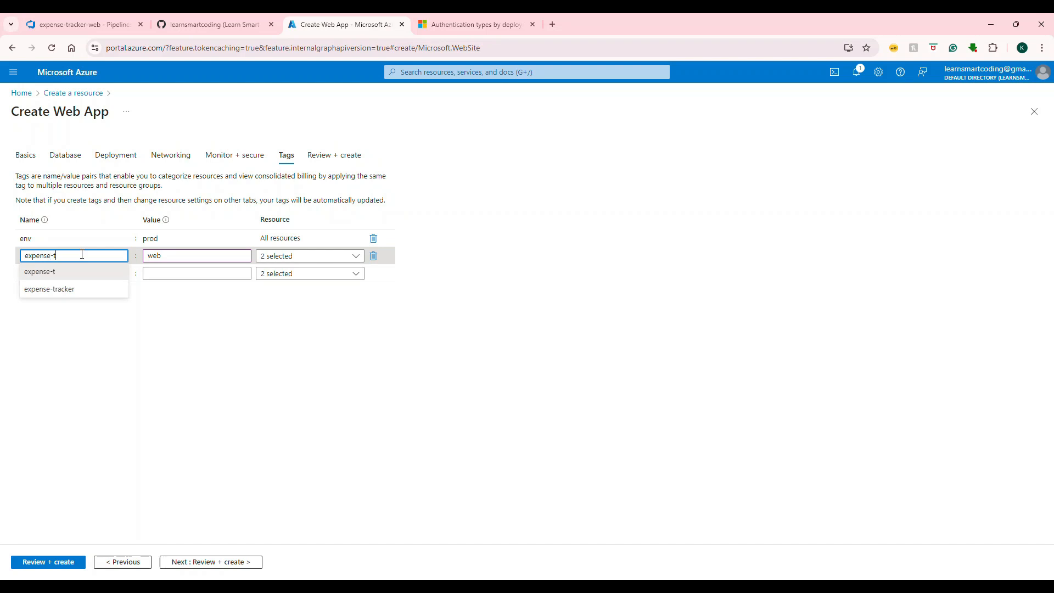
{"action": "type", "text": "racker"}
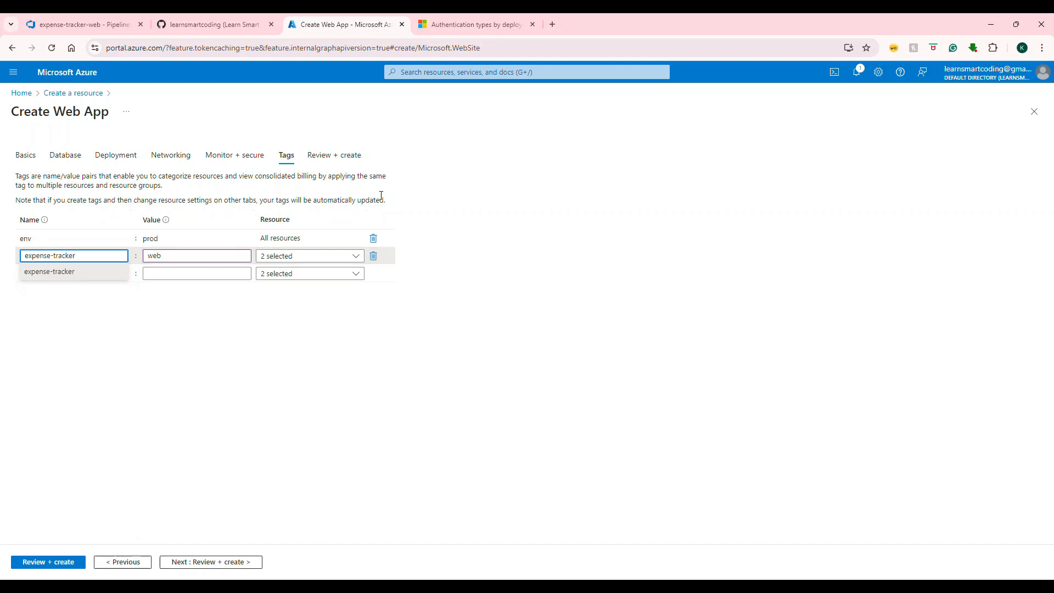
- Review the summary for lsc-expensetracker-web-prod and create the web app
{"action": "left_click", "coordinate": [358, 162]}
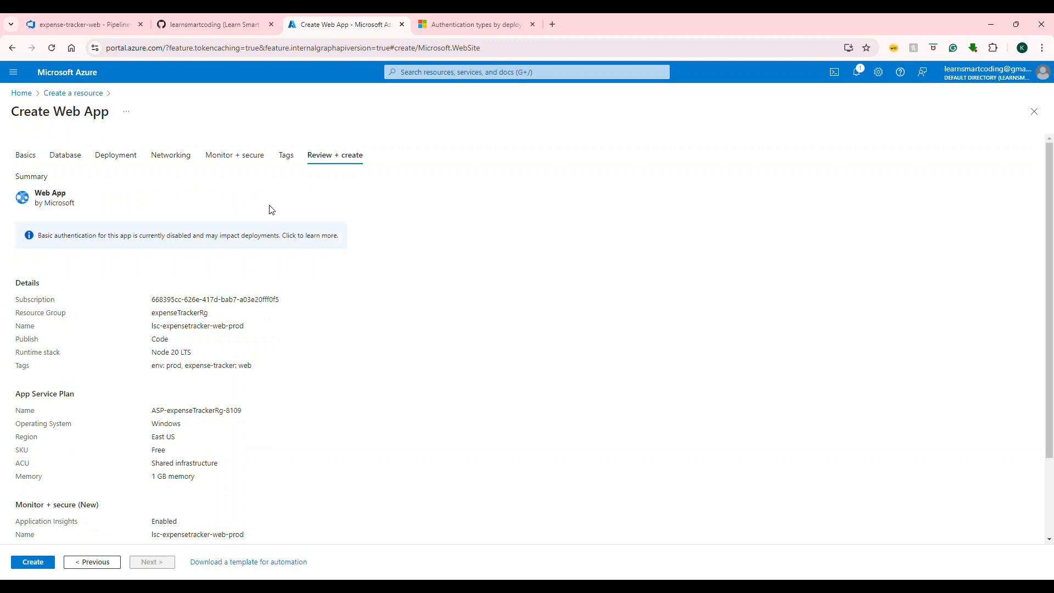
{"action": "scroll", "coordinate": [270, 209], "scroll_direction": "down", "scroll_amount": 2}
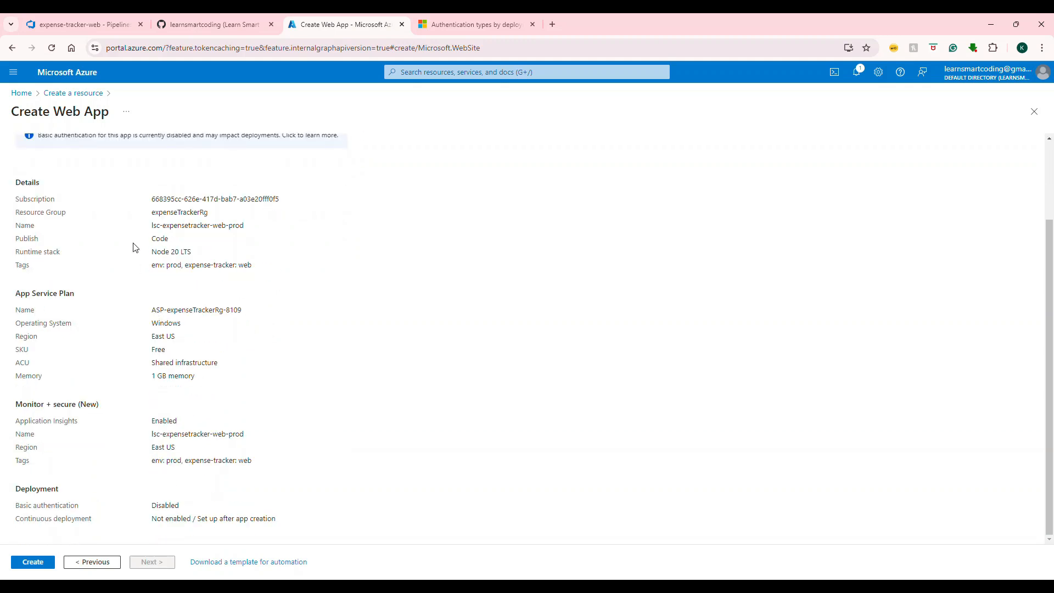
{"action": "left_click", "coordinate": [38, 567]}
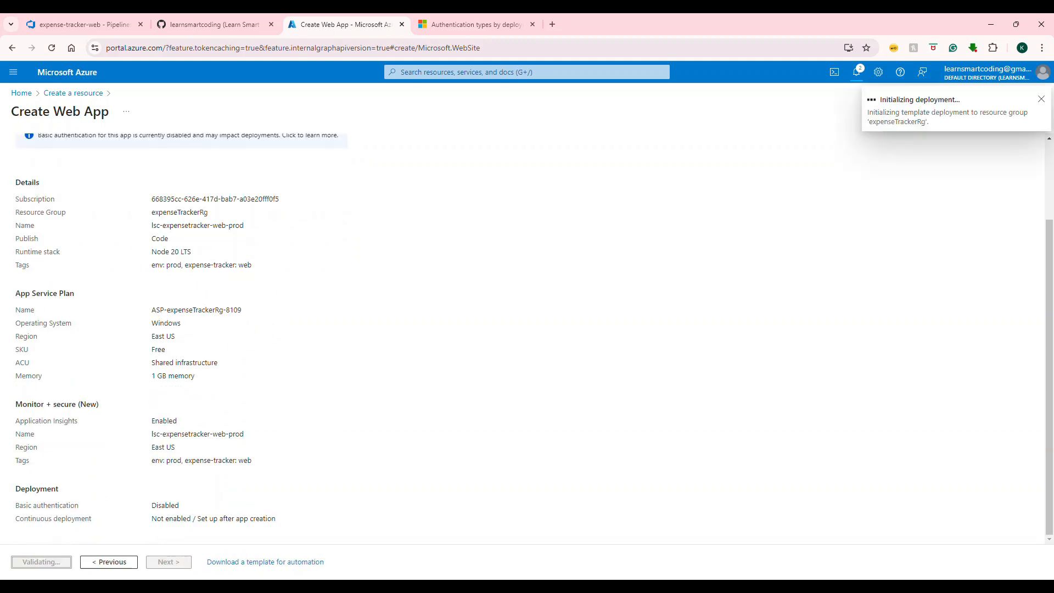
- Open the list of all Azure resources and sort it by type
{"action": "left_click", "coordinate": [22, 93]}
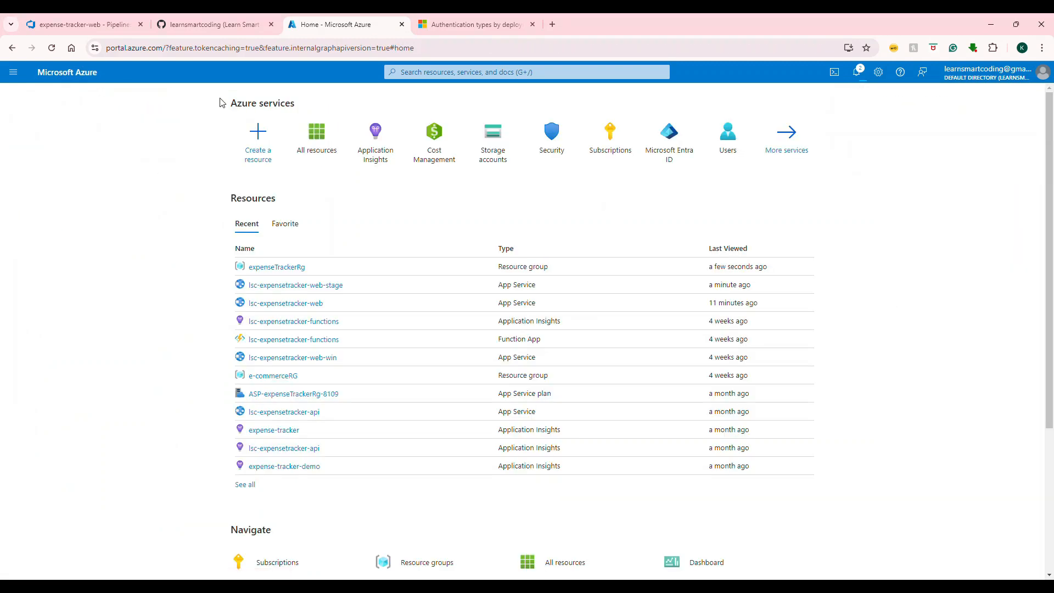
{"action": "left_click", "coordinate": [317, 135]}
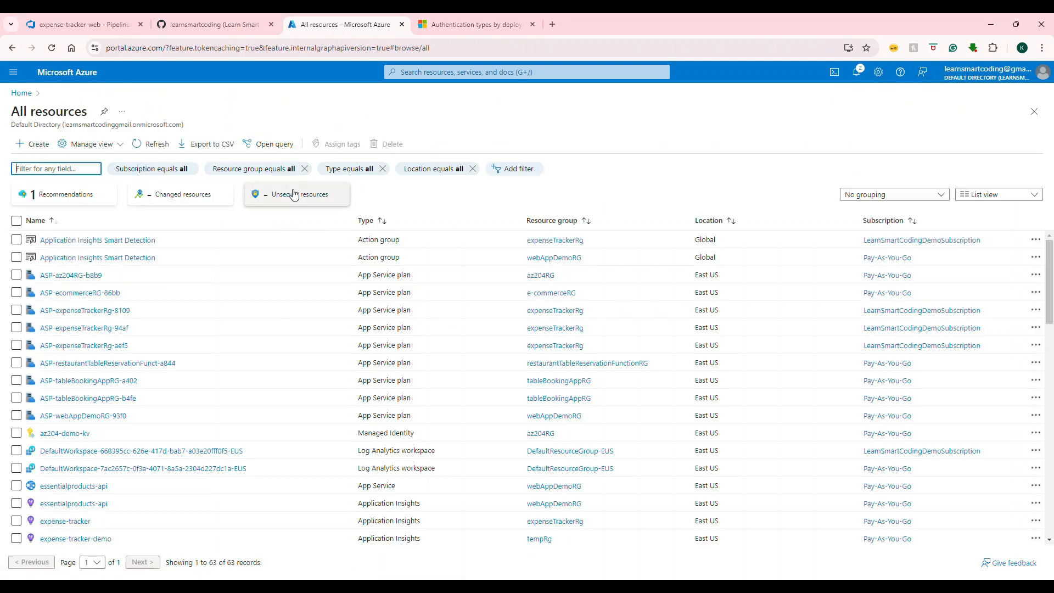
{"action": "left_click", "coordinate": [366, 220]}
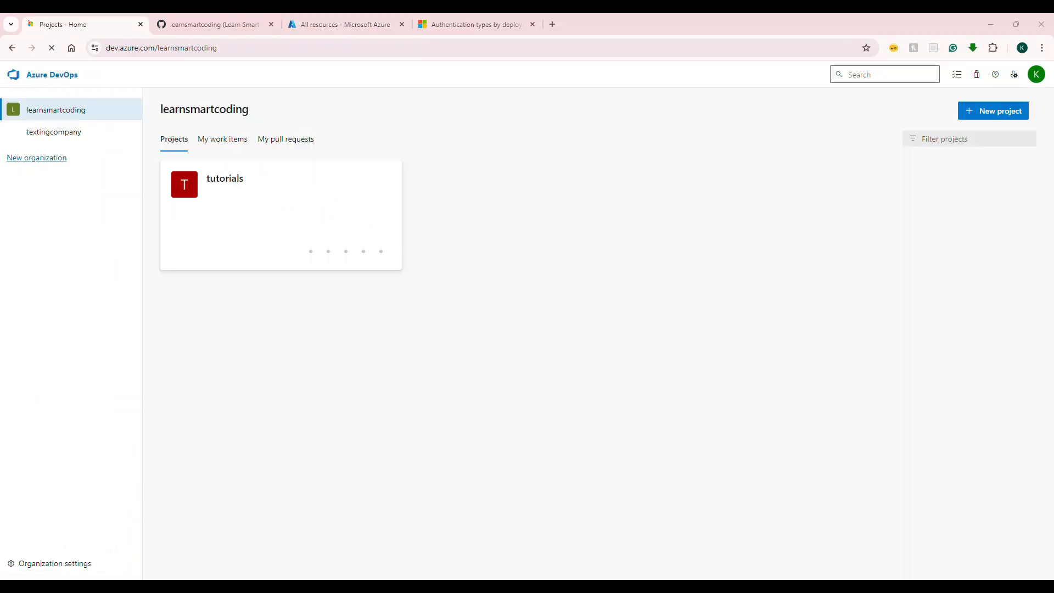
- In the learnsmartcoding organization of Azure DevOps, open the tutorials project's expense-tracker-web repository
{"action": "left_click", "coordinate": [115, 48]}
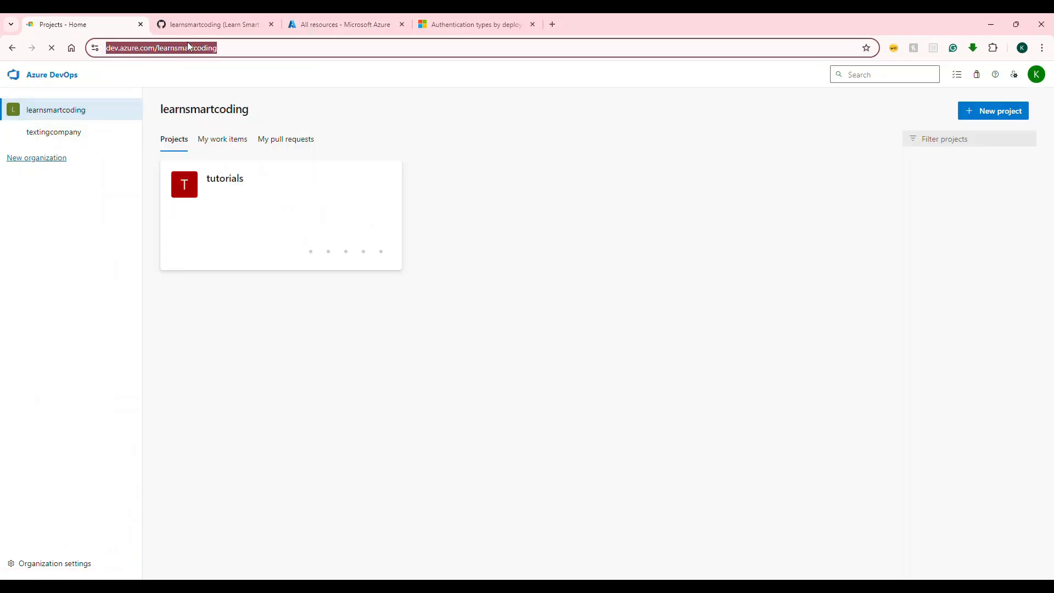
{"action": "left_click", "coordinate": [1032, 77]}
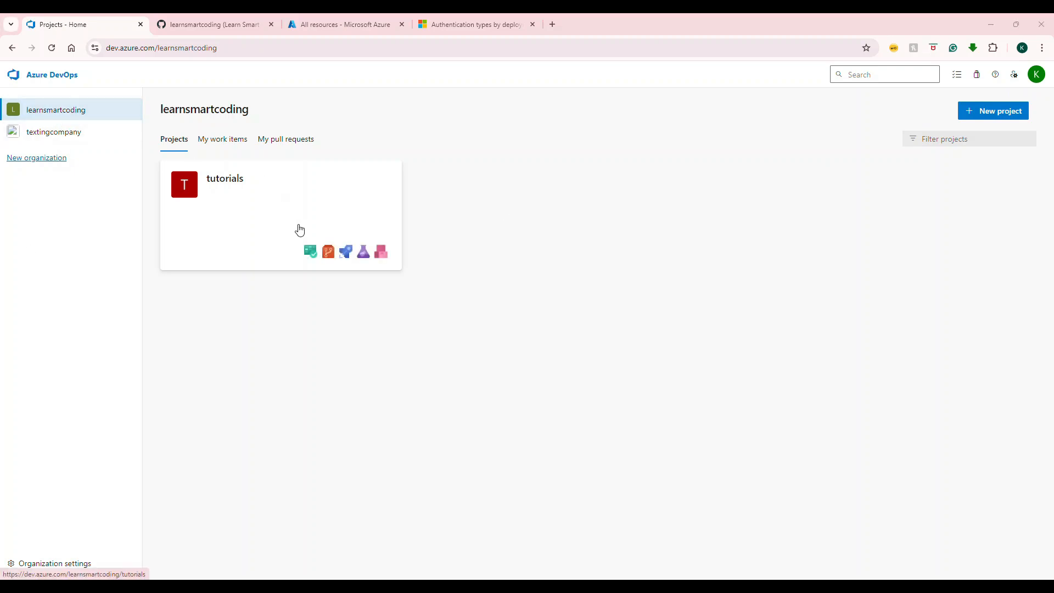
{"action": "left_click", "coordinate": [257, 222]}
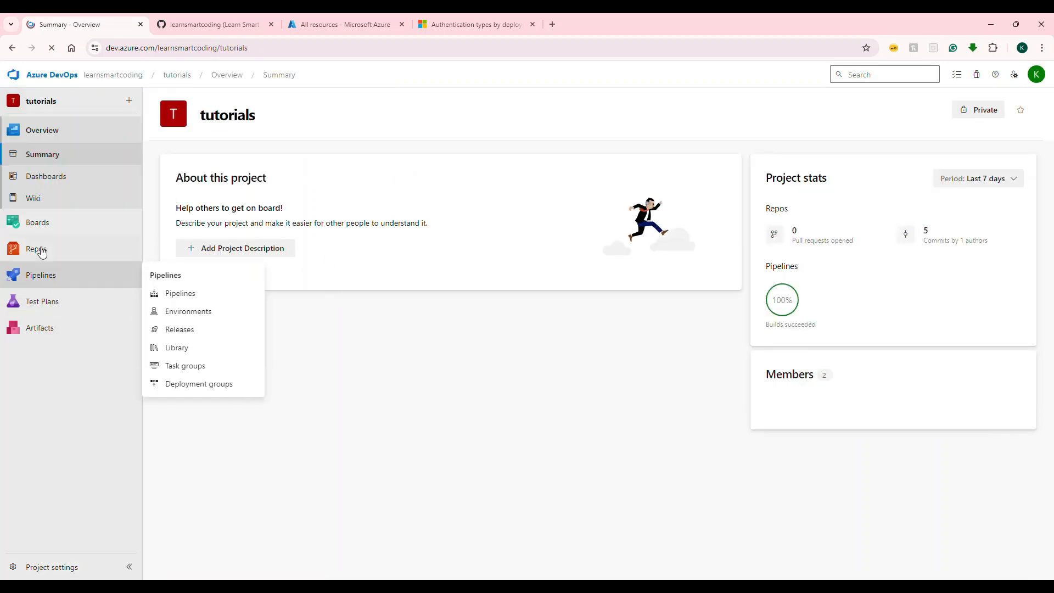
{"action": "left_click", "coordinate": [36, 249]}
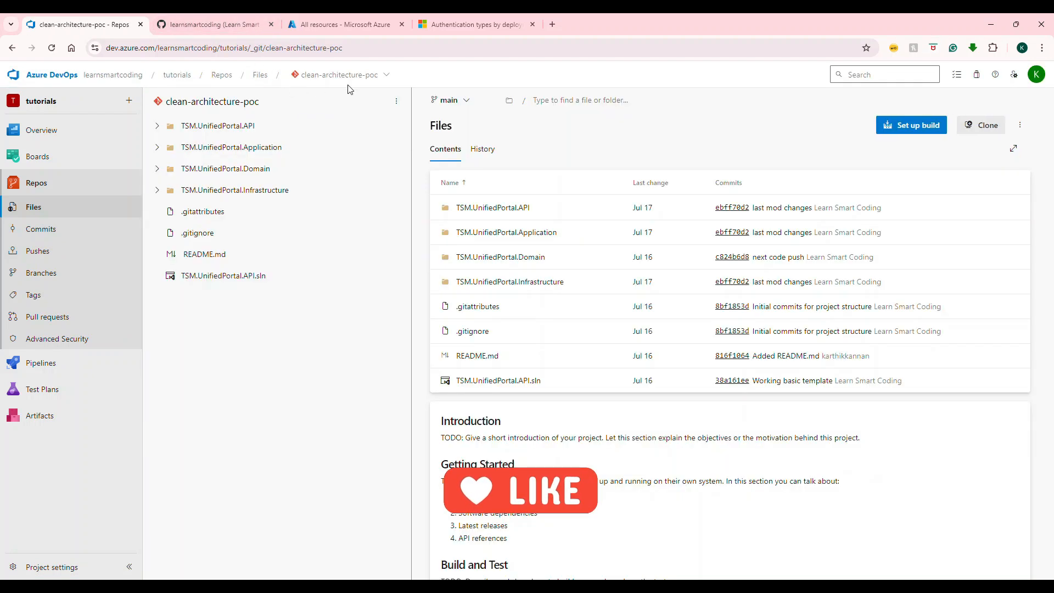
{"action": "left_click", "coordinate": [385, 80]}
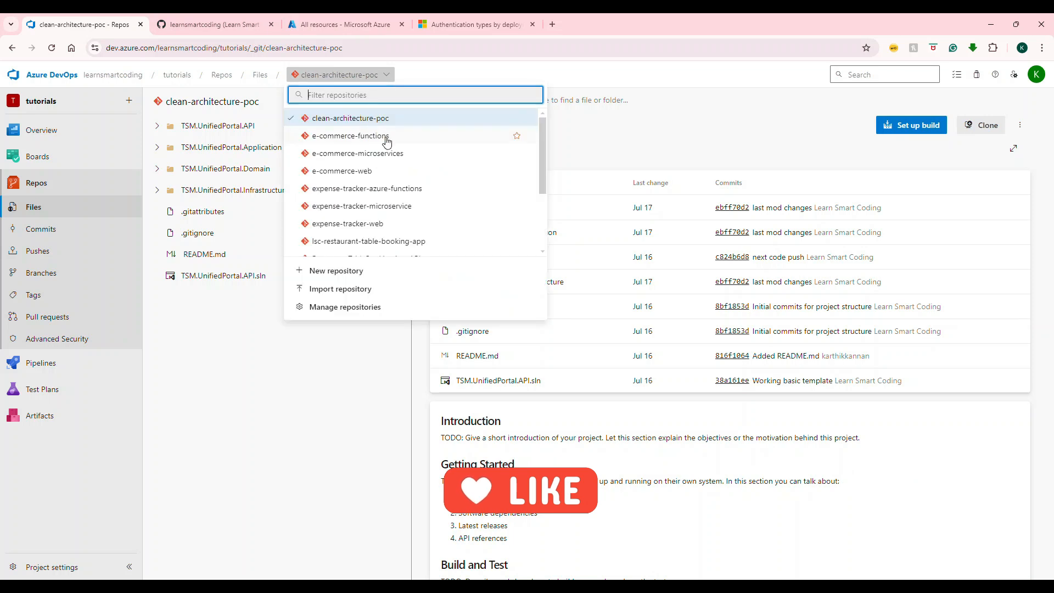
{"action": "scroll", "coordinate": [377, 141], "scroll_direction": "down", "scroll_amount": 1}
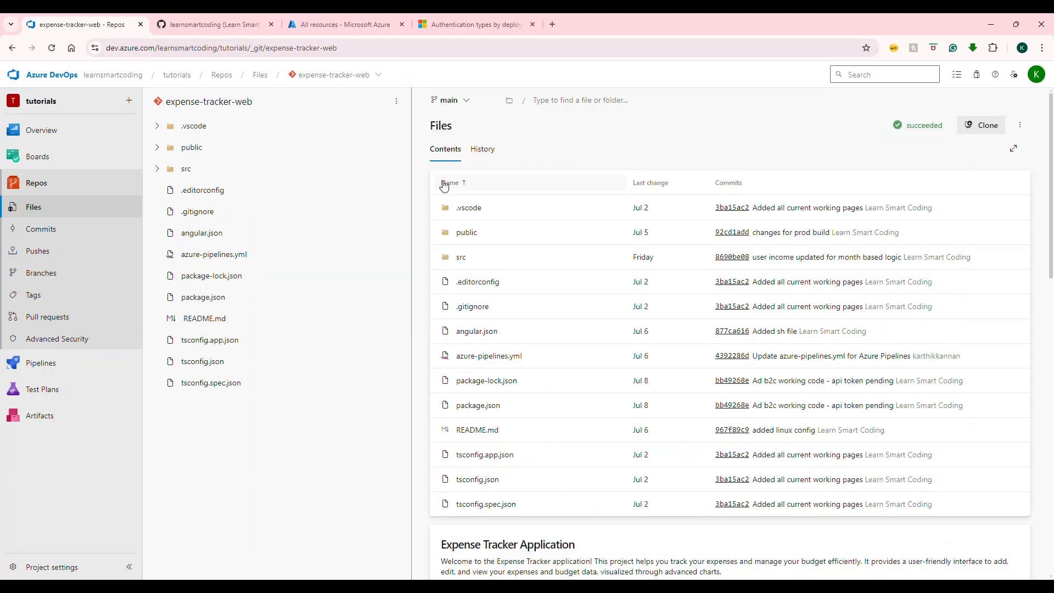
- Narrow the repository's file tree and open the src folder to examine its contents
{"action": "left_click_drag", "start_coordinate": [412, 177], "coordinate": [290, 193]}
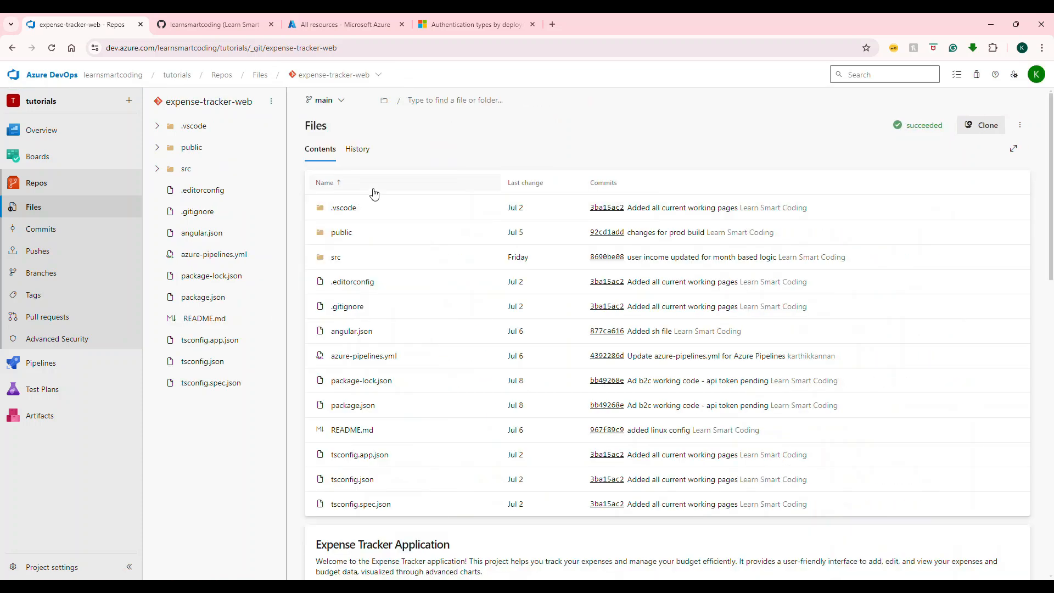
{"action": "left_click", "coordinate": [185, 170]}
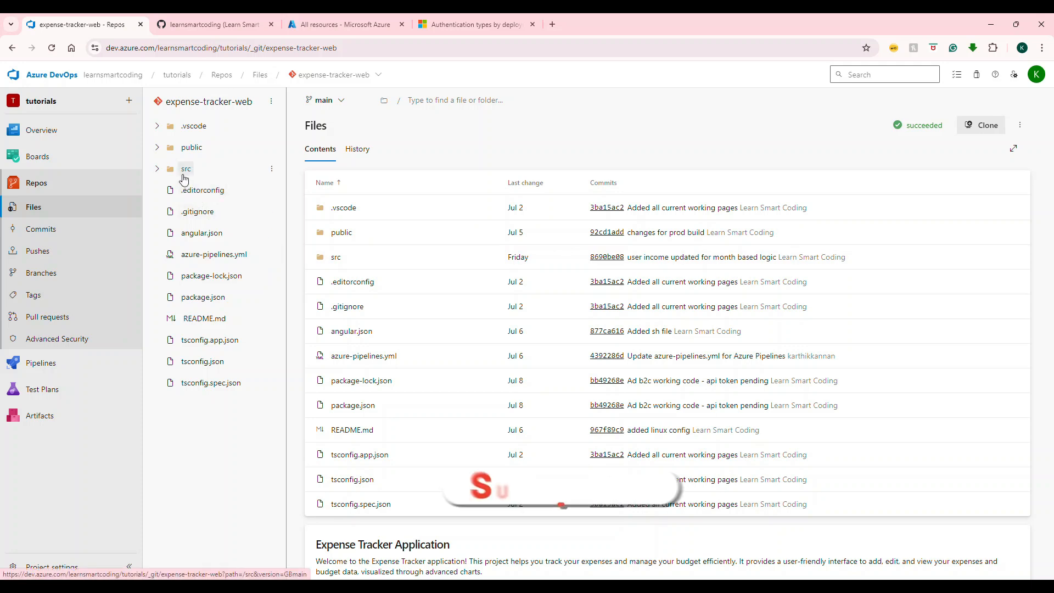
{"action": "scroll", "coordinate": [212, 215], "scroll_direction": "down", "scroll_amount": 1}
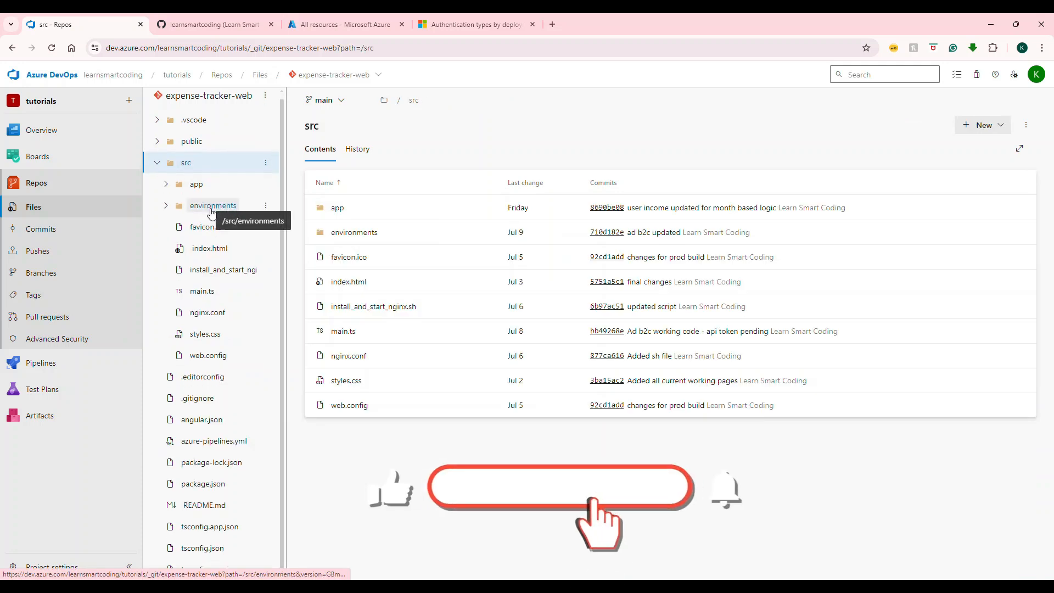
- Open package.json in the expense-tracker-web repository and examine the build-prod, build-staging and build-qa scripts
{"action": "left_click", "coordinate": [206, 483]}
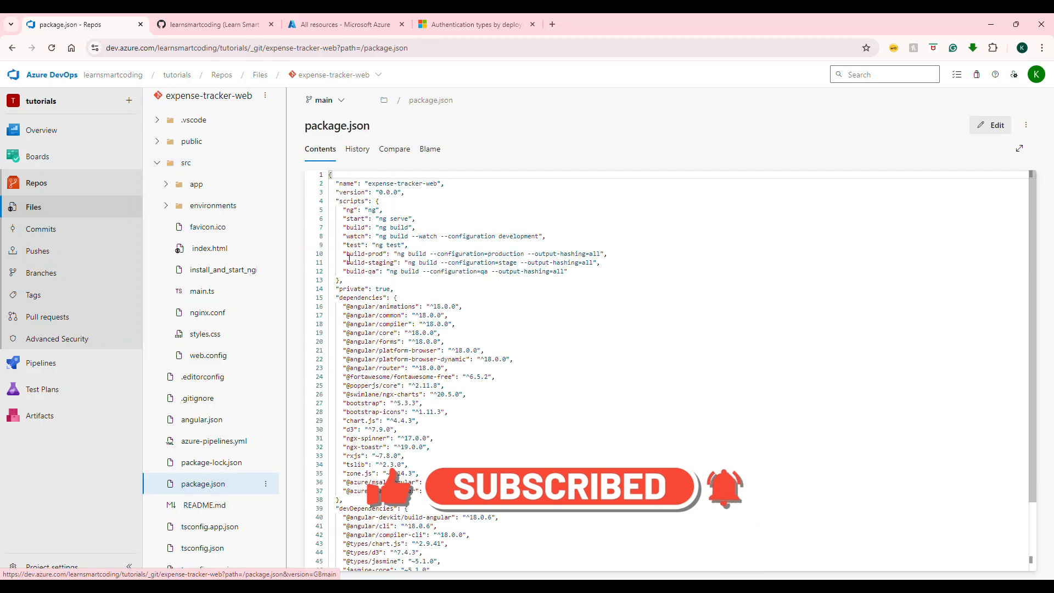
{"action": "left_click_drag", "start_coordinate": [344, 255], "coordinate": [581, 275]}
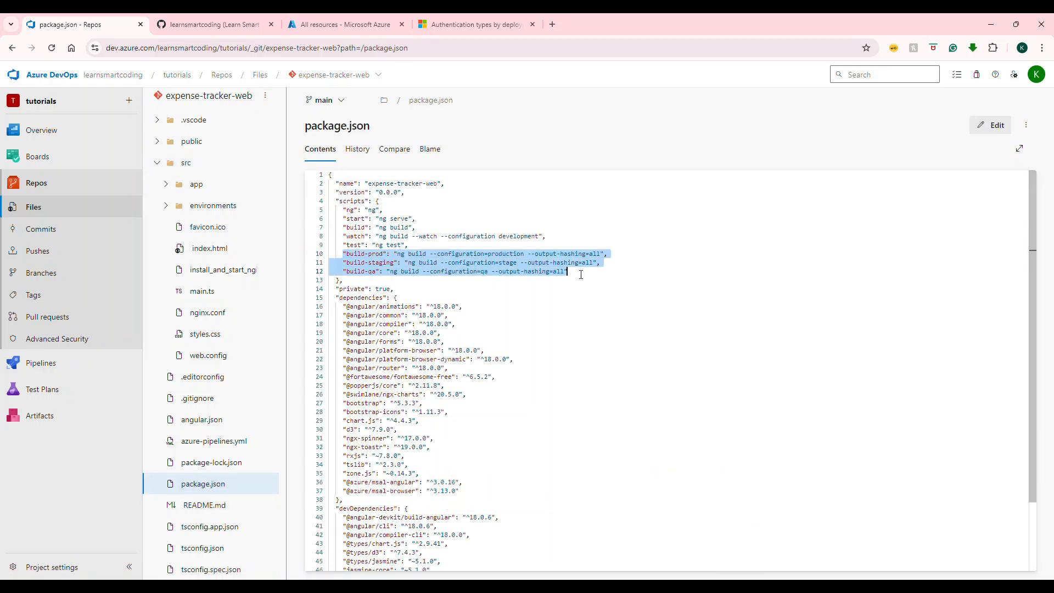
{"action": "left_click", "coordinate": [524, 296]}
{"action": "left_click_drag", "start_coordinate": [347, 253], "coordinate": [386, 255]}
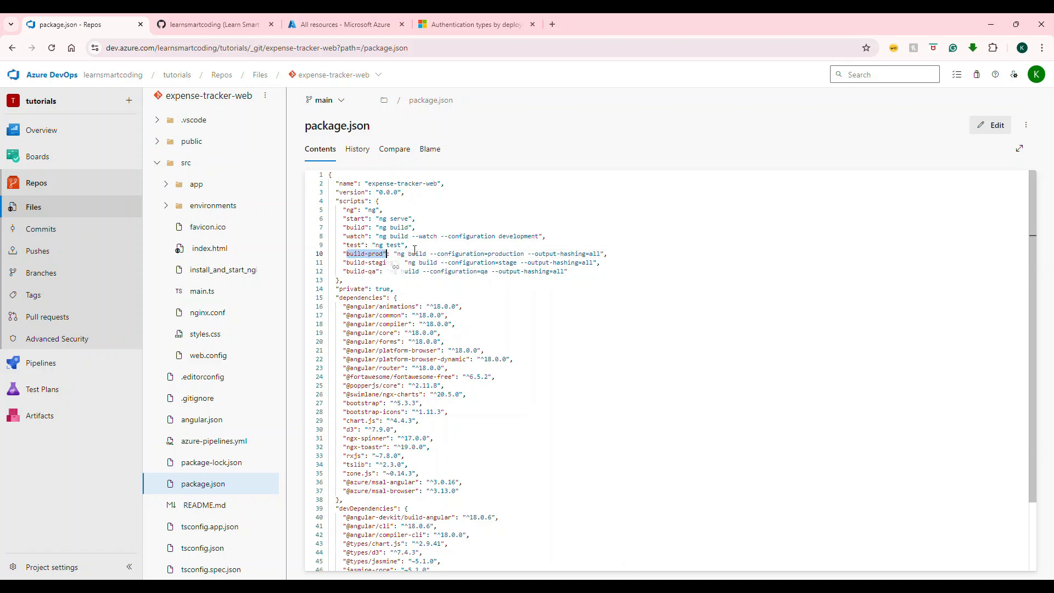
- Switch to GitHub, browse the learnsmartcoding expense-tracker-web repository's src folder and root files, and open its package.json
{"action": "left_click", "coordinate": [241, 19]}
{"action": "left_click", "coordinate": [117, 102]}
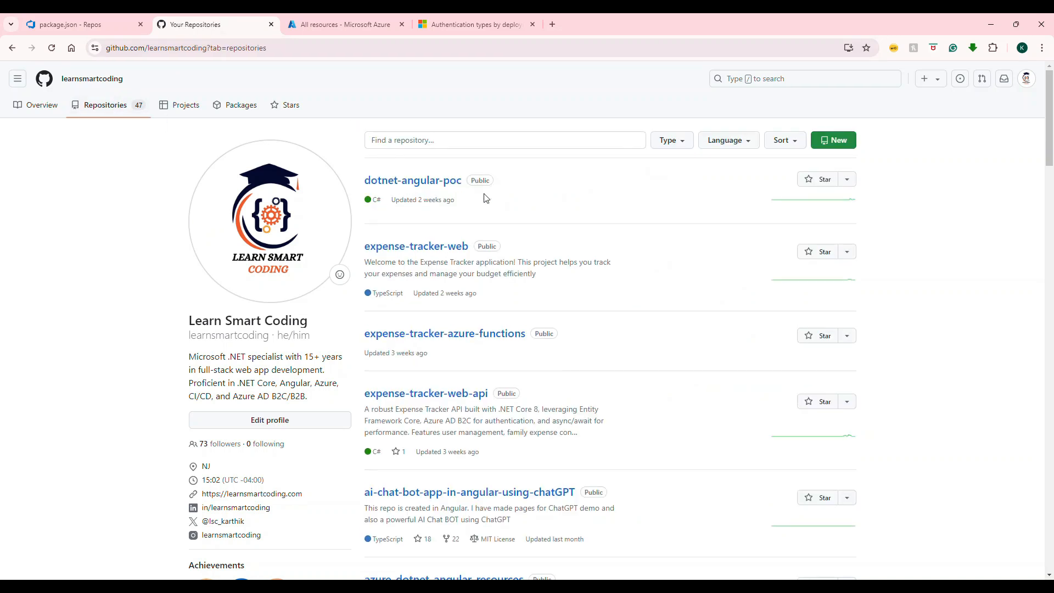
{"action": "left_click", "coordinate": [434, 250]}
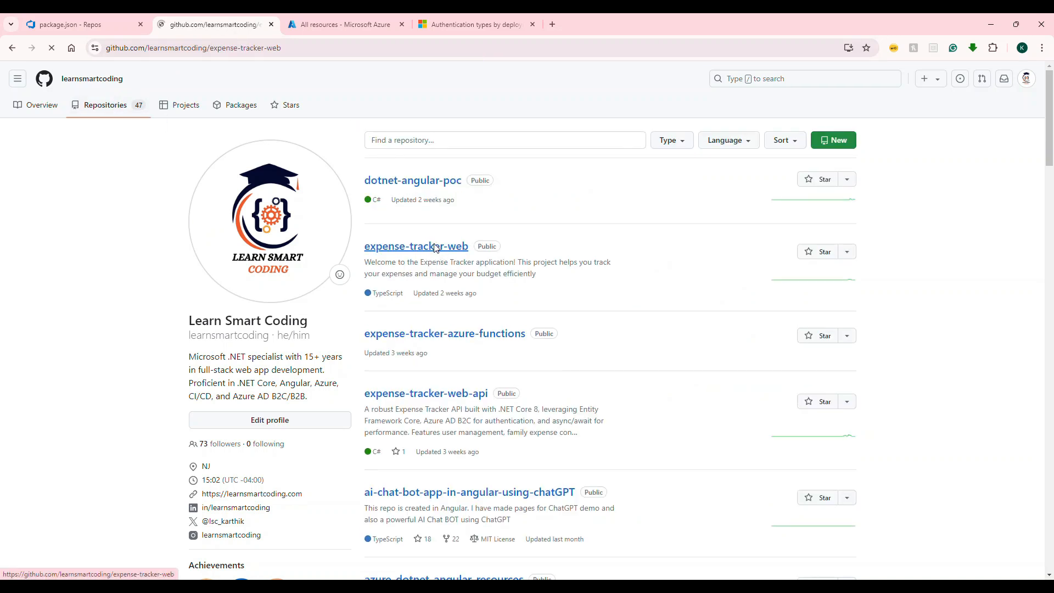
{"action": "scroll", "coordinate": [323, 265], "scroll_direction": "down", "scroll_amount": 1}
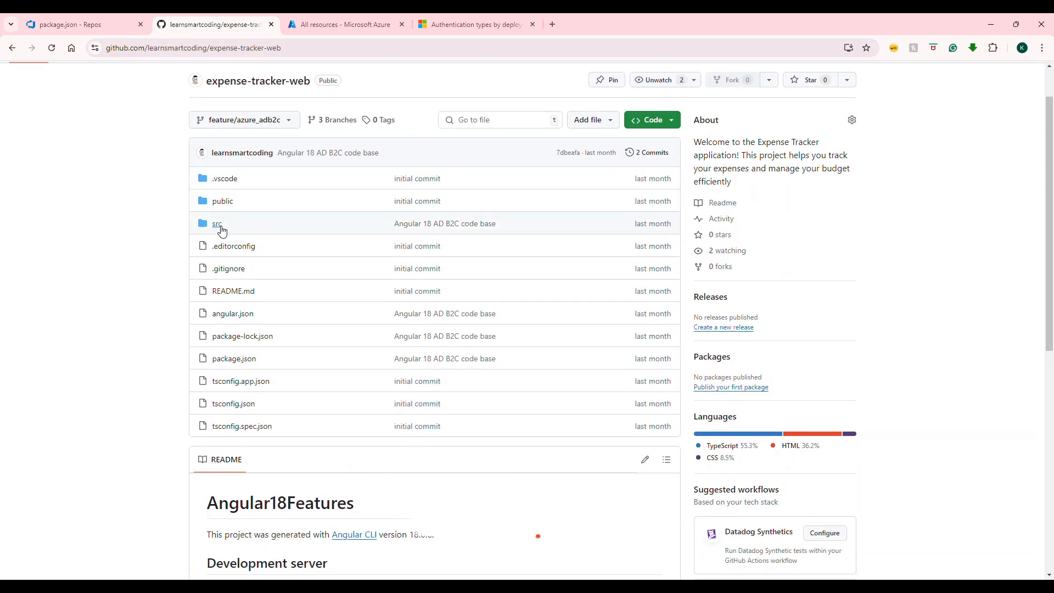
{"action": "left_click", "coordinate": [217, 228]}
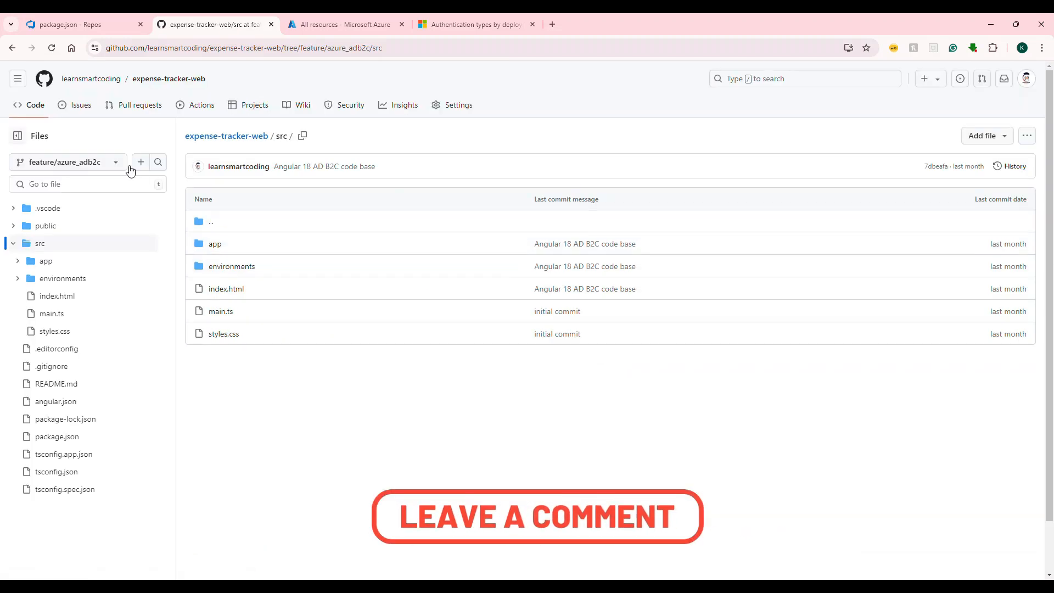
{"action": "left_click", "coordinate": [262, 138]}
{"action": "scroll", "coordinate": [254, 300], "scroll_direction": "down", "scroll_amount": 2}
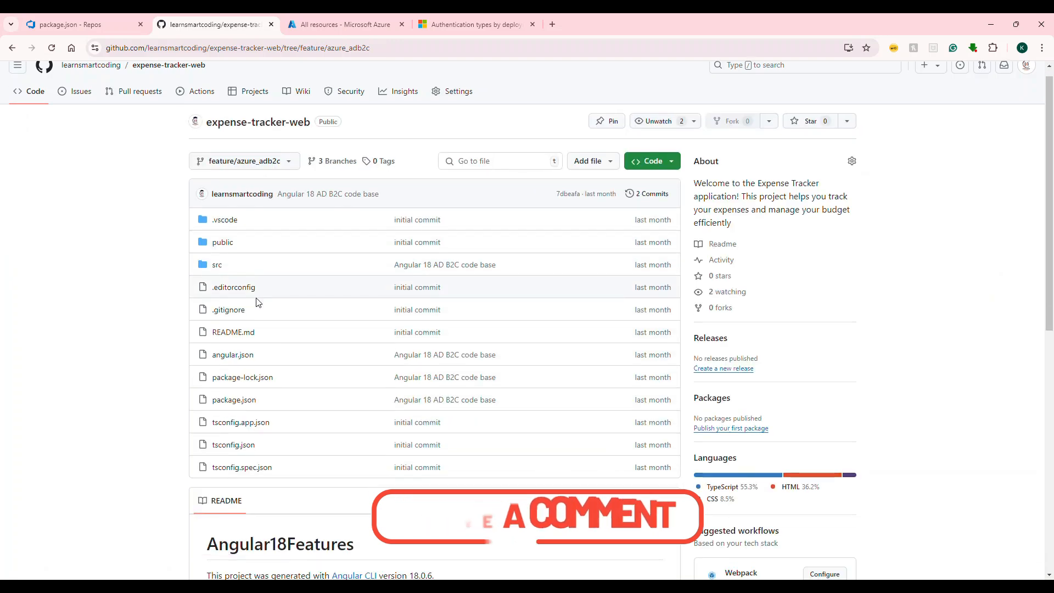
{"action": "left_click", "coordinate": [250, 305]}
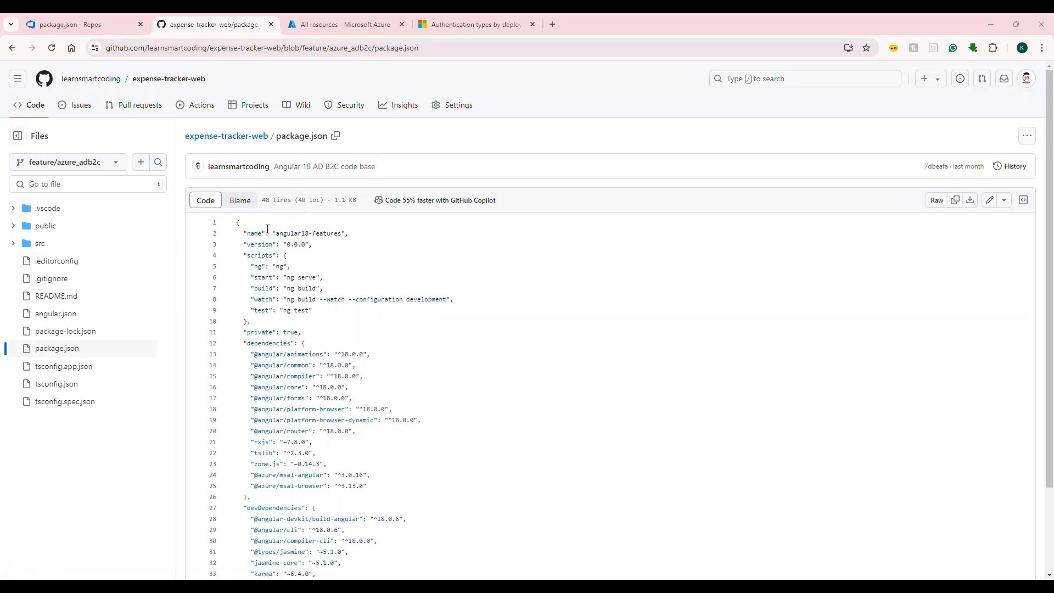
- Return to Azure DevOps and look through the scripts and dependencies in the repository's package.json
{"action": "left_click", "coordinate": [101, 26]}
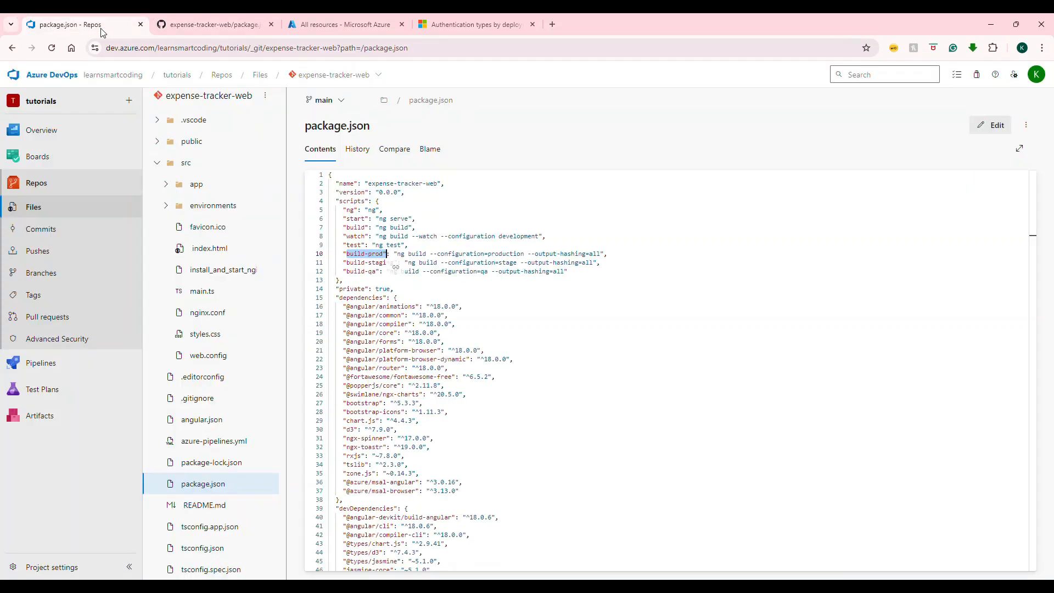
{"action": "scroll", "coordinate": [425, 285], "scroll_direction": "down", "scroll_amount": 3}
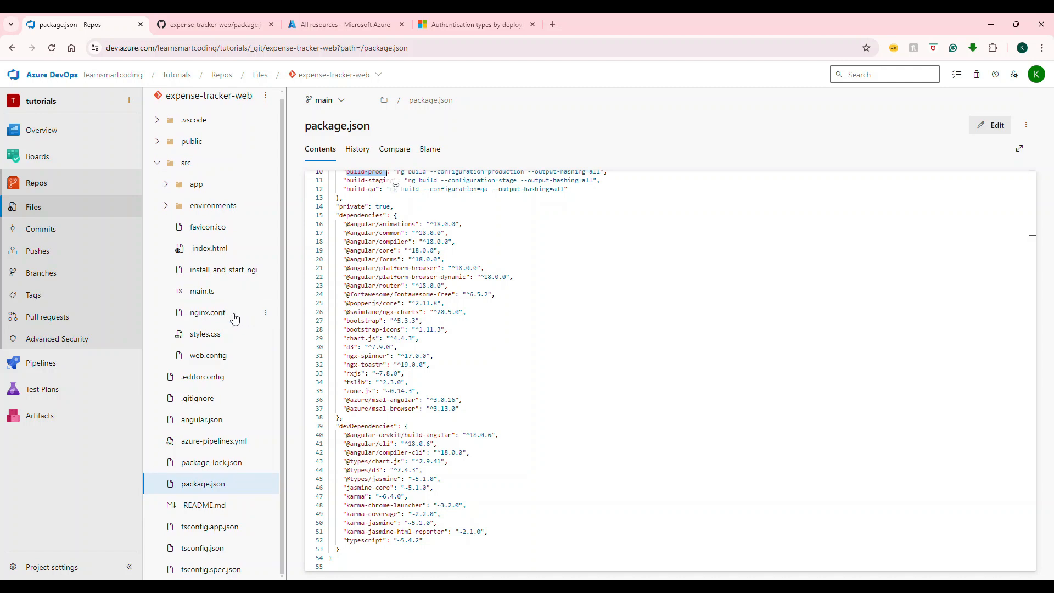
{"action": "scroll", "coordinate": [421, 328], "scroll_direction": "up", "scroll_amount": 3}
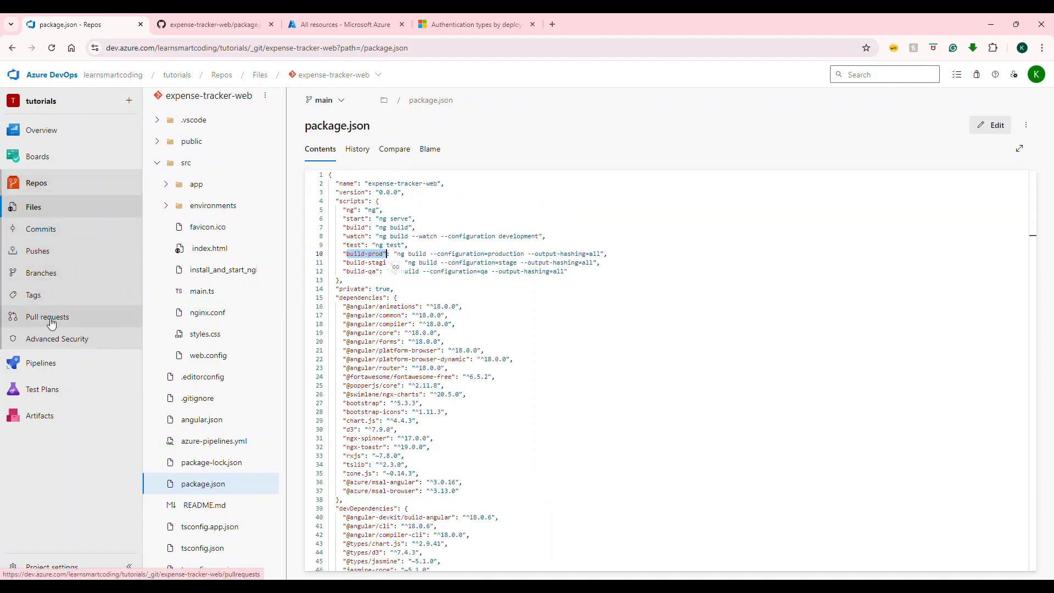
- Start a new pipeline for the expense-tracker-web repository in Azure Repos Git, using the Node.js with Angular template
{"action": "left_click", "coordinate": [36, 363]}
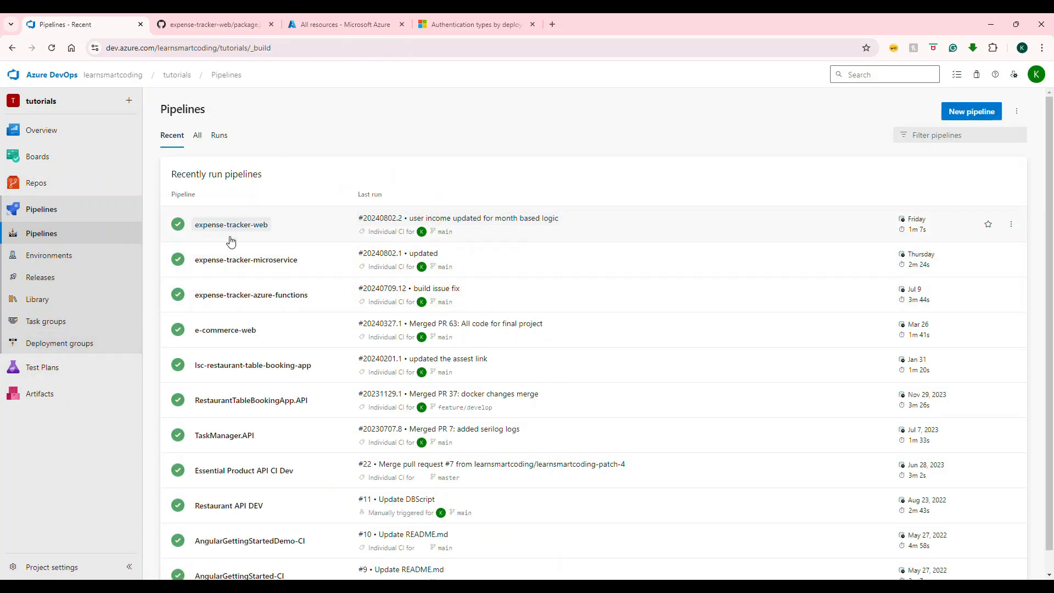
{"action": "left_click", "coordinate": [991, 108]}
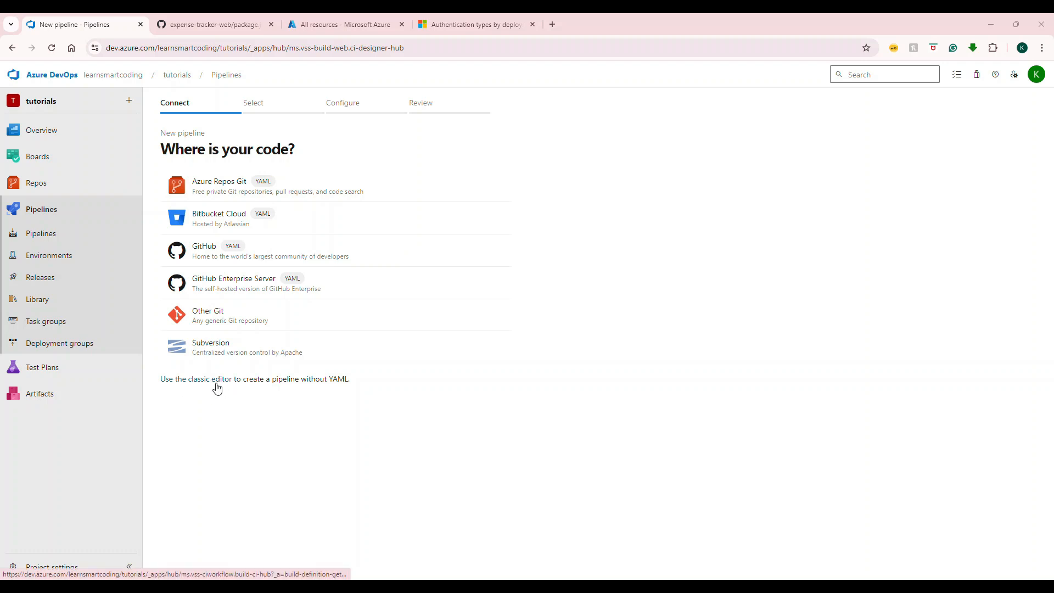
{"action": "left_click", "coordinate": [217, 199]}
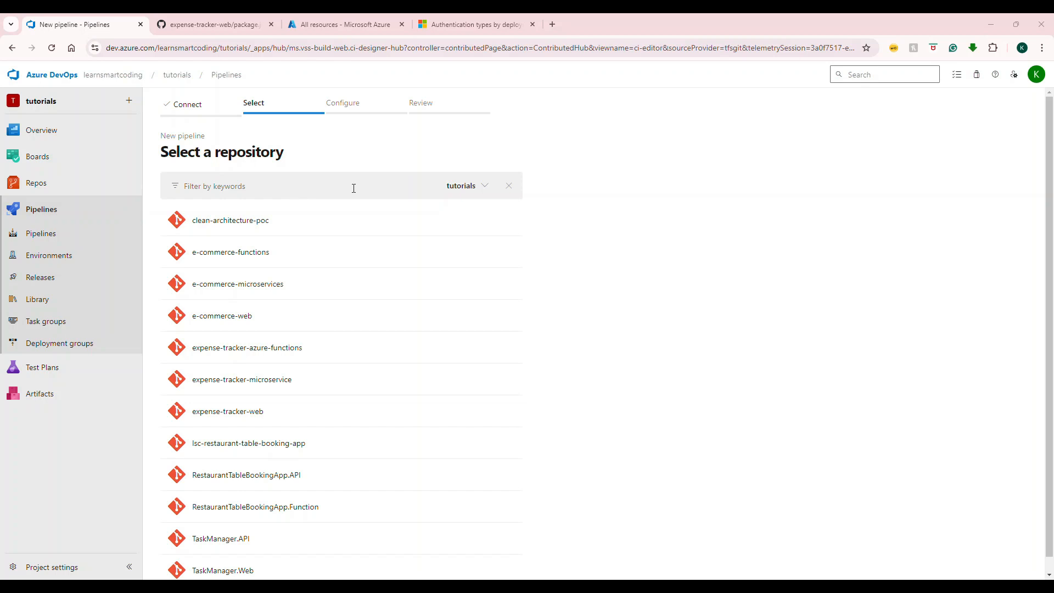
{"action": "scroll", "coordinate": [339, 231], "scroll_direction": "down", "scroll_amount": 1}
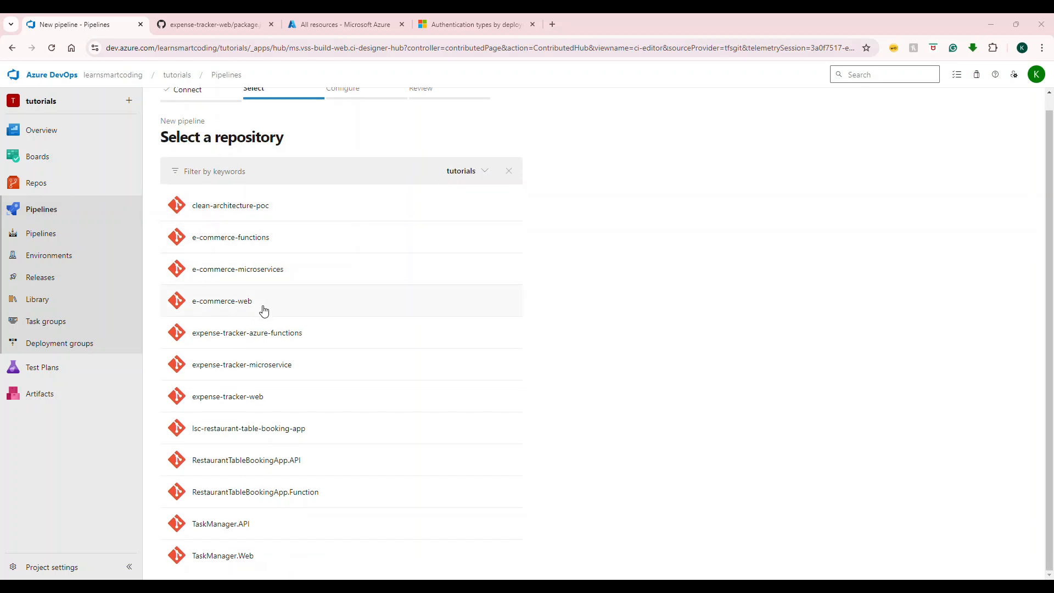
{"action": "left_click", "coordinate": [237, 407]}
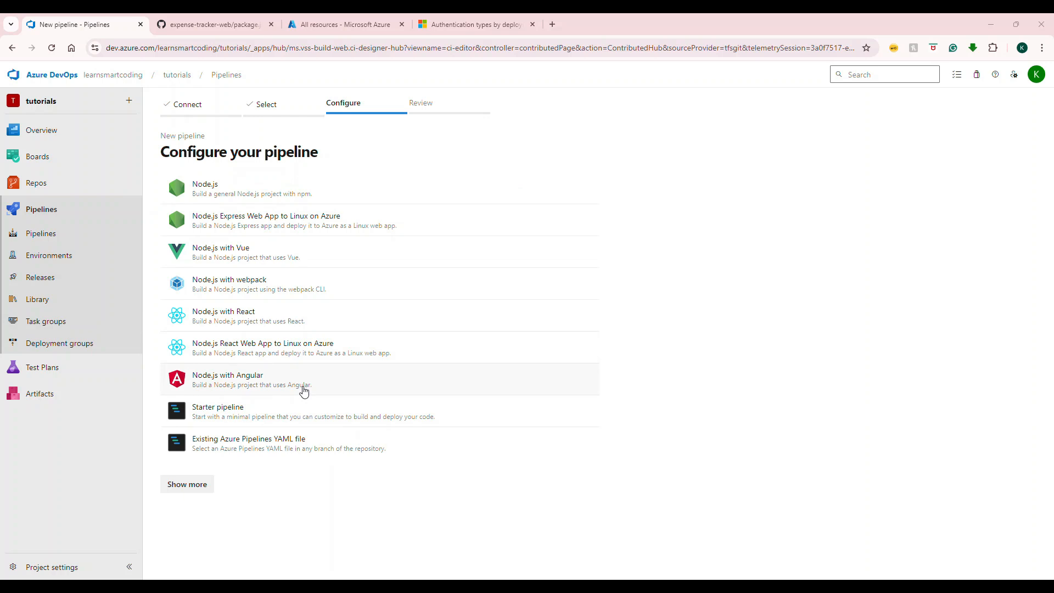
{"action": "left_click", "coordinate": [305, 390]}
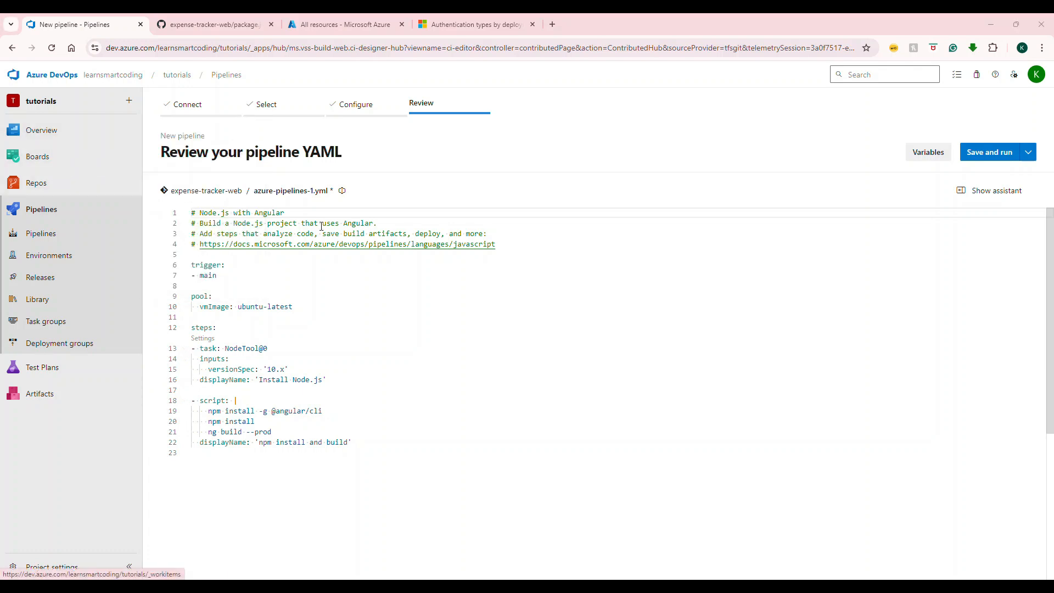
- Review the main branch trigger, the ubuntu-latest pool image and the NodeTool task in the pipeline YAML
{"action": "left_click_drag", "start_coordinate": [226, 275], "coordinate": [191, 265]}
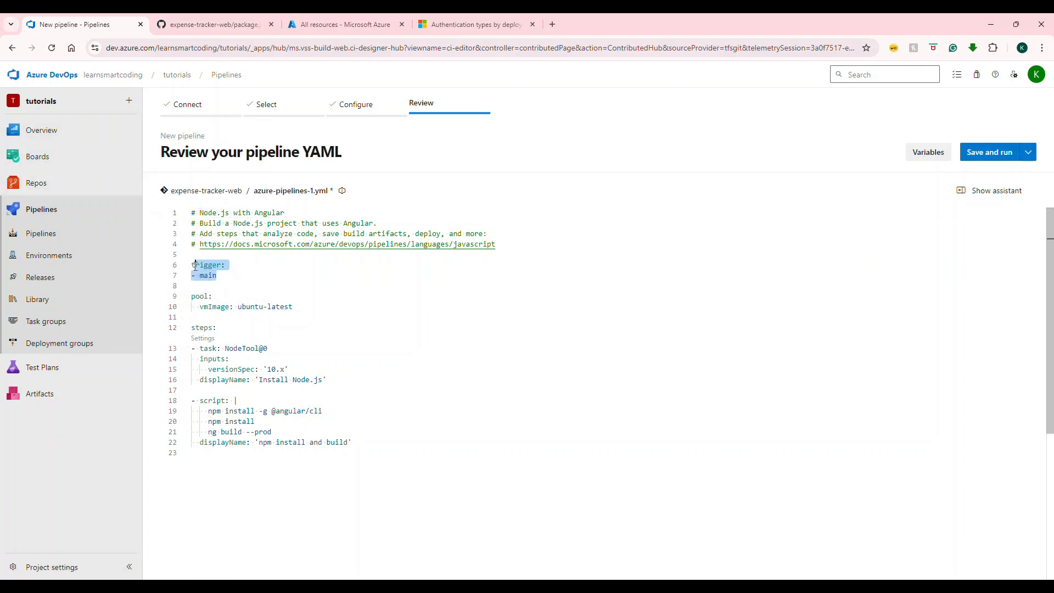
{"action": "double_click", "coordinate": [200, 297]}
{"action": "left_click_drag", "start_coordinate": [306, 307], "coordinate": [189, 307]}
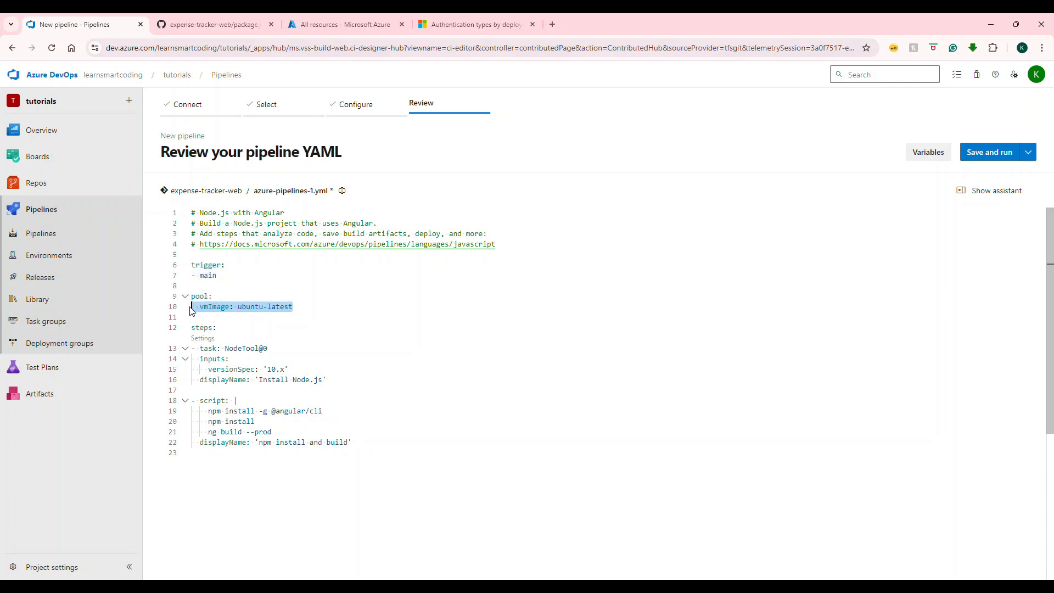
{"action": "left_click_drag", "start_coordinate": [282, 359], "coordinate": [197, 348]}
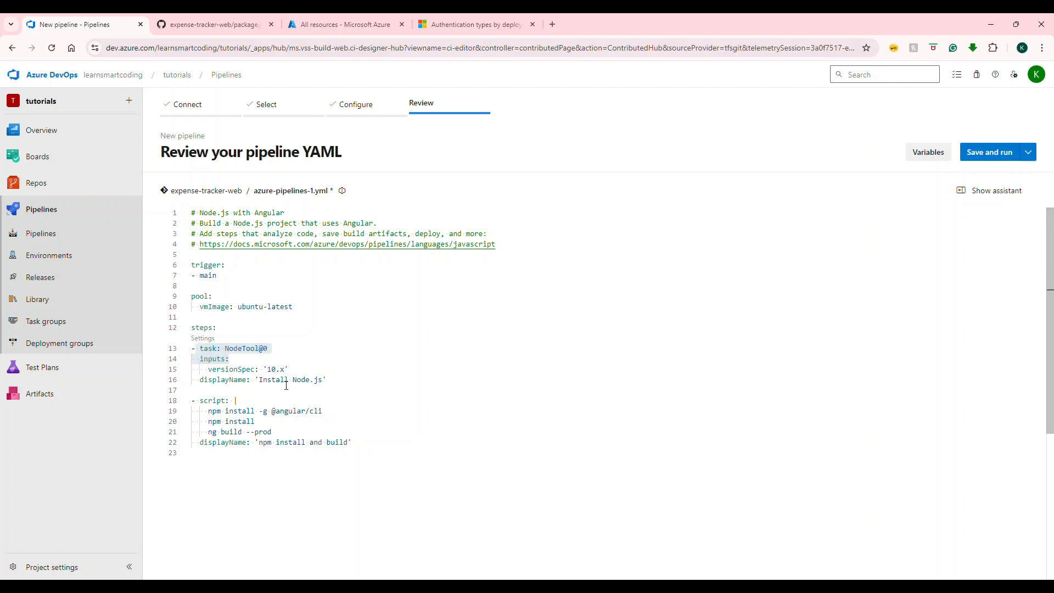
- Set the NodeTool task's versionSpec to '18.x' in the pipeline YAML
{"action": "left_click", "coordinate": [271, 369]}
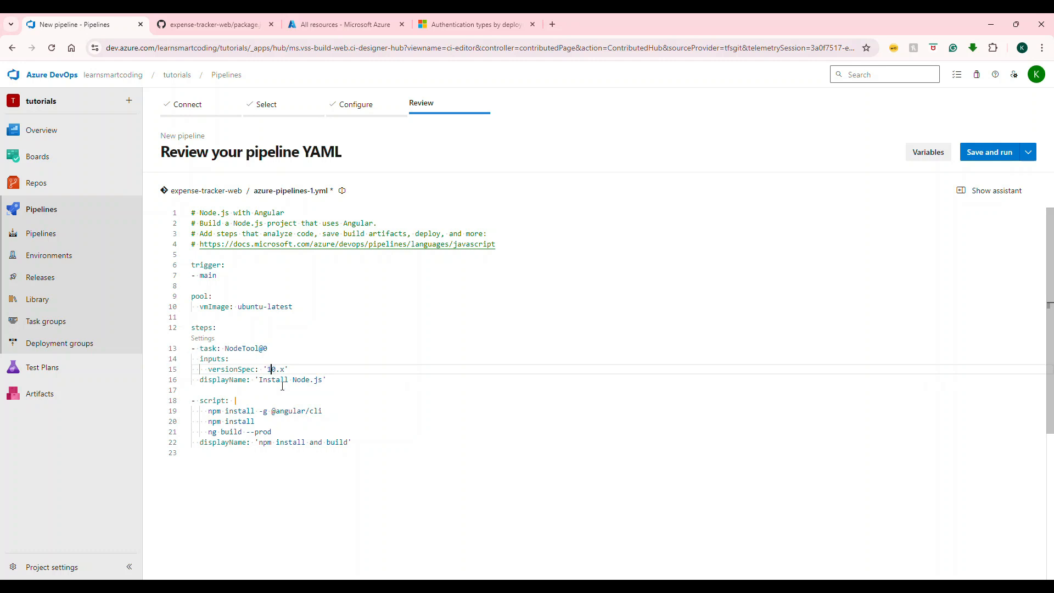
{"action": "key", "text": "Delete"}
{"action": "type", "text": "8"}
- Remove the ng build --prod line from the npm script step and change its displayName to 'Install dependencies'
{"action": "scroll", "coordinate": [357, 368], "scroll_direction": "down", "scroll_amount": 3}
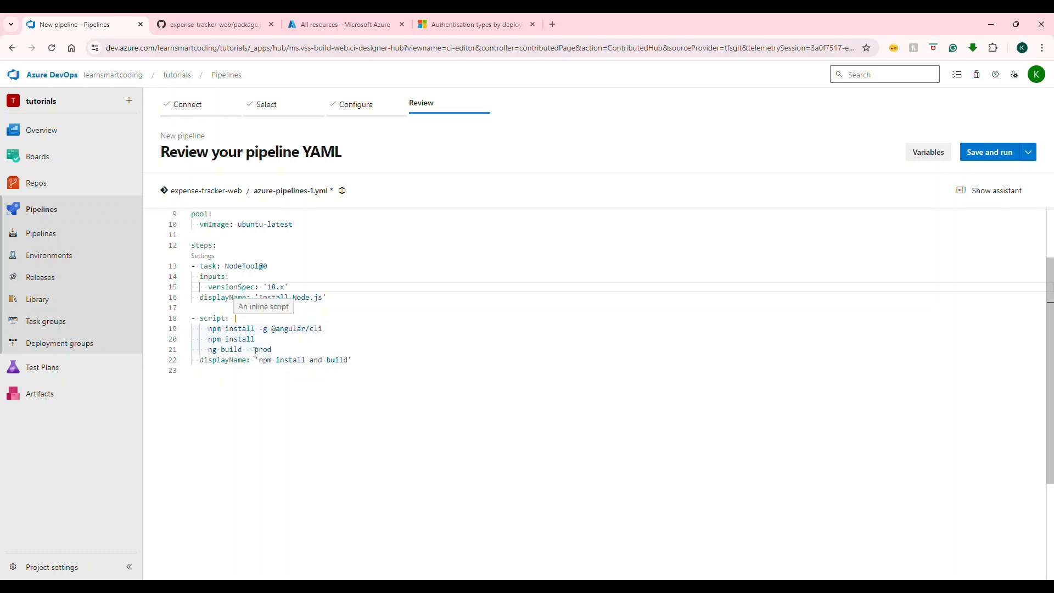
{"action": "left_click_drag", "start_coordinate": [304, 350], "coordinate": [187, 354]}
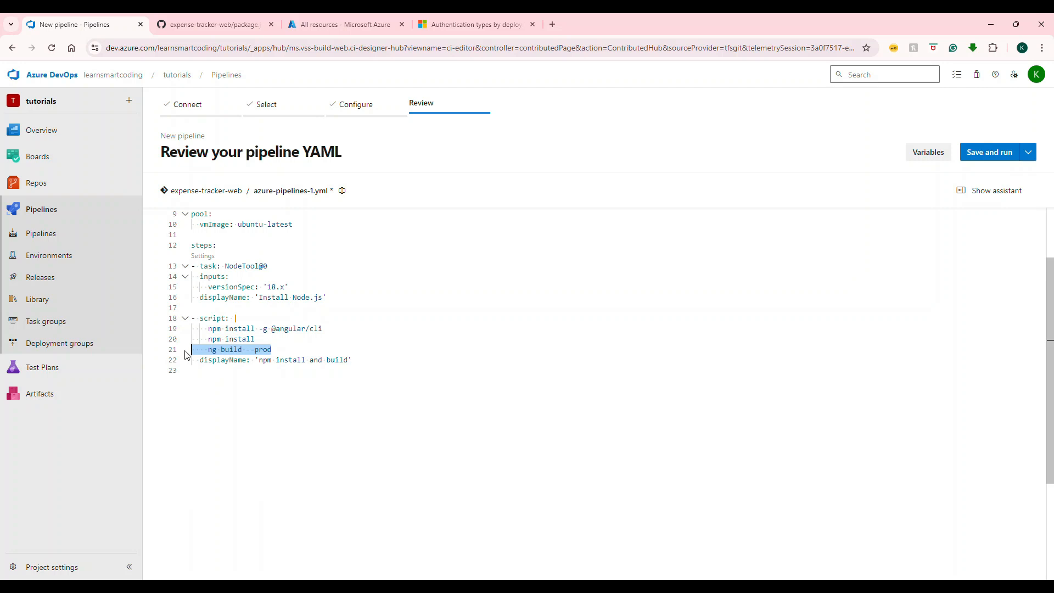
{"action": "key", "text": "BackSpace"}
{"action": "key", "text": "BackSpace"}
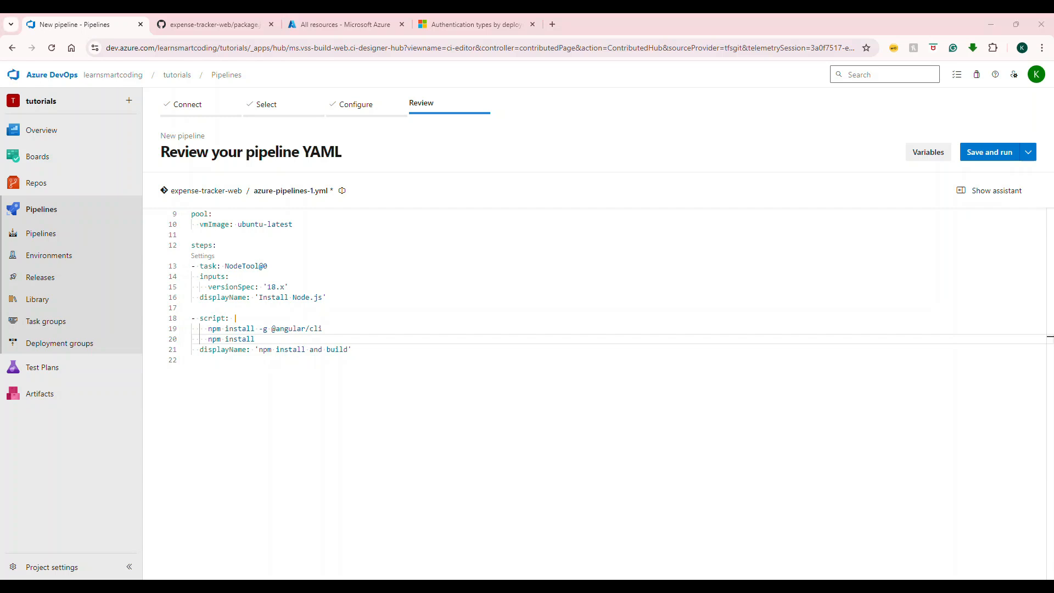
{"action": "left_click_drag", "start_coordinate": [347, 350], "coordinate": [259, 351]}
{"action": "type", "text": "Install dependencies"}
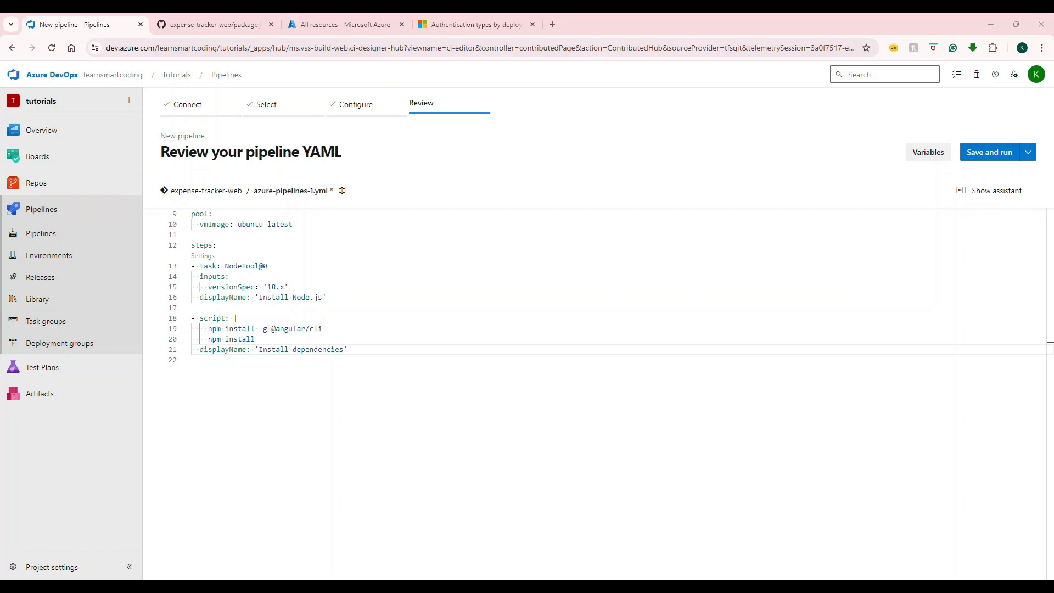
- Below the 'Install dependencies' step, add a script entry running npm run build-prod with the displayName 'Build Angular app'
{"action": "left_click", "coordinate": [349, 349]}
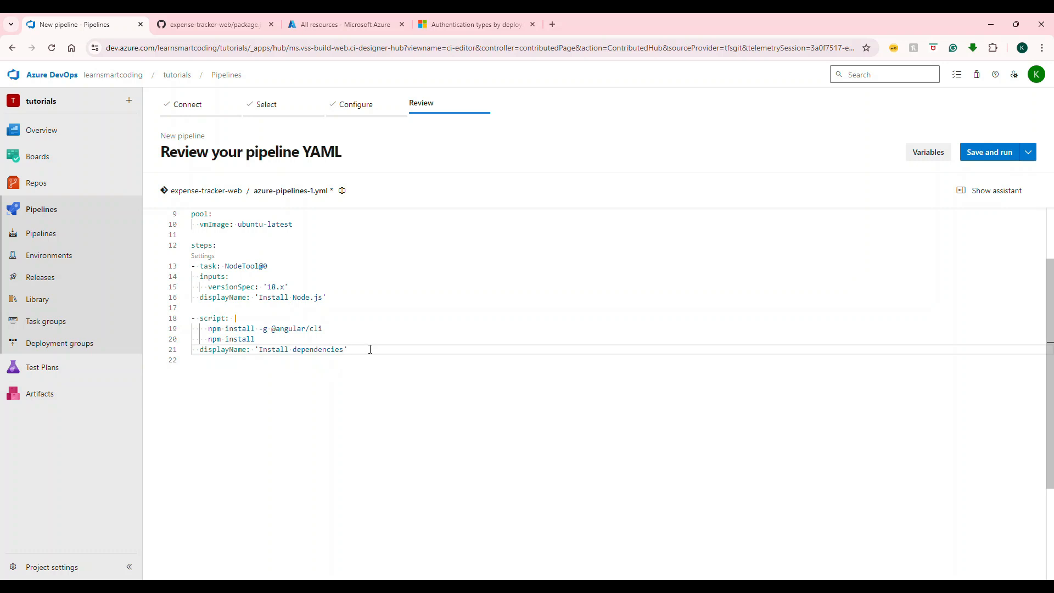
{"action": "key", "text": "Return"}
{"action": "key", "text": "Return"}
{"action": "type", "text": "- script: npm run build-prod   displayName: 'Build Angular app'"}
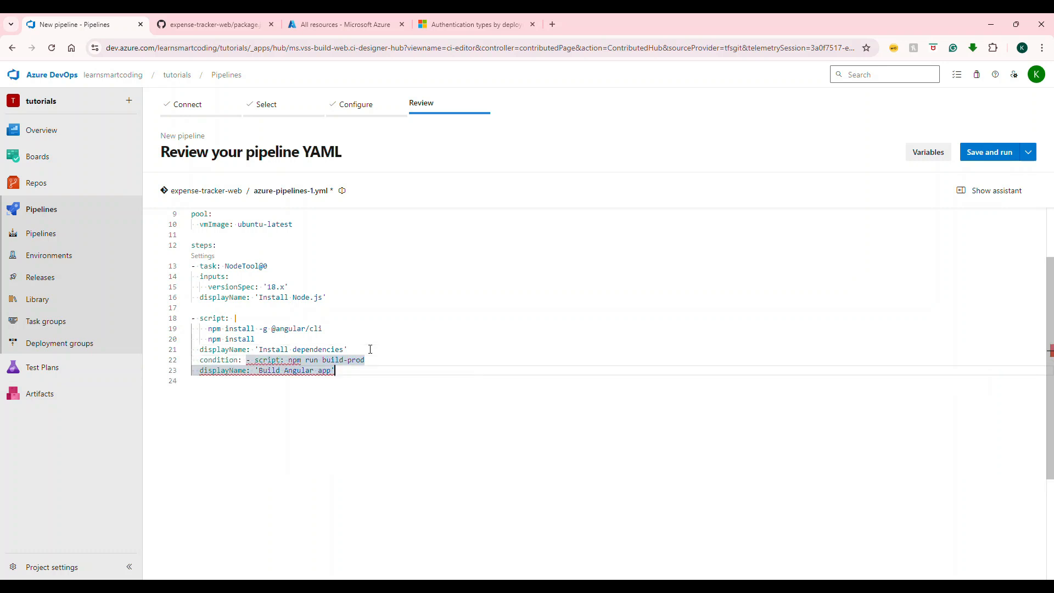
{"action": "key", "text": "shift+Up"}
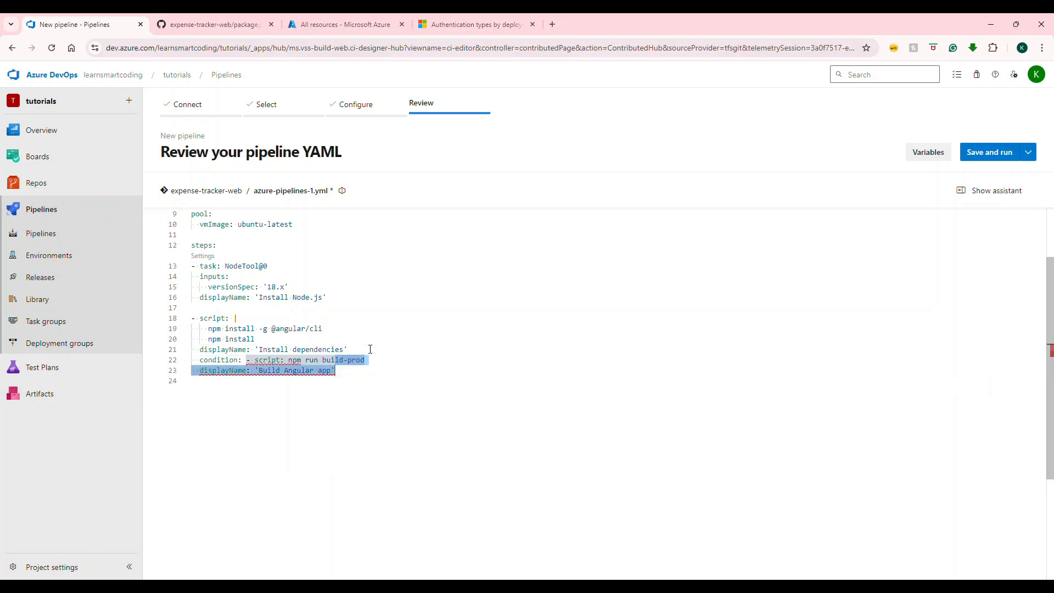
{"action": "key", "text": "shift+Home"}
{"action": "key", "text": "BackSpace"}
{"action": "key", "text": "Return"}
{"action": "type", "text": "- script: npm run build-prod   displayName: 'Build Angular app'"}
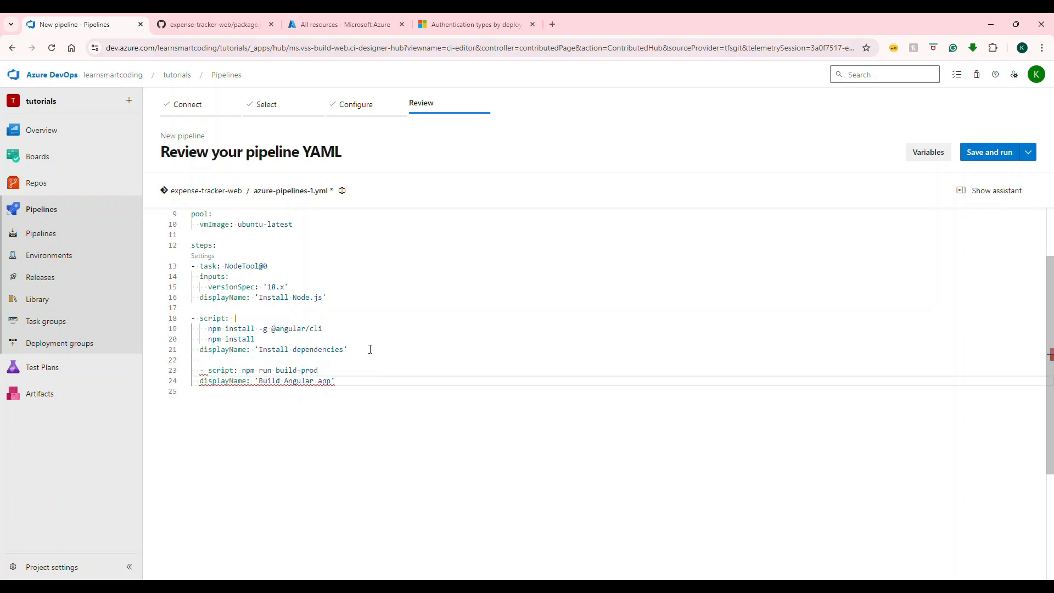
- Indent the 'Build Angular app' displayName line one level further under its script entry
{"action": "key", "text": "Up"}
{"action": "key", "text": "Down"}
{"action": "key", "text": "Home"}
{"action": "key", "text": "Tab"}
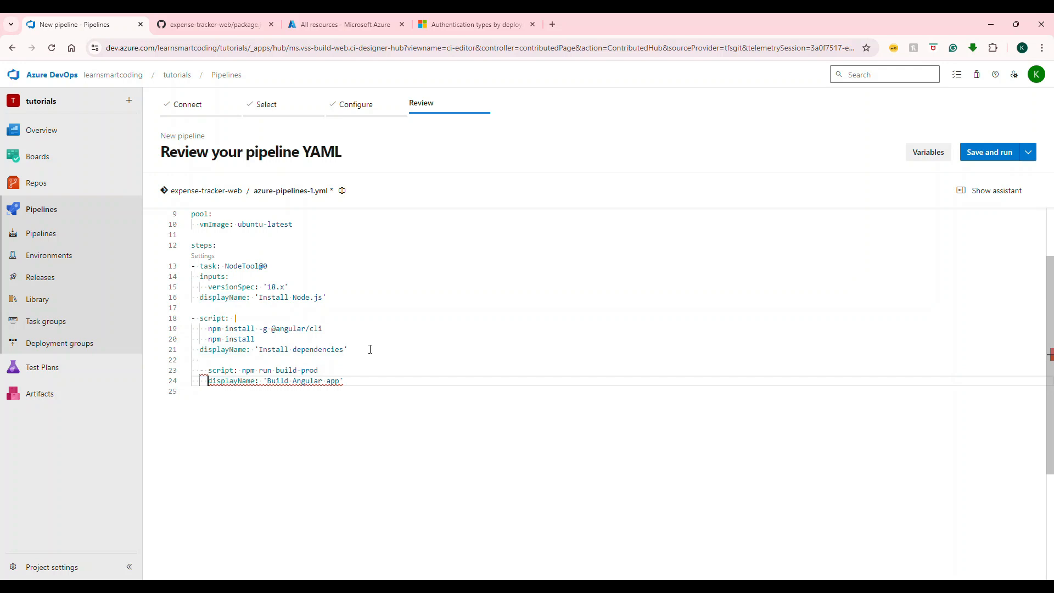
{"action": "left_click", "coordinate": [370, 349]}
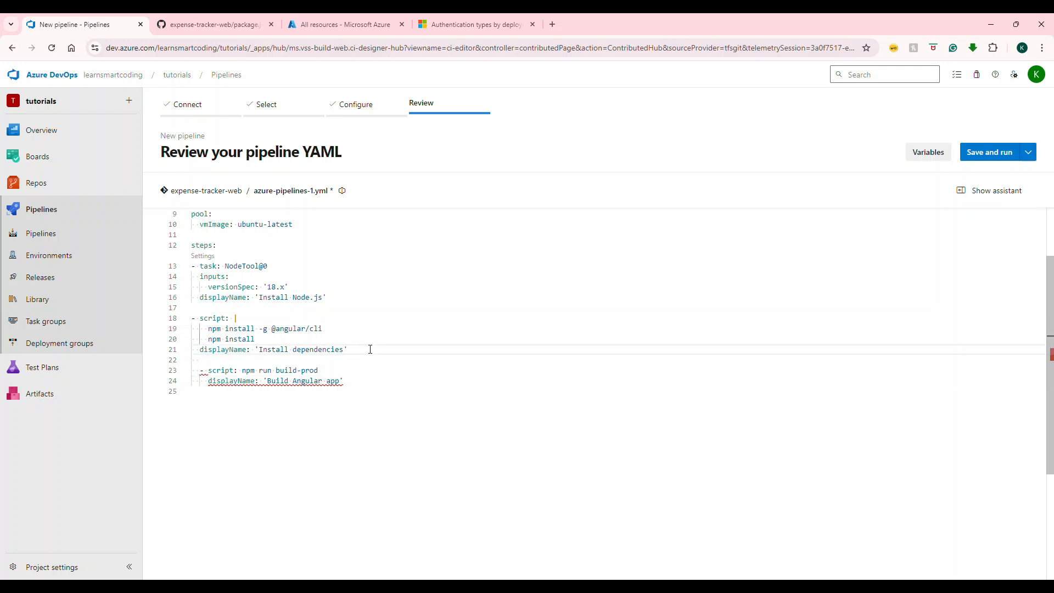
{"action": "left_click", "coordinate": [361, 369]}
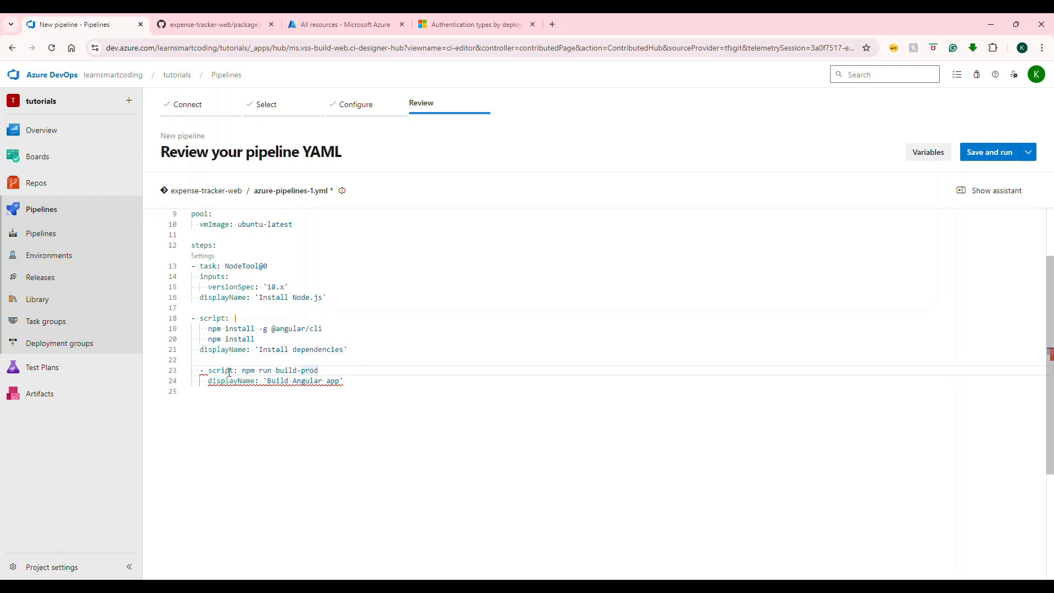
{"action": "left_click", "coordinate": [208, 370]}
{"action": "key", "text": "BackSpace"}
{"action": "key", "text": "BackSpace"}
{"action": "type", "text": "-"}
{"action": "left_click", "coordinate": [236, 395]}
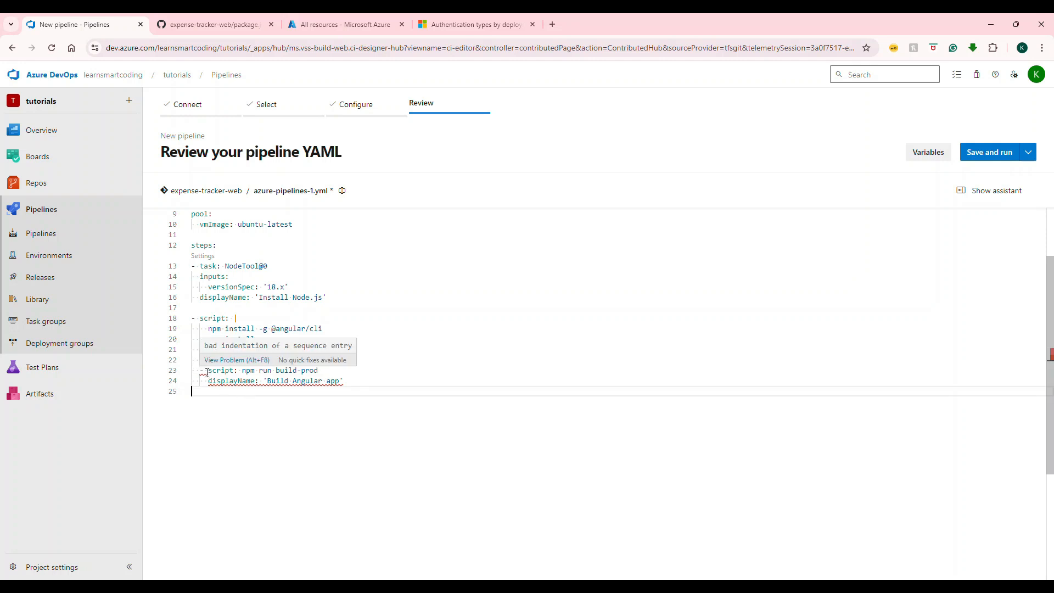
- Remove the leading indentation and blank line before the build-prod script entry to align it with the other steps
{"action": "left_click", "coordinate": [207, 373]}
{"action": "key", "text": "Left"}
{"action": "key", "text": "Left"}
{"action": "key", "text": "BackSpace"}
{"action": "key", "text": "BackSpace"}
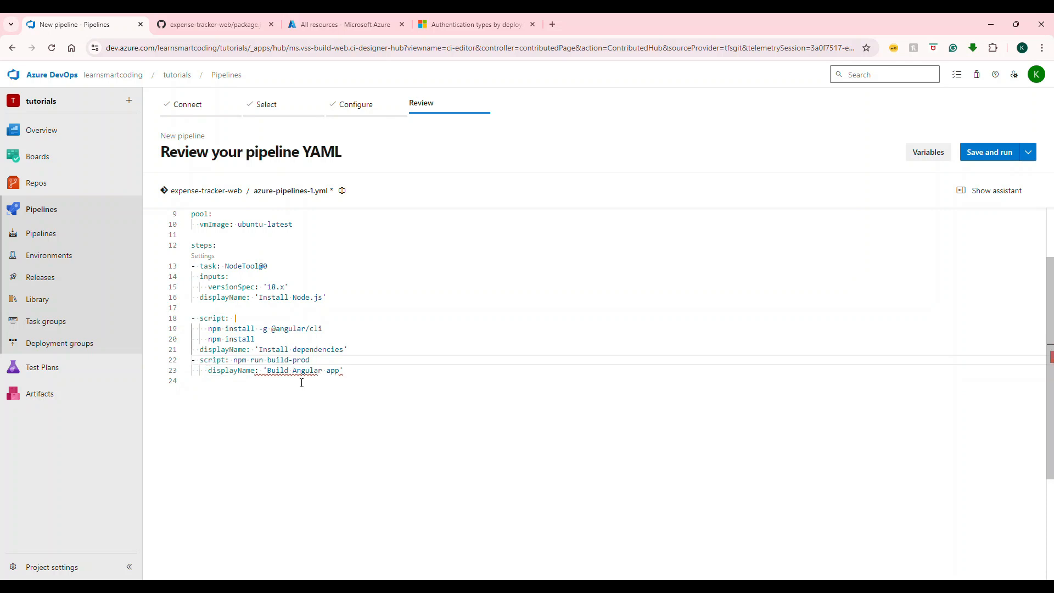
- Outdent the 'Build Angular app' displayName line so it aligns with its script key
{"action": "left_click", "coordinate": [209, 374]}
{"action": "key", "text": "BackSpace"}
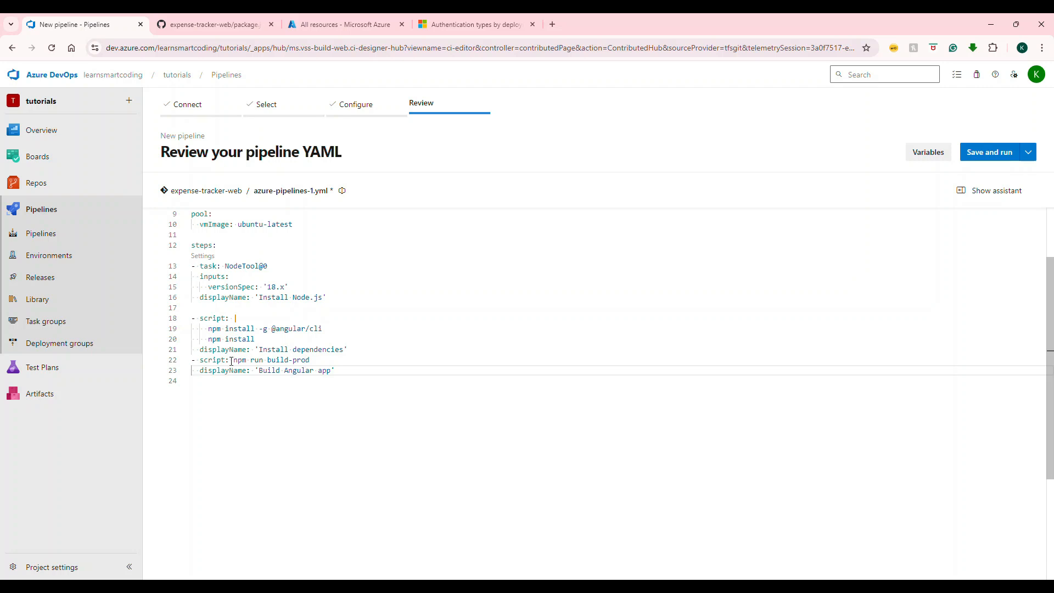
- Check the scripts section of package.json on GitHub for the build-prod script used in the pipeline, and return to the pipeline YAML
{"action": "left_click_drag", "start_coordinate": [234, 362], "coordinate": [310, 362]}
{"action": "left_click", "coordinate": [293, 380]}
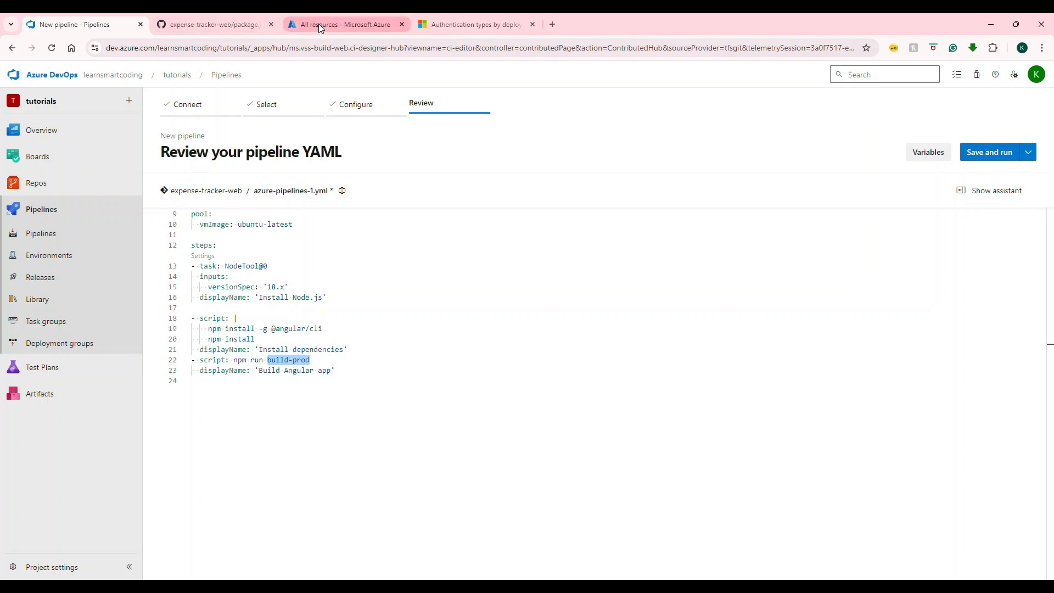
{"action": "left_click", "coordinate": [226, 28]}
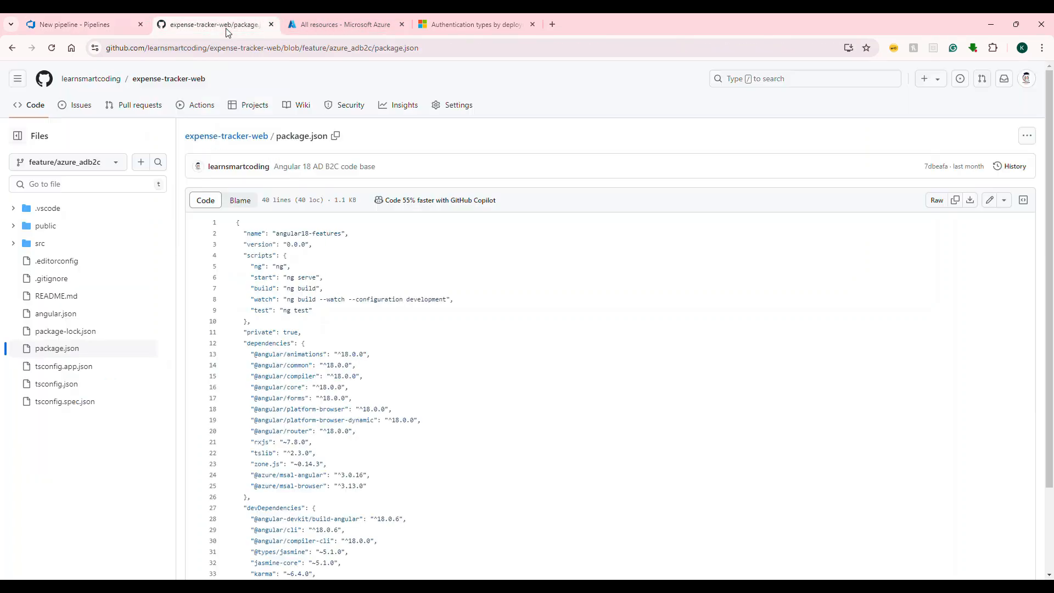
{"action": "left_click", "coordinate": [255, 255]}
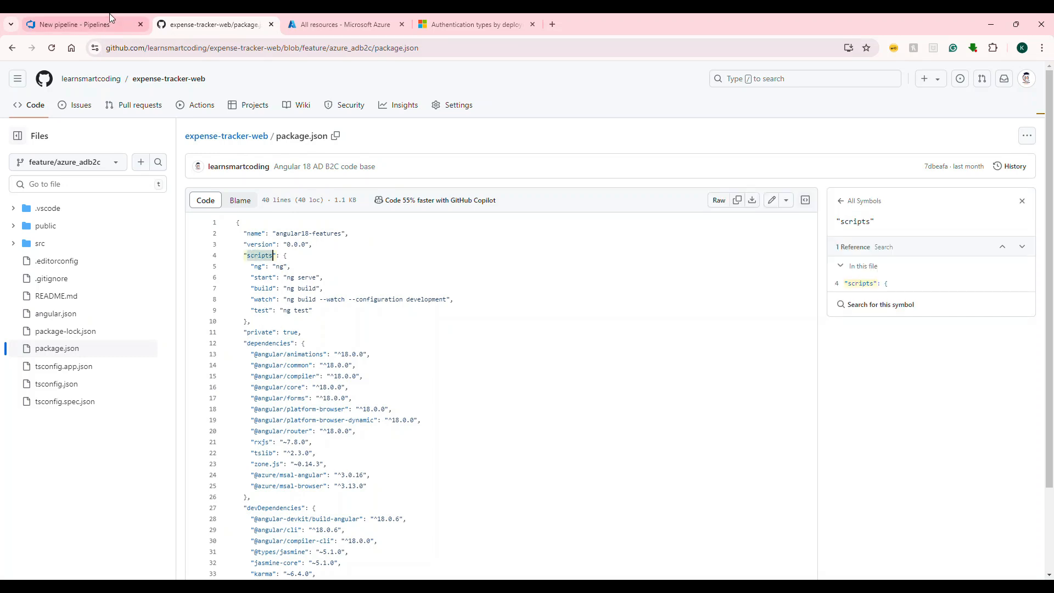
{"action": "left_click", "coordinate": [74, 24]}
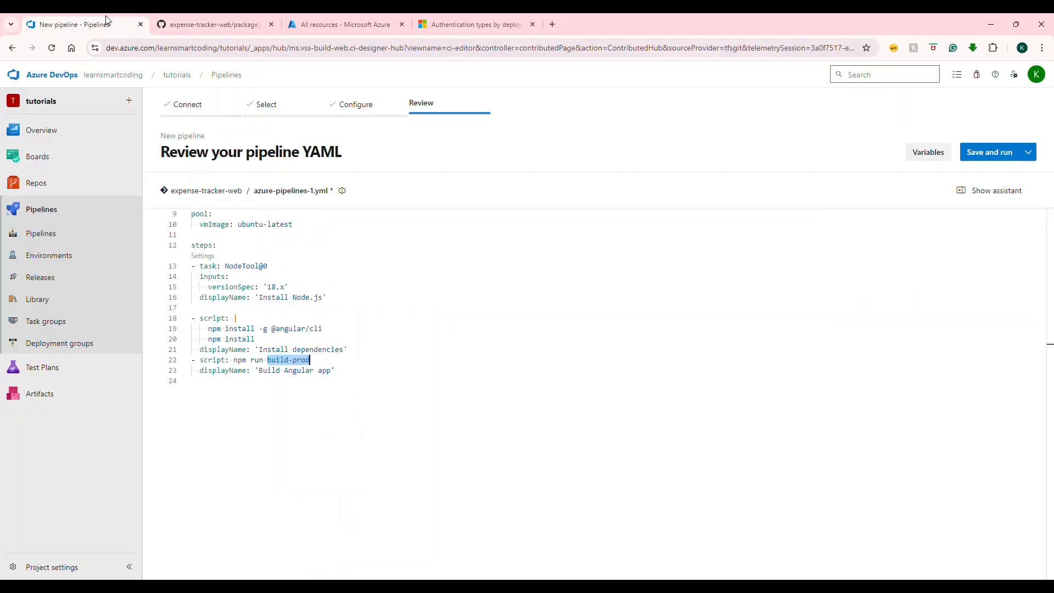
- Open the Azure DevOps repository in a new tab and examine the build-prod script in its package.json
{"action": "right_click", "coordinate": [38, 186]}
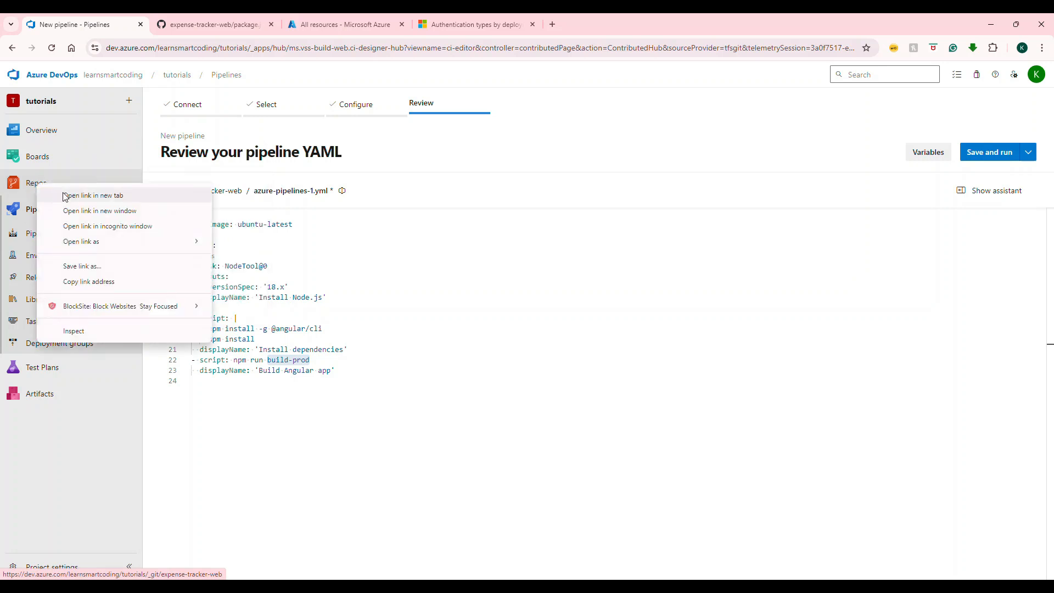
{"action": "left_click", "coordinate": [64, 195]}
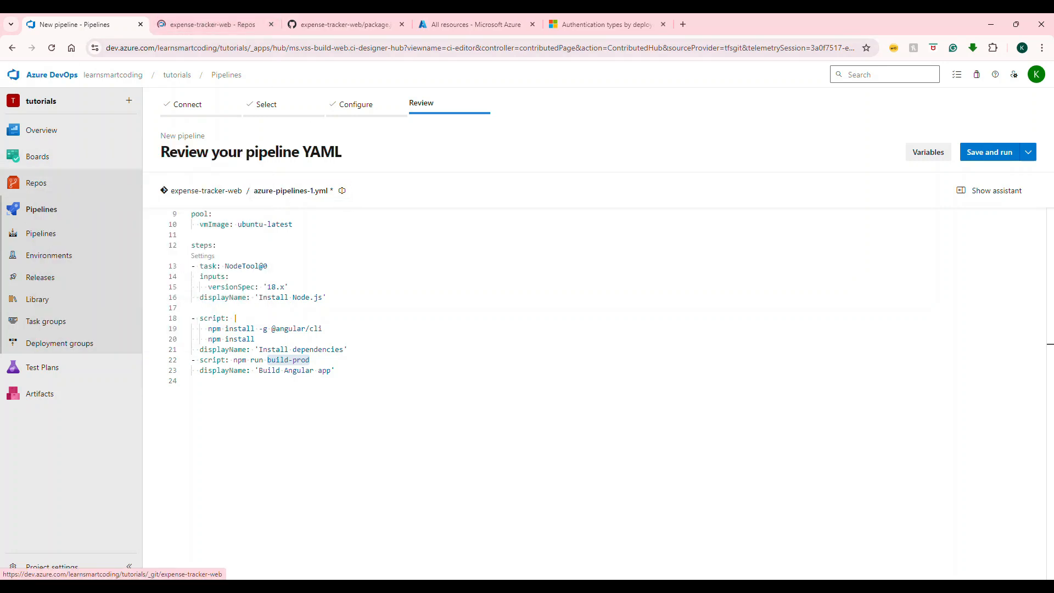
{"action": "left_click", "coordinate": [181, 26]}
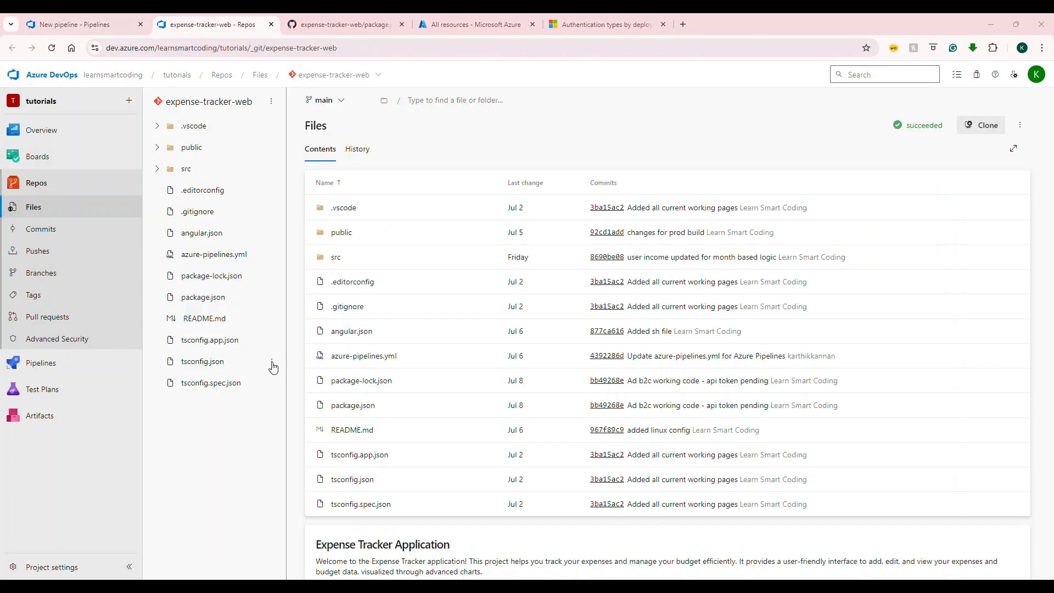
{"action": "left_click", "coordinate": [204, 298]}
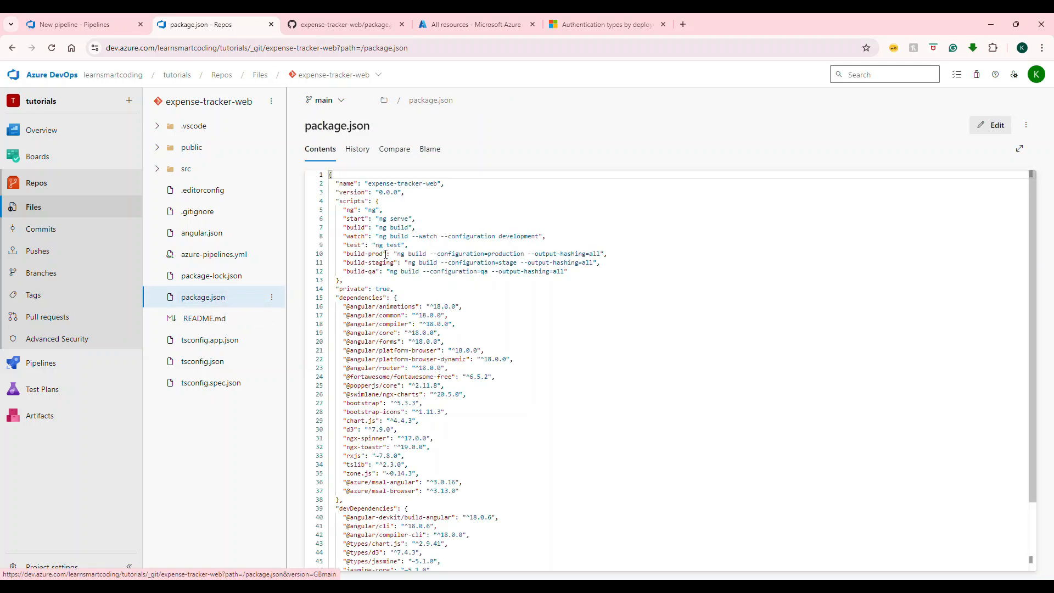
{"action": "left_click_drag", "start_coordinate": [383, 254], "coordinate": [601, 254]}
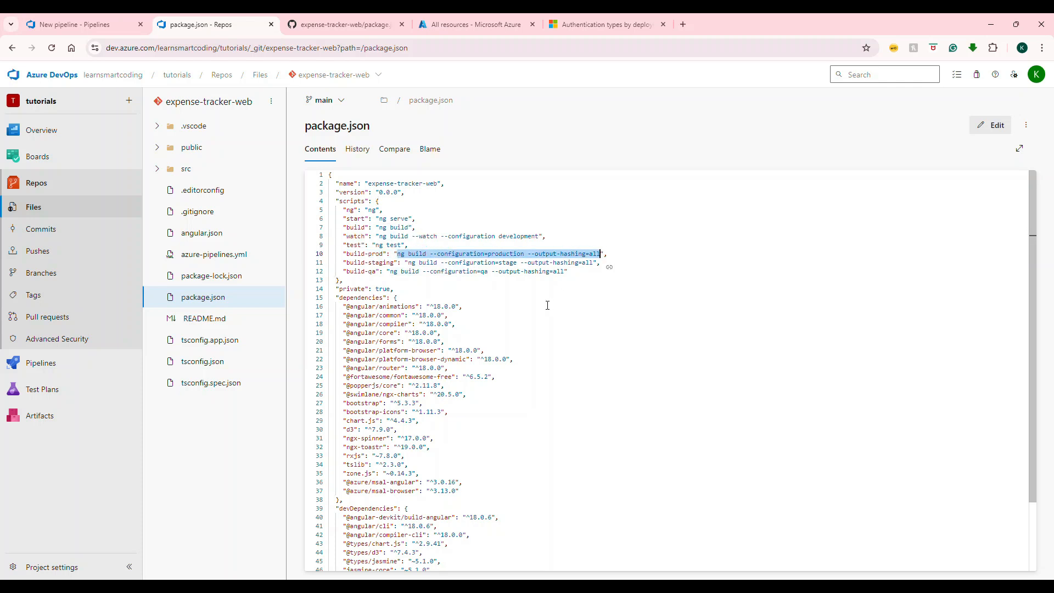
{"action": "left_click", "coordinate": [74, 24]}
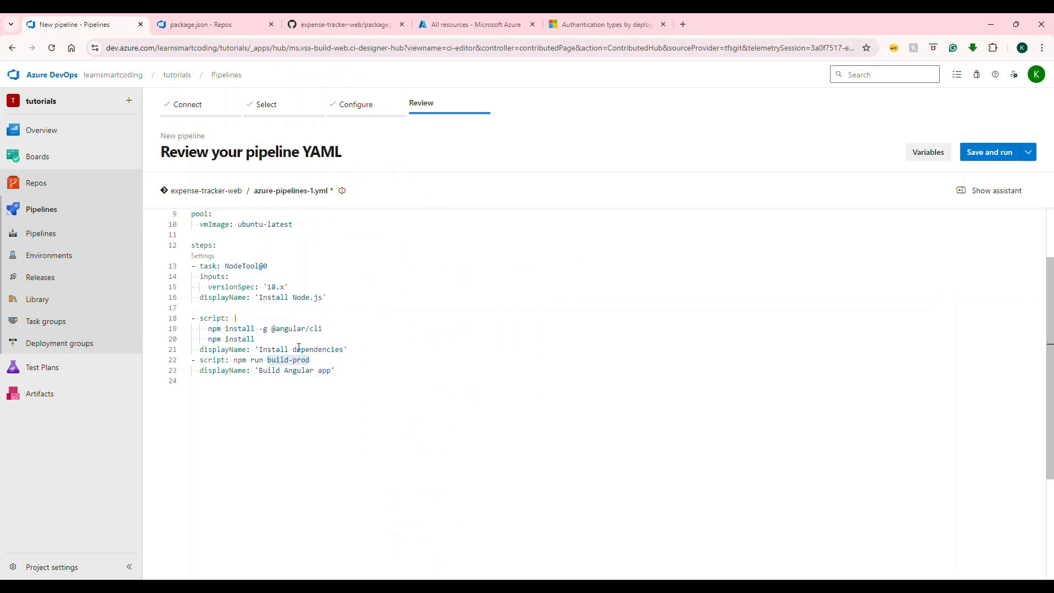
- Start a new line below the 'Build Angular app' displayName in the pipeline YAML
{"action": "left_click", "coordinate": [344, 371]}
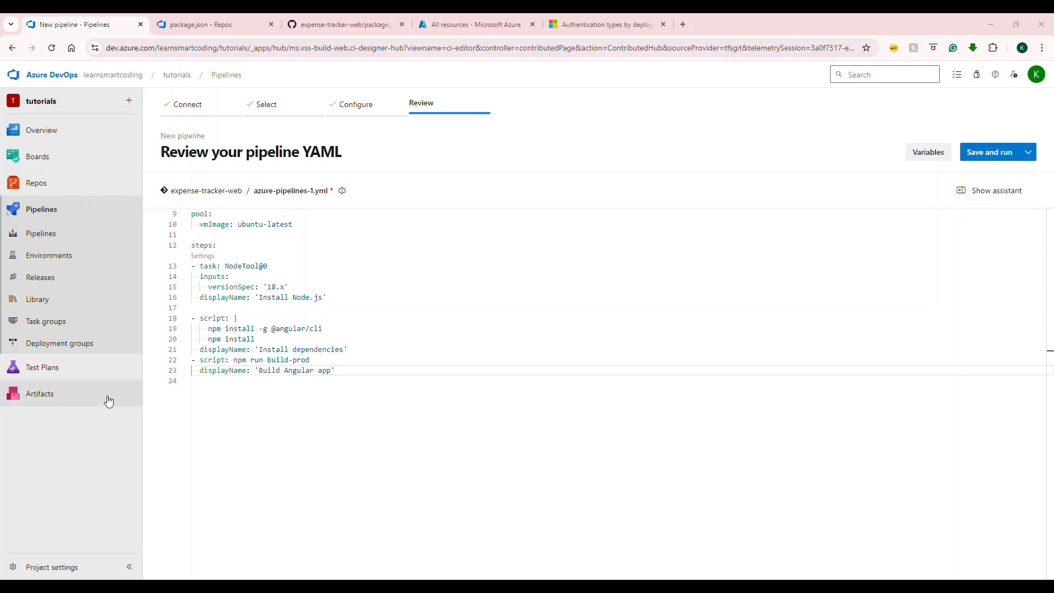
{"action": "left_click", "coordinate": [344, 376]}
{"action": "key", "text": "Return"}
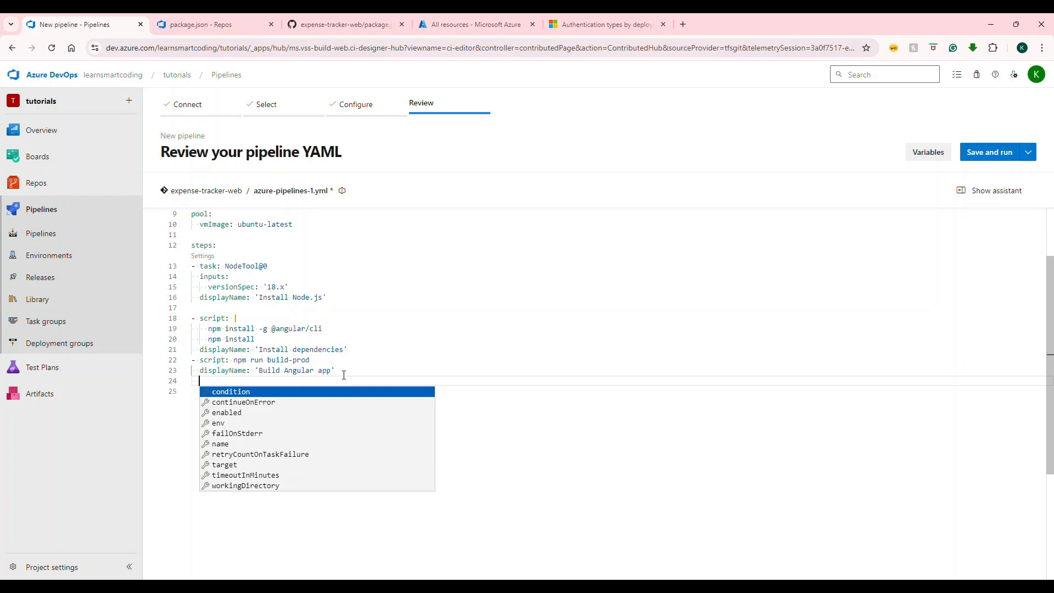
{"action": "key", "text": "Return"}
{"action": "key", "text": "Return"}
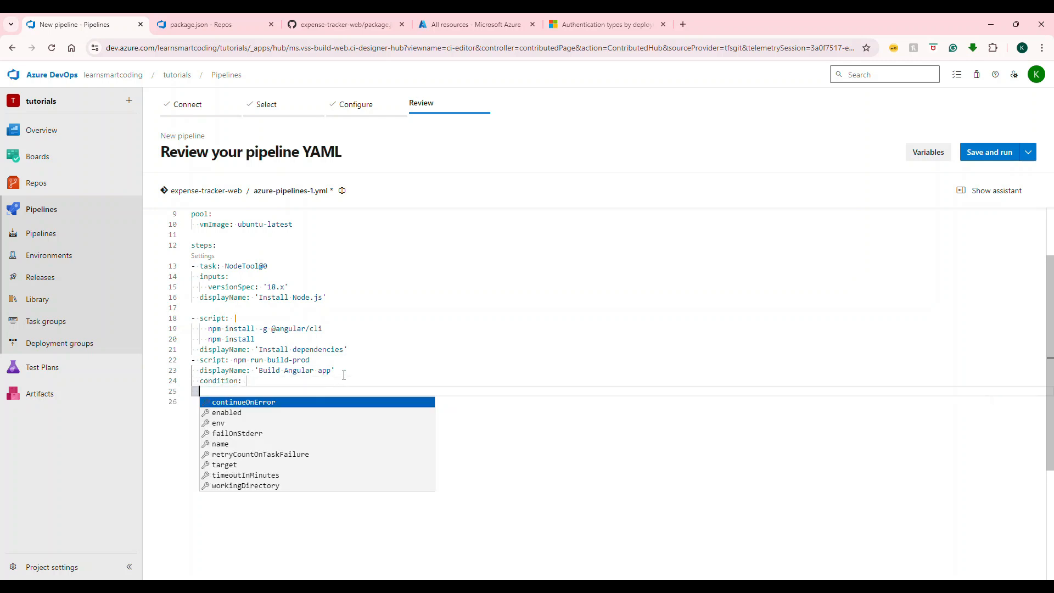
{"action": "key", "text": "shift+Up"}
{"action": "key", "text": "Return"}
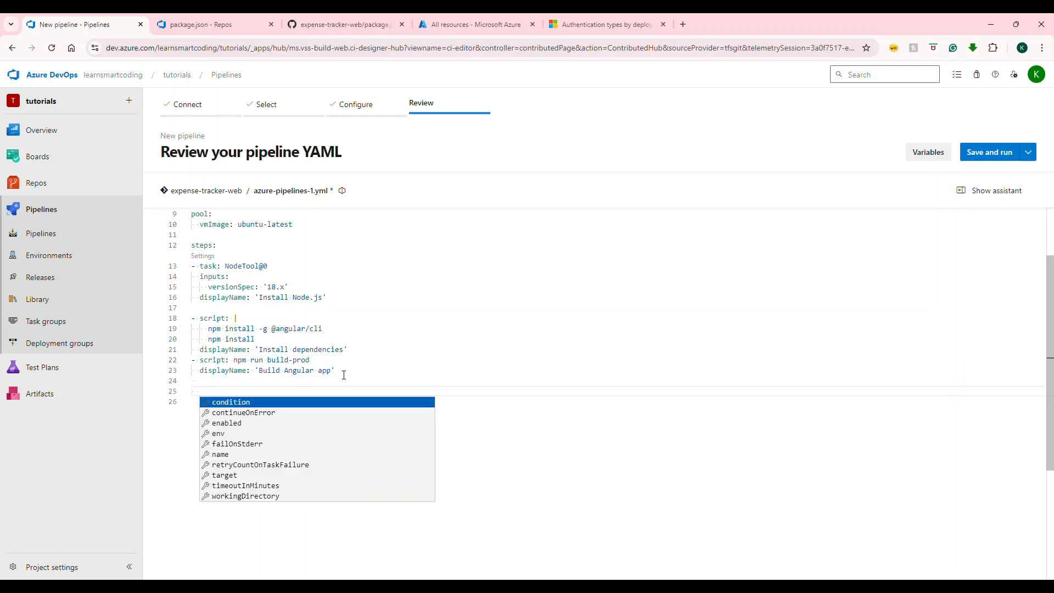
- Add an unindented PublishBuildArtifacts@1 task with pathToPublish 'dist/expense-tracker-web/browser', artifactName 'drop', publishLocation 'Container' and displayName 'Publish build artifacts'
{"action": "key", "text": "BackSpace"}
{"action": "key", "text": "BackSpace"}
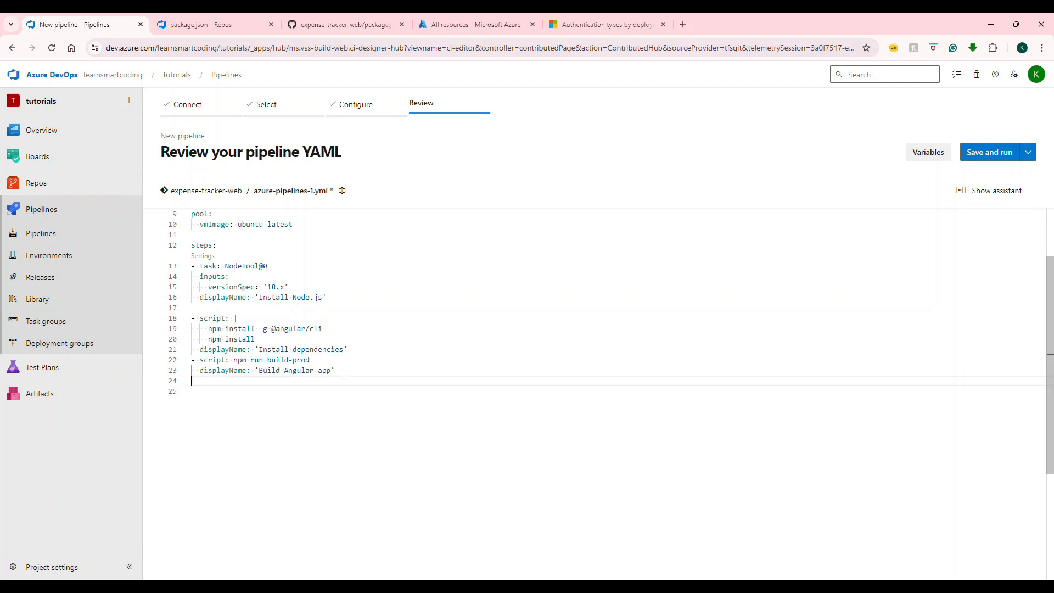
{"action": "type", "text": "- task: PublishBuildArtifacts@1   inputs:     pathToPublish: 'dist/expense-tracker-web/browser'     artifactName: 'drop'     publishLocation: 'Container'   displayName: 'Publish build artifacts'"}
{"action": "left_click", "coordinate": [344, 375]}
{"action": "key", "text": "Up"}
{"action": "key", "text": "Return"}
{"action": "key", "text": "BackSpace"}
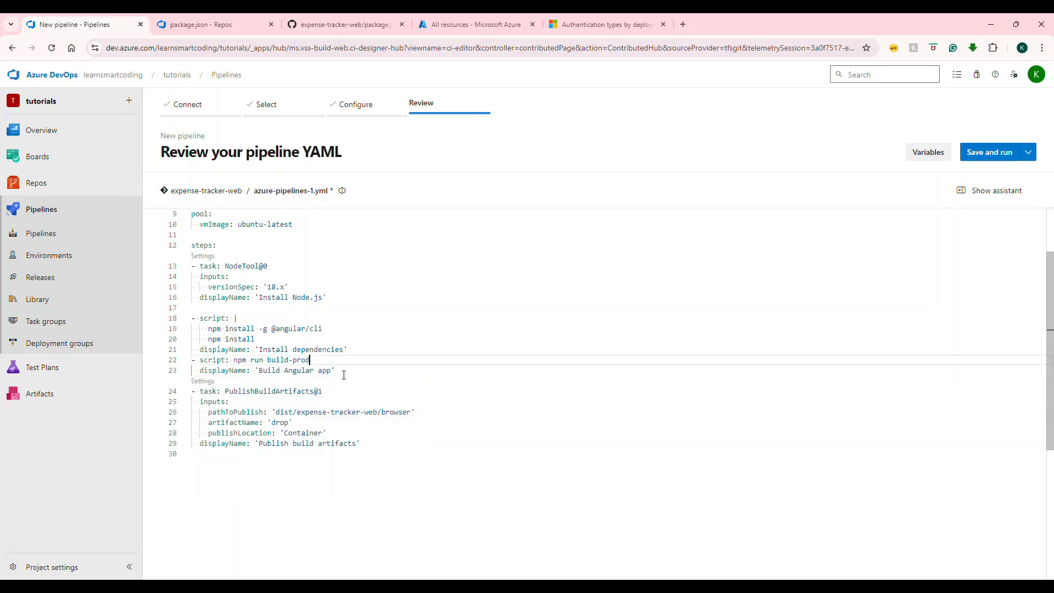
- Review the PublishBuildArtifacts task's name and inputs, especially its pathToPublish value
{"action": "left_click", "coordinate": [343, 375]}
{"action": "scroll", "coordinate": [344, 375], "scroll_direction": "down", "scroll_amount": 3}
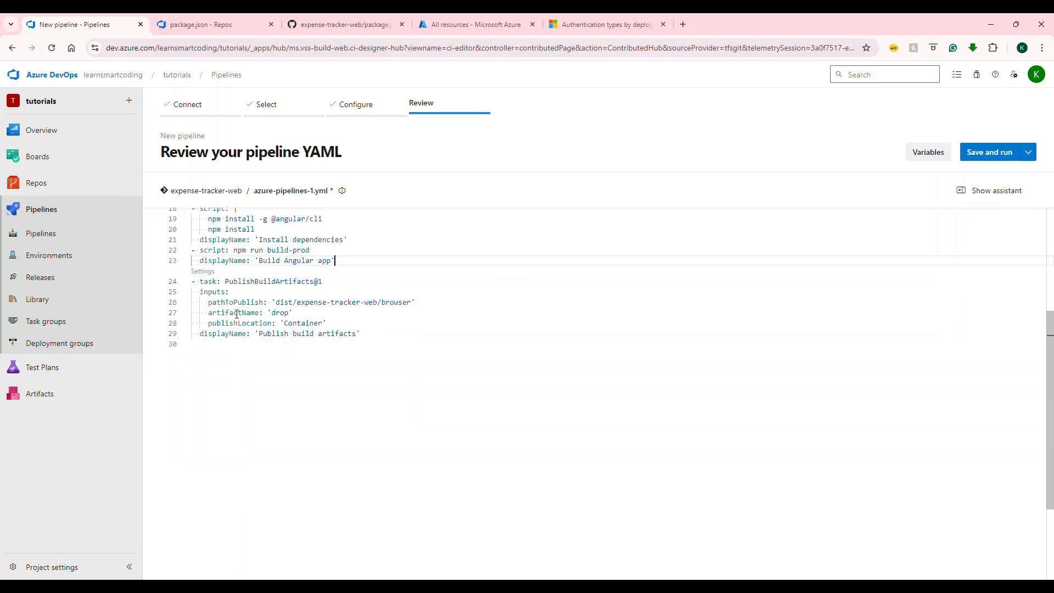
{"action": "left_click_drag", "start_coordinate": [200, 281], "coordinate": [225, 281]}
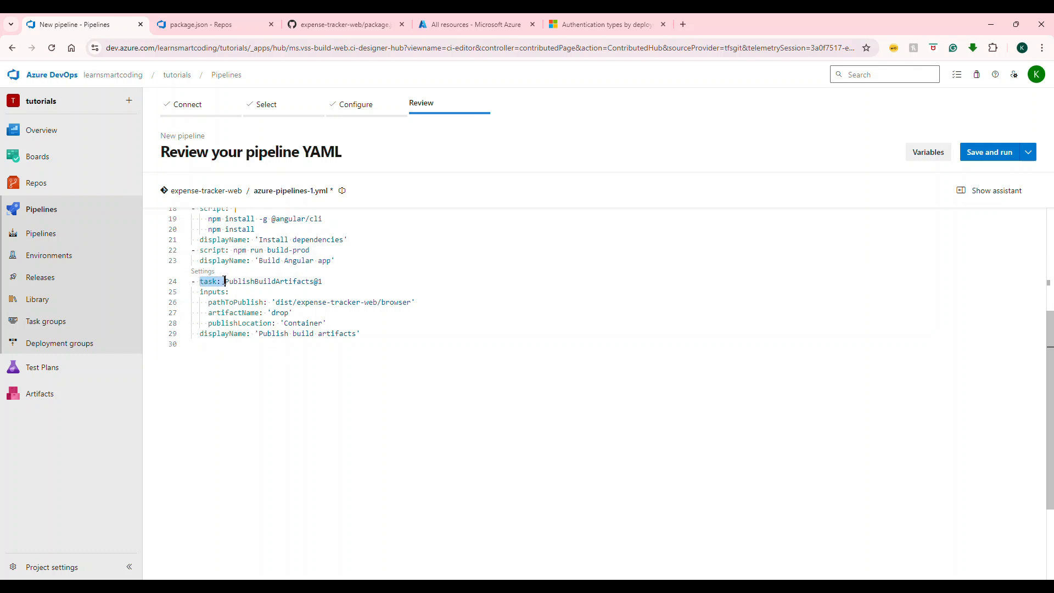
{"action": "double_click", "coordinate": [260, 281]}
{"action": "double_click", "coordinate": [213, 293]}
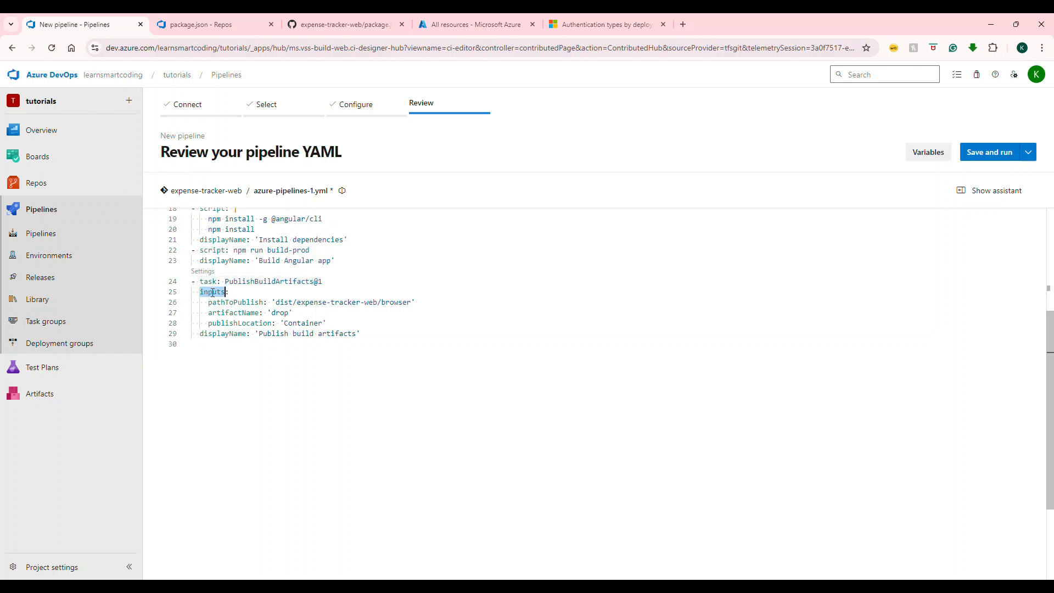
{"action": "double_click", "coordinate": [226, 303]}
{"action": "left_click_drag", "start_coordinate": [276, 302], "coordinate": [412, 304]}
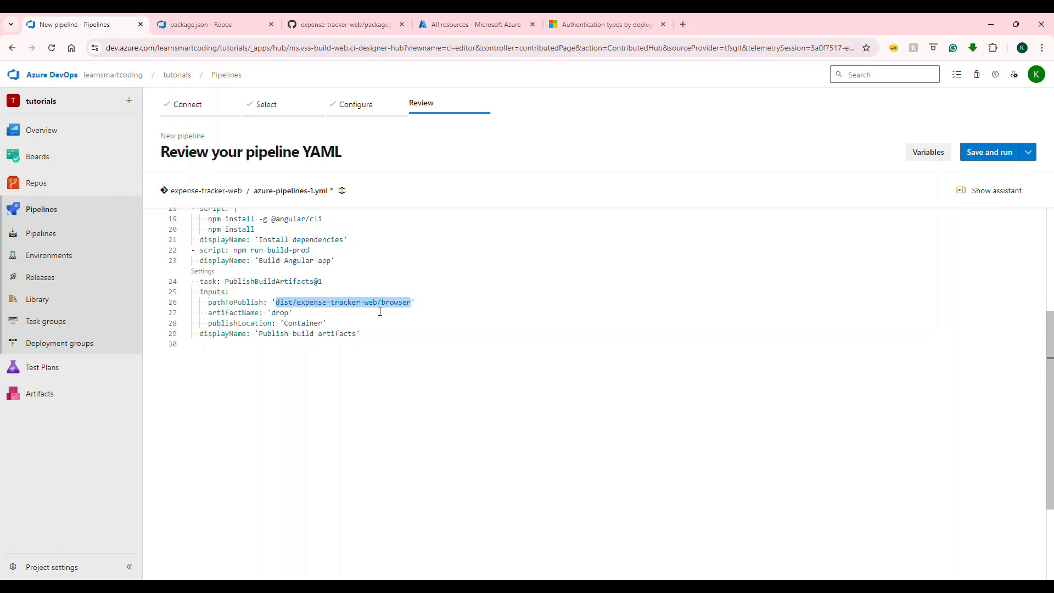
- Open angular.json in the Azure DevOps repository and search for 'dist' to check the build's outputPath
{"action": "left_click", "coordinate": [203, 24]}
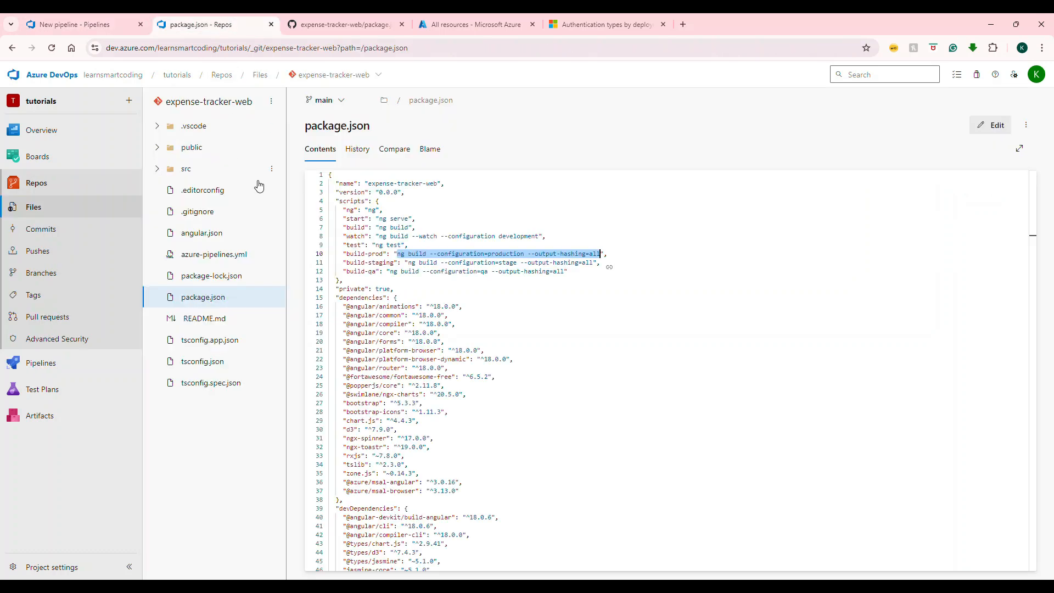
{"action": "left_click", "coordinate": [196, 236]}
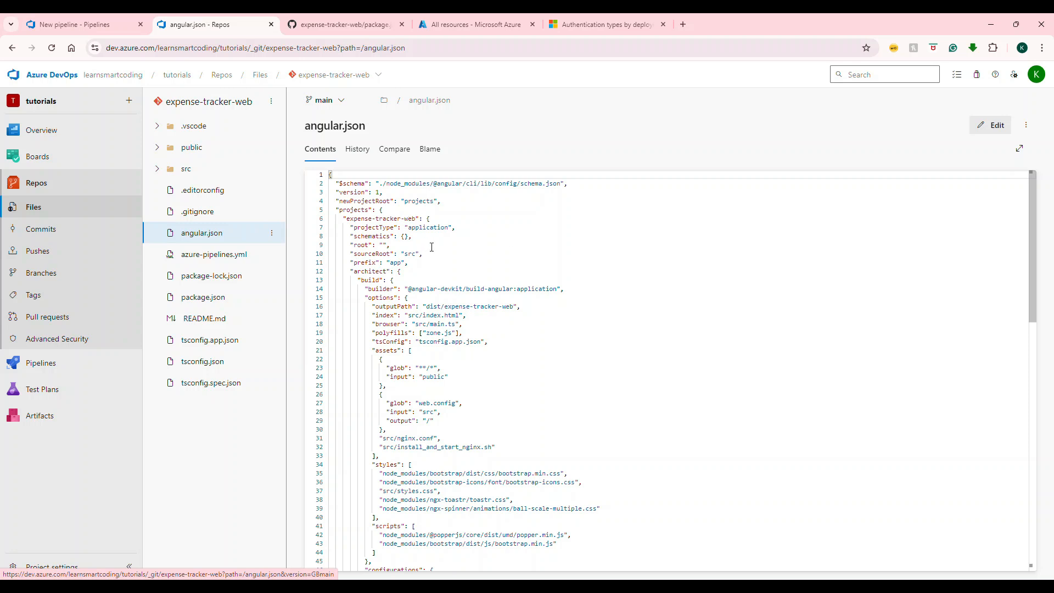
{"action": "scroll", "coordinate": [471, 260], "scroll_direction": "down", "scroll_amount": 1}
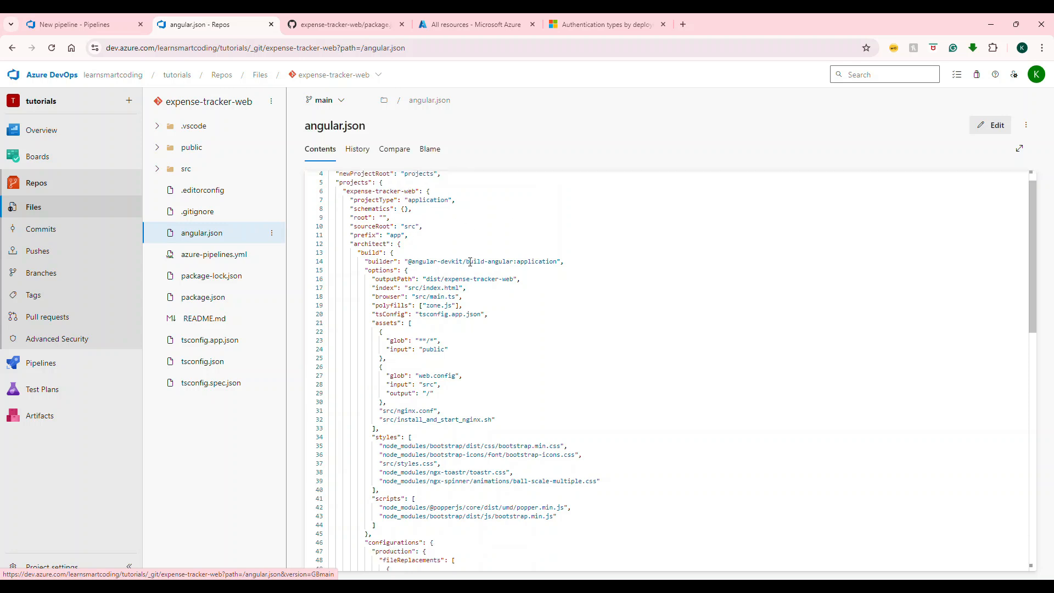
{"action": "scroll", "coordinate": [476, 243], "scroll_direction": "down", "scroll_amount": 1}
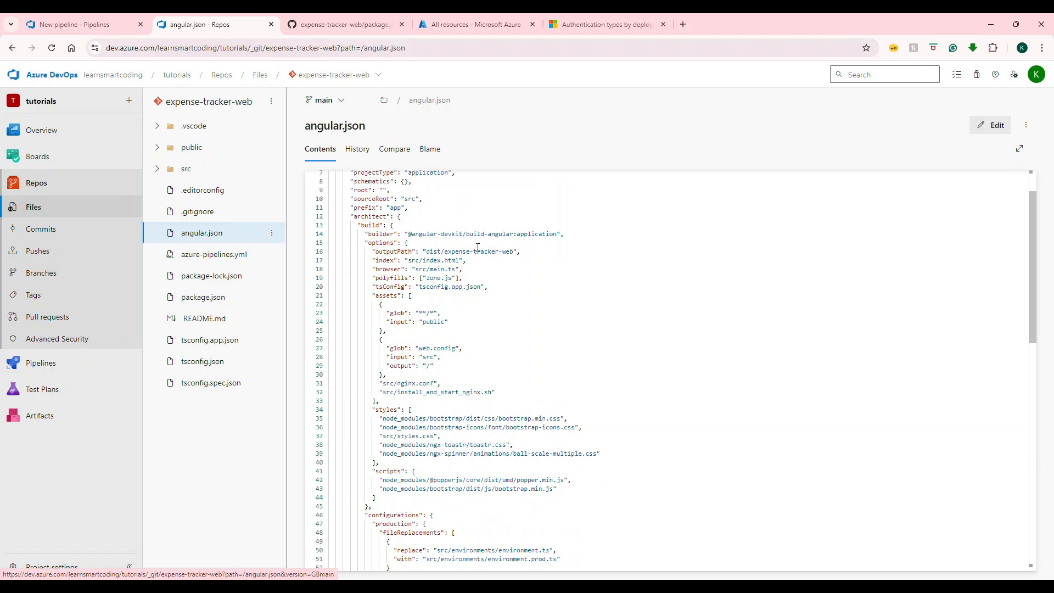
{"action": "key", "text": "ctrl+f"}
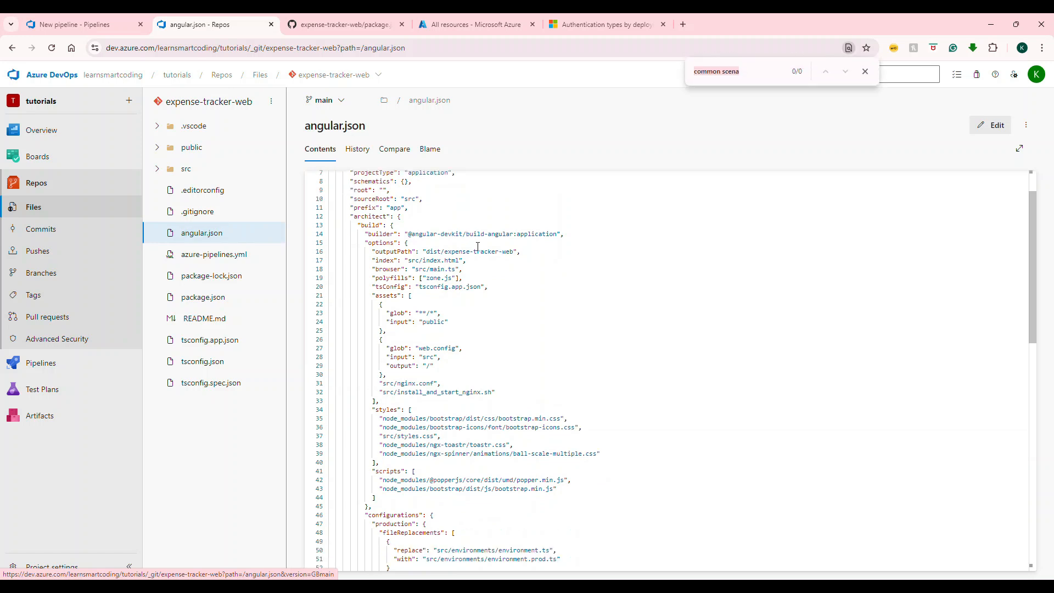
{"action": "type", "text": "dist"}
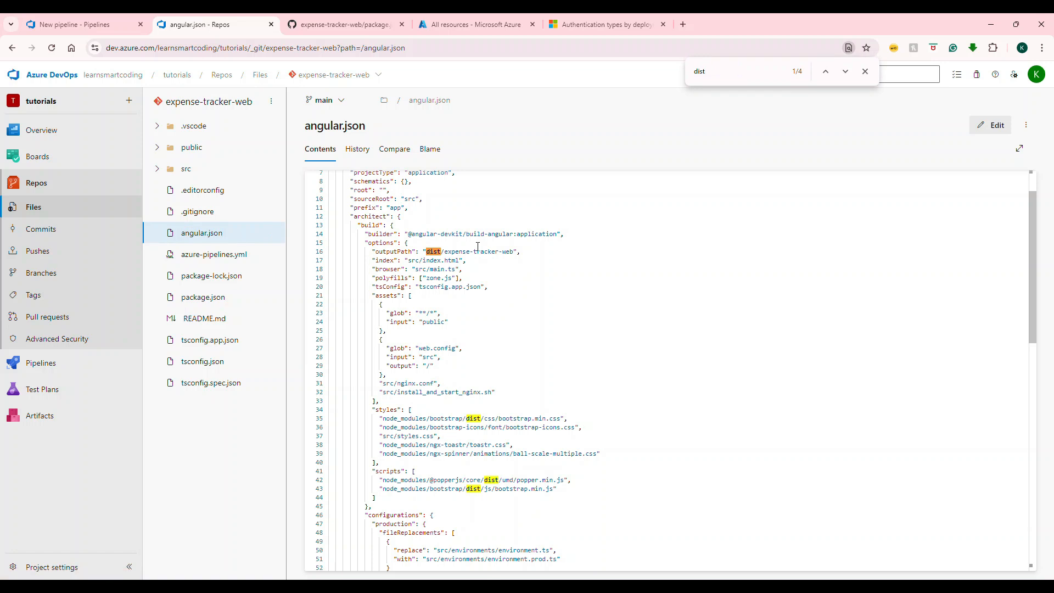
{"action": "left_click_drag", "start_coordinate": [376, 252], "coordinate": [412, 252]}
{"action": "left_click_drag", "start_coordinate": [514, 253], "coordinate": [428, 253]}
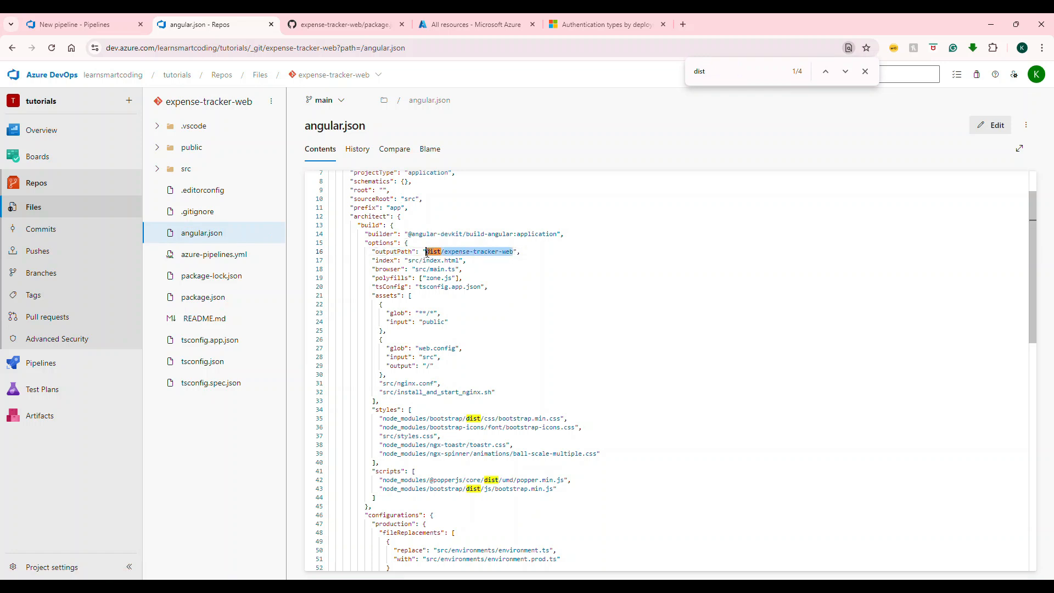
- Return to the pipeline YAML and compare the task's pathToPublish with the outputPath from angular.json
{"action": "left_click", "coordinate": [105, 26]}
{"action": "left_click", "coordinate": [369, 339]}
{"action": "left_click_drag", "start_coordinate": [276, 302], "coordinate": [378, 304]}
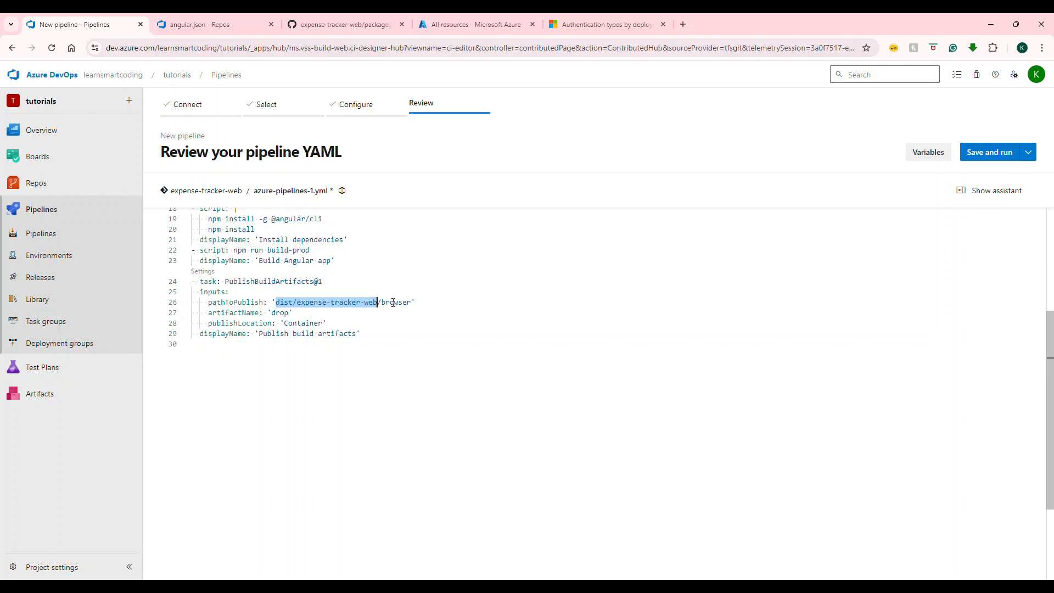
{"action": "left_click", "coordinate": [386, 333]}
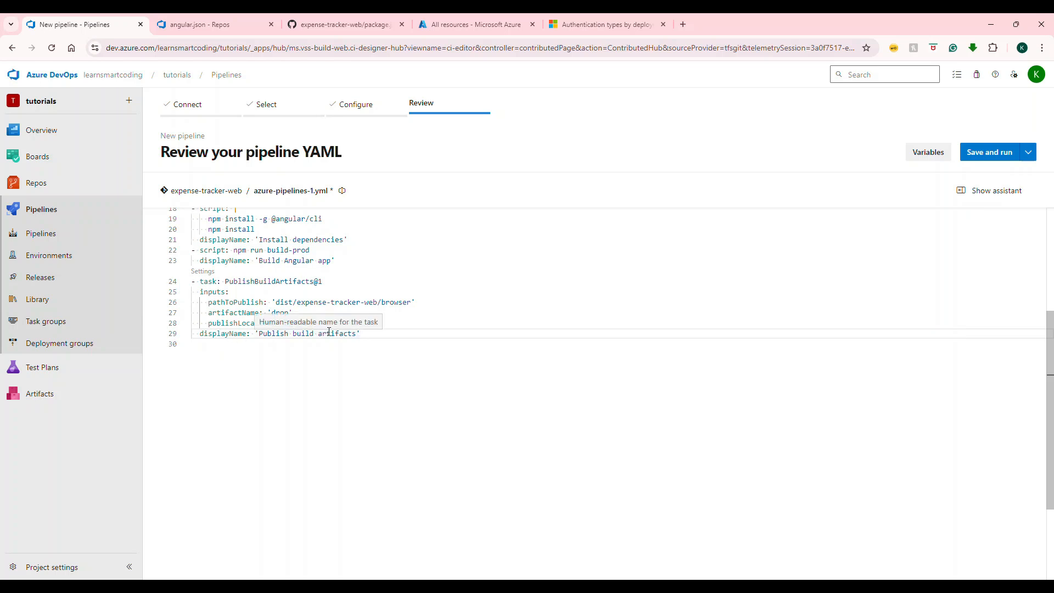
{"action": "left_click", "coordinate": [989, 155]}
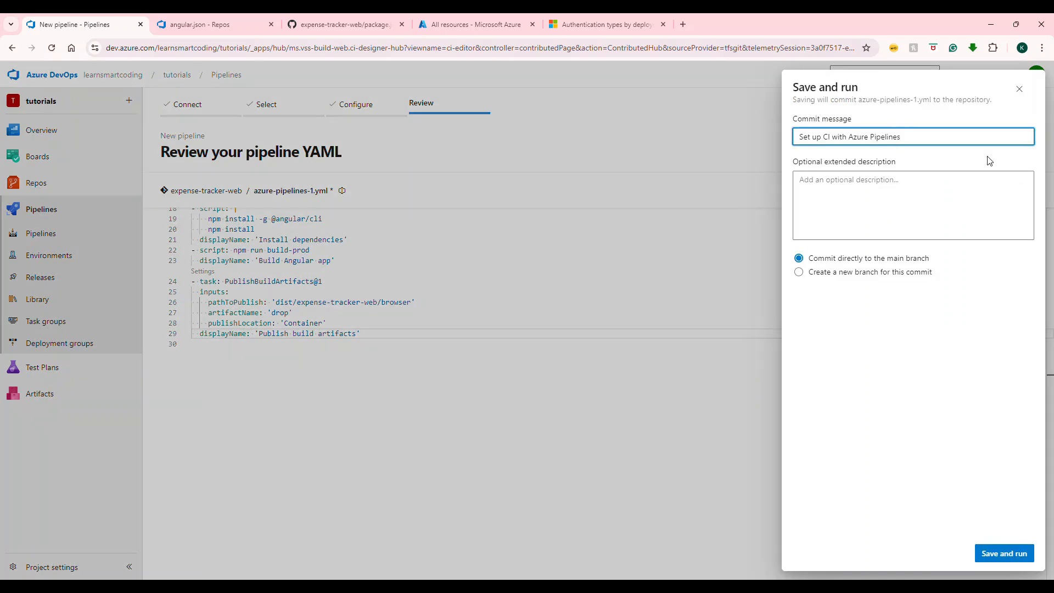
{"action": "left_click", "coordinate": [1019, 89]}
{"action": "scroll", "coordinate": [586, 330], "scroll_direction": "up", "scroll_amount": 4}
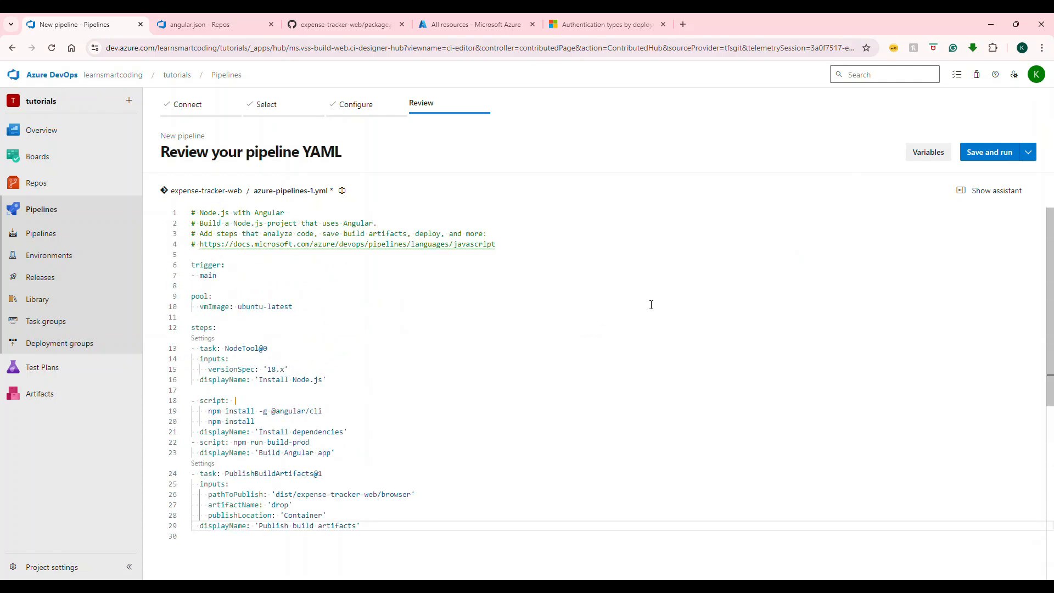
- Rename the pipeline file to azure-pipelines-demo.yml
{"action": "left_click", "coordinate": [309, 192]}
{"action": "left_click", "coordinate": [319, 192]}
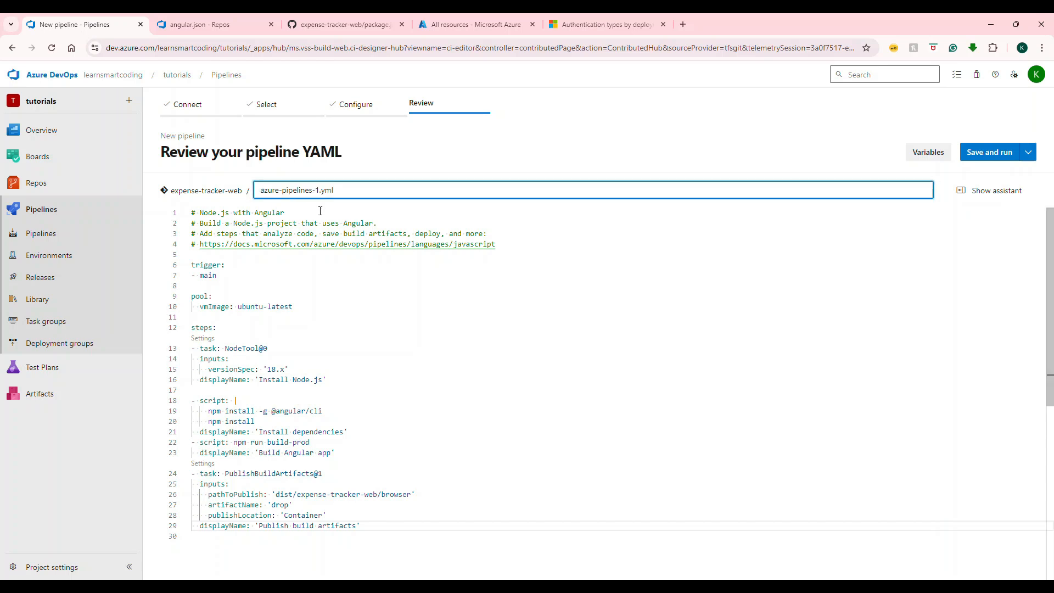
{"action": "key", "text": "BackSpace"}
{"action": "type", "text": "demo"}
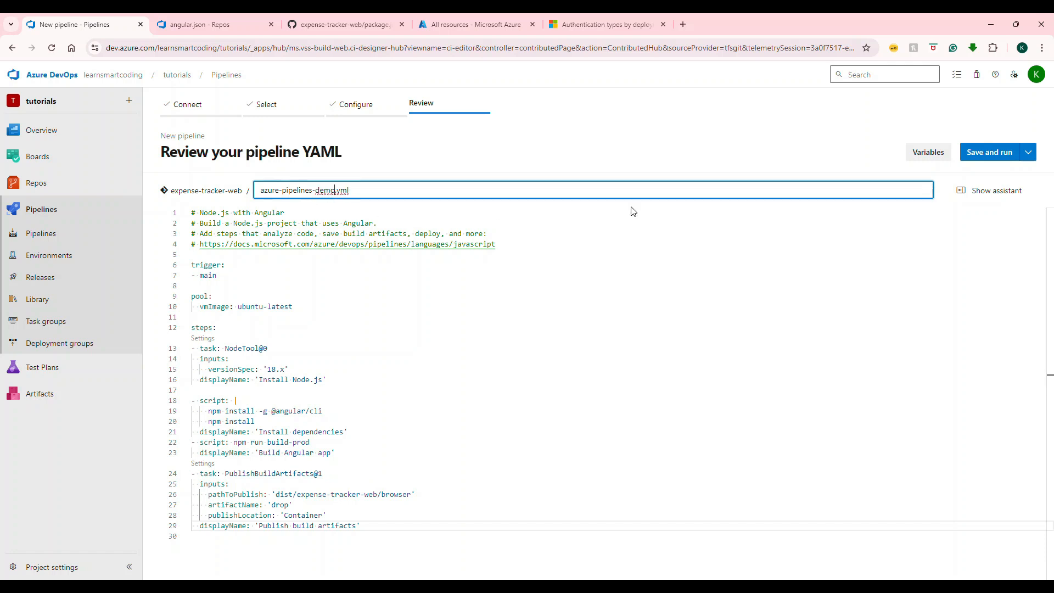
- Save and run the pipeline, committing azure-pipelines-demo.yml directly to the main branch with the message 'Set up CI with Azure Pipelines'
{"action": "left_click", "coordinate": [986, 160]}
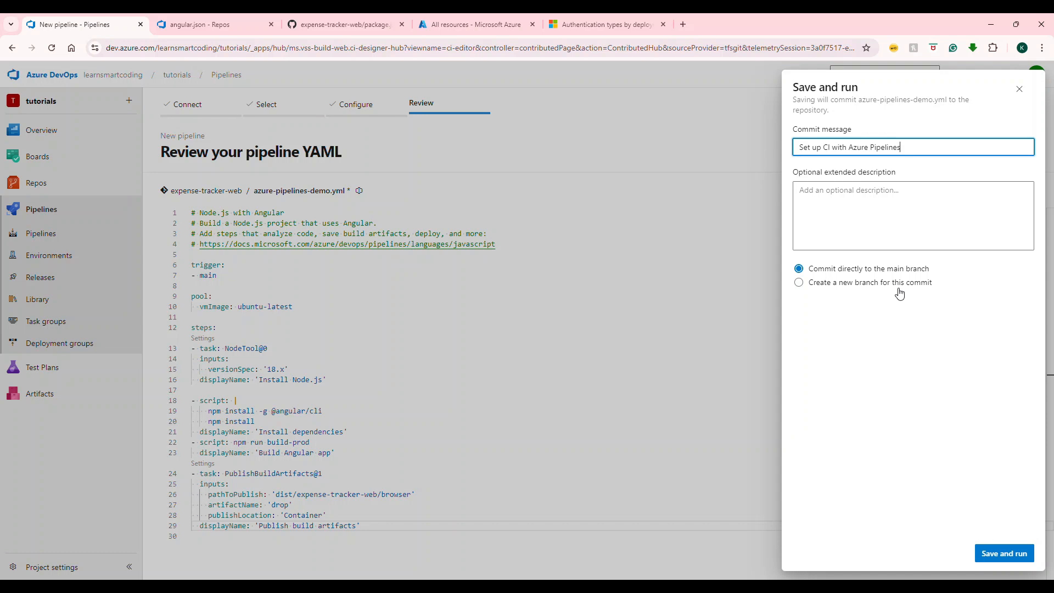
{"action": "left_click", "coordinate": [997, 555]}
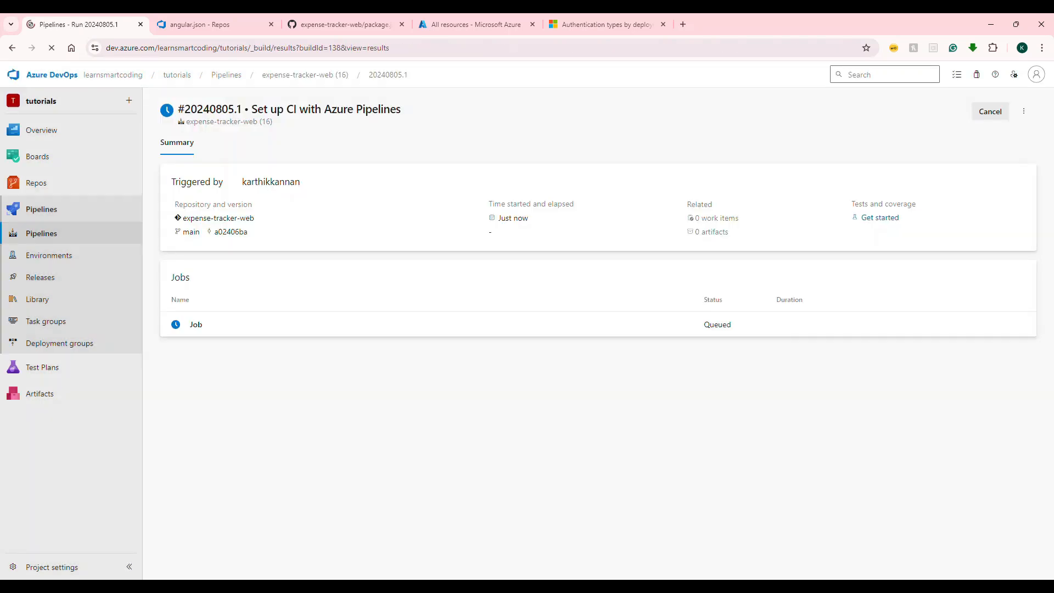
- Open the run's job and check the log of its Publish build artifacts task
{"action": "left_click", "coordinate": [206, 331]}
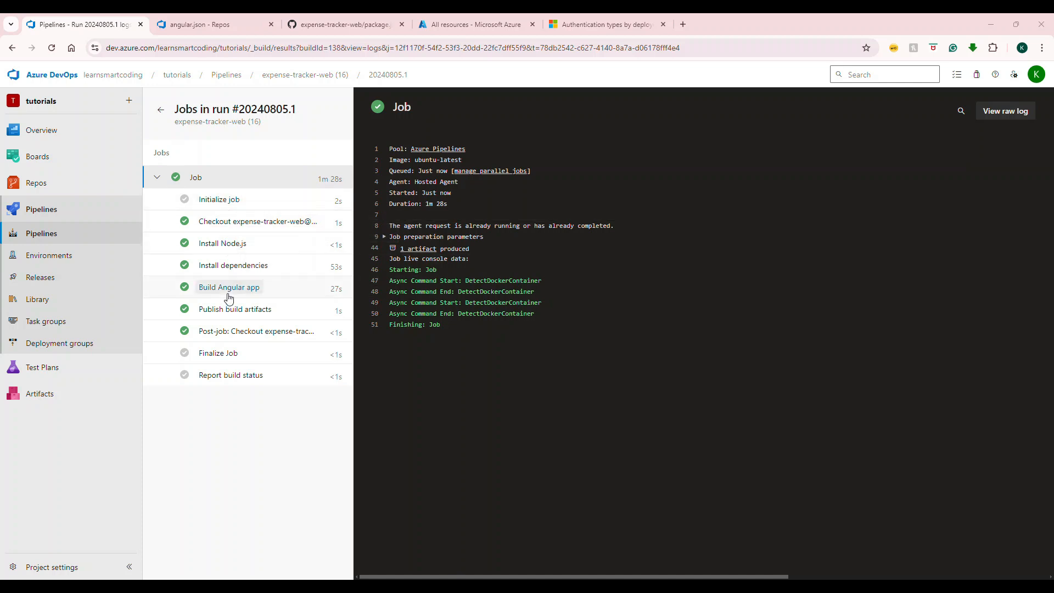
{"action": "left_click", "coordinate": [235, 311]}
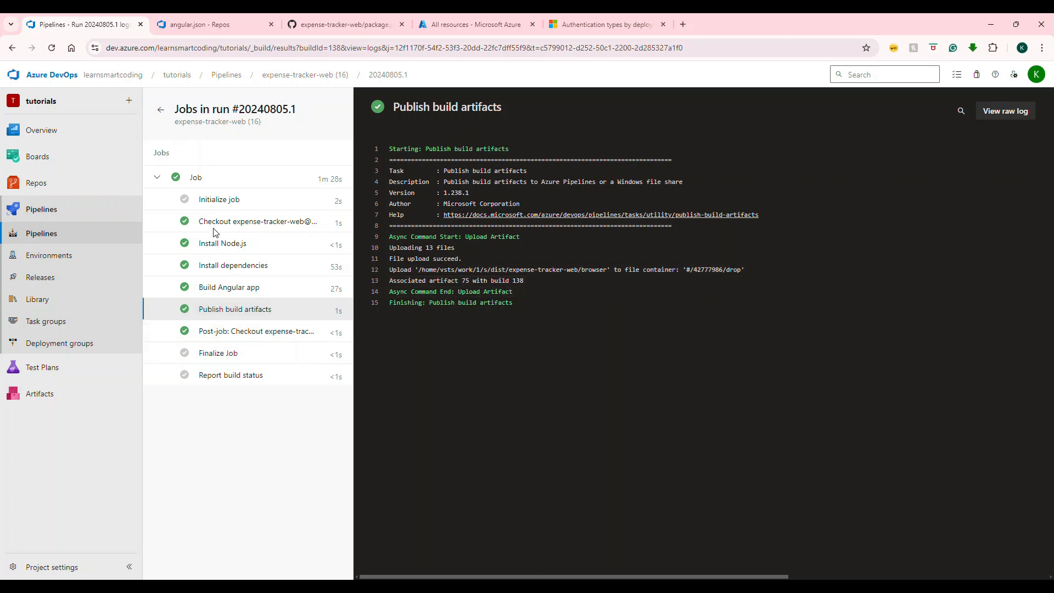
{"action": "left_click", "coordinate": [163, 111]}
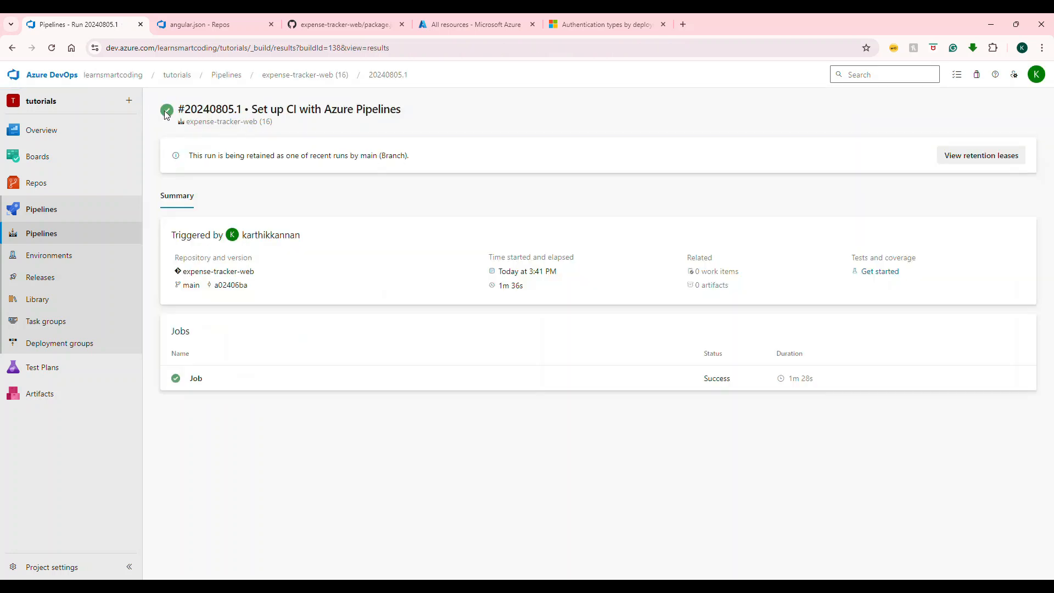
- Open the expense-tracker-web (16) pipeline from the pipelines list and look over its saved YAML
{"action": "left_click", "coordinate": [213, 78]}
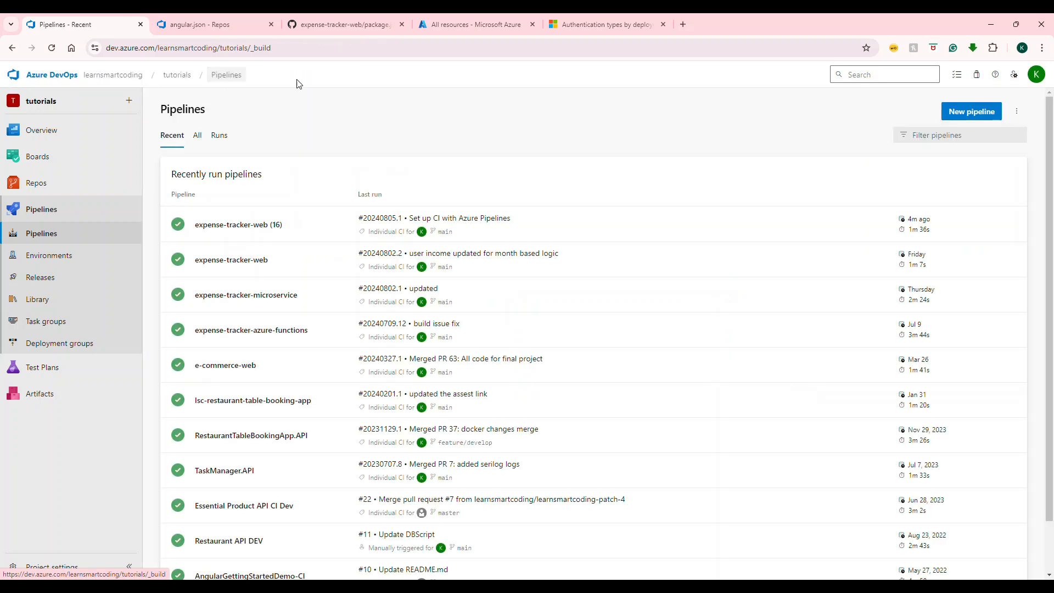
{"action": "left_click", "coordinate": [271, 225]}
{"action": "left_click", "coordinate": [934, 112]}
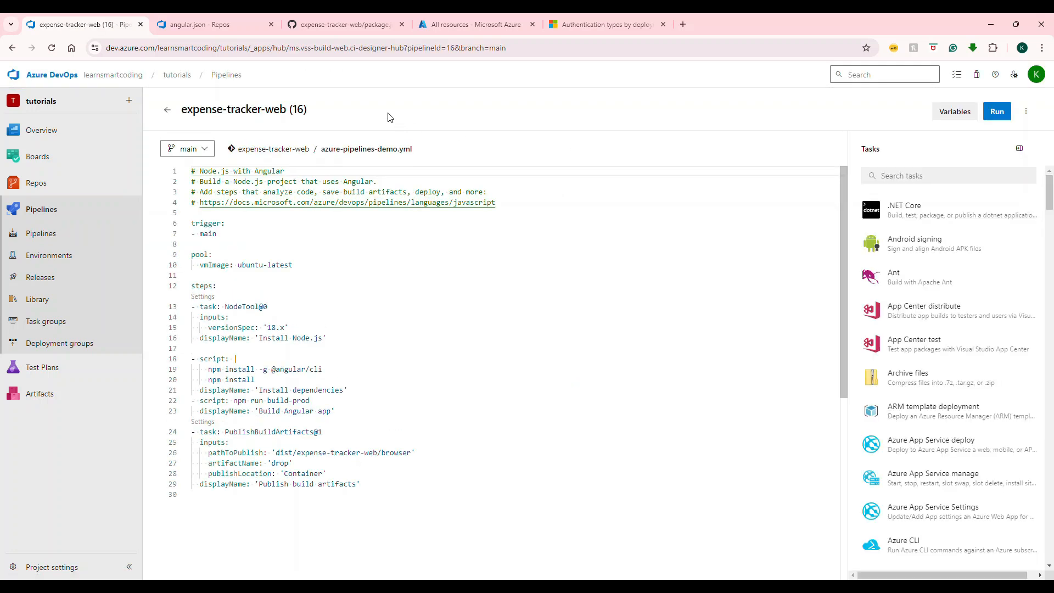
{"action": "left_click", "coordinate": [167, 109]}
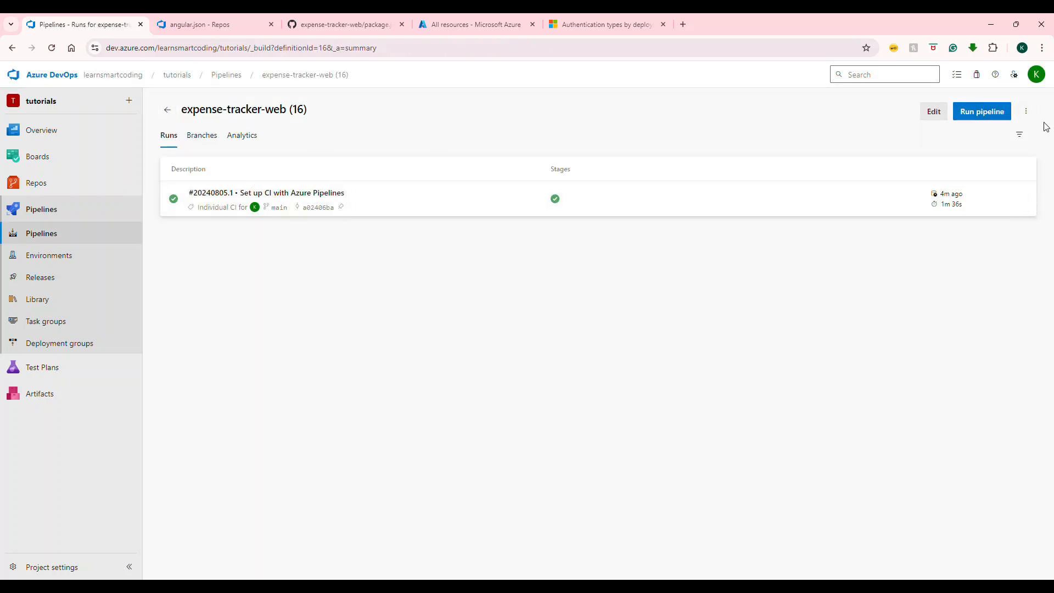
- Rename the pipeline to expense-tracker-web-demo in the \Demo folder, and reopen it from the pipelines list
{"action": "left_click", "coordinate": [1025, 111]}
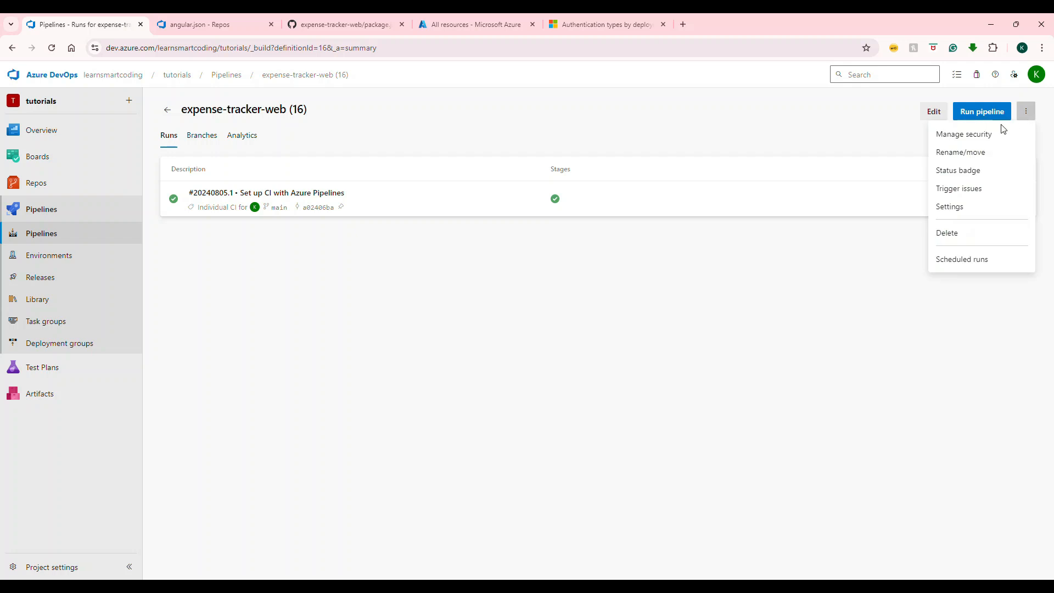
{"action": "left_click", "coordinate": [978, 152]}
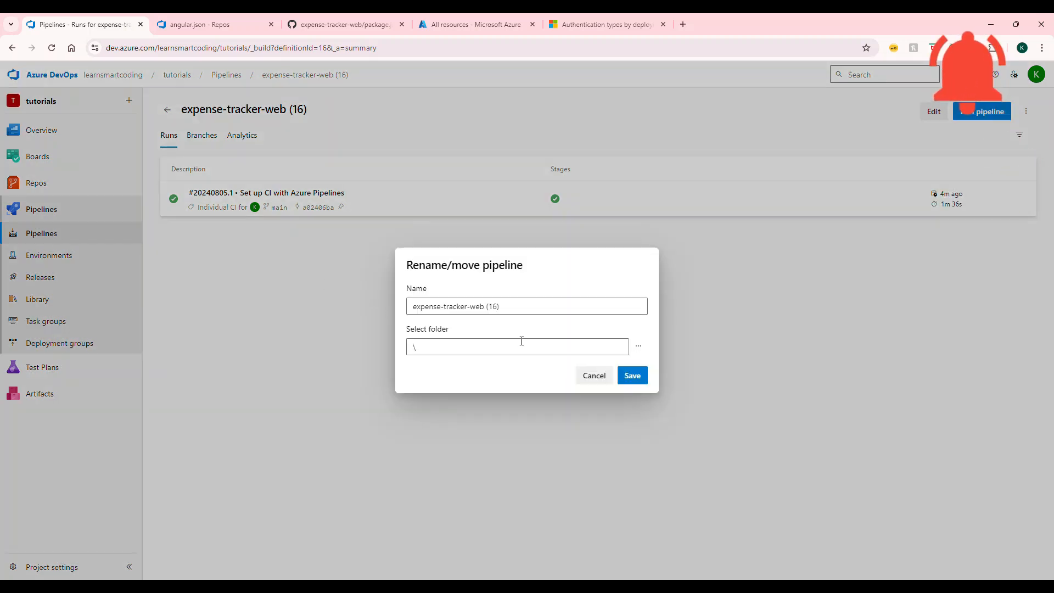
{"action": "left_click", "coordinate": [584, 343]}
{"action": "type", "text": "Demo"}
{"action": "left_click", "coordinate": [572, 306]}
{"action": "key", "text": "BackSpace"}
{"action": "key", "text": "BackSpace"}
{"action": "type", "text": "-demo"}
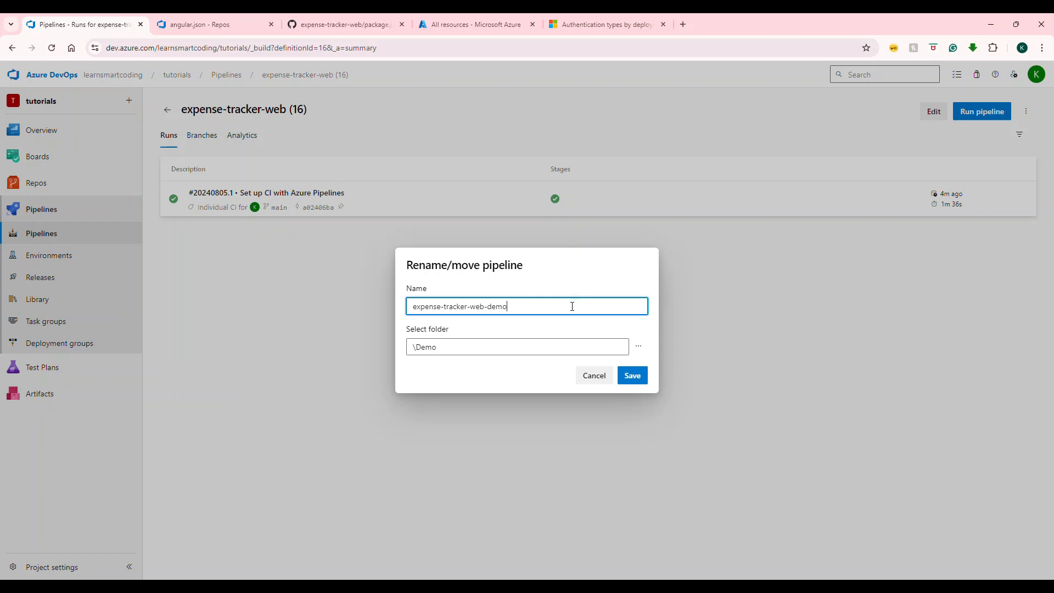
{"action": "left_click", "coordinate": [641, 384]}
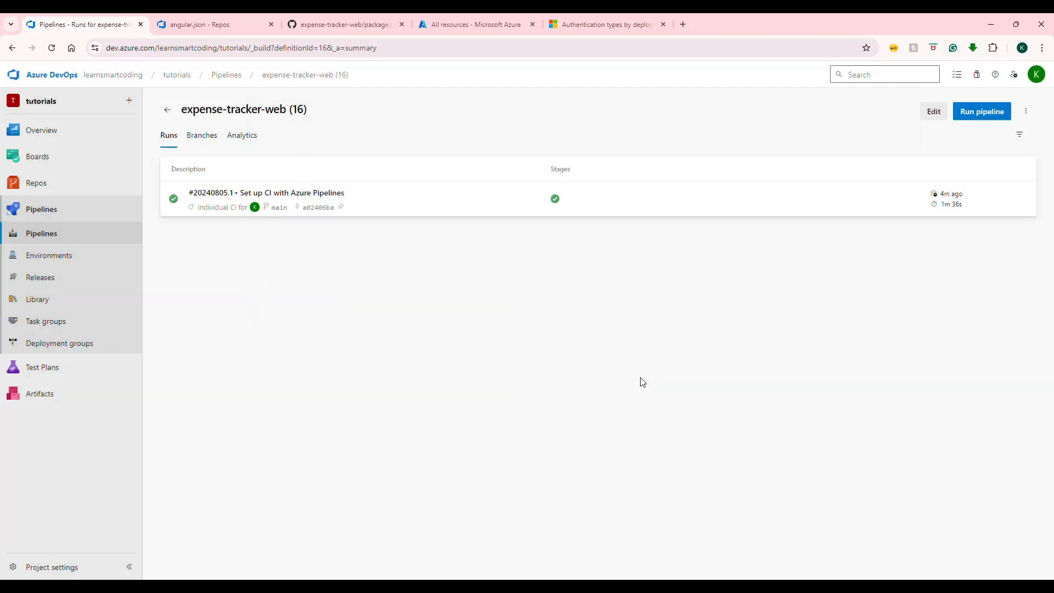
{"action": "left_click", "coordinate": [168, 110]}
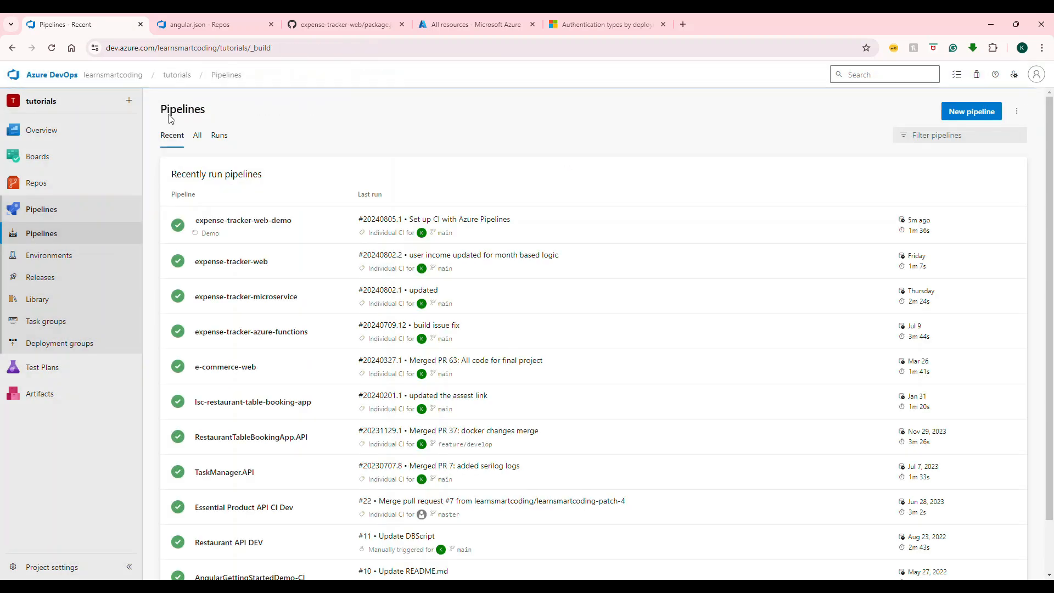
{"action": "left_click", "coordinate": [224, 235]}
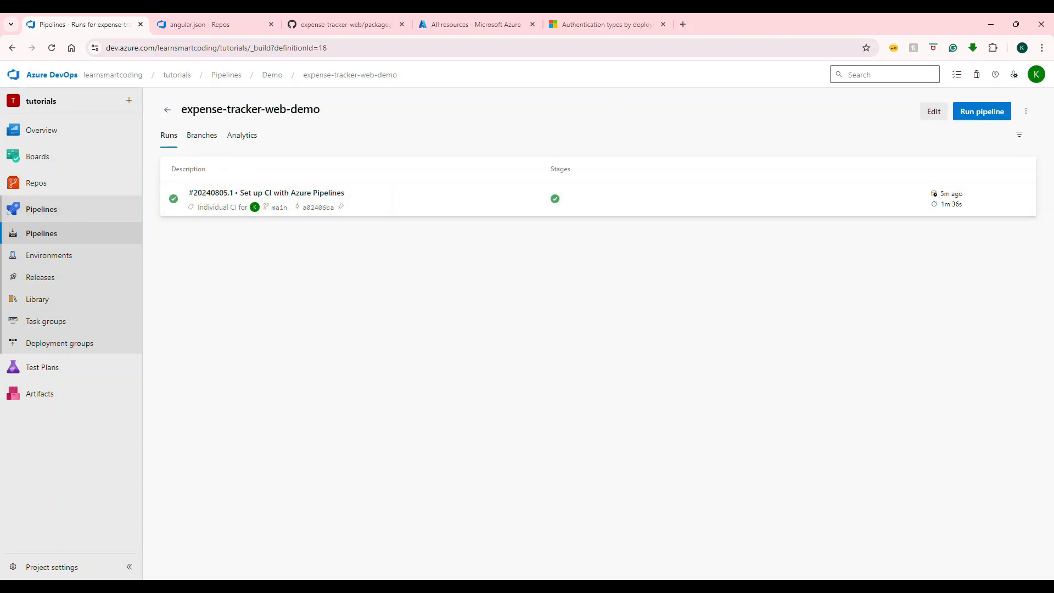
- Create a new release pipeline with the Azure App Service deployment template applied to its first stage
{"action": "left_click", "coordinate": [41, 278]}
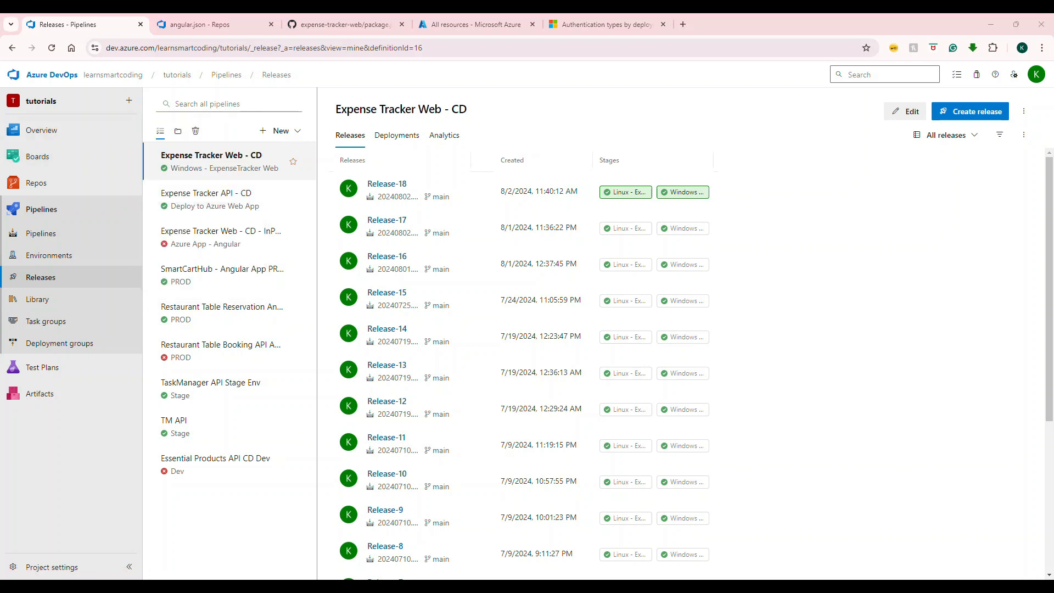
{"action": "left_click", "coordinate": [299, 142]}
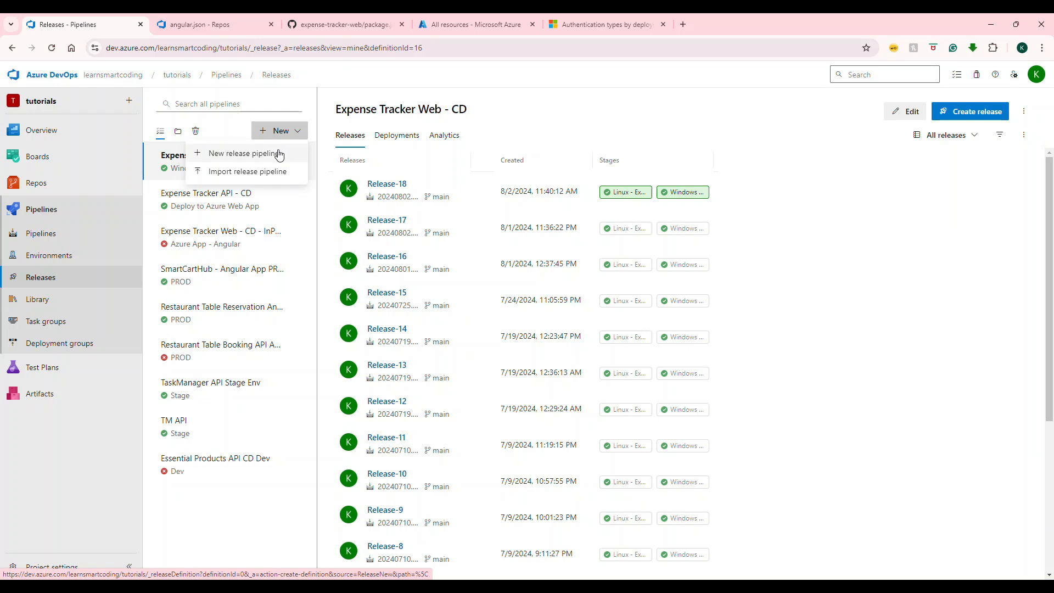
{"action": "left_click", "coordinate": [277, 154]}
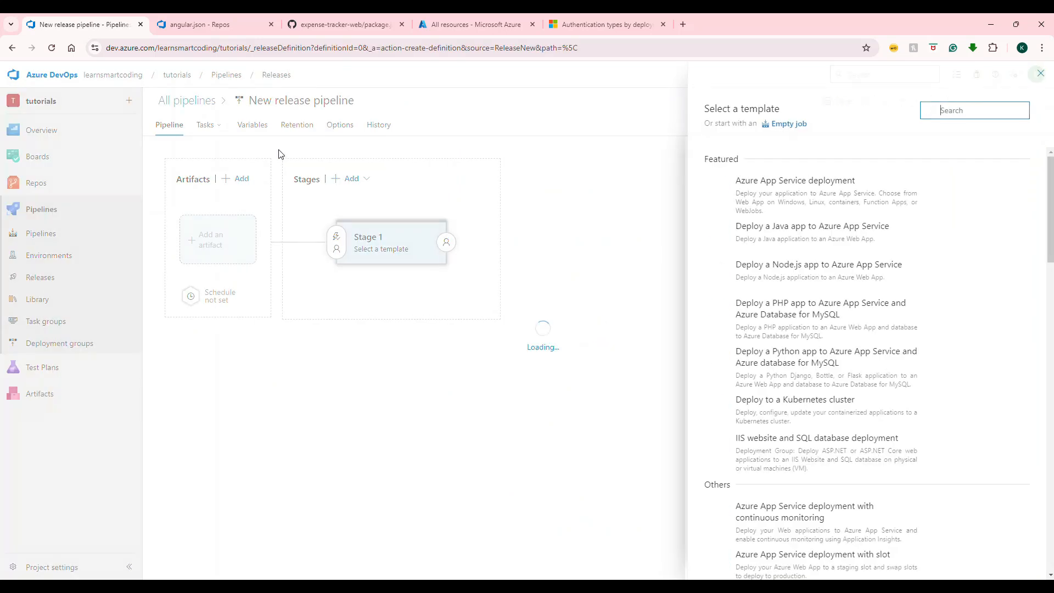
{"action": "mouse_move", "coordinate": [779, 200]}
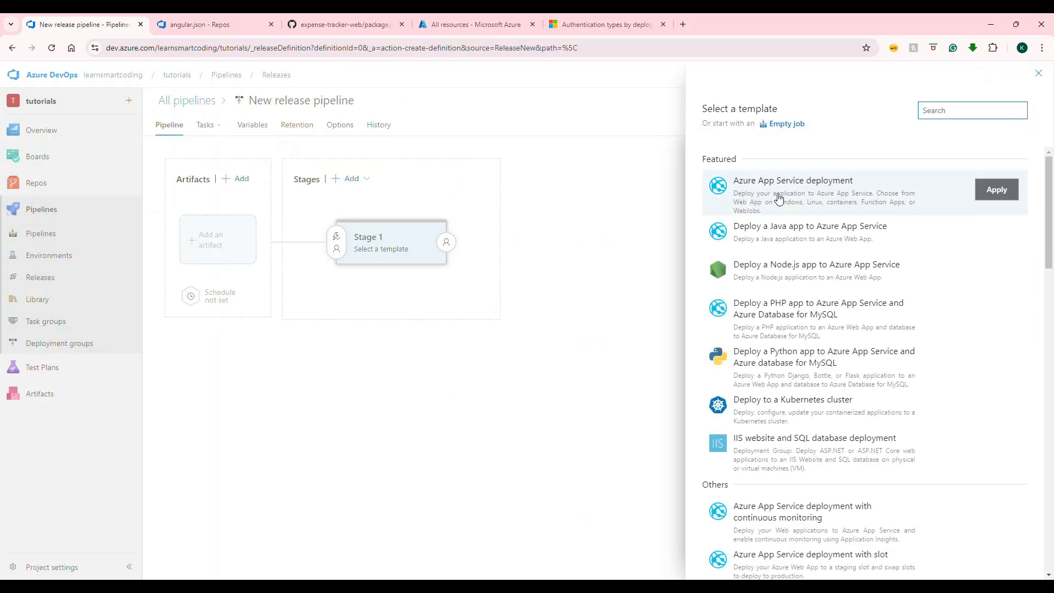
{"action": "left_click", "coordinate": [828, 205]}
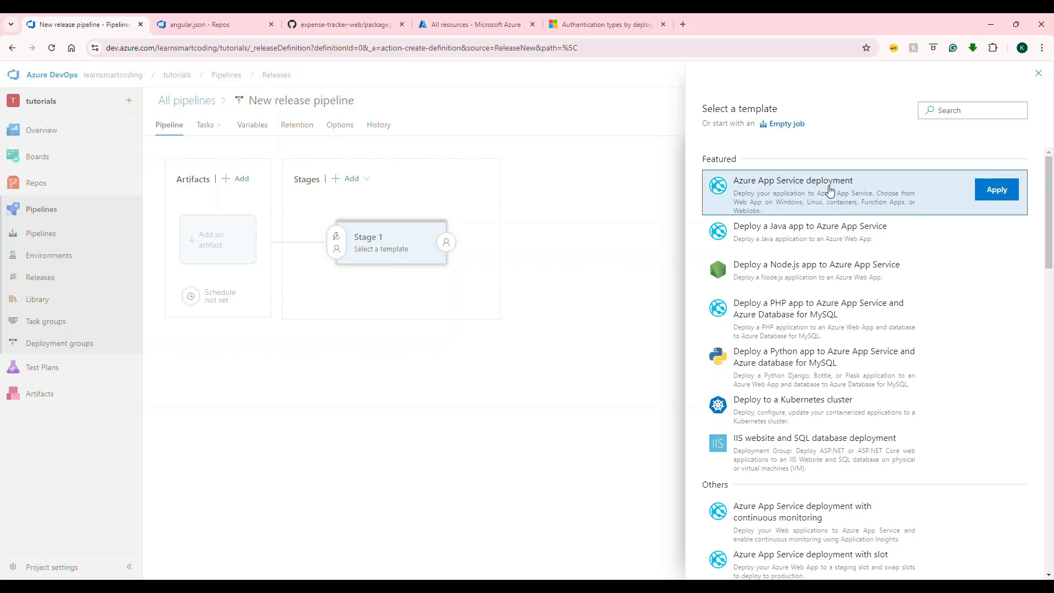
{"action": "left_click", "coordinate": [1009, 195]}
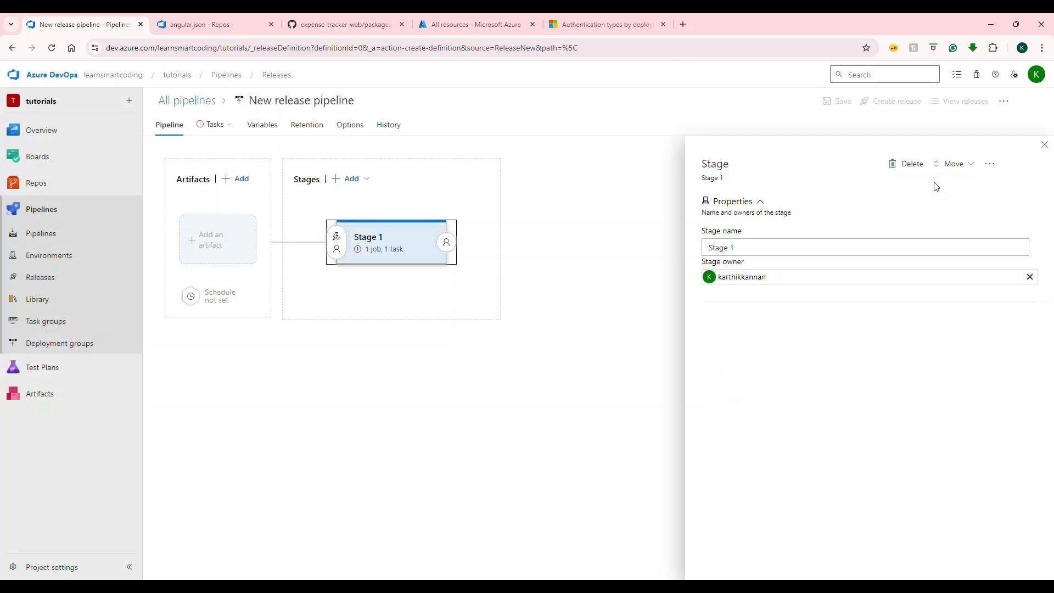
- Name the release pipeline 'Expense Tracker Web - CD - Demo'
{"action": "left_click", "coordinate": [324, 99]}
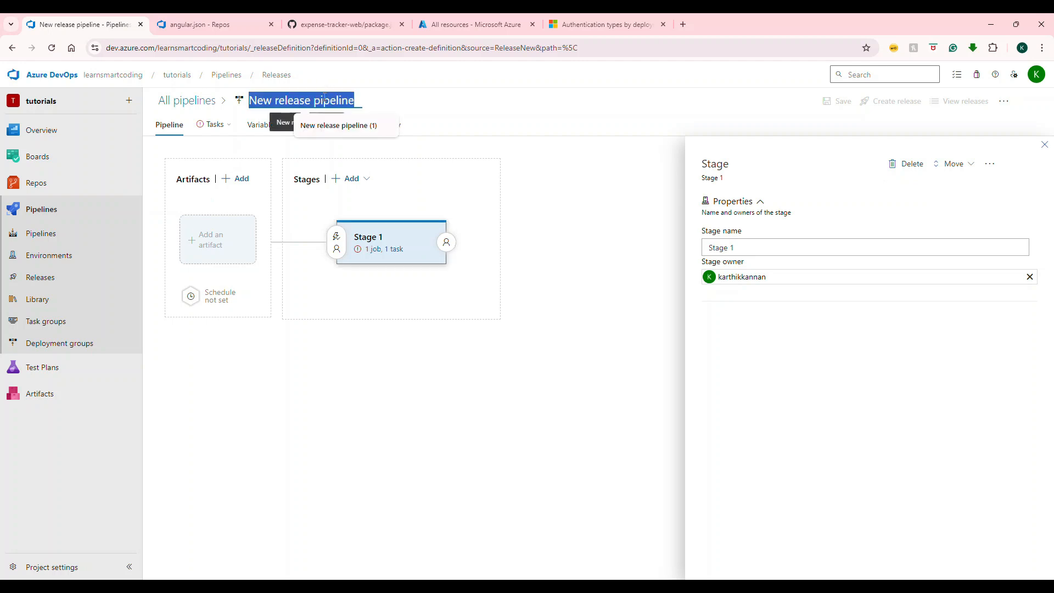
{"action": "type", "text": "Expens"}
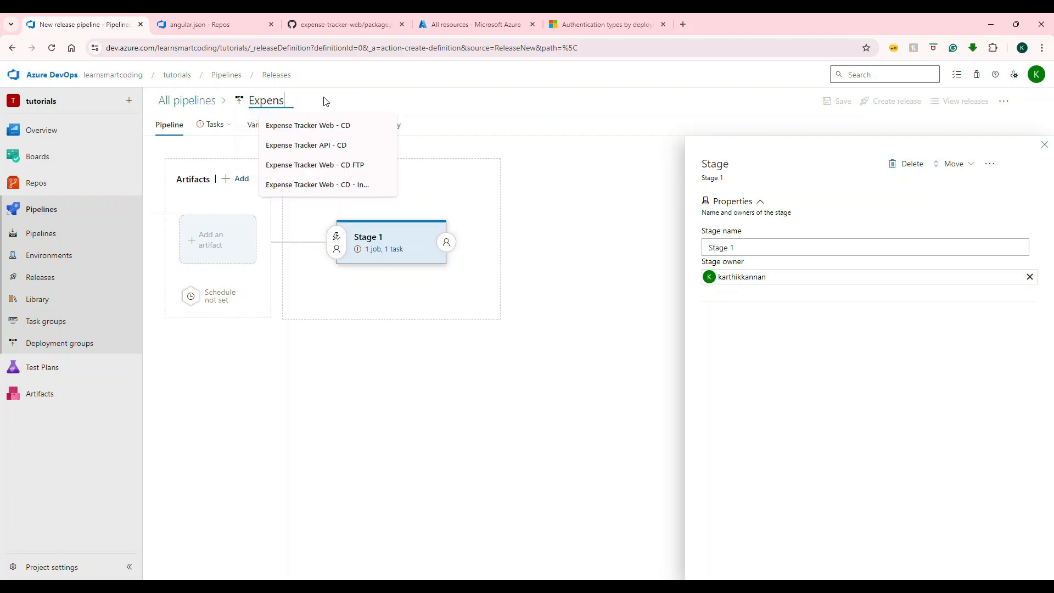
{"action": "type", "text": "e Tracker"}
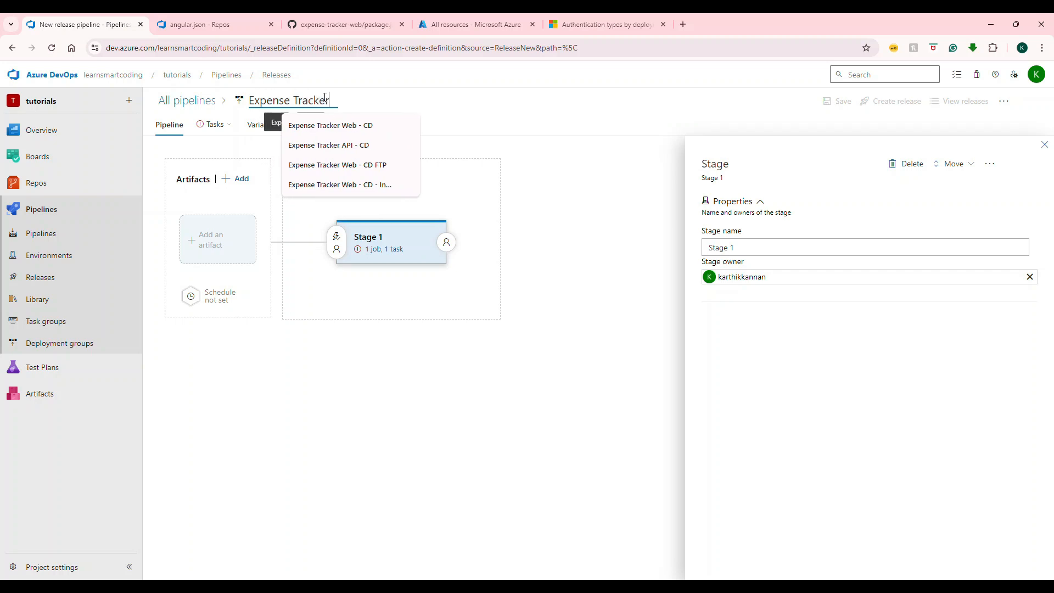
{"action": "type", "text": " Web - CD"}
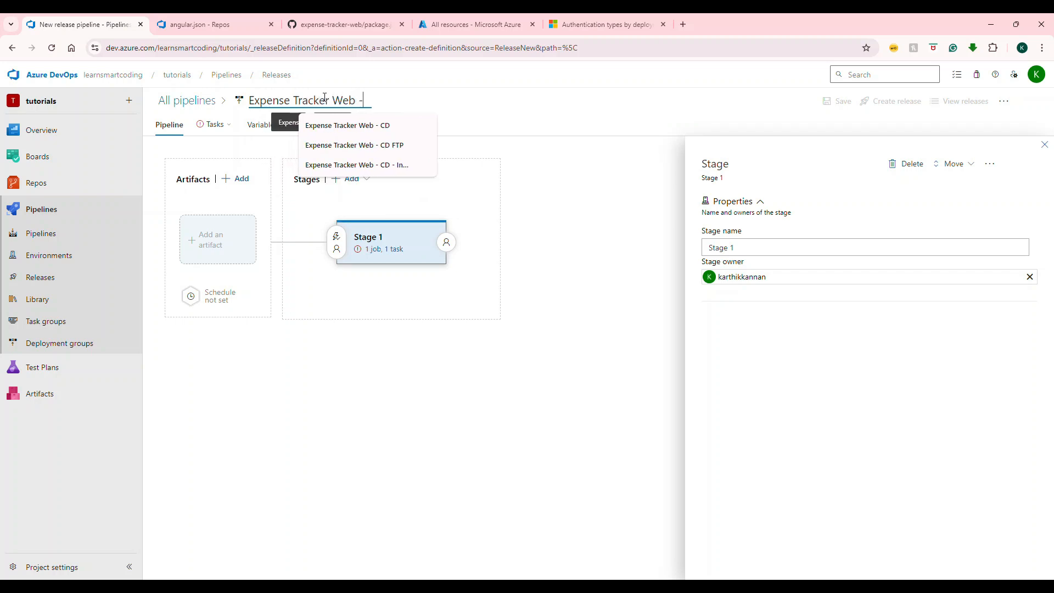
{"action": "type", "text": "Demo"}
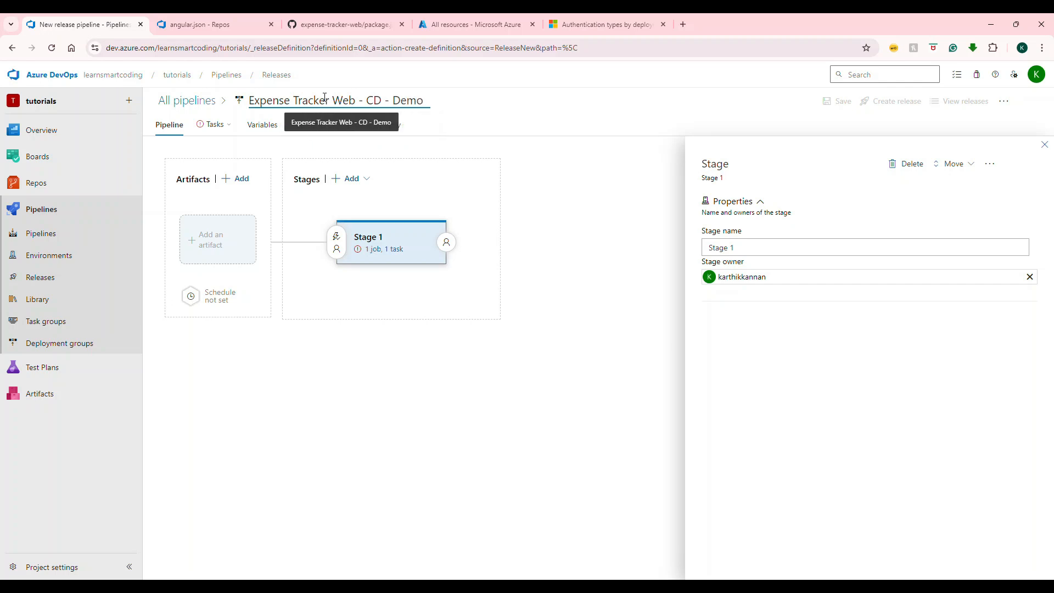
{"action": "left_click", "coordinate": [485, 111]}
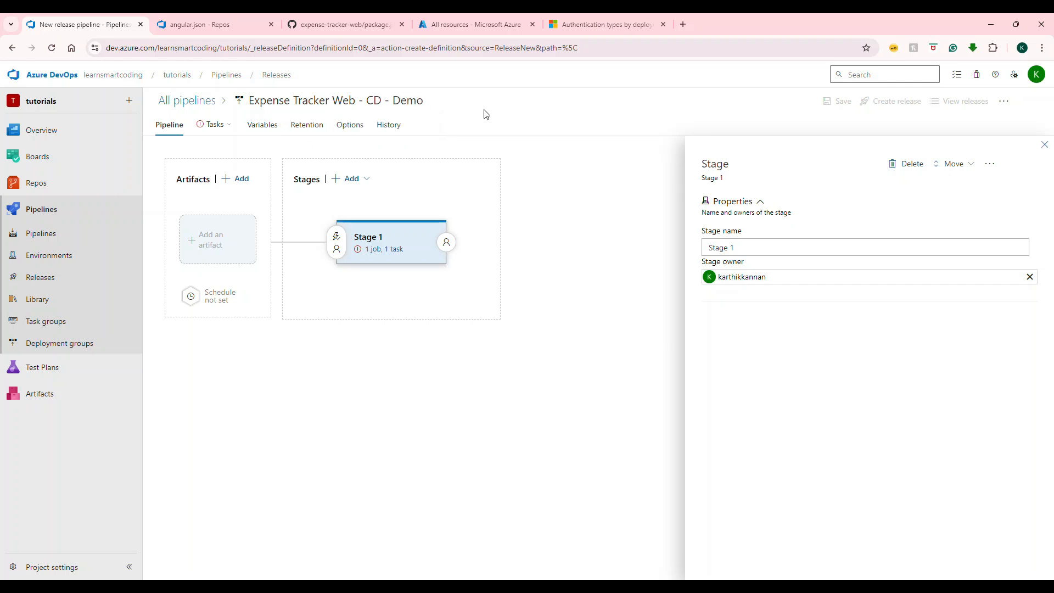
- Add a Build artifact from the tutorials project with Demo\expense-tracker-web-demo as the source pipeline and Latest as the default version
{"action": "left_click", "coordinate": [219, 247]}
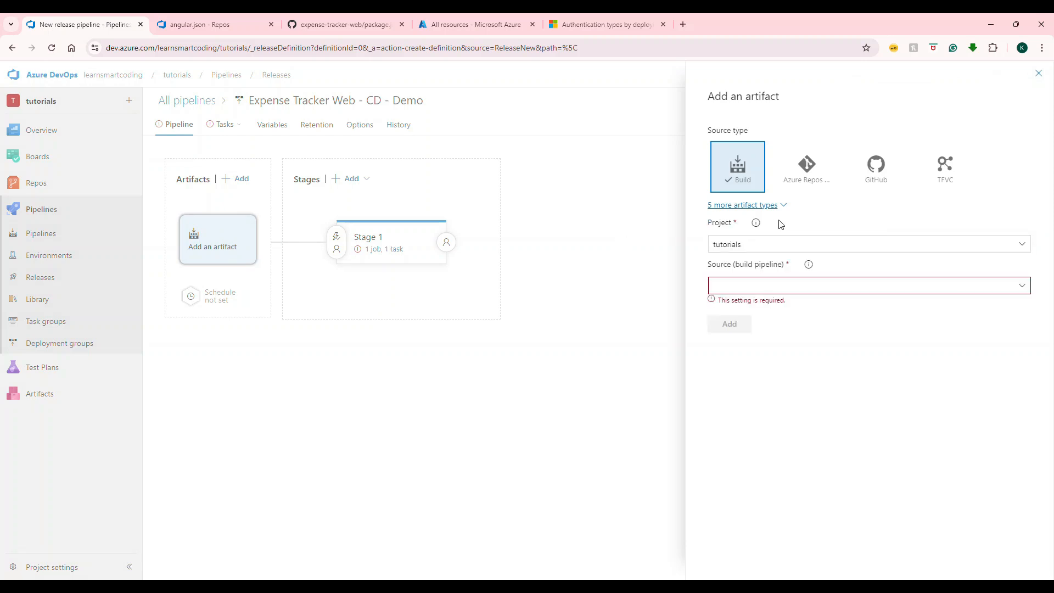
{"action": "left_click", "coordinate": [1027, 286]}
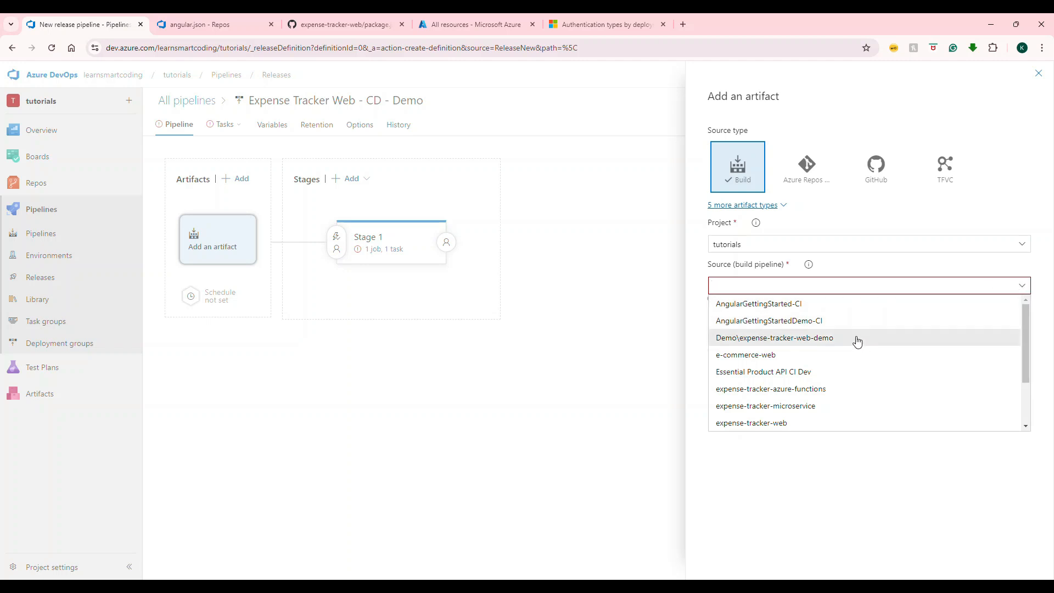
{"action": "left_click", "coordinate": [772, 340]}
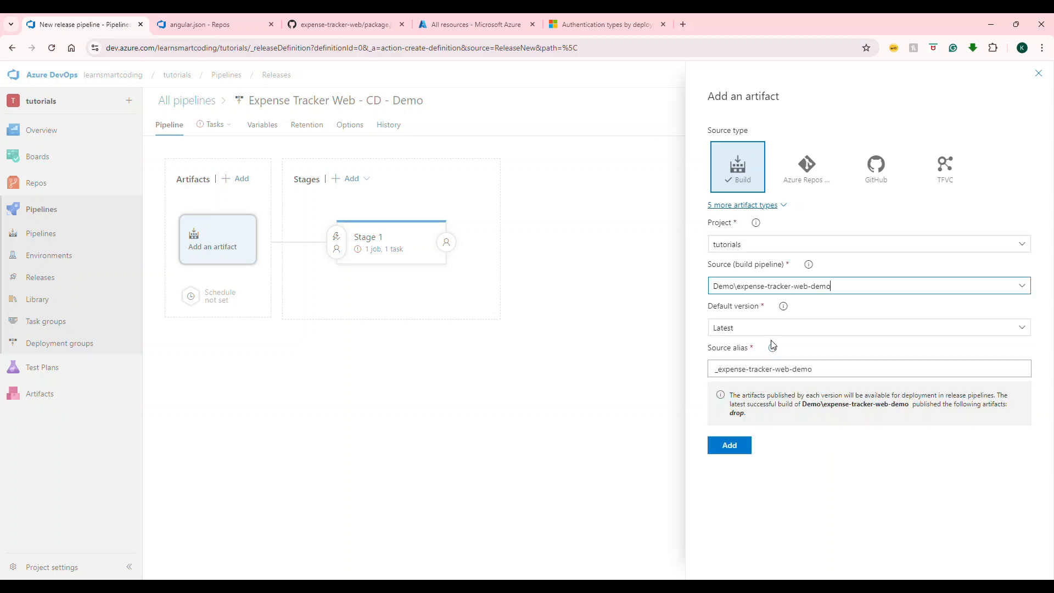
{"action": "left_click", "coordinate": [724, 448]}
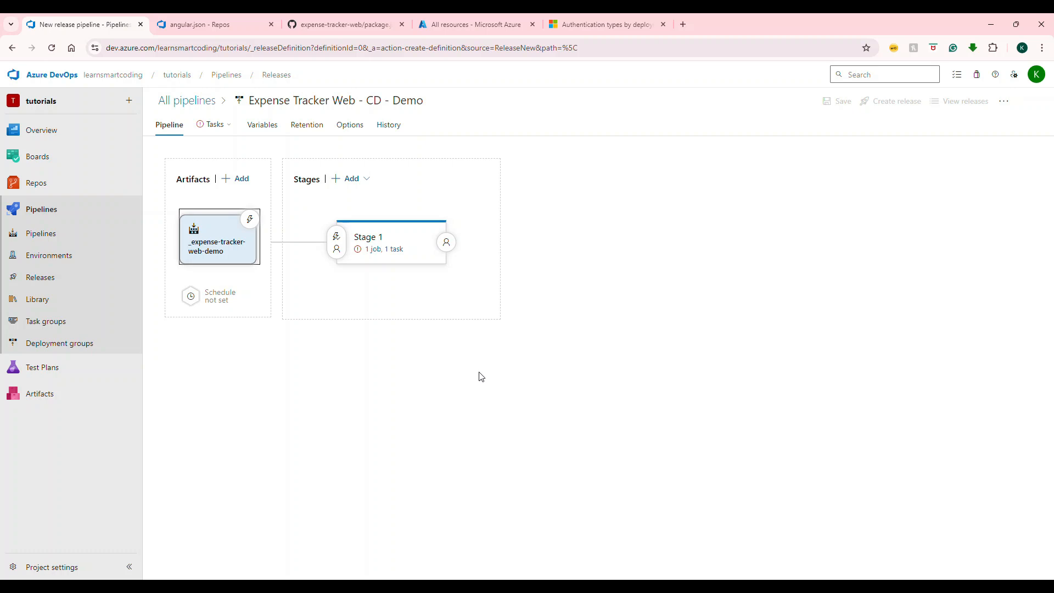
- Rename Stage 1 of the release pipeline to Dev
{"action": "left_click", "coordinate": [393, 238]}
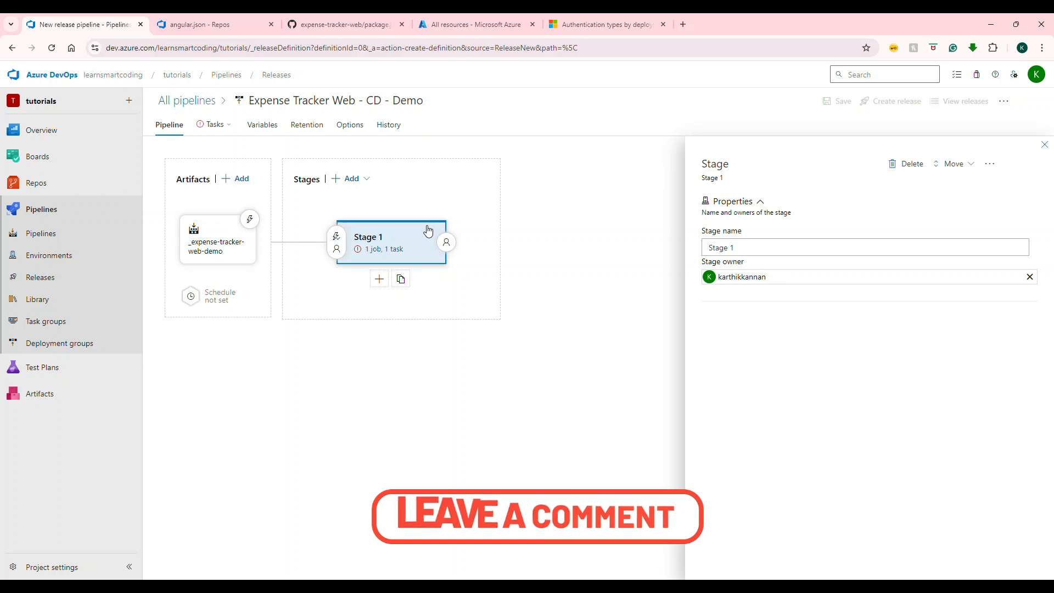
{"action": "left_click_drag", "start_coordinate": [735, 247], "coordinate": [685, 252]}
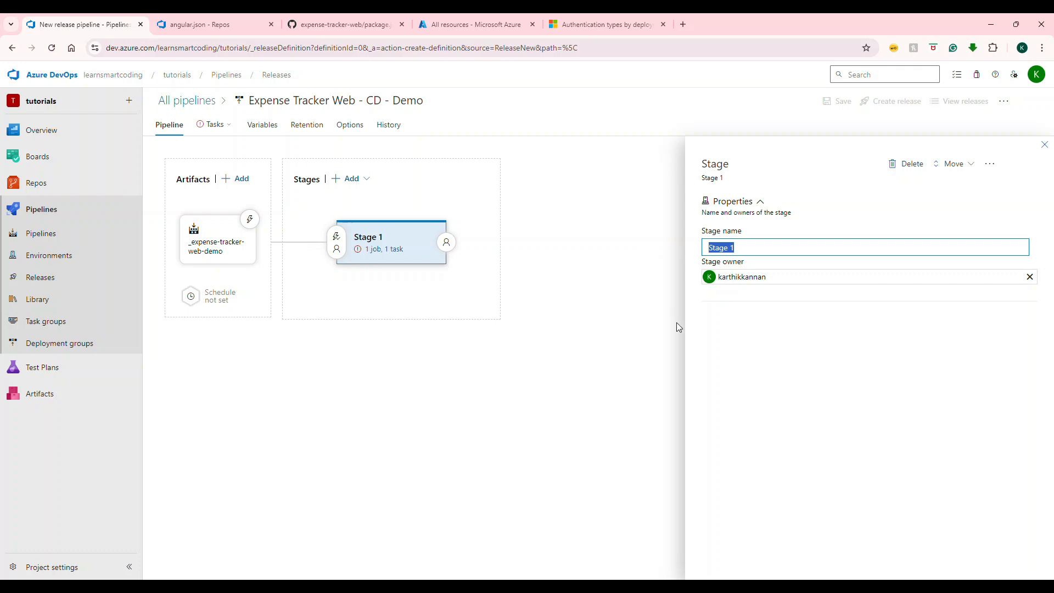
{"action": "type", "text": "Dev"}
{"action": "left_click", "coordinate": [1045, 145]}
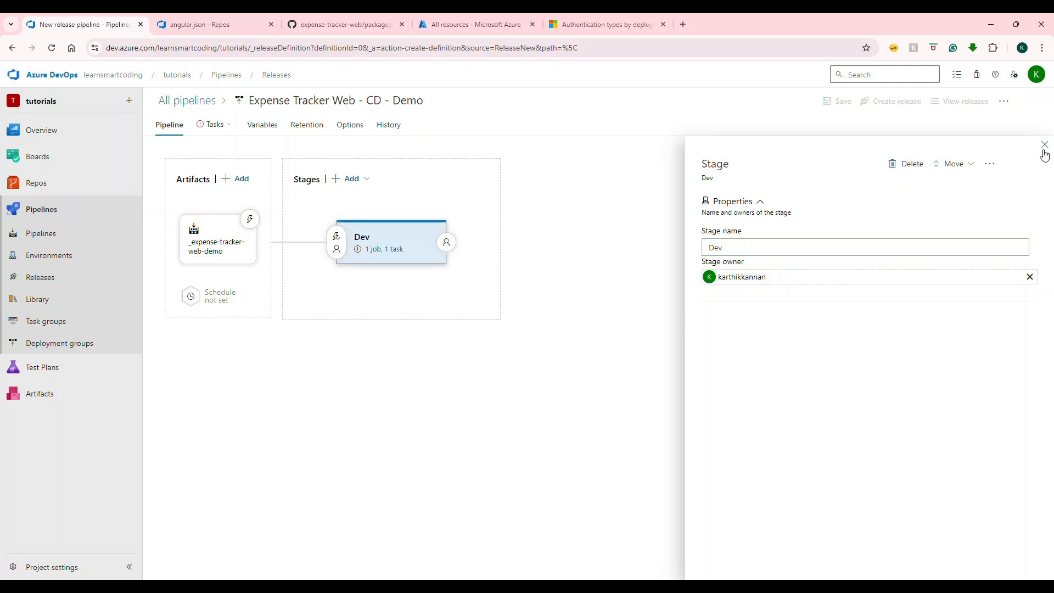
- Open the Dev stage's tasks and change the stage name to Development
{"action": "left_click", "coordinate": [383, 250]}
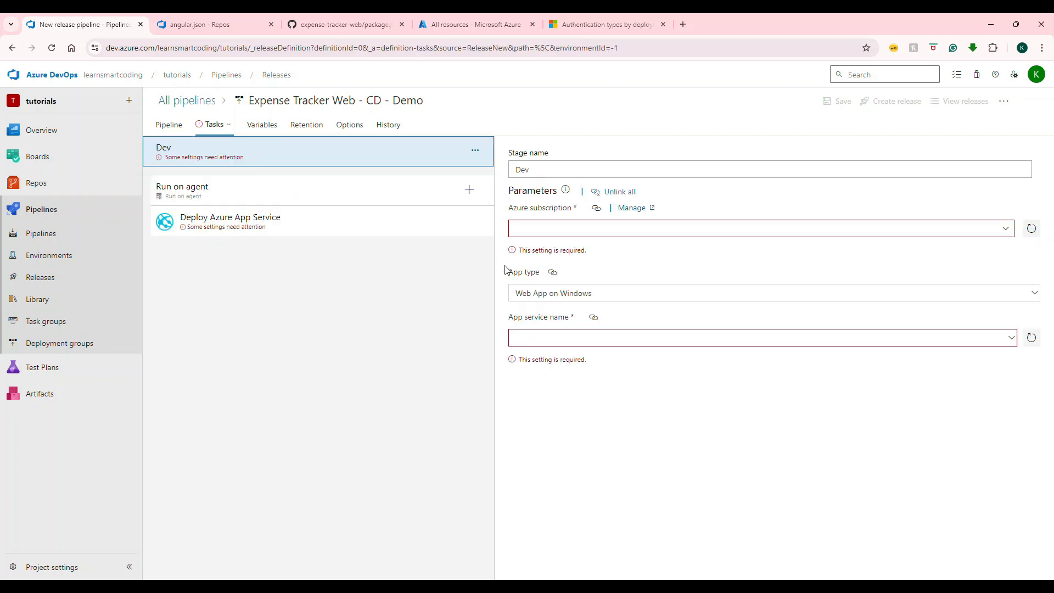
{"action": "left_click", "coordinate": [544, 173]}
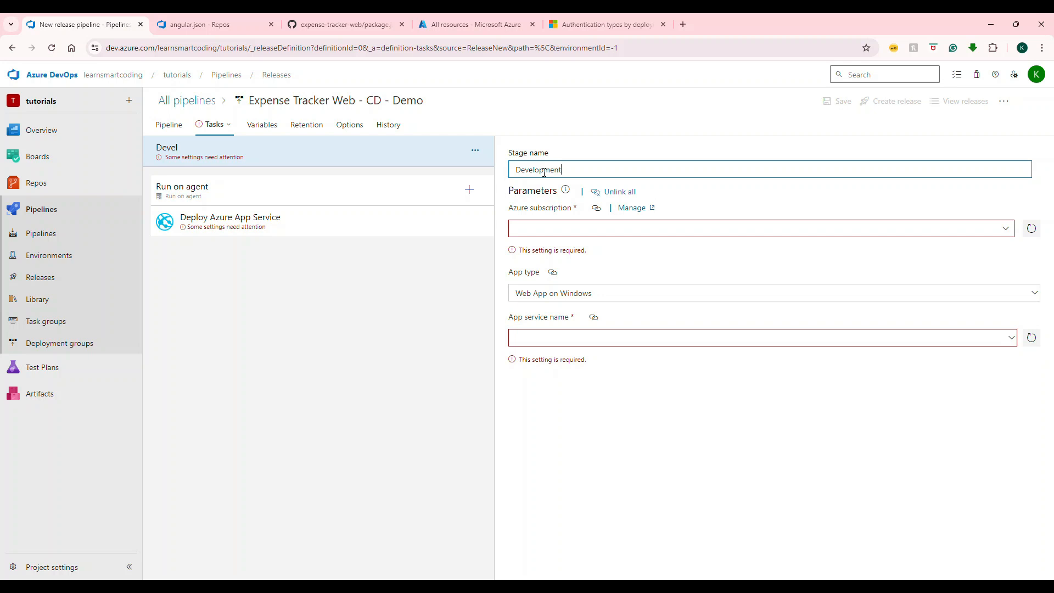
- Open the management page for Azure service connections and start a new Azure Resource Manager connection using Service principal (automatic) authentication
{"action": "left_click", "coordinate": [1009, 230]}
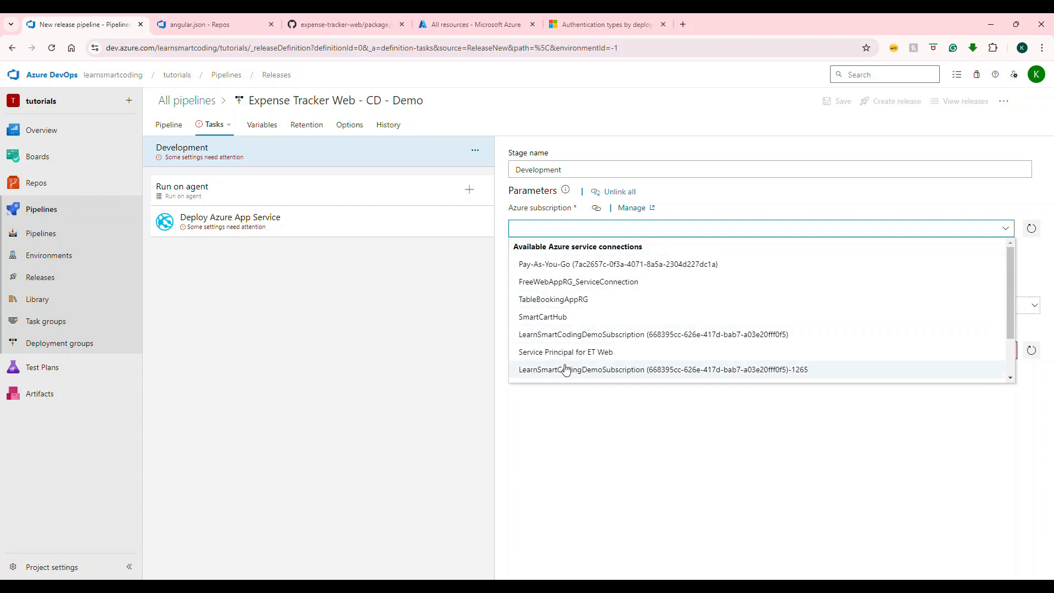
{"action": "left_click", "coordinate": [577, 443]}
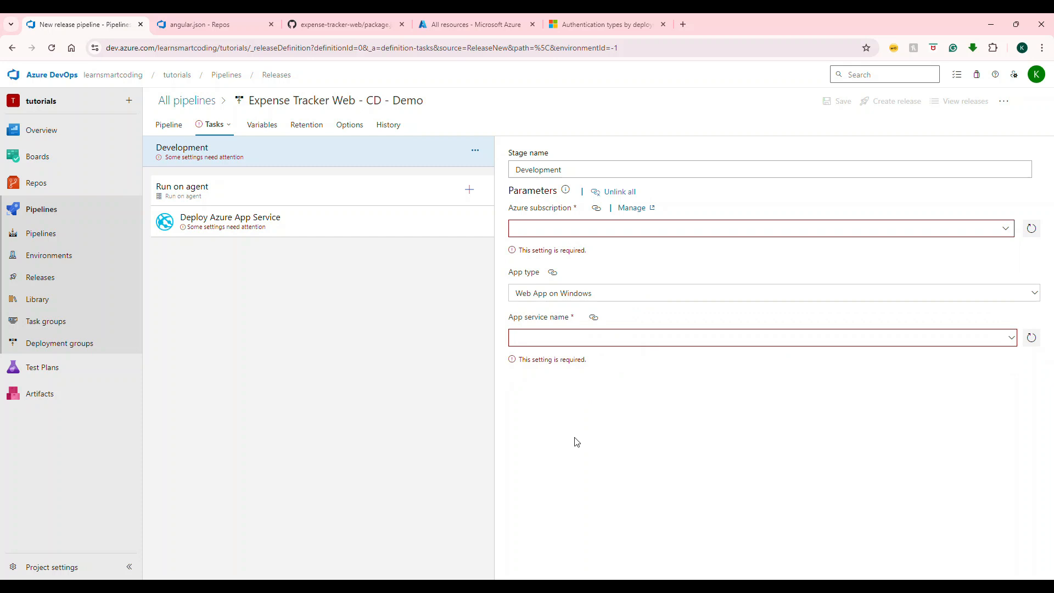
{"action": "left_click", "coordinate": [633, 212]}
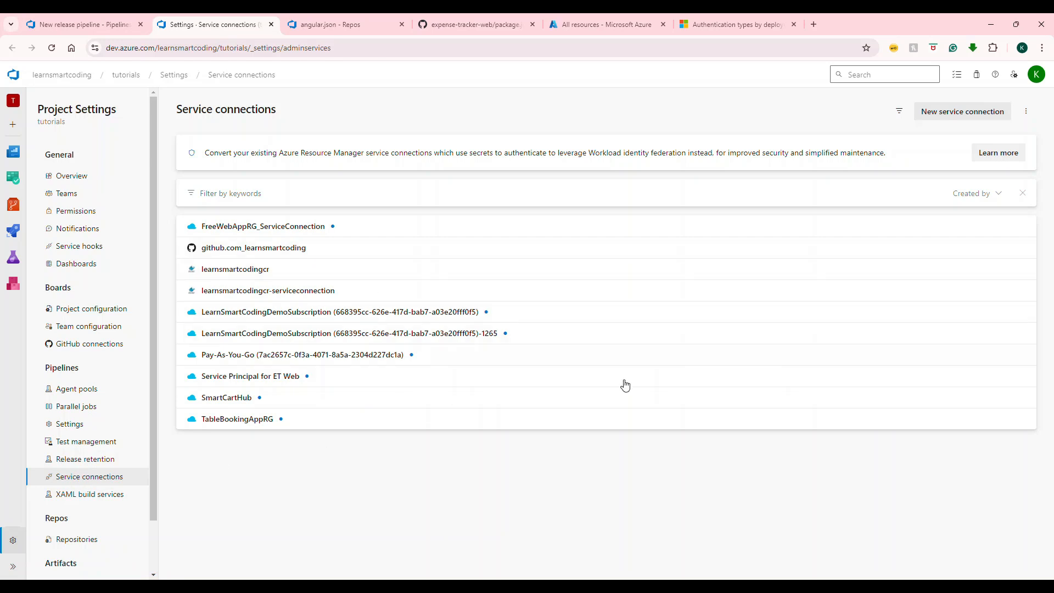
{"action": "left_click", "coordinate": [964, 110]}
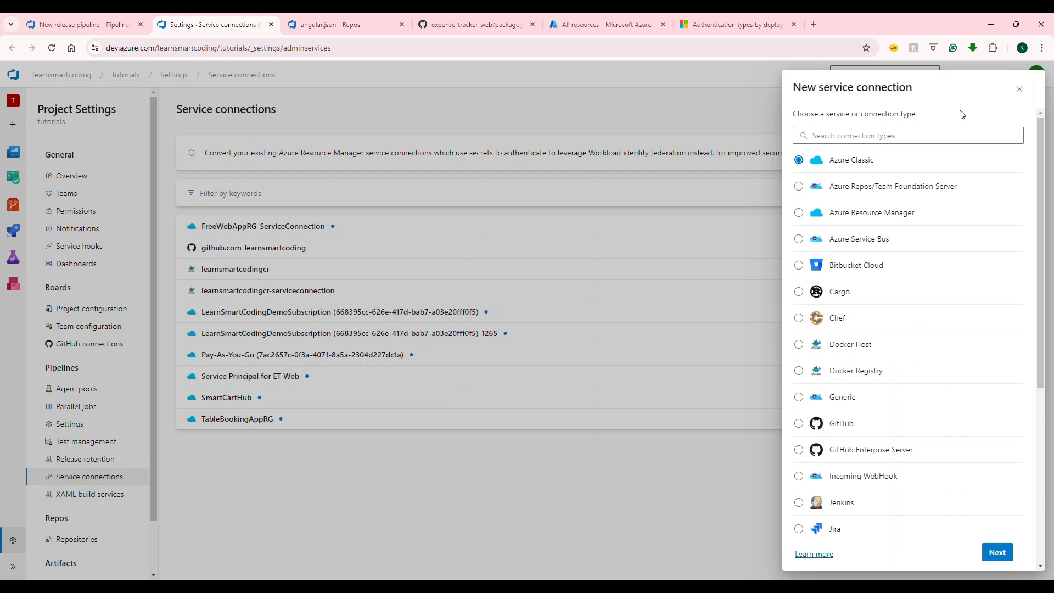
{"action": "left_click", "coordinate": [850, 219]}
{"action": "left_click", "coordinate": [999, 552]}
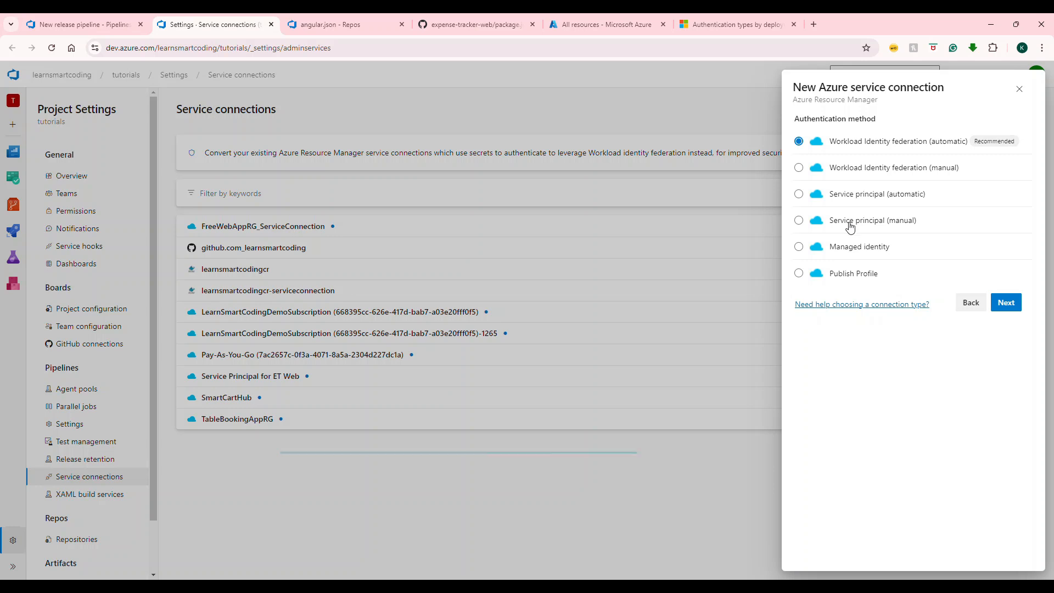
{"action": "left_click", "coordinate": [850, 199]}
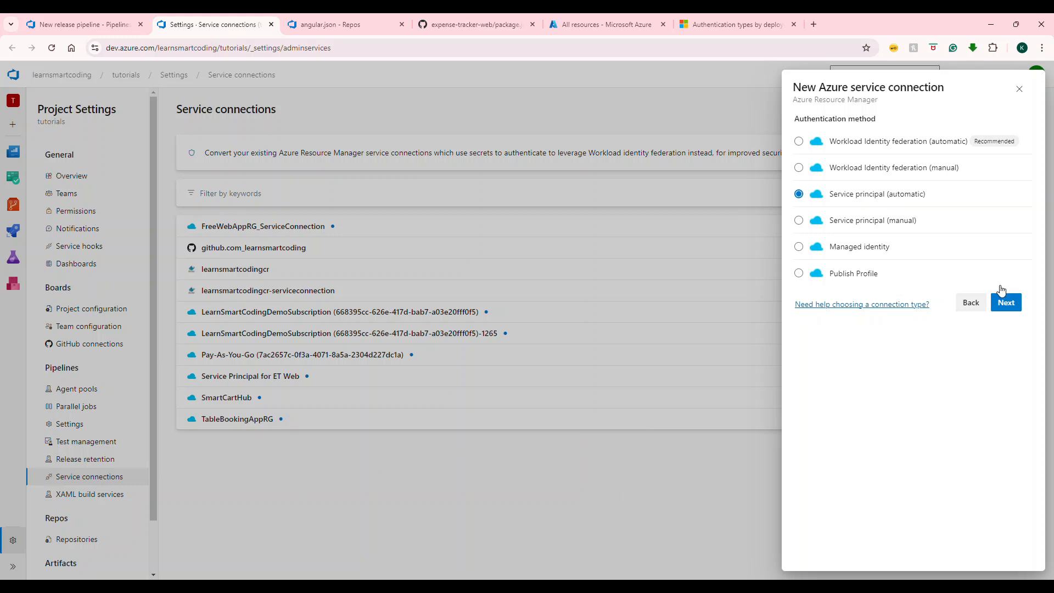
{"action": "left_click", "coordinate": [1017, 306]}
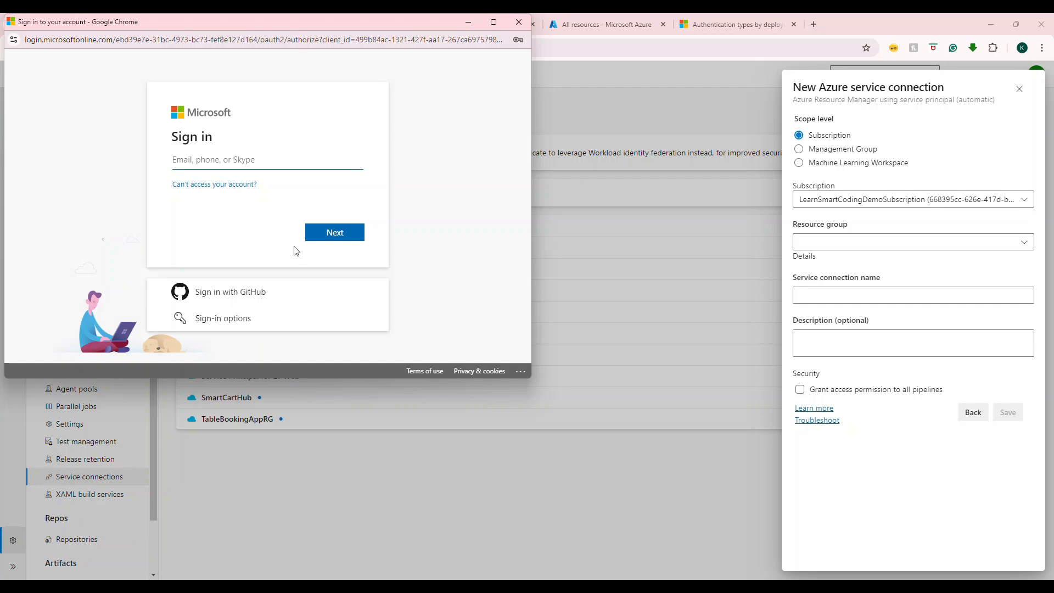
- Sign in to the Microsoft account with the account's e-mail to authorize the new service connection
{"action": "type", "text": "lea"}
{"action": "left_click", "coordinate": [307, 193]}
{"action": "type", "text": "1"}
{"action": "key", "text": "Return"}
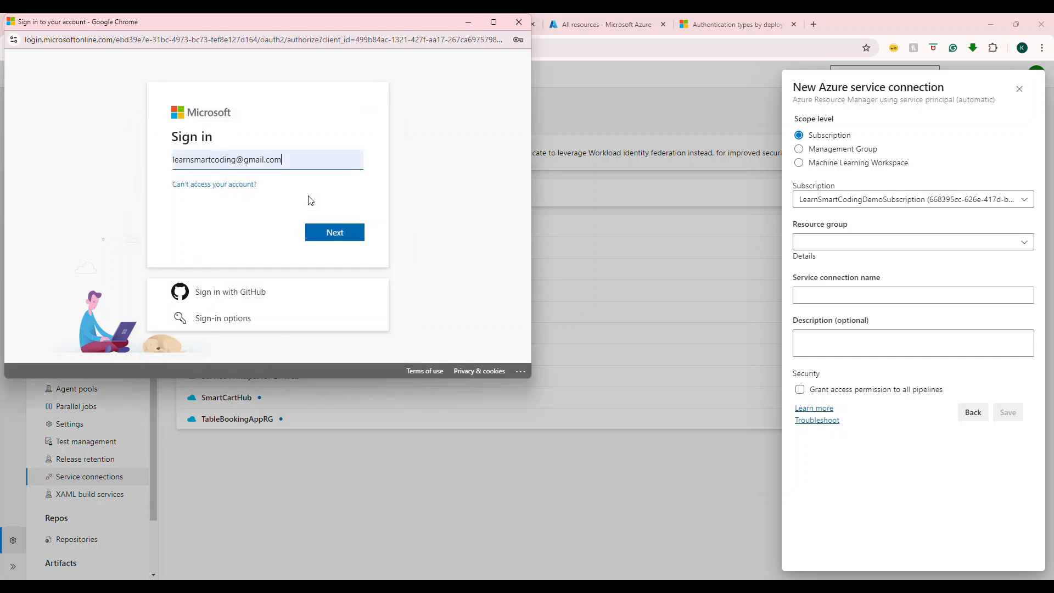
{"action": "left_click", "coordinate": [335, 233]}
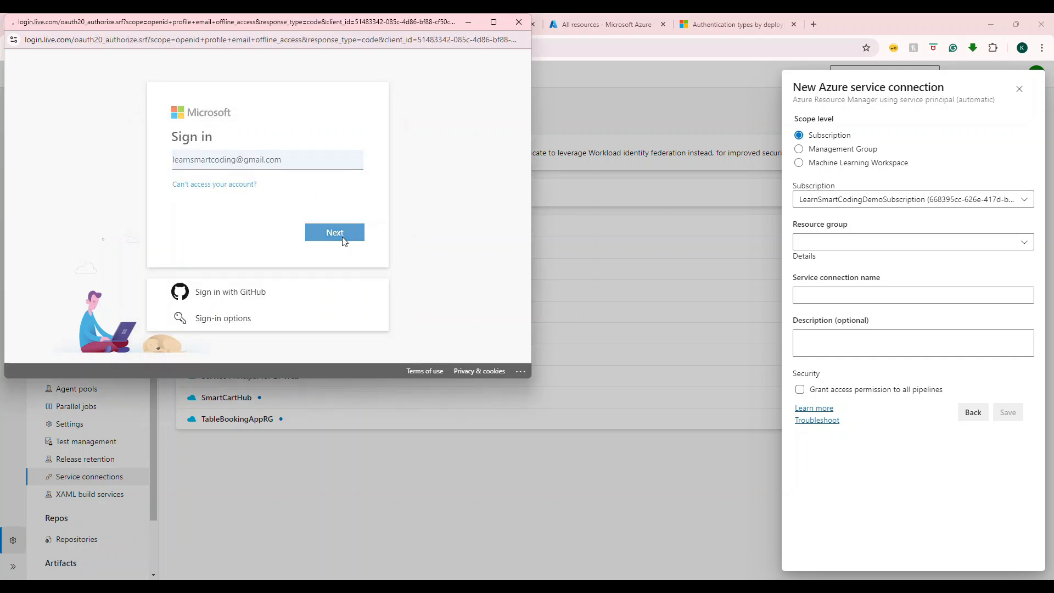
{"action": "left_click", "coordinate": [321, 290]}
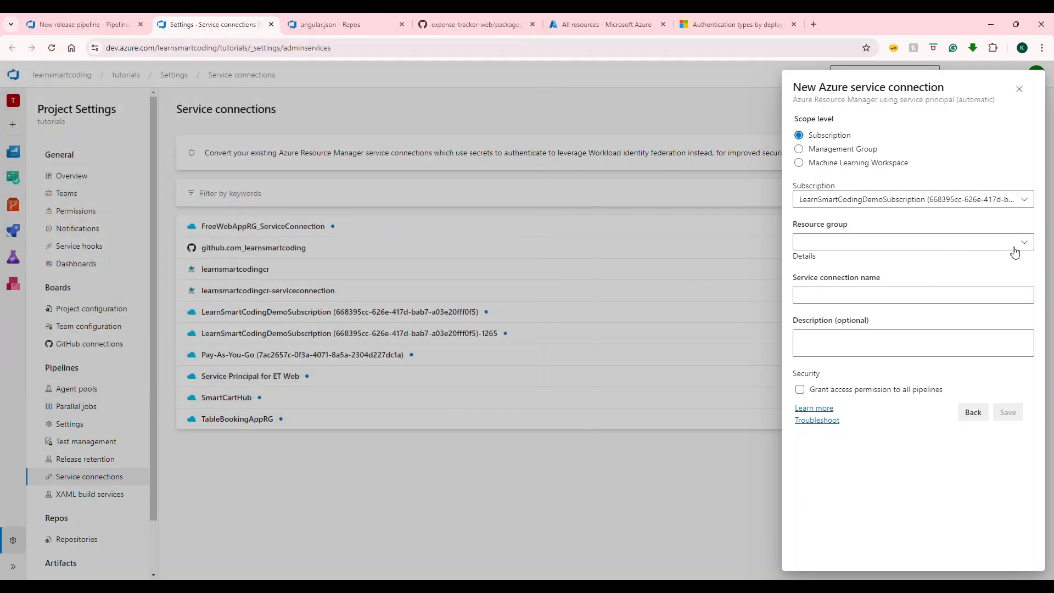
- Scope the new connection to the expenseTrackerRg resource group and name it 'Service Connection ExpenseTracker - Demo'
{"action": "left_click", "coordinate": [1017, 246]}
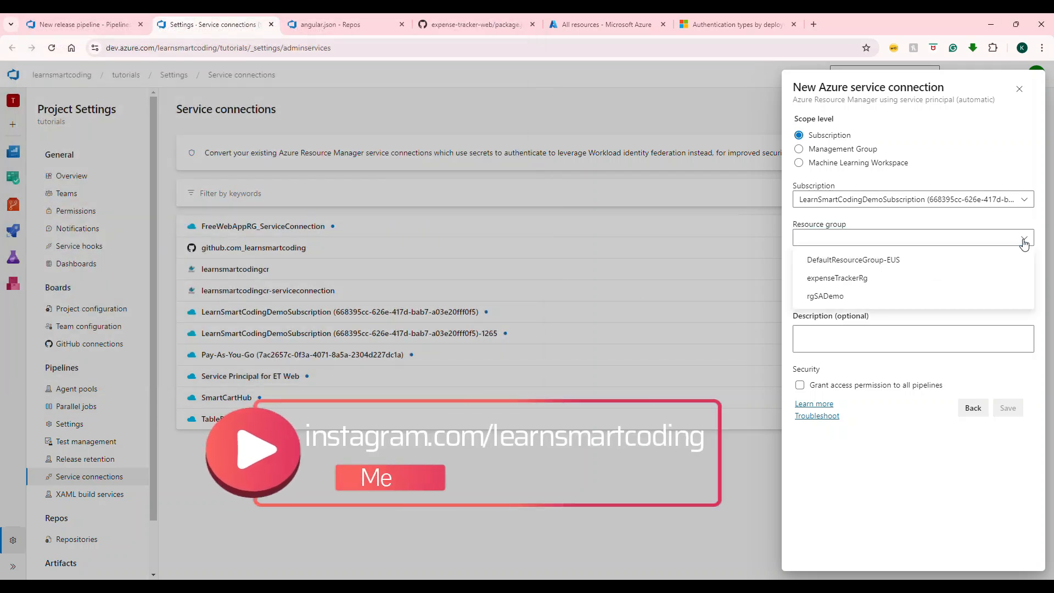
{"action": "left_click", "coordinate": [867, 278]}
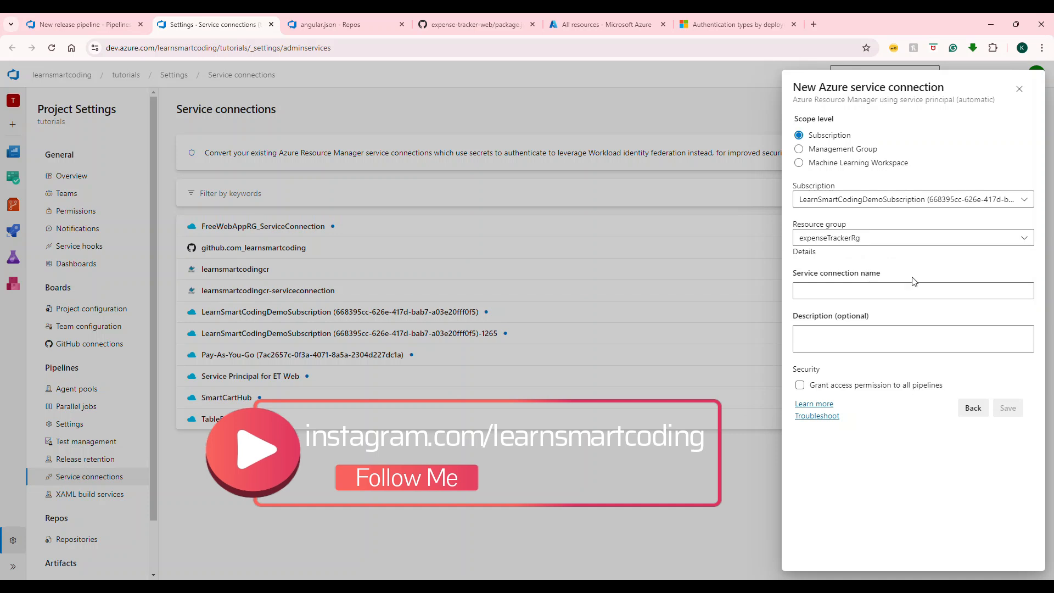
{"action": "left_click", "coordinate": [1004, 288]}
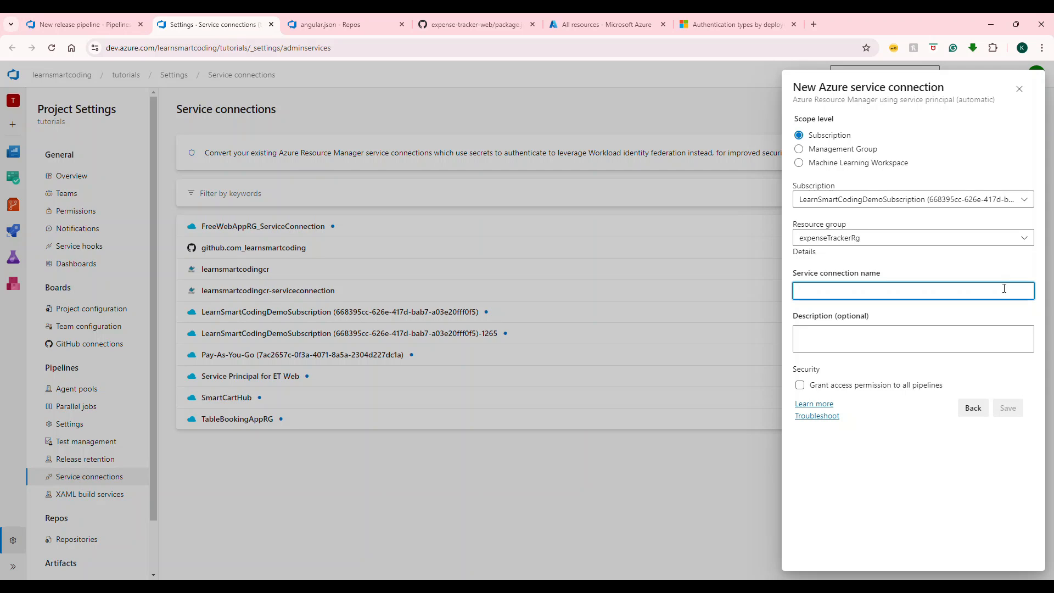
{"action": "type", "text": "Service"}
{"action": "type", "text": "Connection"}
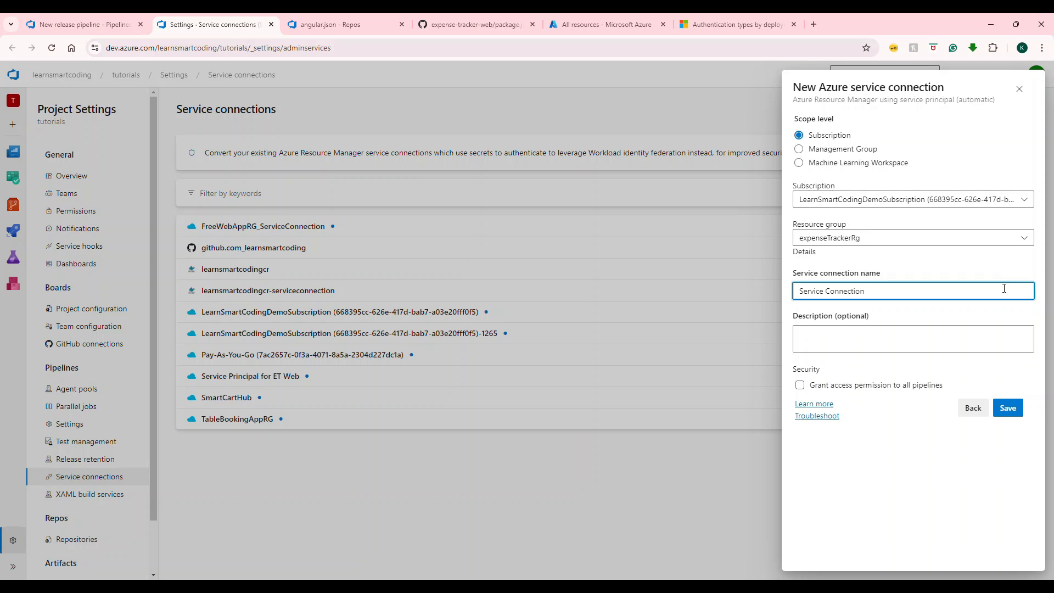
{"action": "type", "text": "ExpenseTracker - Demo"}
- Describe the connection as 'Service connection for a particular resource group', grant access permission to all pipelines, and save it
{"action": "left_click", "coordinate": [891, 345]}
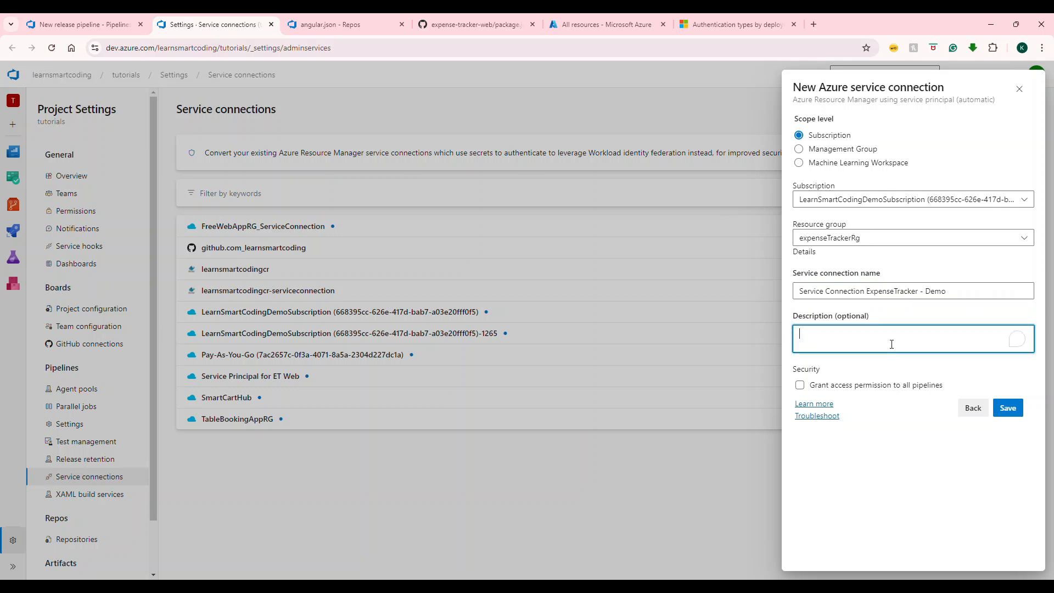
{"action": "type", "text": "Service connection for a "}
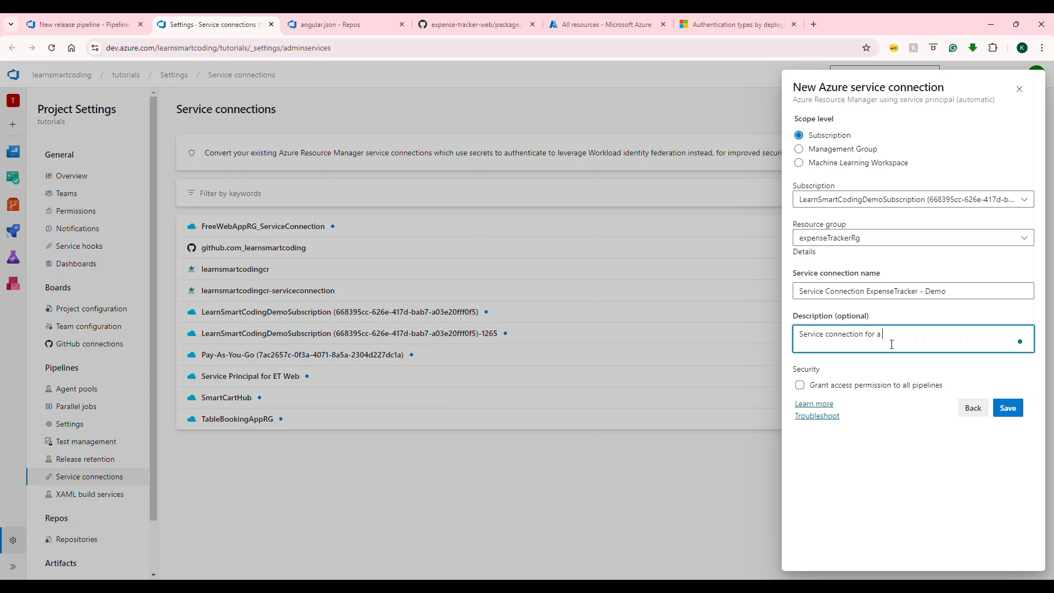
{"action": "type", "text": "particular resource group"}
{"action": "left_click", "coordinate": [800, 387]}
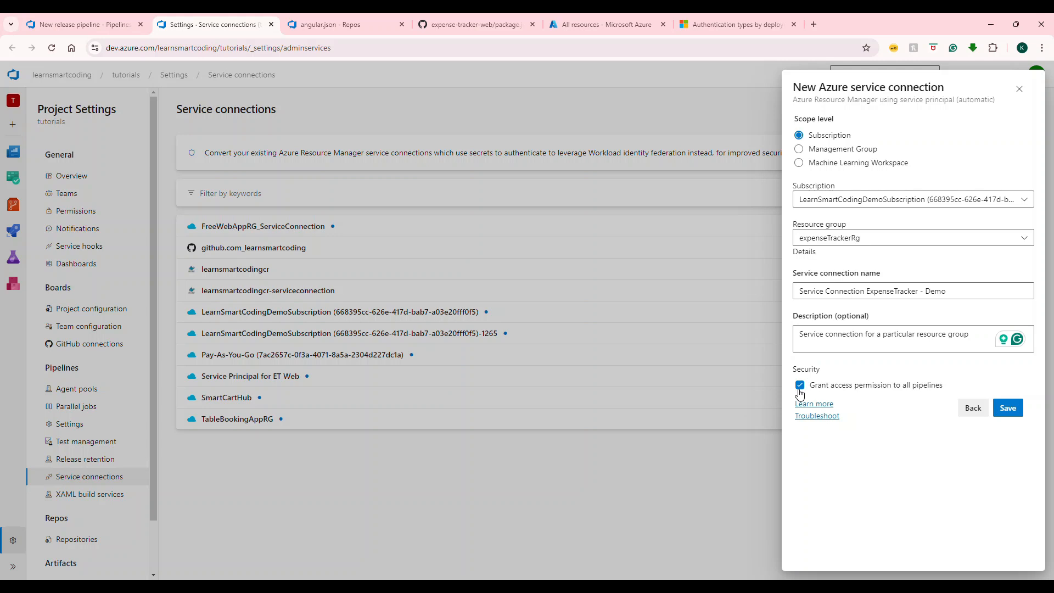
{"action": "left_click", "coordinate": [1010, 409]}
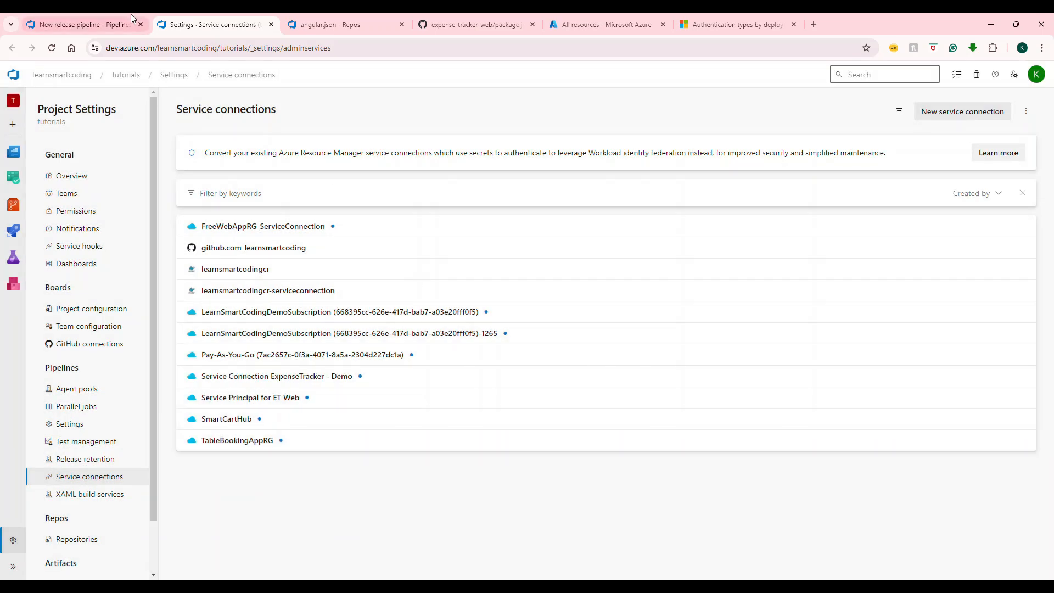
- Return to the release pipeline and set the Development stage's Azure subscription to Service Connection ExpenseTracker - Demo
{"action": "left_click", "coordinate": [97, 24]}
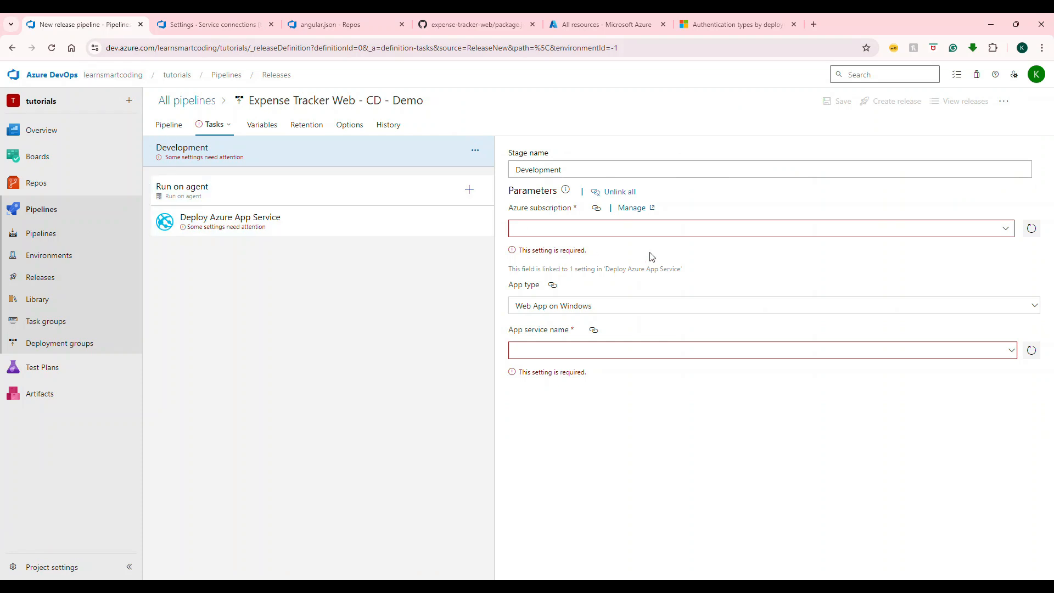
{"action": "left_click", "coordinate": [1012, 231]}
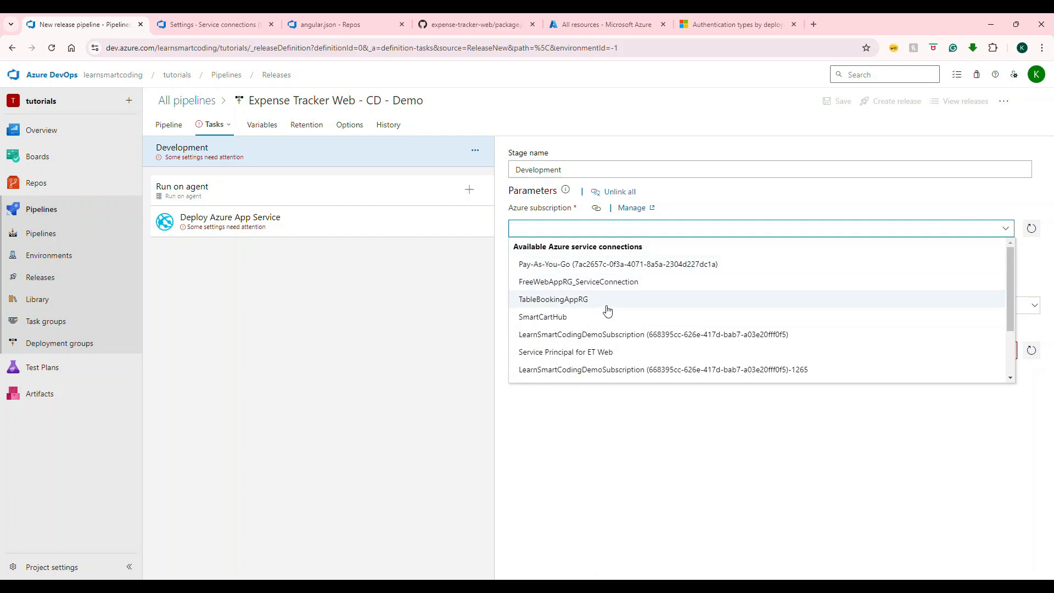
{"action": "scroll", "coordinate": [608, 311], "scroll_direction": "down", "scroll_amount": 2}
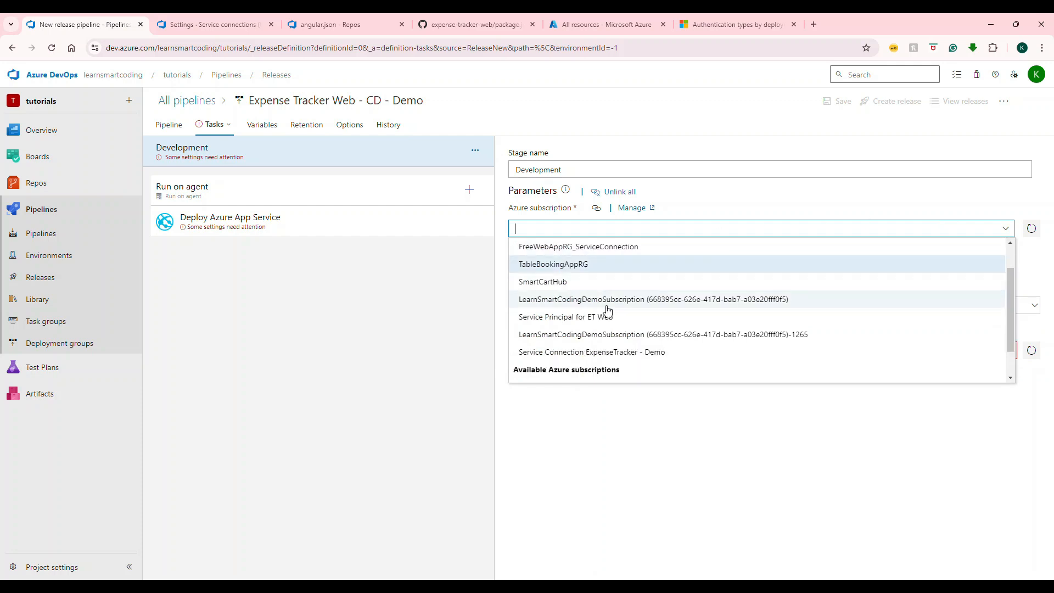
{"action": "left_click", "coordinate": [584, 355]}
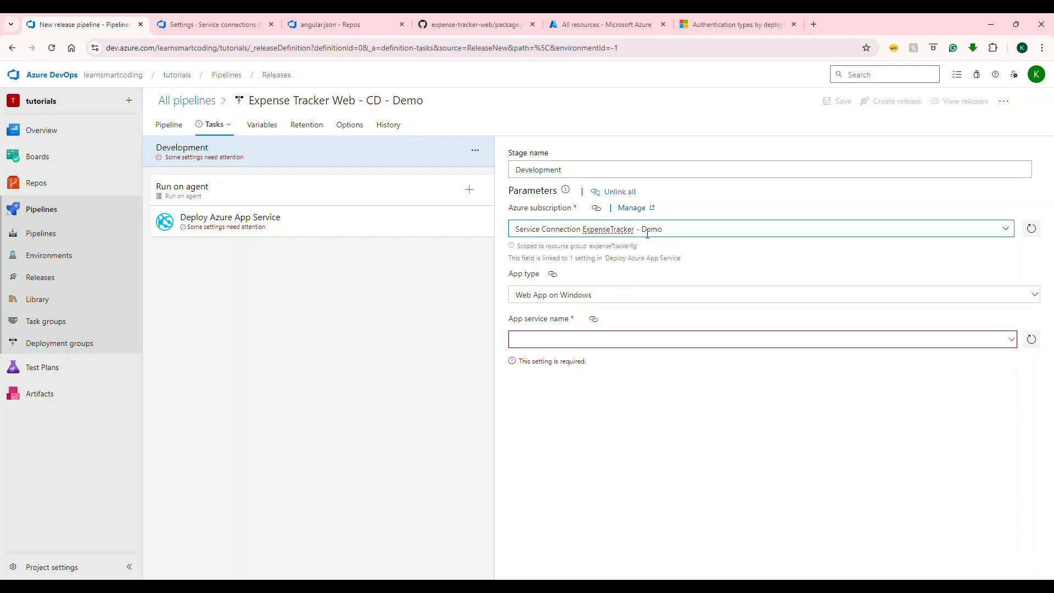
- Set the Development stage's app type to Web App on Linux
{"action": "left_click", "coordinate": [1010, 296]}
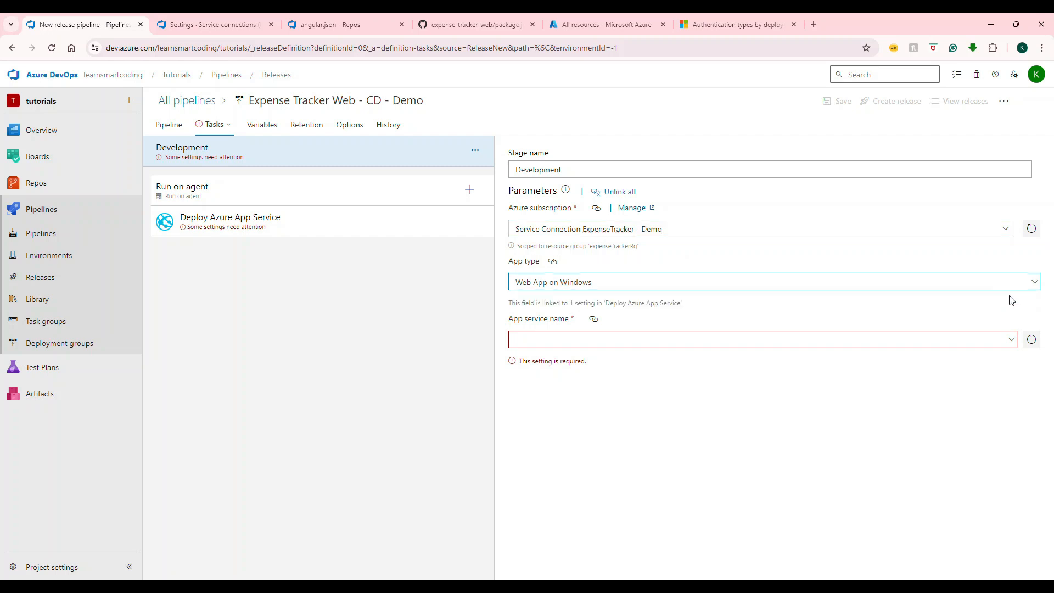
{"action": "left_click", "coordinate": [650, 290]}
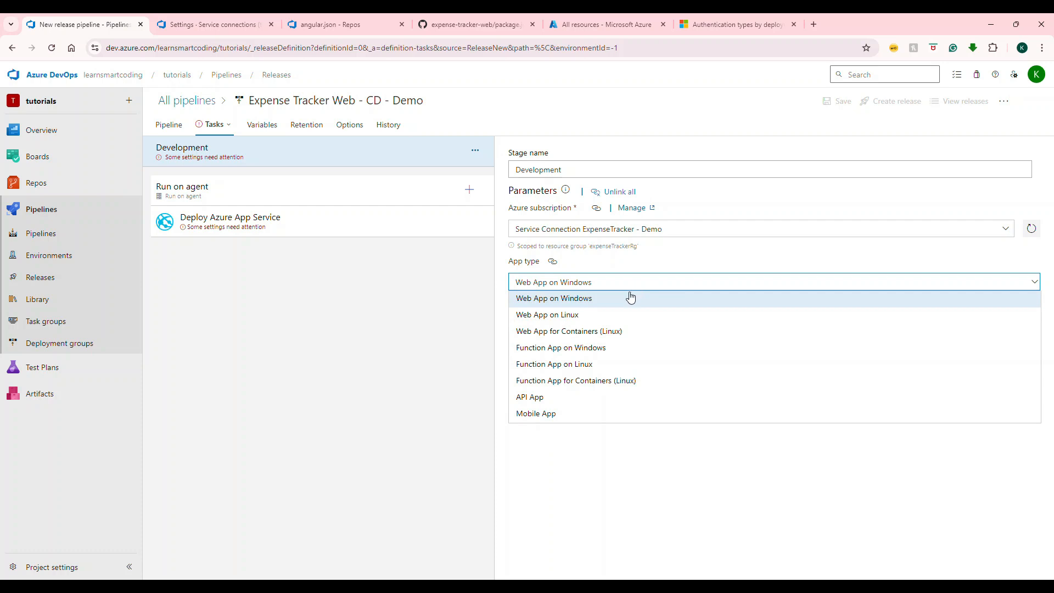
{"action": "left_click", "coordinate": [585, 304]}
{"action": "left_click", "coordinate": [593, 285]}
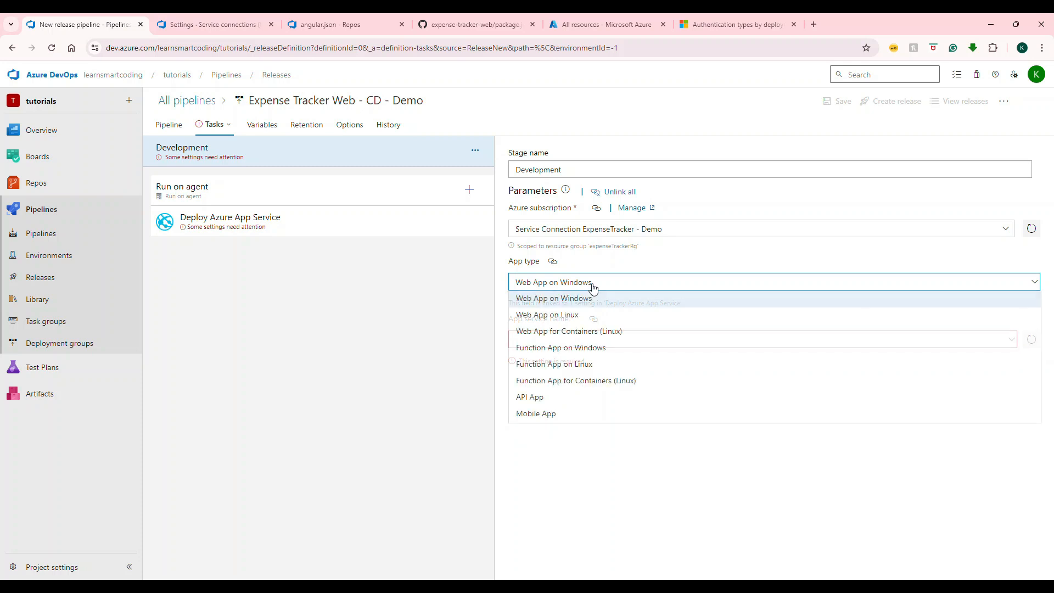
{"action": "left_click", "coordinate": [574, 318]}
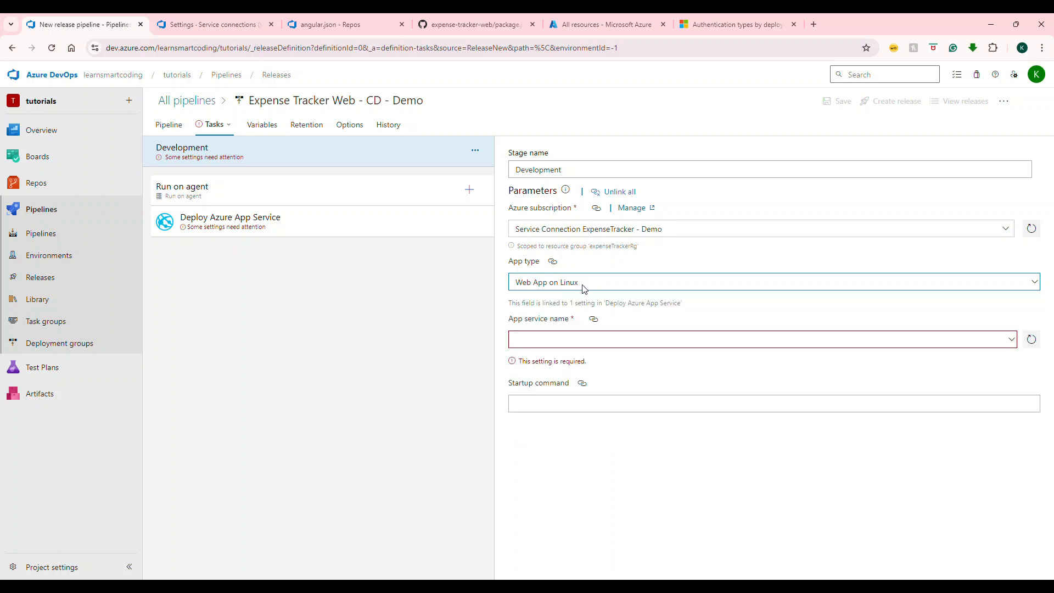
- Choose lsc-expensetracker-web as the app service and set the startup command to 'npx http-server /home/site/wwwroot -p 8080'
{"action": "left_click", "coordinate": [1014, 341]}
{"action": "left_click", "coordinate": [1012, 329]}
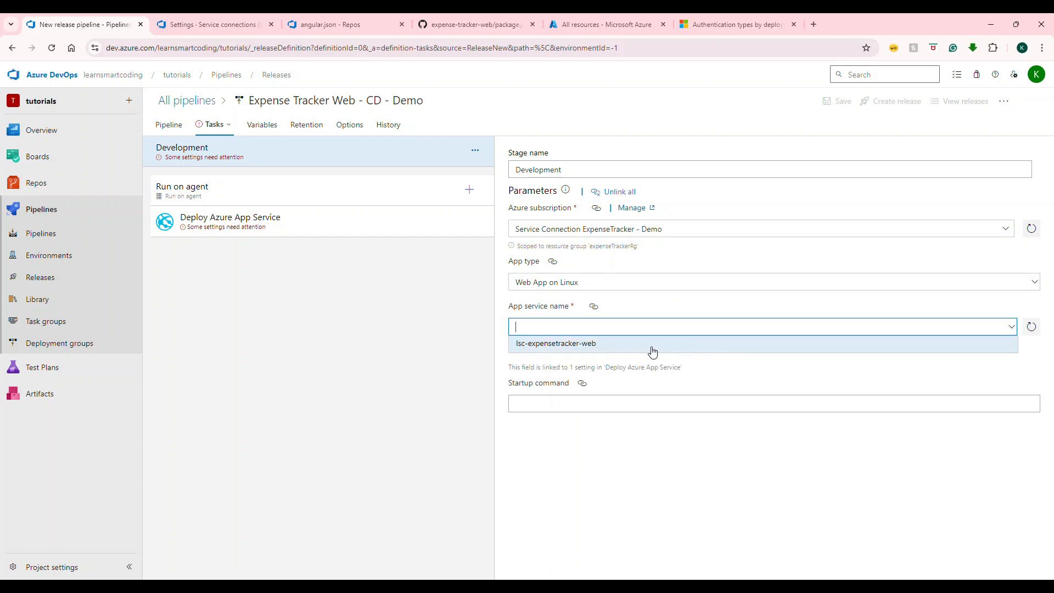
{"action": "left_click", "coordinate": [629, 344]}
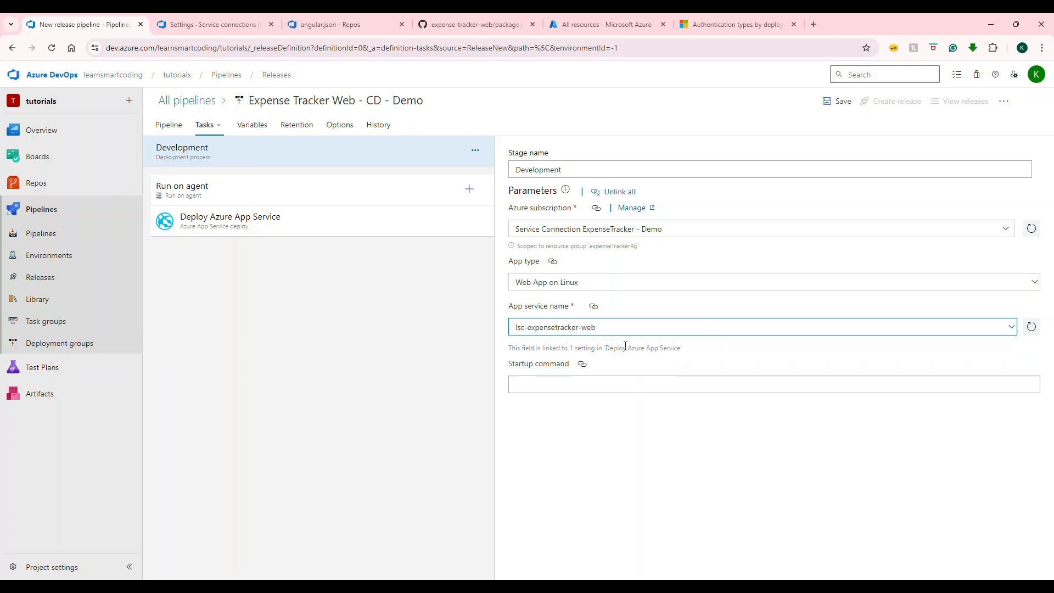
{"action": "left_click", "coordinate": [578, 386]}
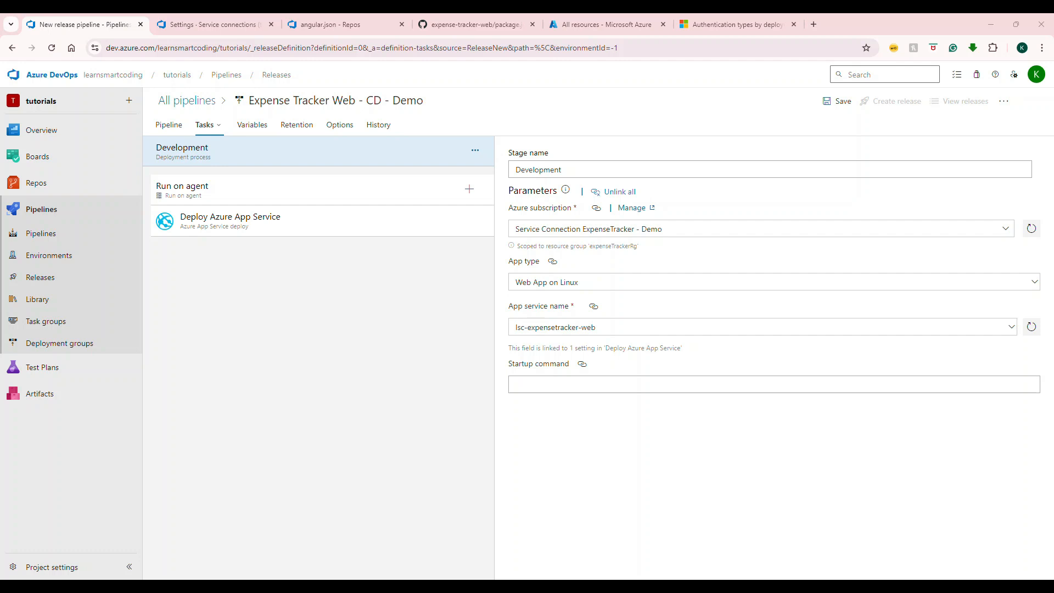
{"action": "left_click", "coordinate": [543, 384]}
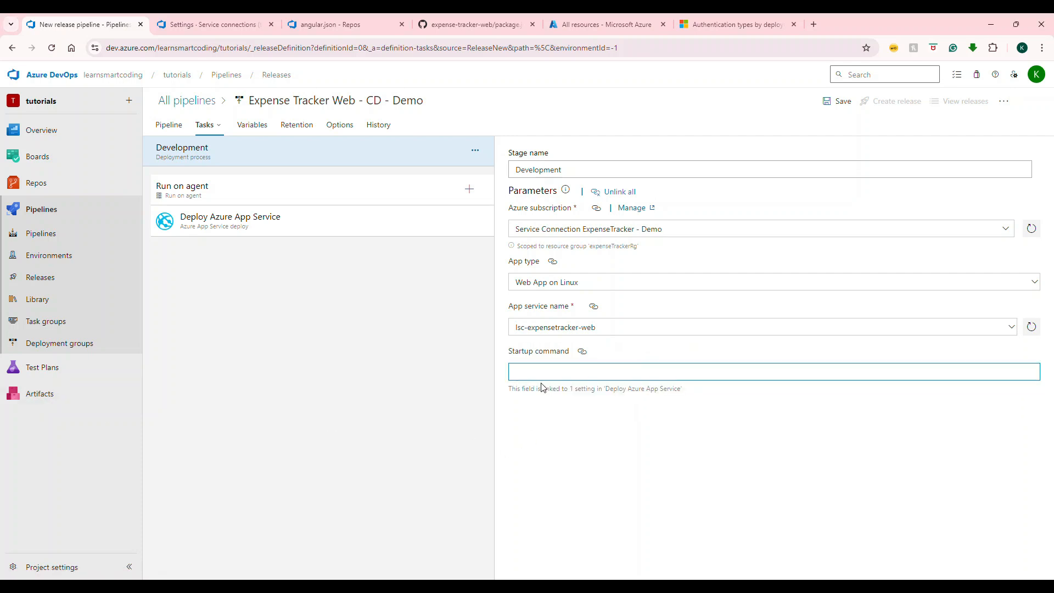
{"action": "type", "text": "npx http-server /home/site/wwwroot -p 8080"}
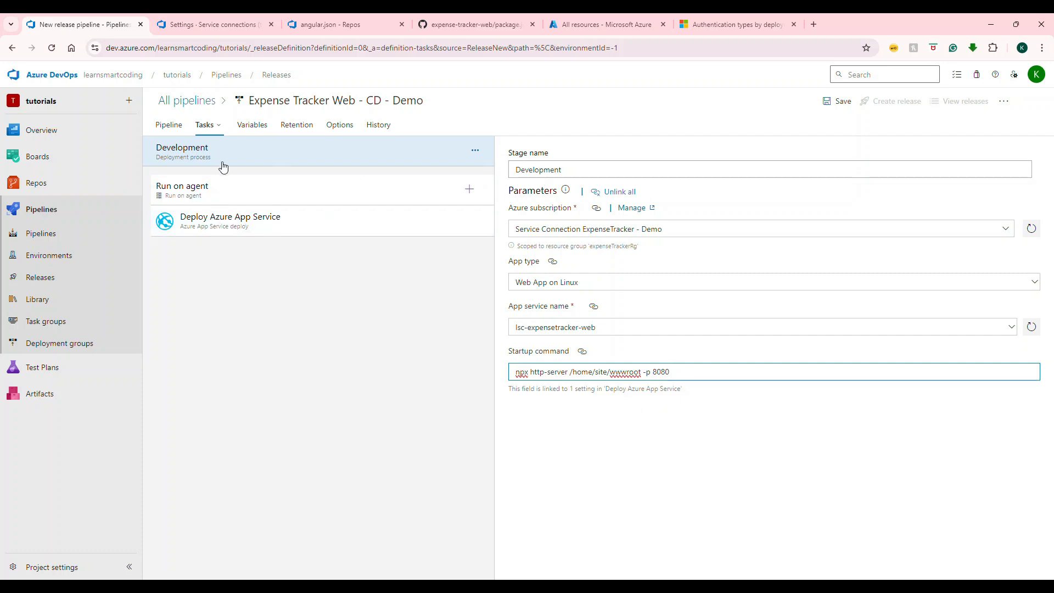
- Set the Deploy Azure App Service task's package or folder to the drop folder of the _expense-tracker-web-demo build artifact
{"action": "left_click", "coordinate": [294, 225]}
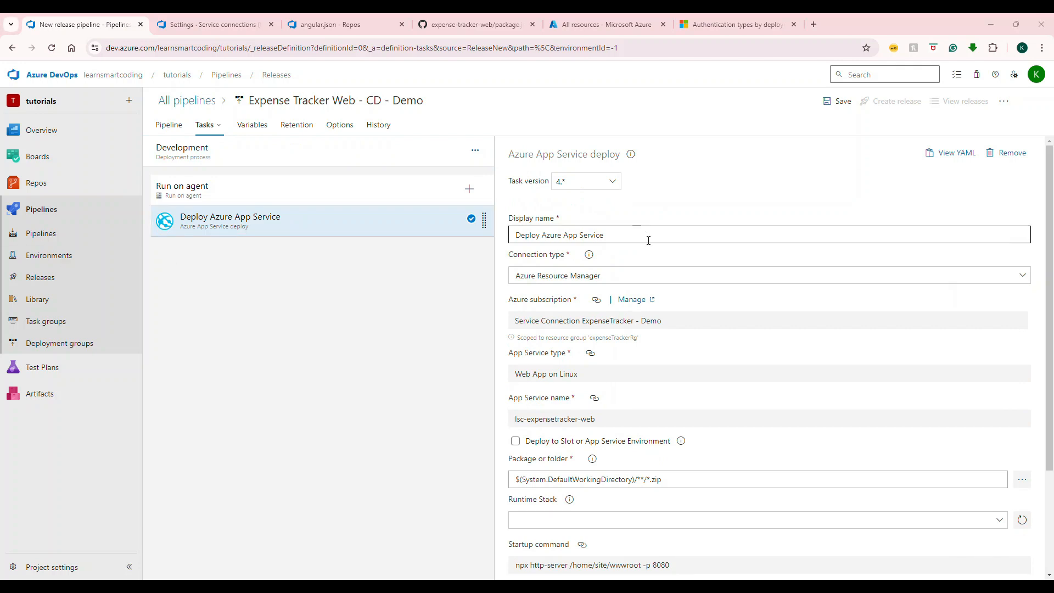
{"action": "scroll", "coordinate": [647, 238], "scroll_direction": "down", "scroll_amount": 1}
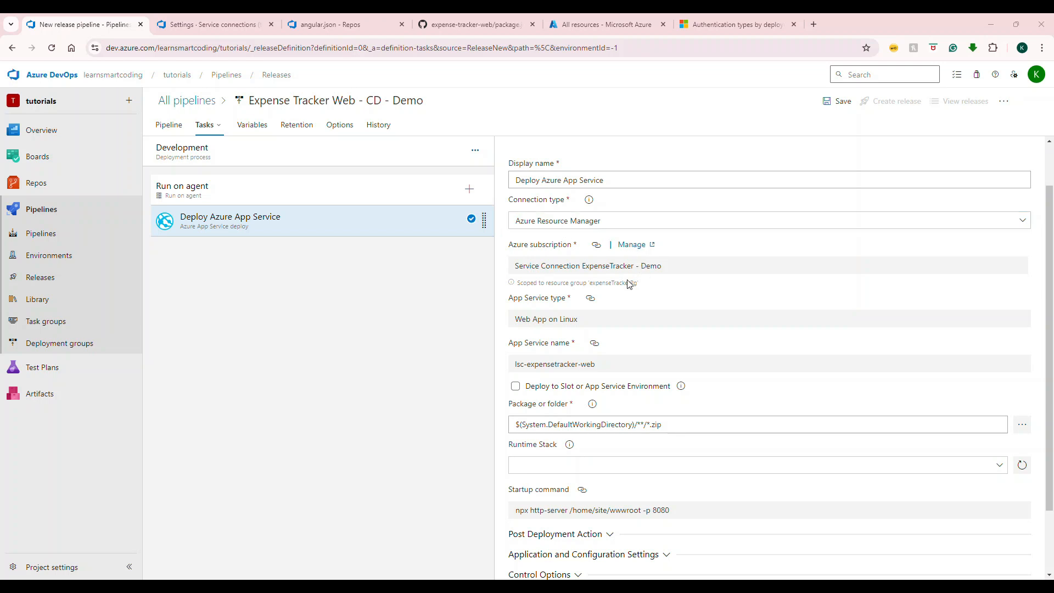
{"action": "scroll", "coordinate": [599, 312], "scroll_direction": "down", "scroll_amount": 2}
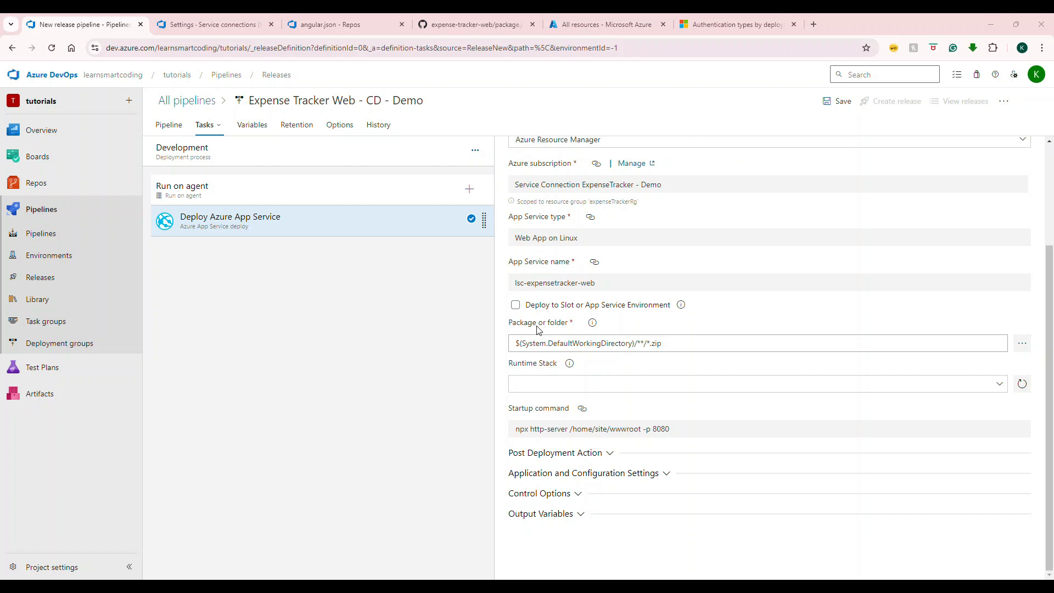
{"action": "left_click", "coordinate": [1022, 345]}
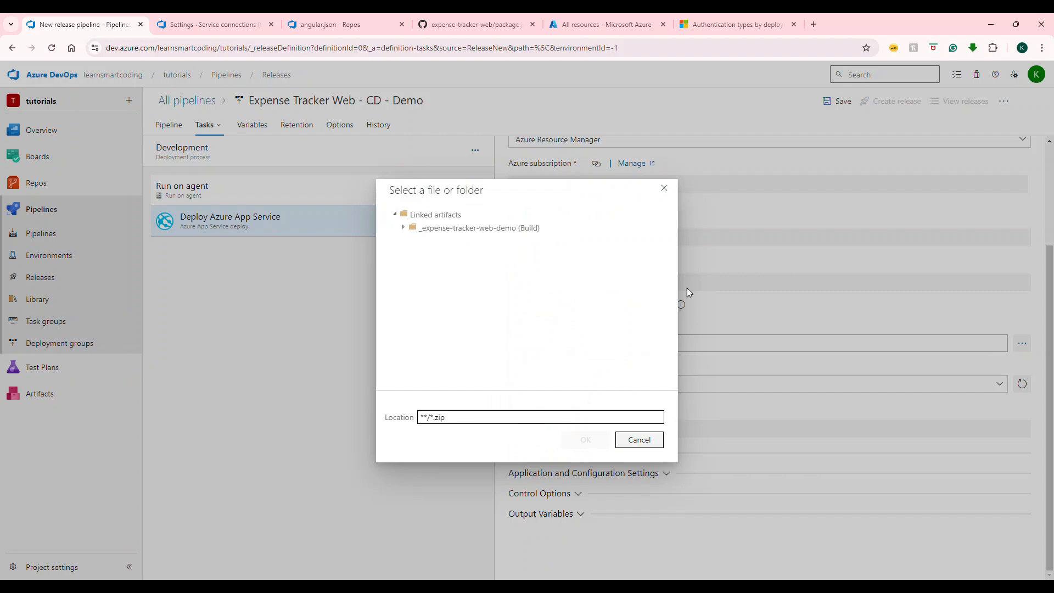
{"action": "left_click", "coordinate": [448, 236]}
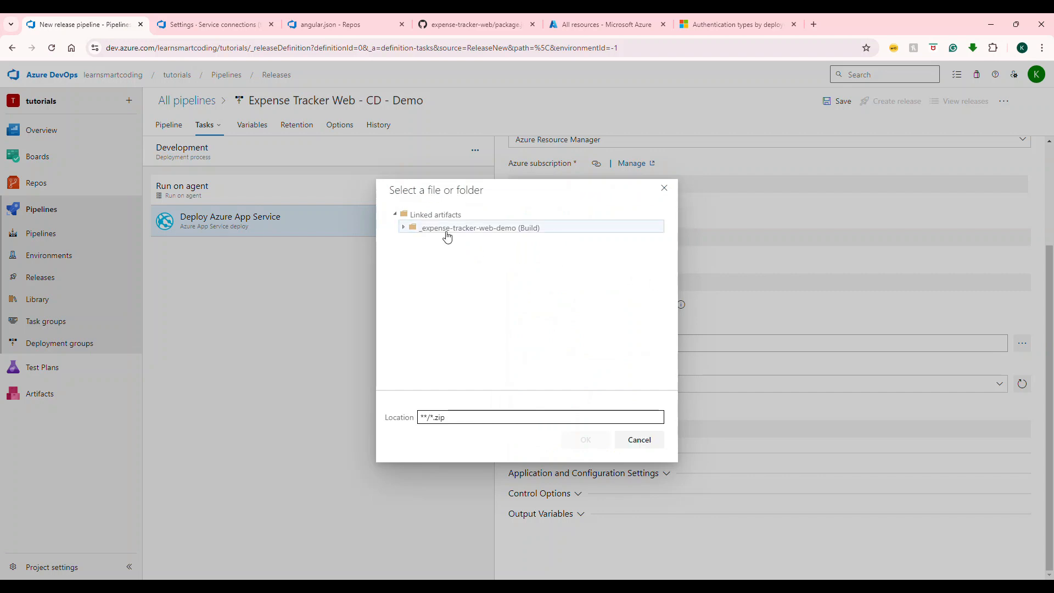
{"action": "left_click", "coordinate": [435, 243]}
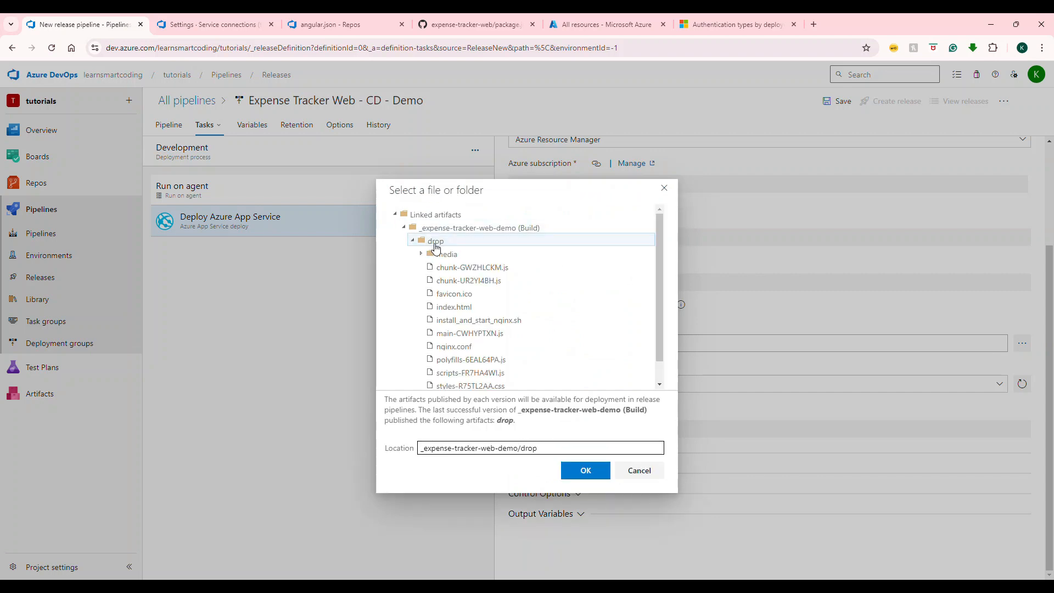
{"action": "left_click", "coordinate": [586, 472]}
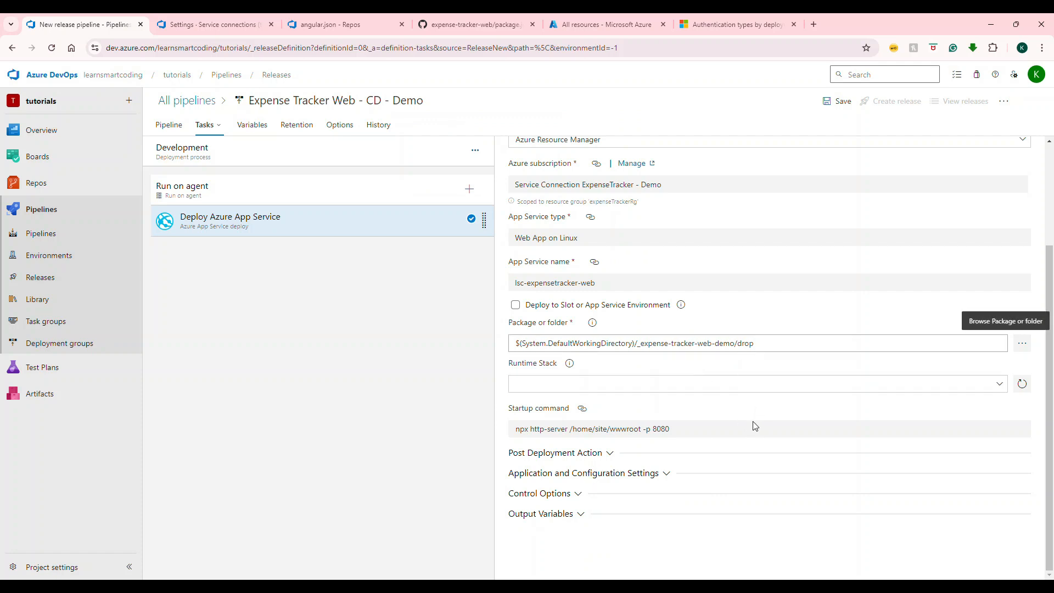
{"action": "left_click", "coordinate": [571, 384]}
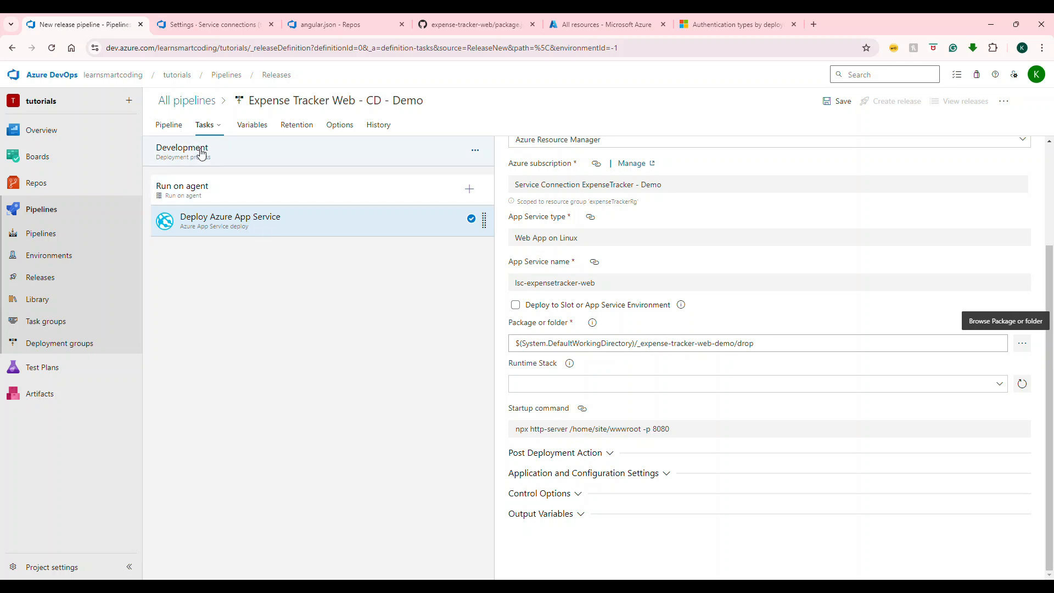
- Save the release pipeline in a new folder named 'Expense Tracker Web CD - Demo' and return to the stage overview
{"action": "scroll", "coordinate": [878, 263], "scroll_direction": "up", "scroll_amount": 3}
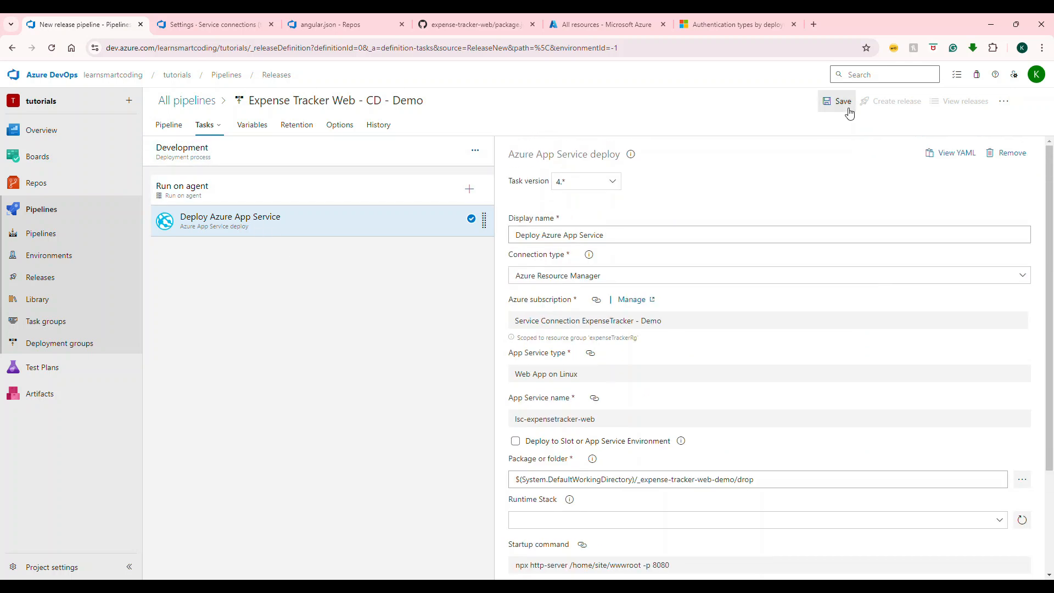
{"action": "left_click", "coordinate": [850, 113]}
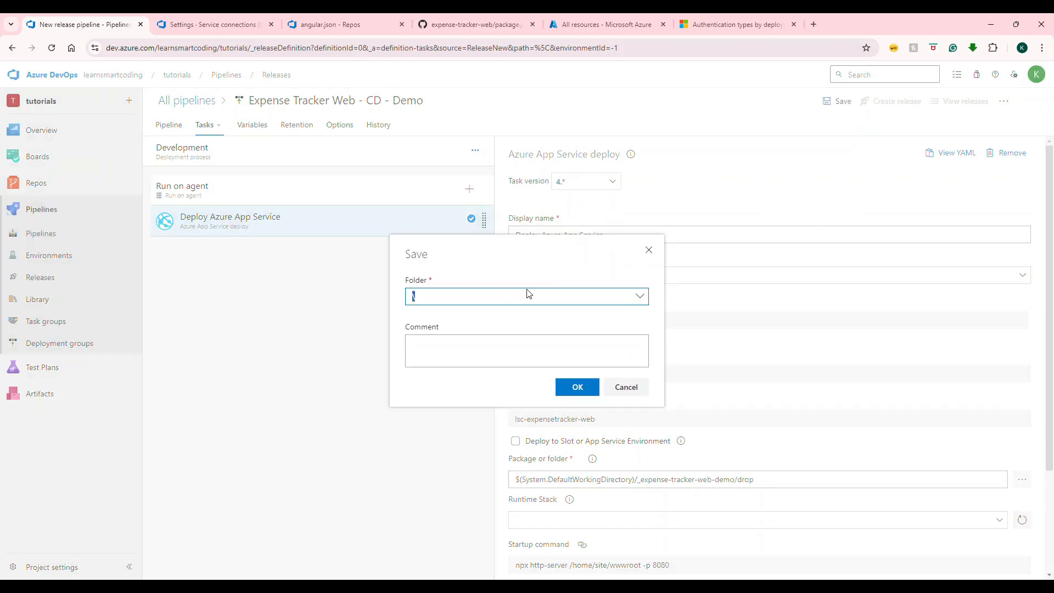
{"action": "left_click", "coordinate": [514, 301]}
{"action": "type", "text": "Expense R"}
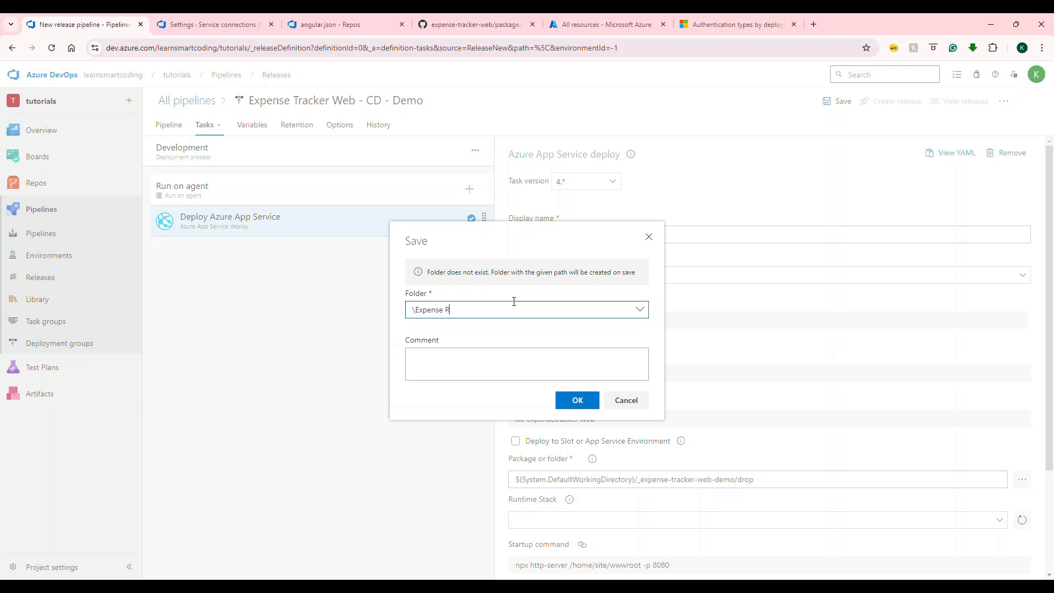
{"action": "type", "text": " Tracker Web CD - Demo"}
{"action": "left_click", "coordinate": [571, 400]}
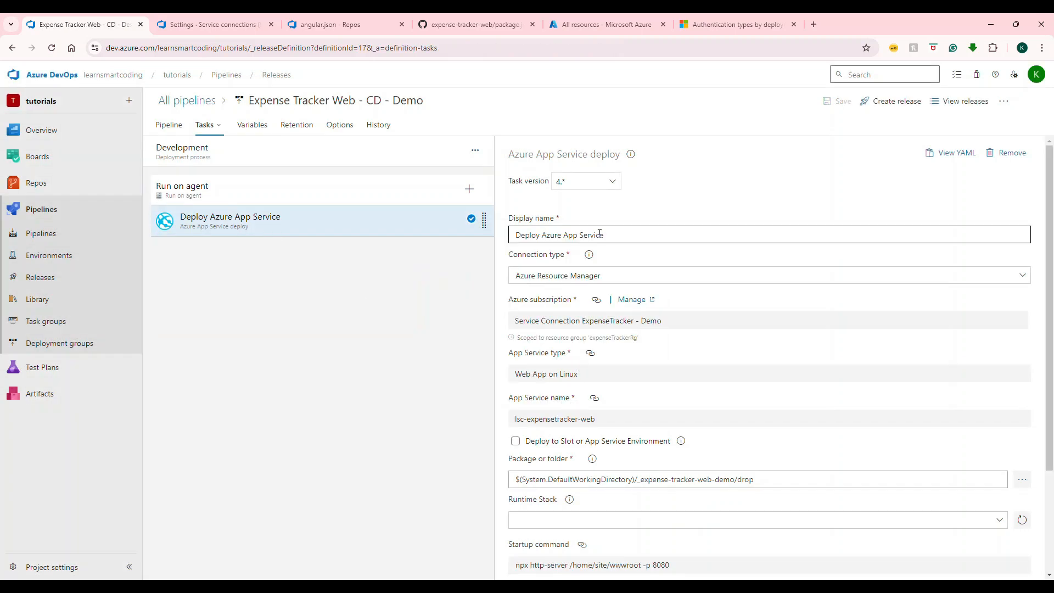
{"action": "left_click", "coordinate": [163, 127]}
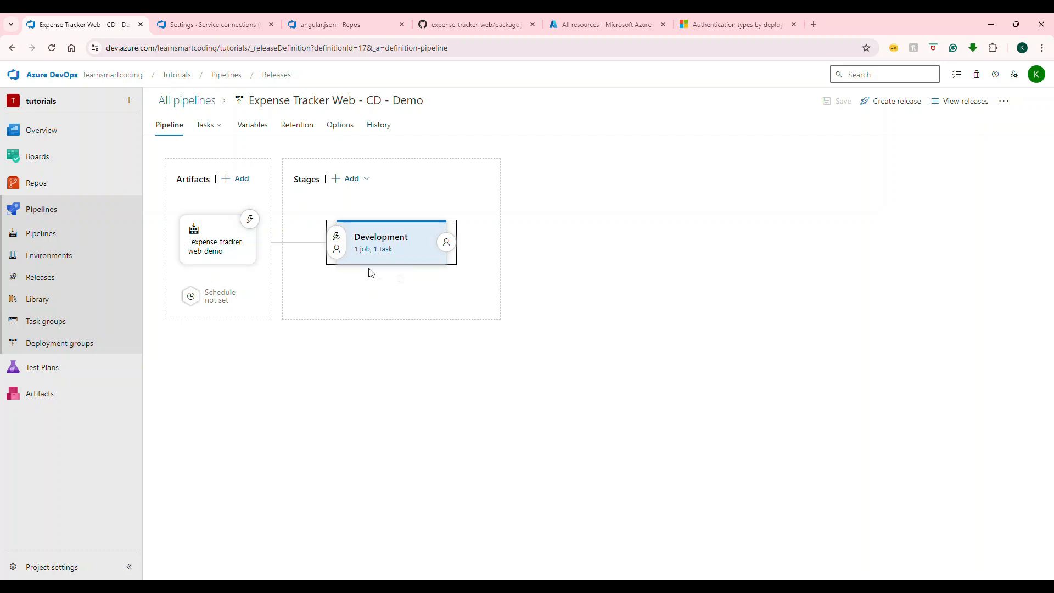
- Try cloning the Development stage and delete the copy
{"action": "mouse_move", "coordinate": [376, 278]}
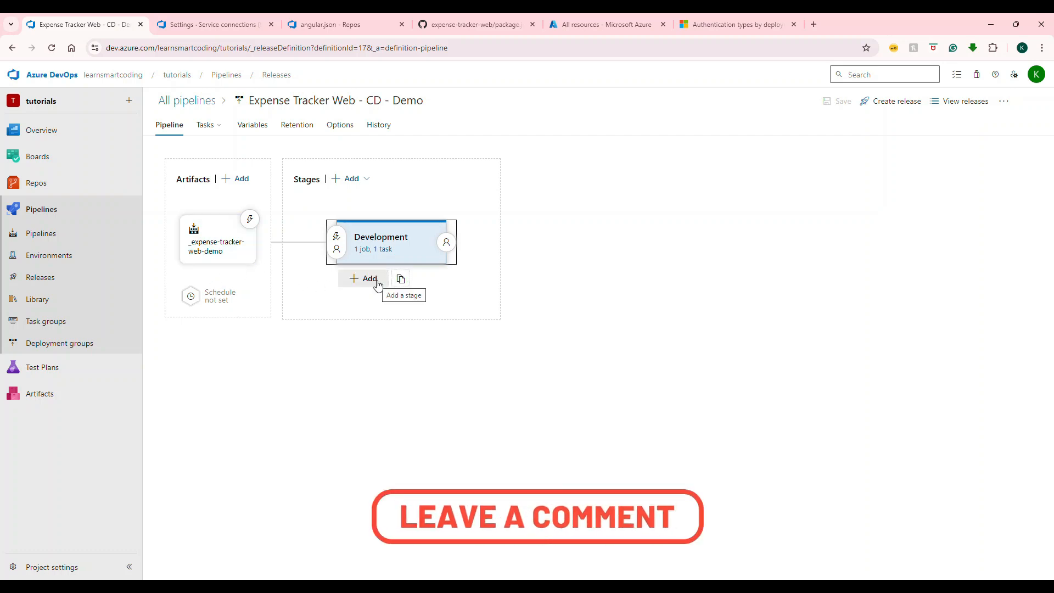
{"action": "right_click", "coordinate": [326, 299]}
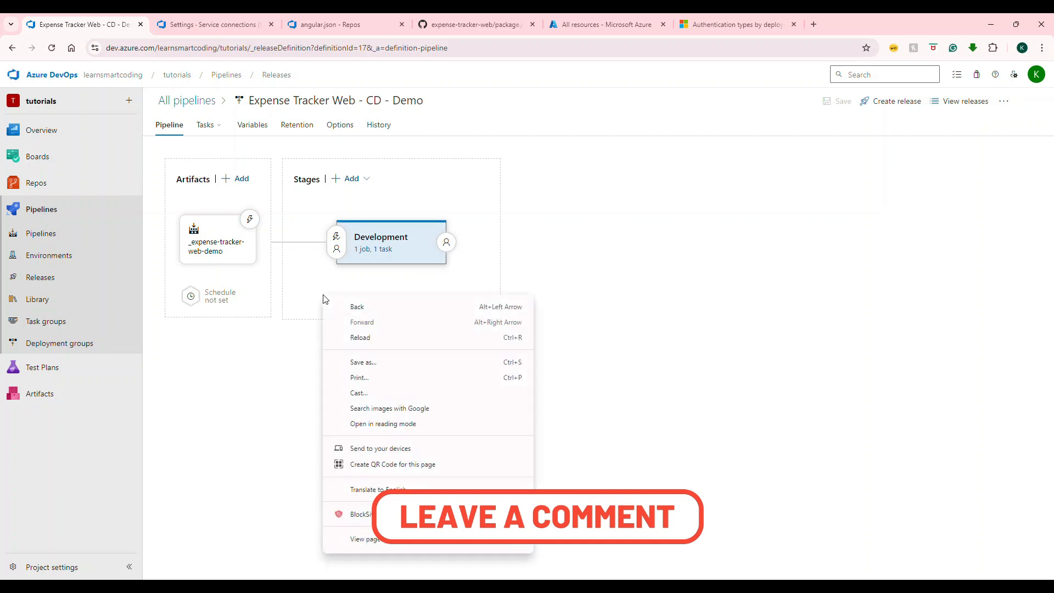
{"action": "left_click", "coordinate": [317, 283]}
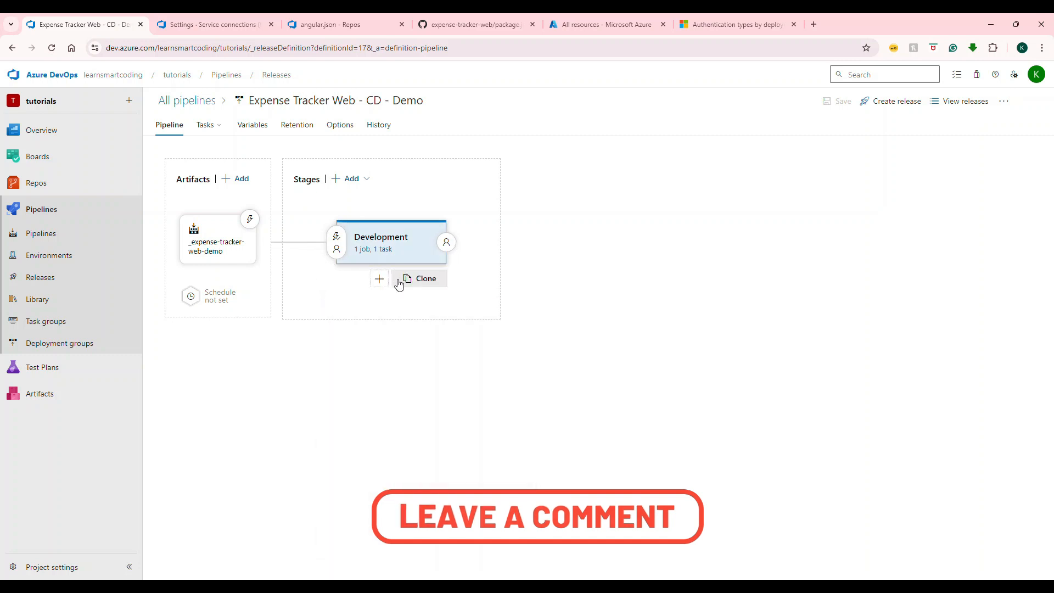
{"action": "left_click", "coordinate": [399, 280]}
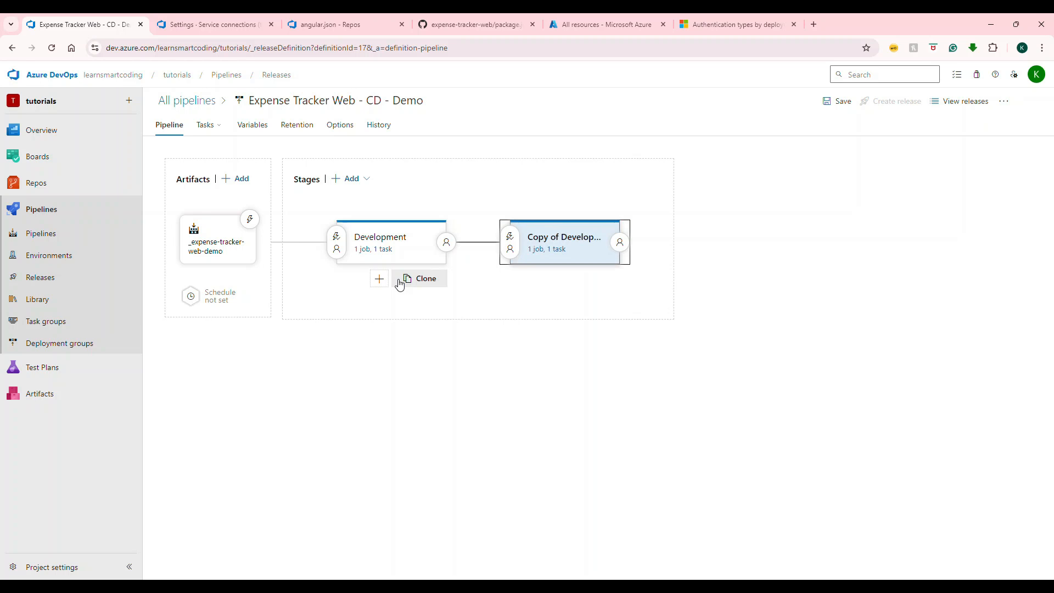
{"action": "left_click", "coordinate": [580, 257]}
{"action": "key", "text": "Delete"}
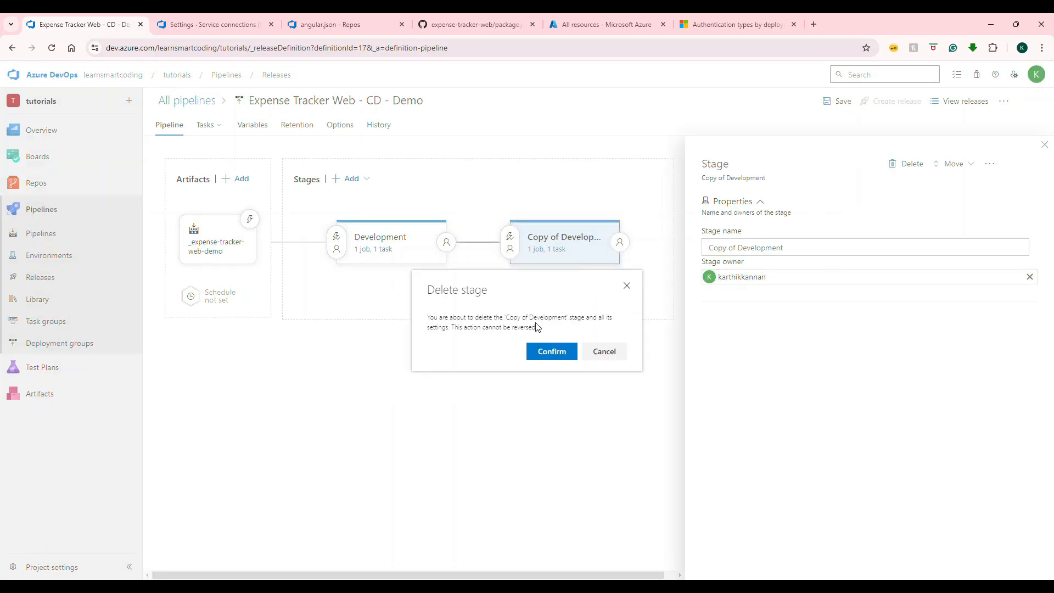
{"action": "left_click", "coordinate": [546, 353]}
- Add a second stage from the Azure App Service deployment template and name it QA
{"action": "left_click", "coordinate": [352, 181]}
{"action": "left_click", "coordinate": [354, 201]}
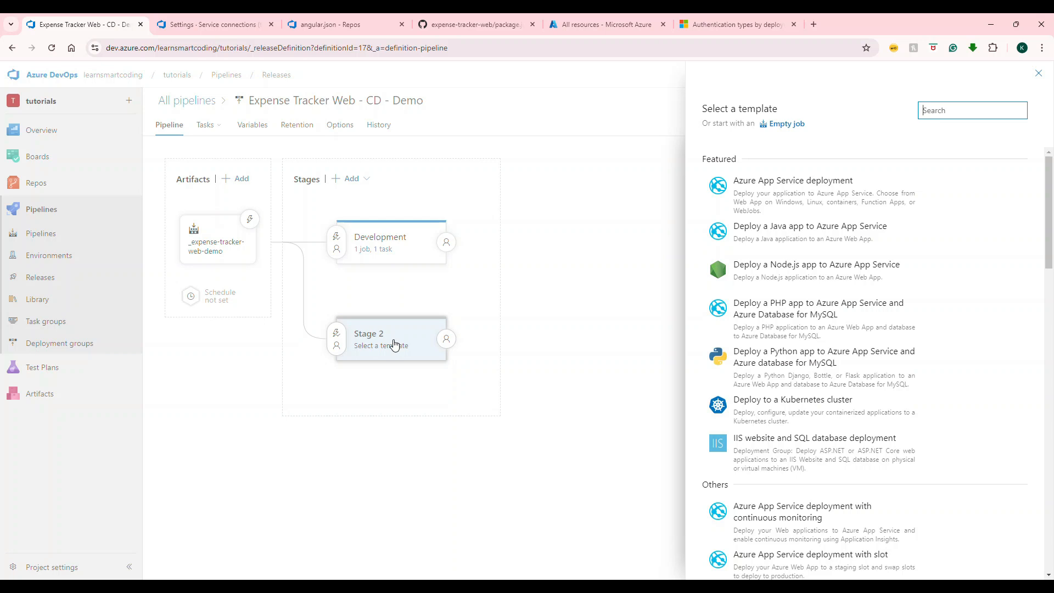
{"action": "left_click", "coordinate": [873, 200]}
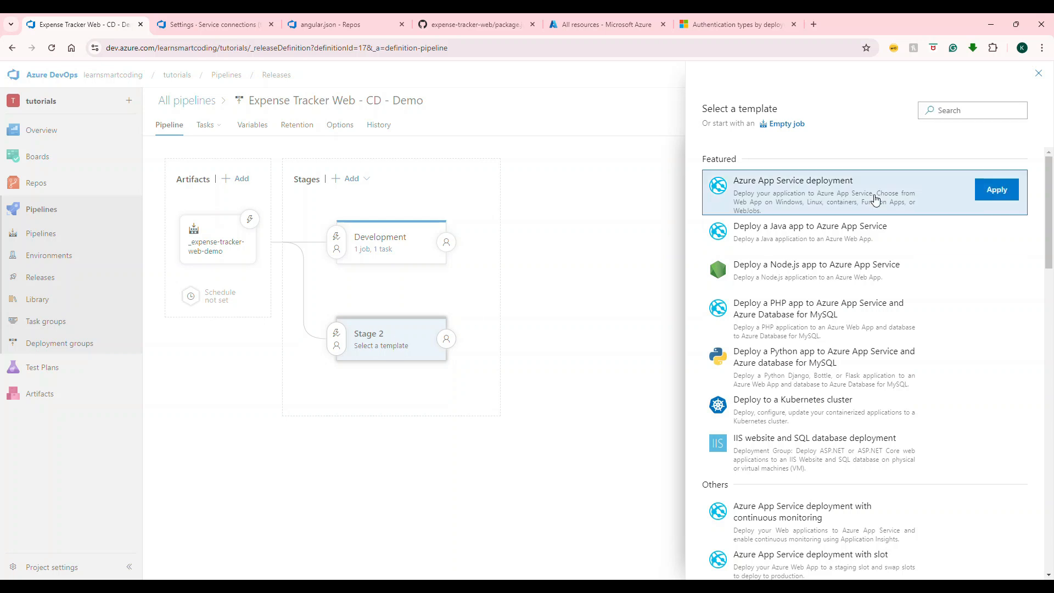
{"action": "left_click", "coordinate": [997, 192]}
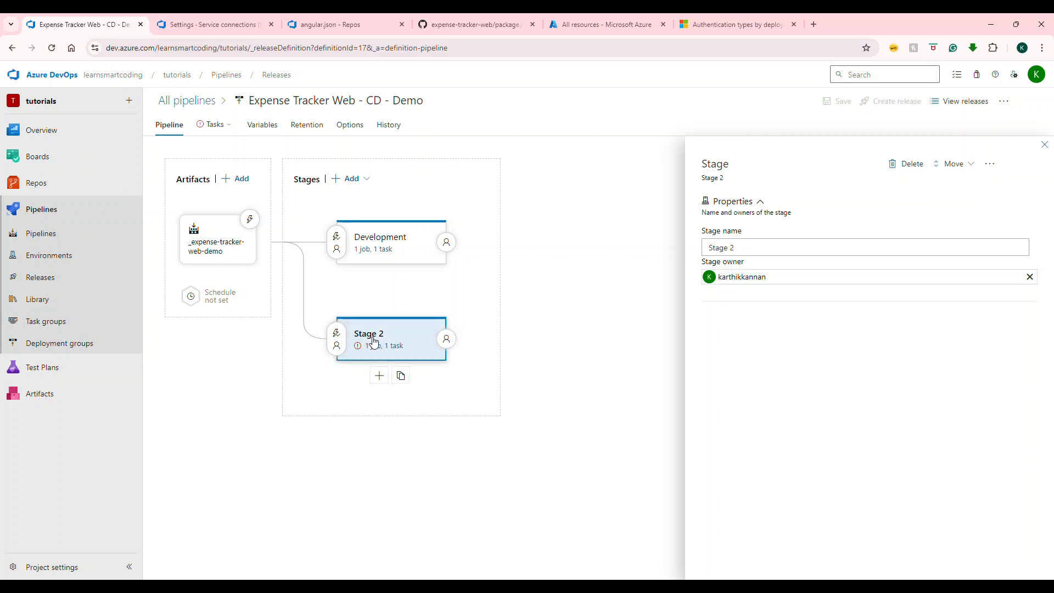
{"action": "left_click", "coordinate": [732, 247]}
{"action": "left_click_drag", "start_coordinate": [735, 248], "coordinate": [665, 260]}
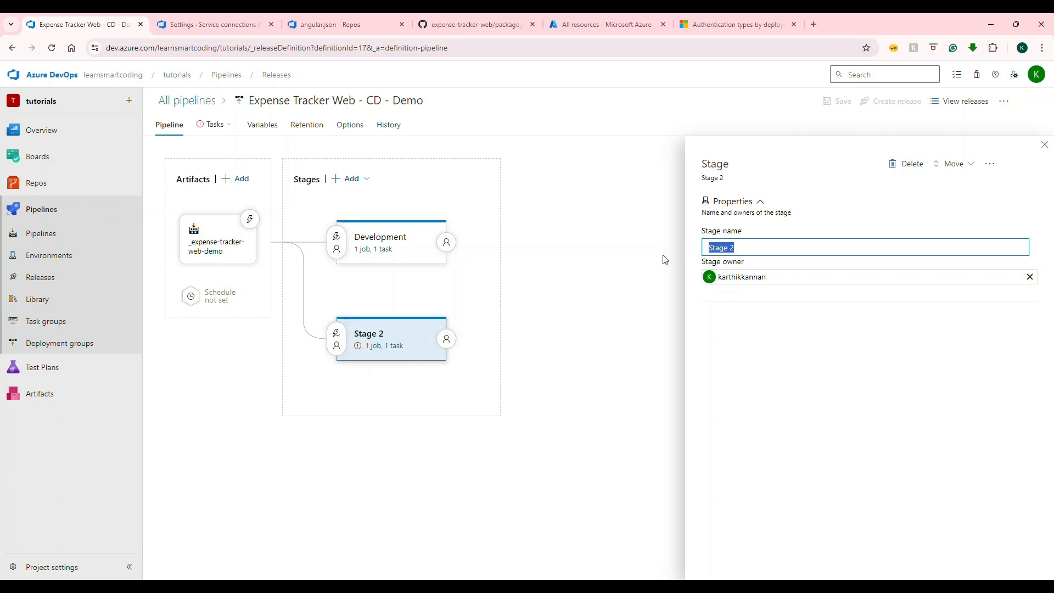
{"action": "type", "text": "QA"}
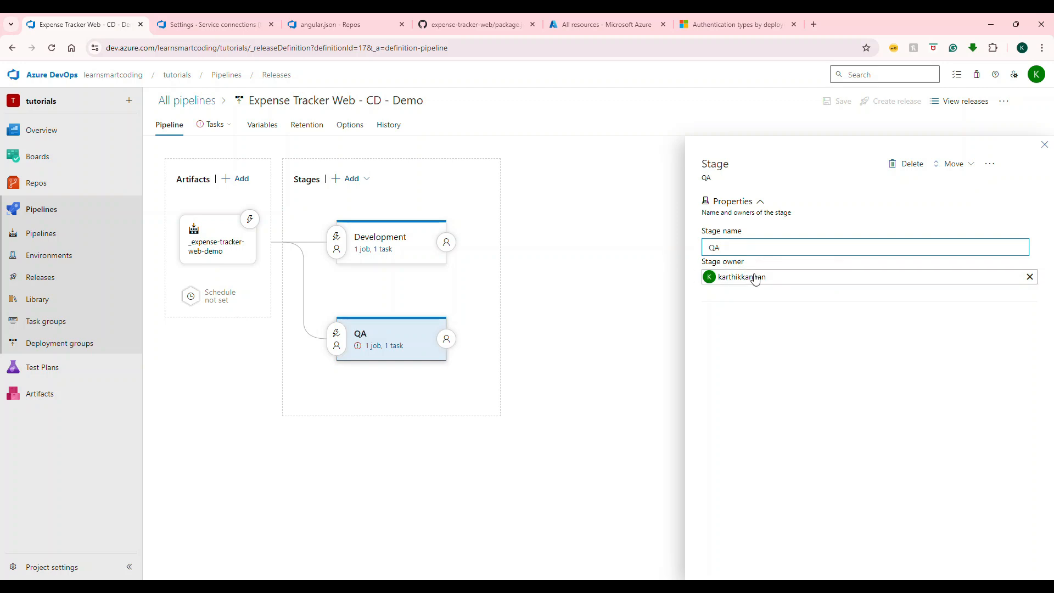
{"action": "left_click", "coordinate": [588, 264]}
- Open the QA stage's tasks and set its Azure subscription to Service Connection ExpenseTracker - Demo
{"action": "left_click", "coordinate": [396, 347]}
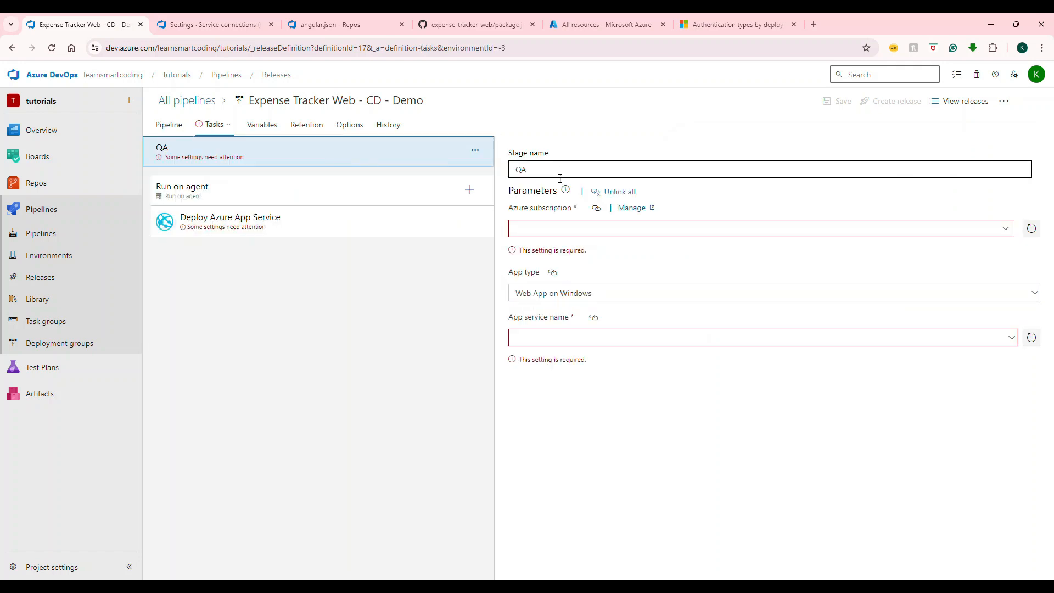
{"action": "left_click", "coordinate": [1007, 229]}
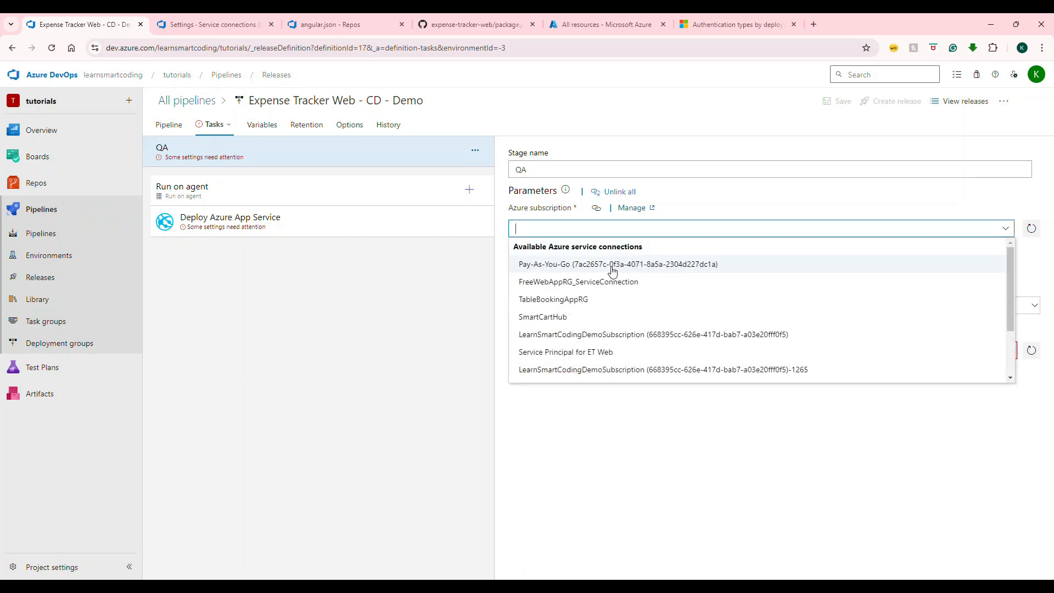
{"action": "scroll", "coordinate": [611, 268], "scroll_direction": "down", "scroll_amount": 2}
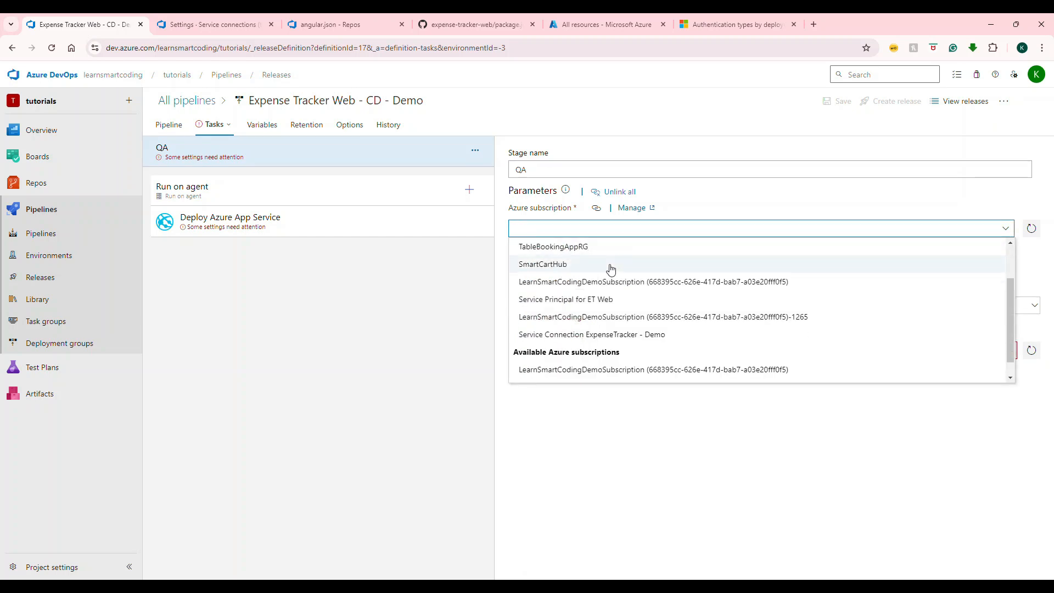
{"action": "left_click", "coordinate": [610, 336]}
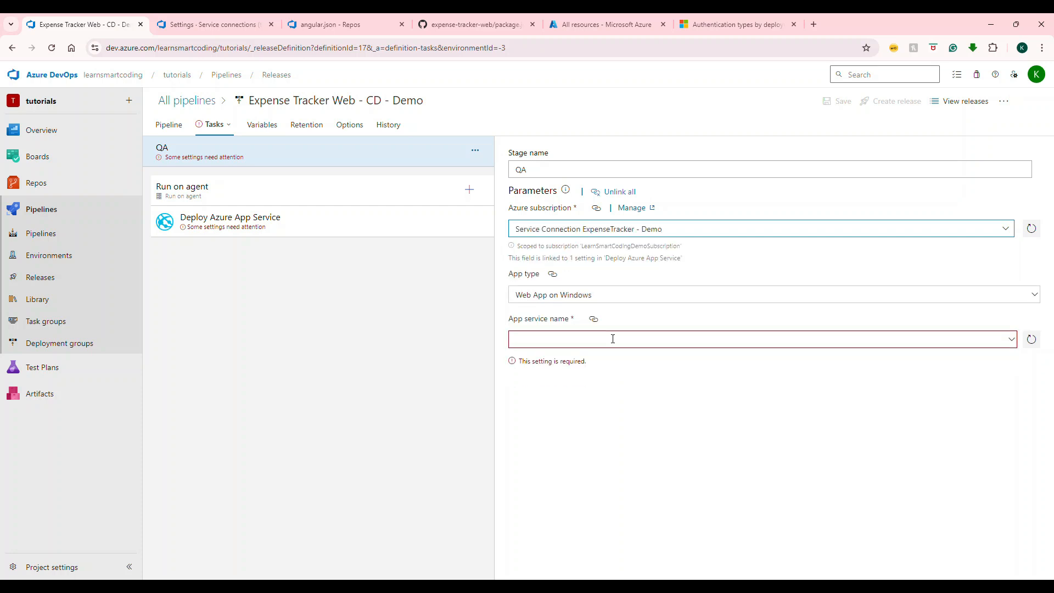
- Choose Web App on Windows as the QA stage's app type and lsc-expensetracker-web-win as its app service
{"action": "left_click", "coordinate": [1031, 297]}
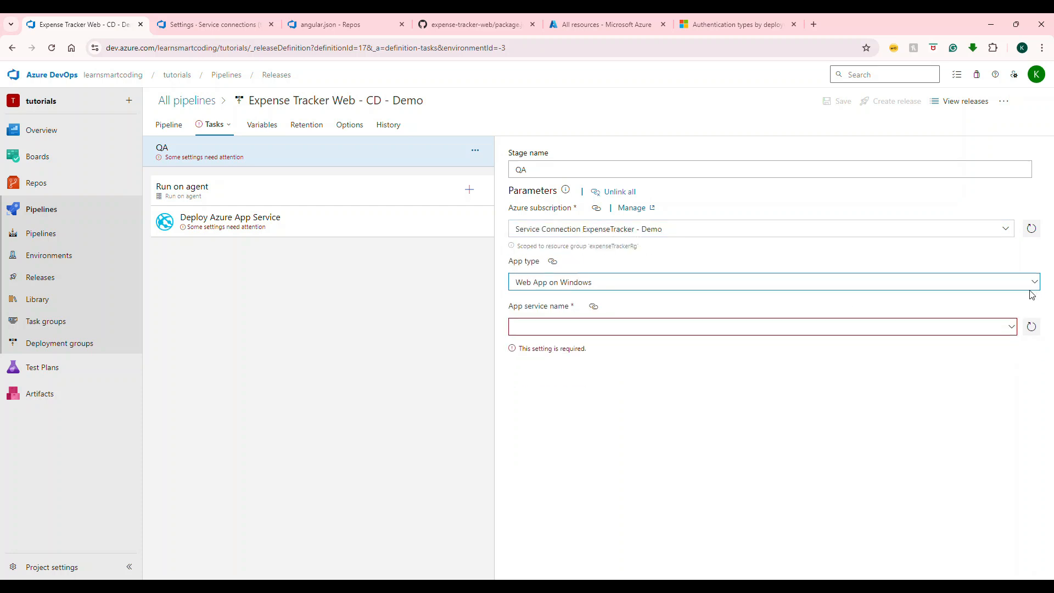
{"action": "left_click", "coordinate": [564, 287]}
{"action": "left_click", "coordinate": [556, 298]}
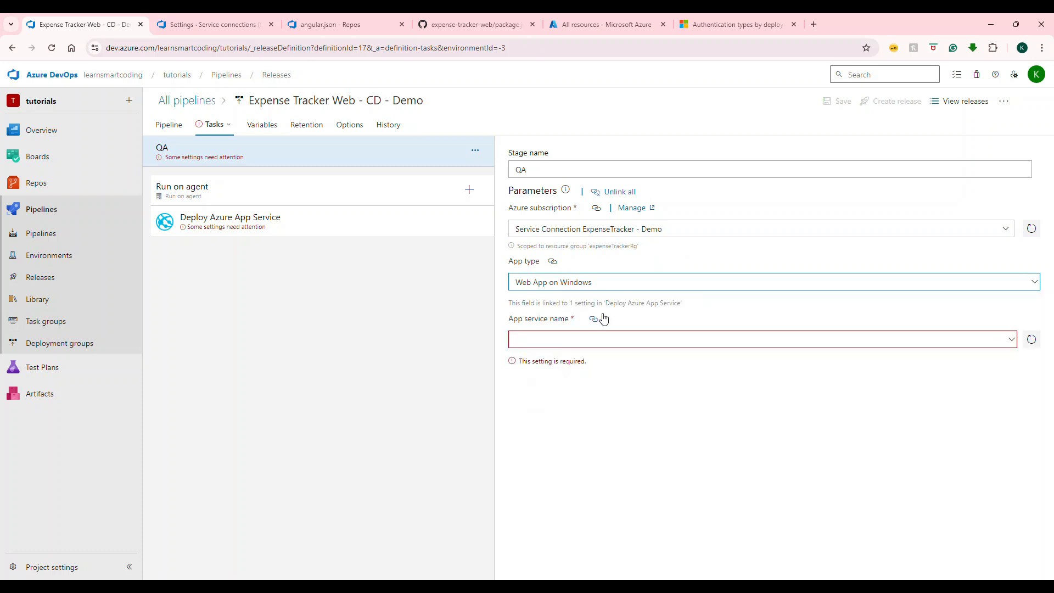
{"action": "left_click", "coordinate": [1012, 341]}
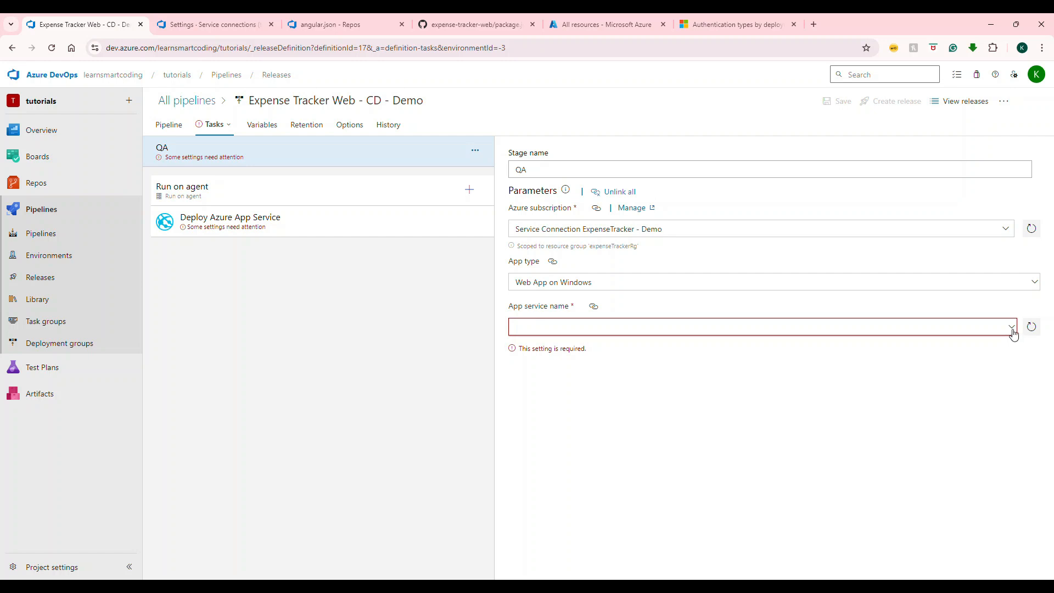
{"action": "left_click", "coordinate": [1013, 329]}
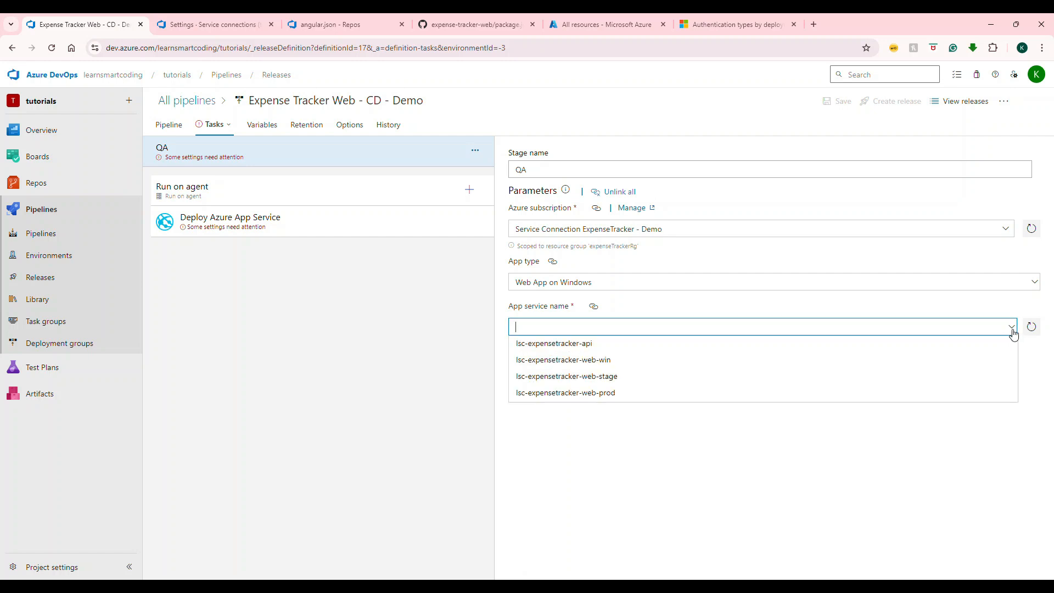
{"action": "left_click", "coordinate": [726, 370]}
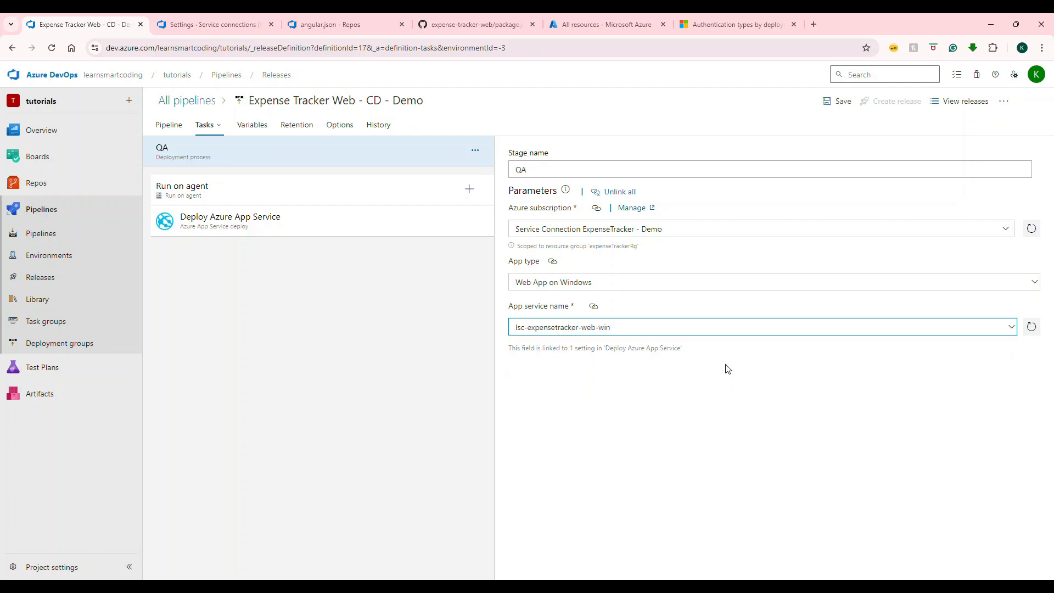
- Set the package of the QA stage's Deploy Azure App Service task to the drop folder of _expense-tracker-web-demo
{"action": "left_click", "coordinate": [341, 191]}
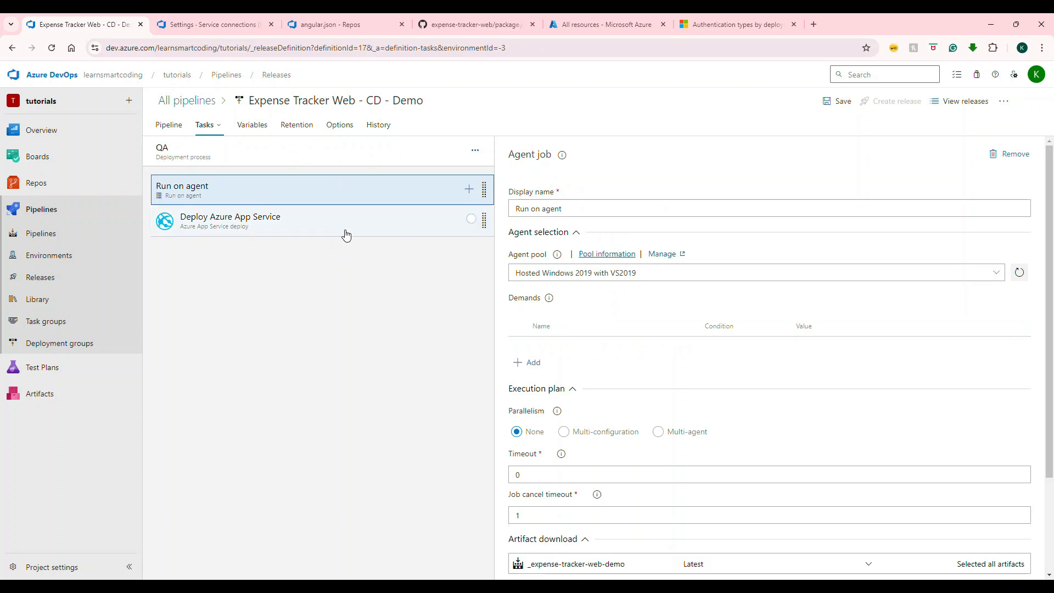
{"action": "left_click", "coordinate": [346, 235]}
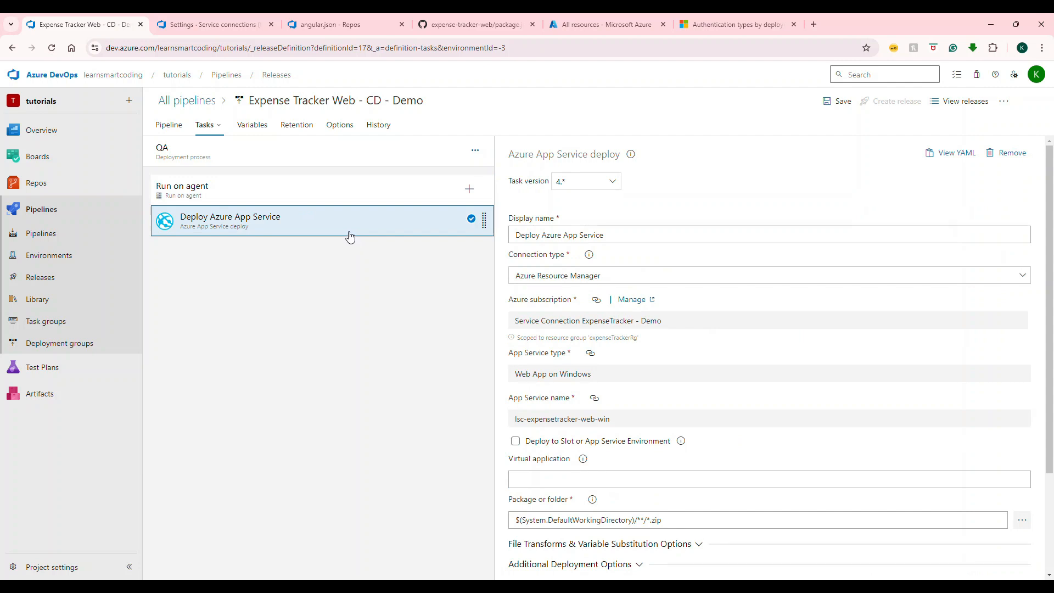
{"action": "scroll", "coordinate": [765, 304], "scroll_direction": "down", "scroll_amount": 3}
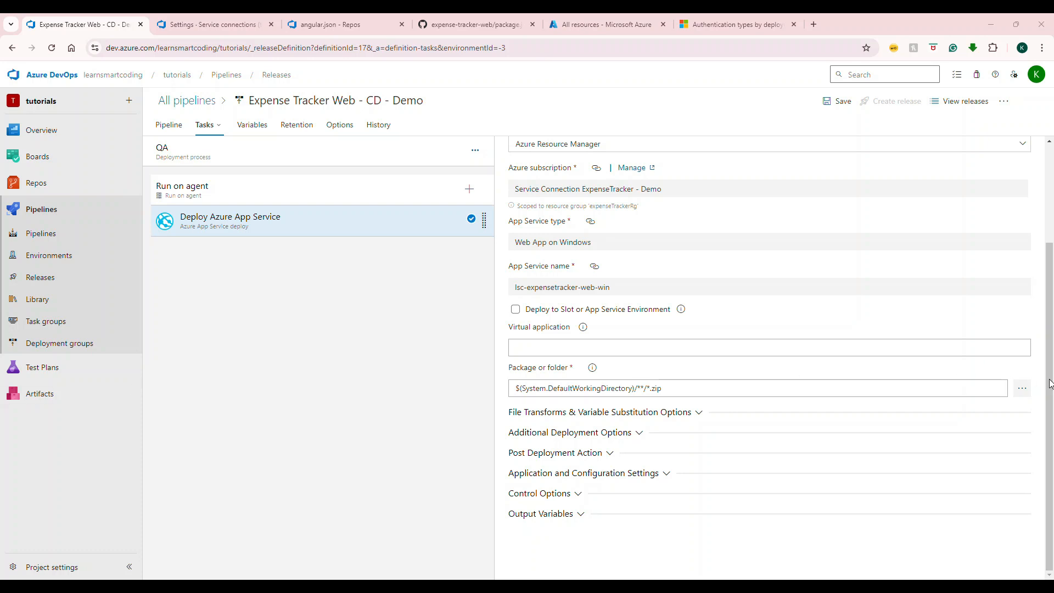
{"action": "left_click", "coordinate": [1023, 388]}
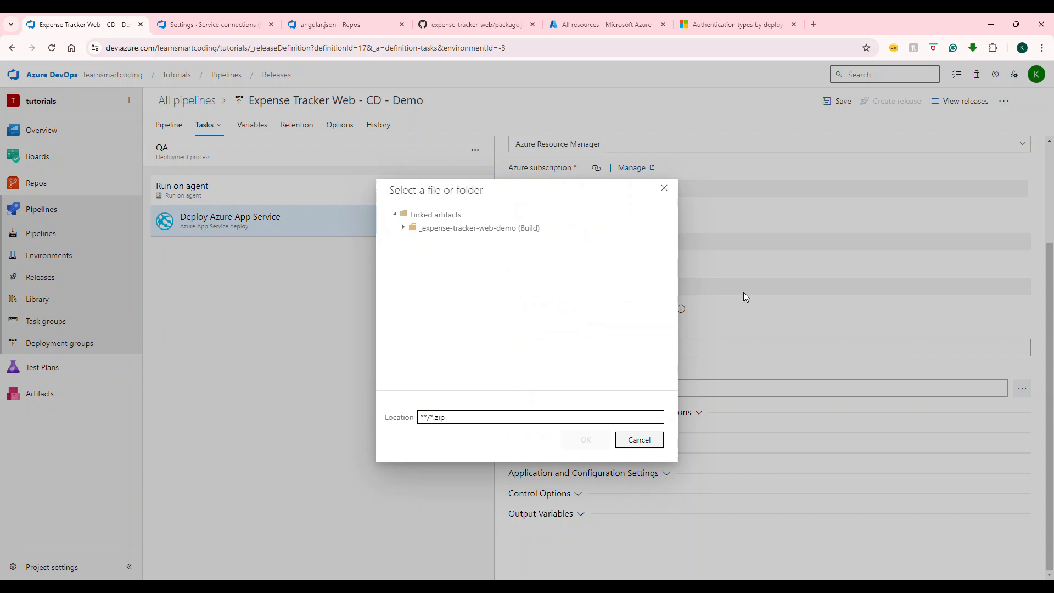
{"action": "left_click", "coordinate": [519, 231]}
{"action": "left_click", "coordinate": [404, 227]}
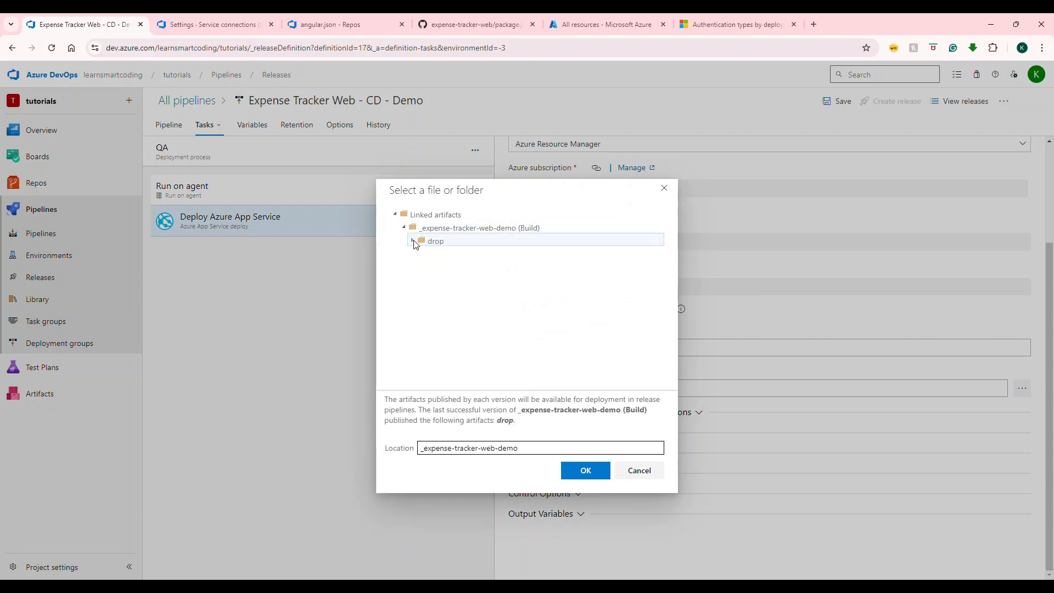
{"action": "left_click", "coordinate": [418, 244]}
{"action": "double_click", "coordinate": [426, 243]}
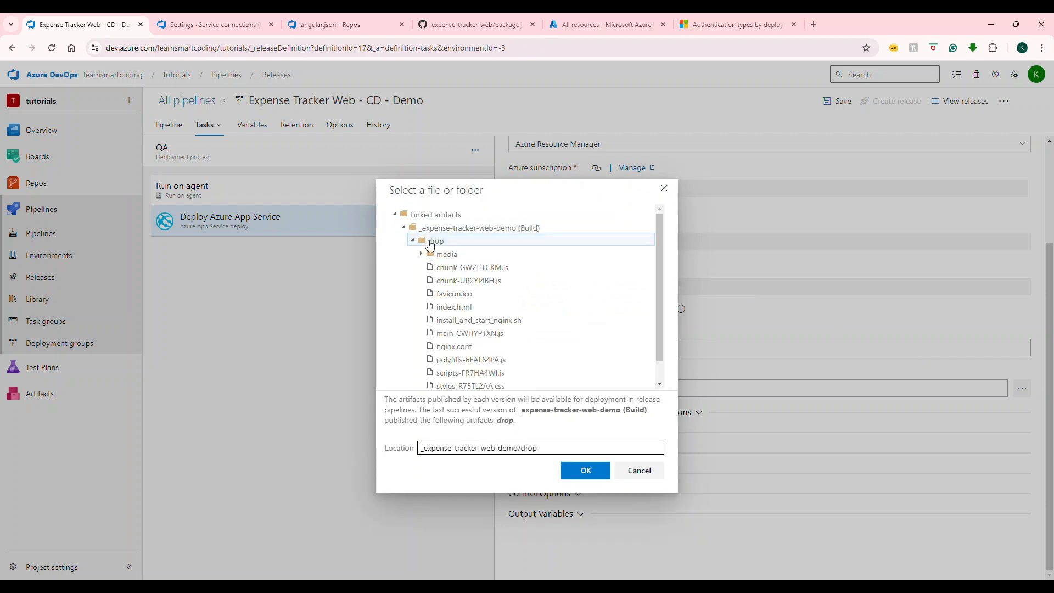
{"action": "left_click", "coordinate": [587, 471]}
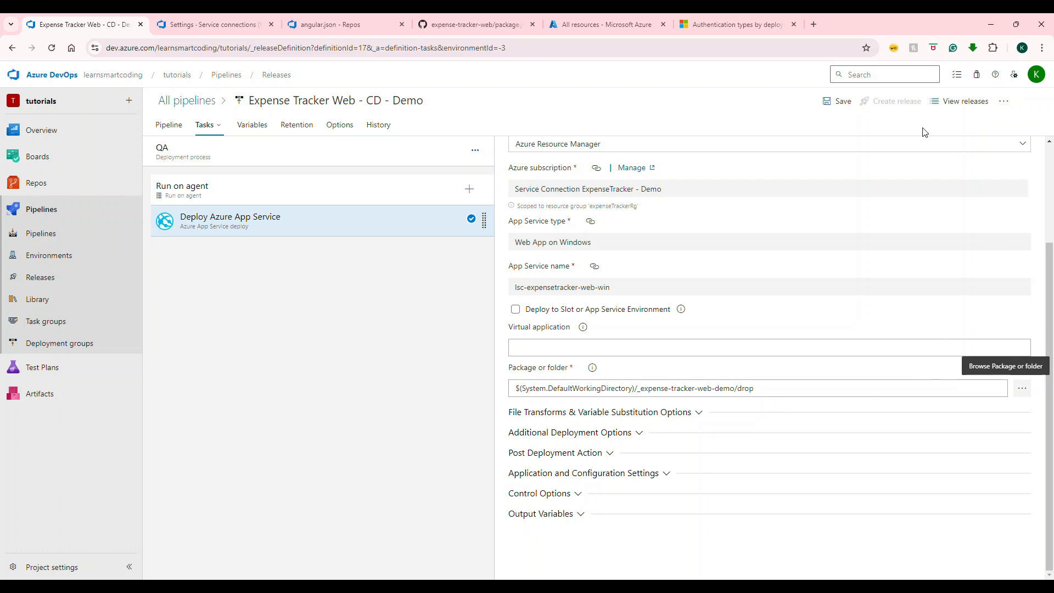
- Save the release pipeline and return to its overview of artifacts and stages
{"action": "left_click", "coordinate": [847, 108]}
{"action": "left_click", "coordinate": [577, 365]}
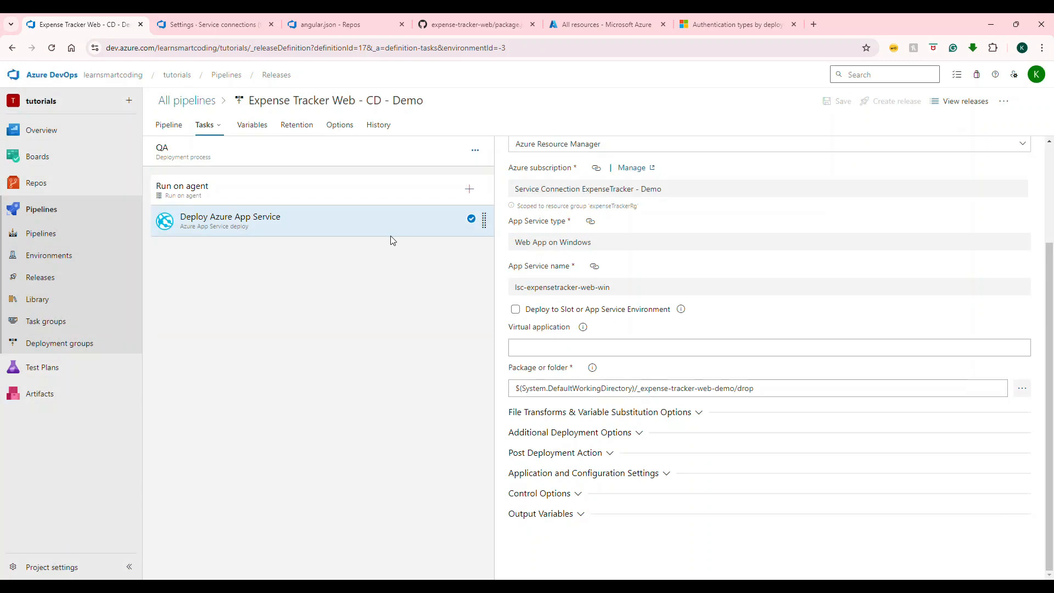
{"action": "left_click", "coordinate": [172, 128]}
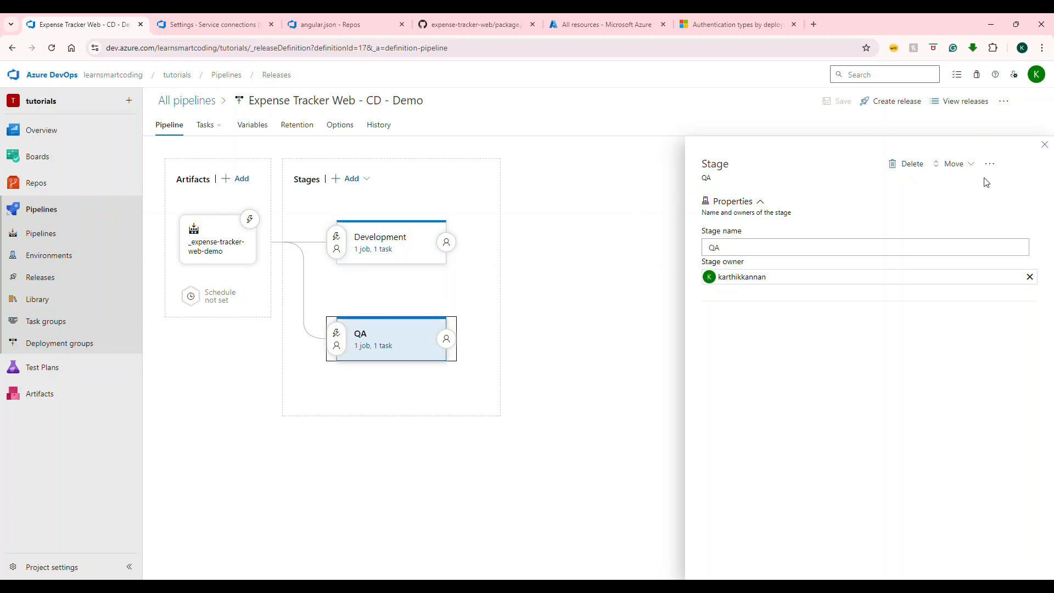
{"action": "left_click", "coordinate": [1045, 146]}
- Try adding a stage after Development from the Azure App Service deployment template and delete it
{"action": "mouse_move", "coordinate": [400, 265]}
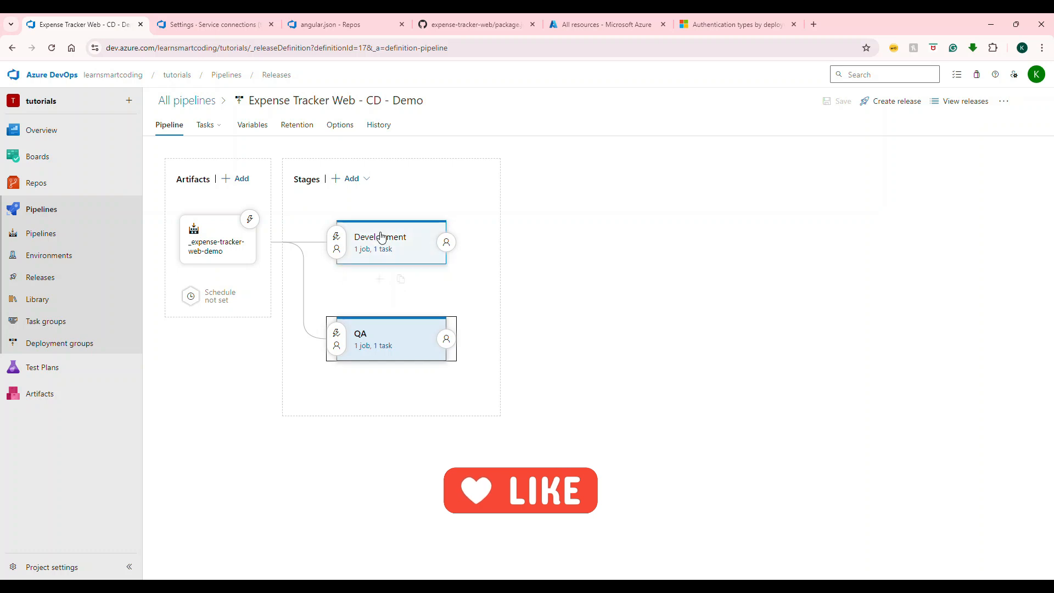
{"action": "left_click", "coordinate": [384, 284]}
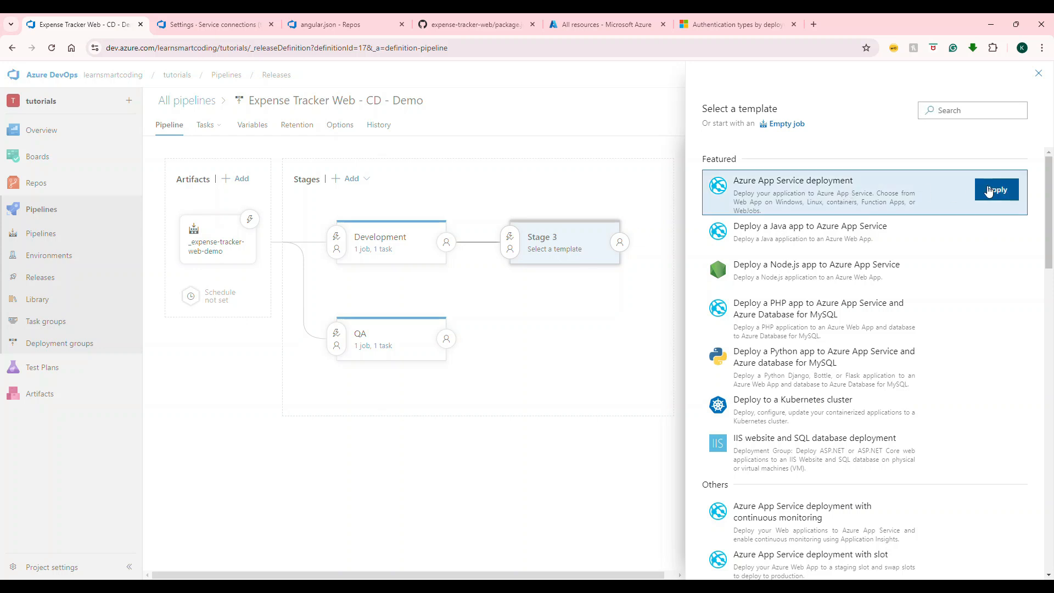
{"action": "left_click", "coordinate": [991, 190]}
{"action": "left_click_drag", "start_coordinate": [760, 251], "coordinate": [648, 262]}
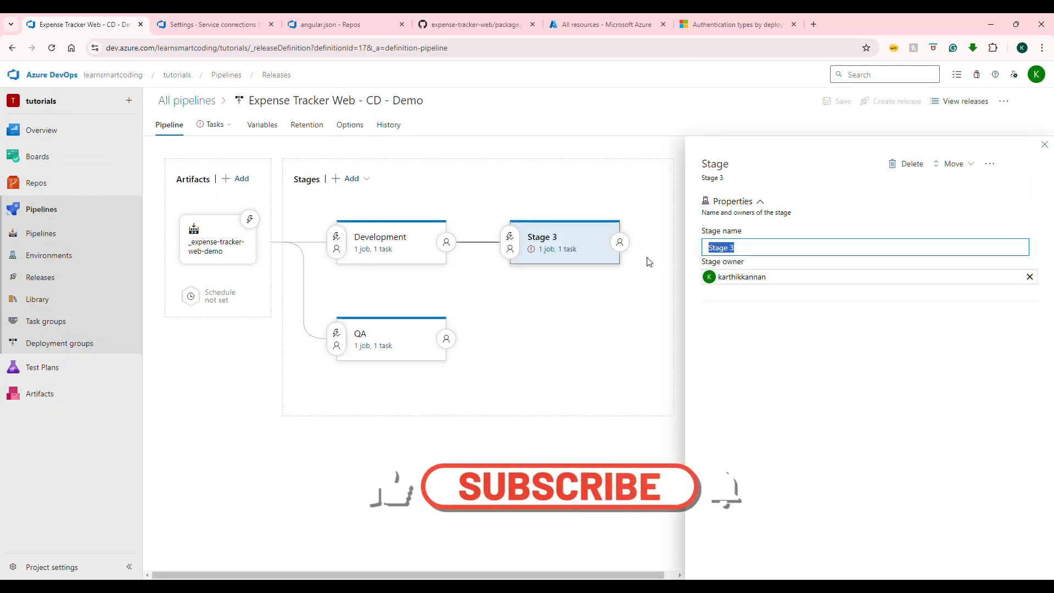
{"action": "type", "text": "sta"}
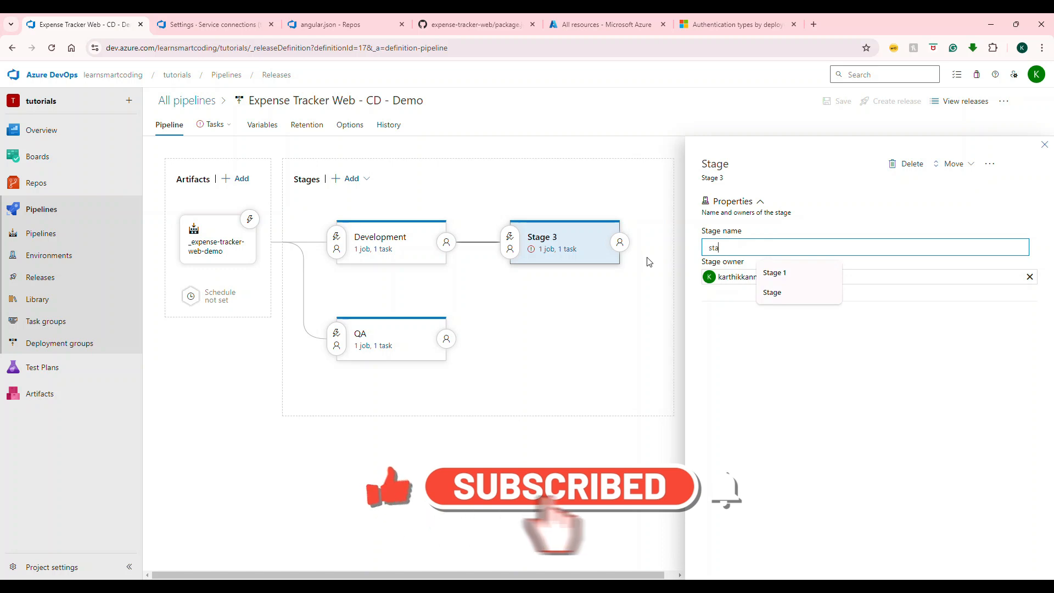
{"action": "key", "text": "Escape"}
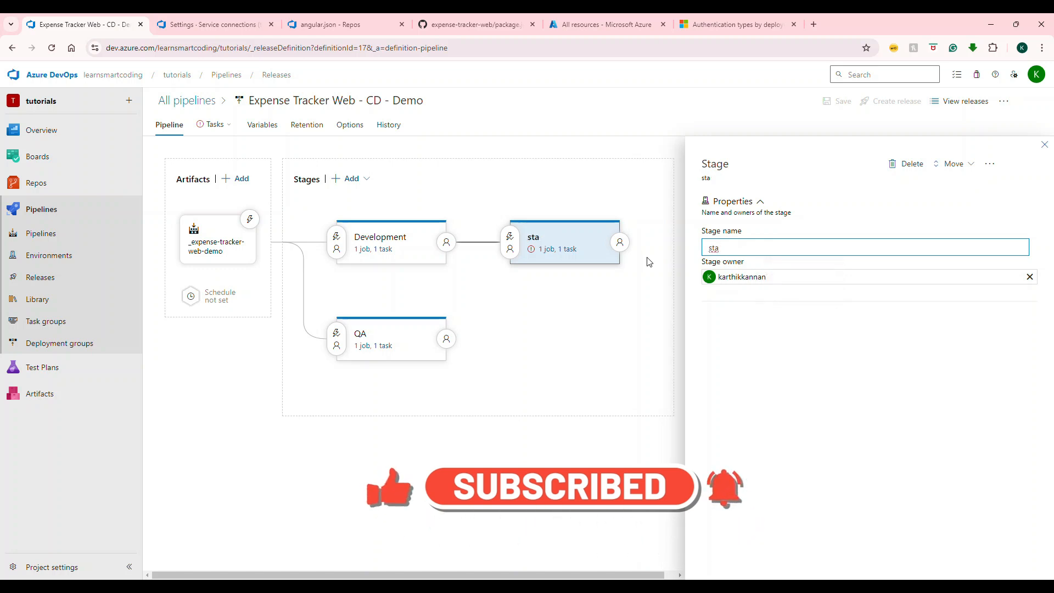
{"action": "left_click", "coordinate": [649, 262]}
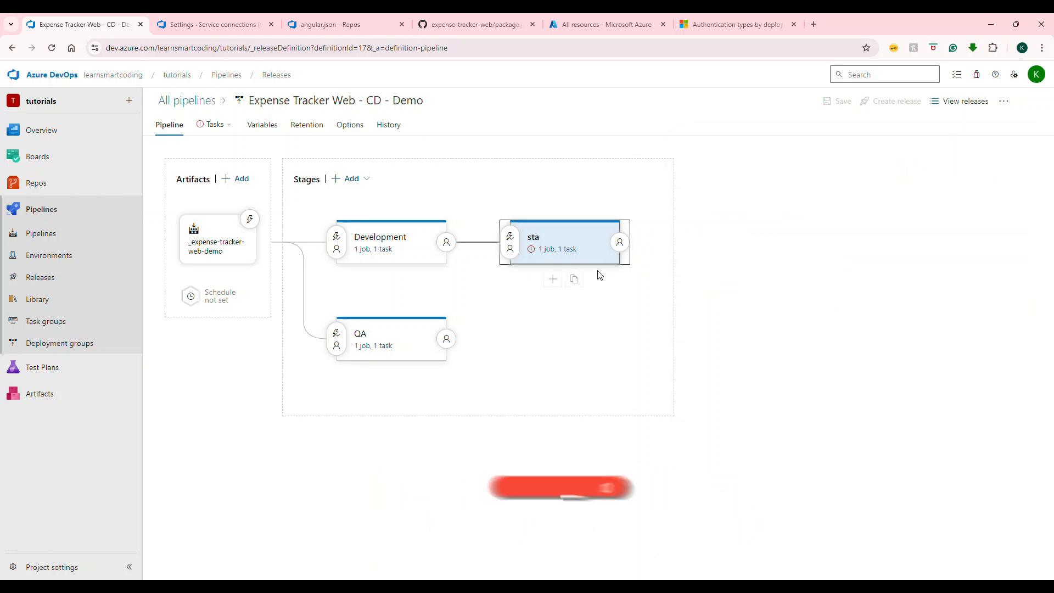
{"action": "left_click", "coordinate": [593, 257]}
{"action": "key", "text": "Delete"}
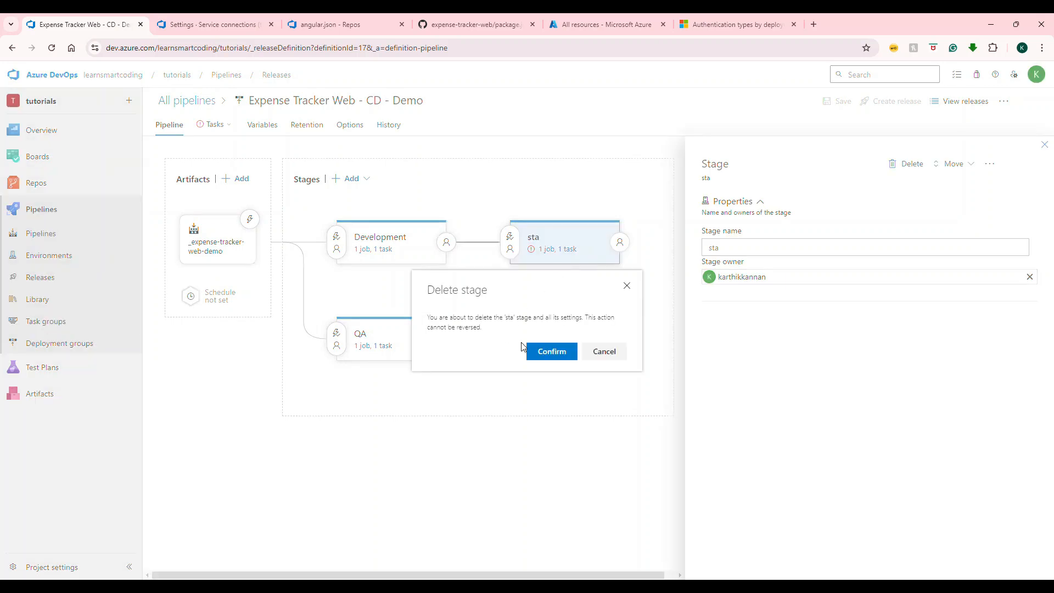
{"action": "left_click", "coordinate": [546, 351]}
- Add a stage after QA from the Azure App Service deployment template and name it UAT
{"action": "mouse_move", "coordinate": [440, 353]}
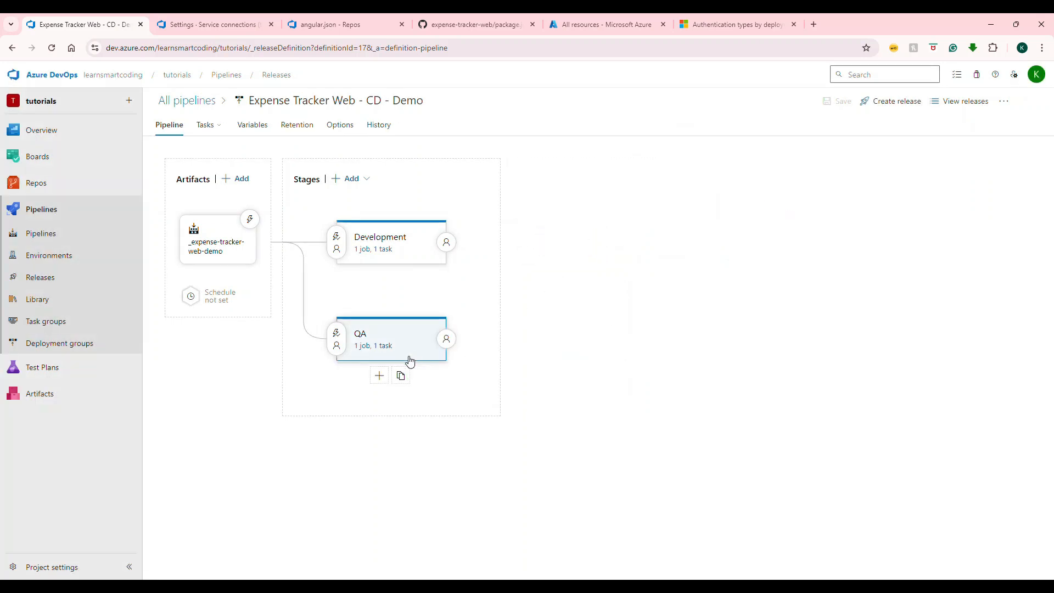
{"action": "left_click", "coordinate": [379, 375]}
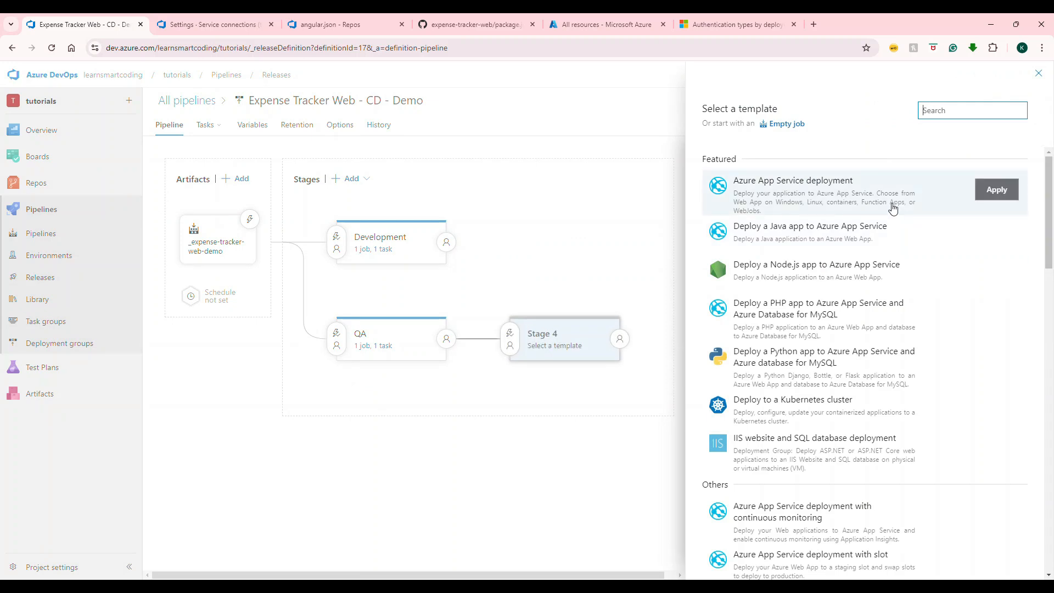
{"action": "left_click", "coordinate": [986, 193]}
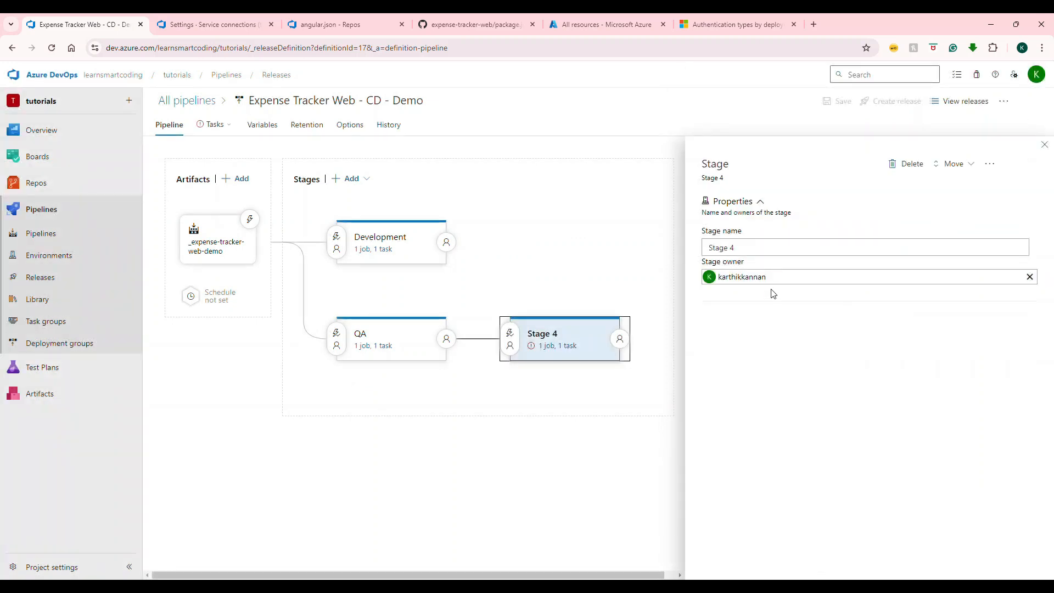
{"action": "left_click", "coordinate": [758, 250]}
{"action": "key", "text": "ctrl+a"}
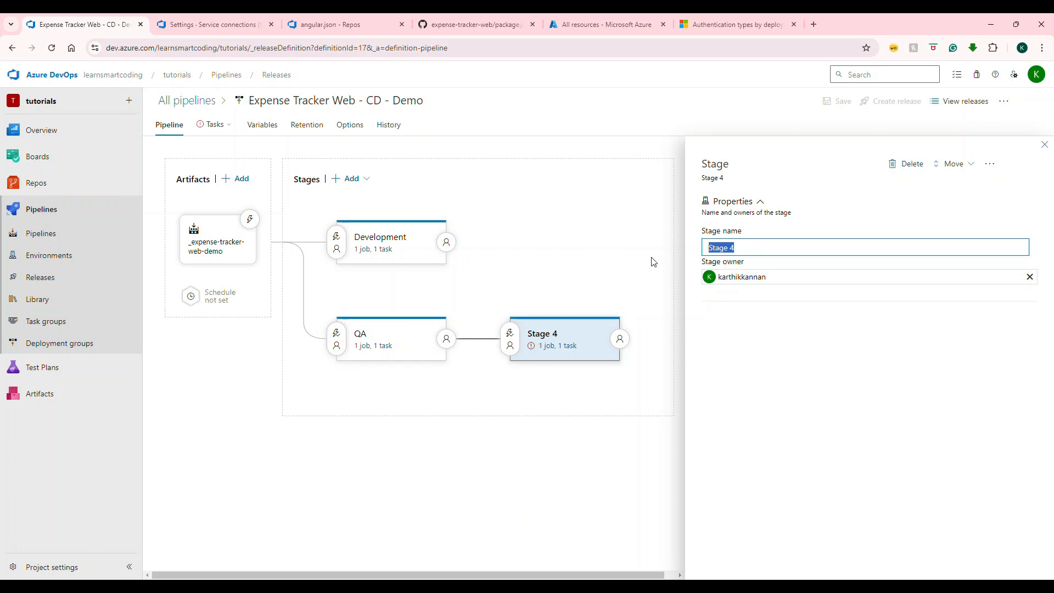
{"action": "type", "text": "Stage"}
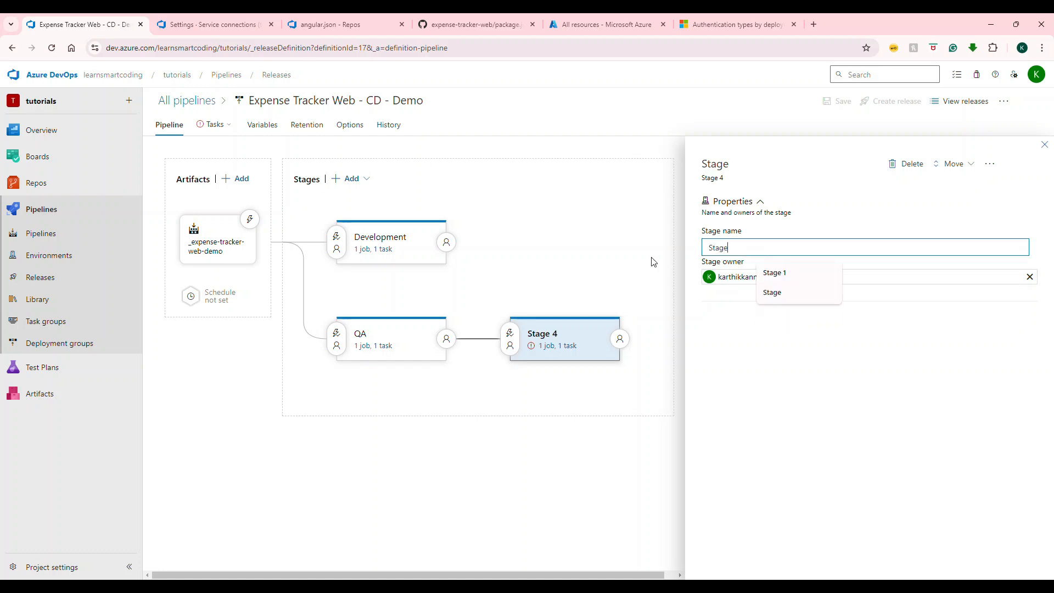
{"action": "key", "text": "ctrl+a"}
{"action": "type", "text": "UA"}
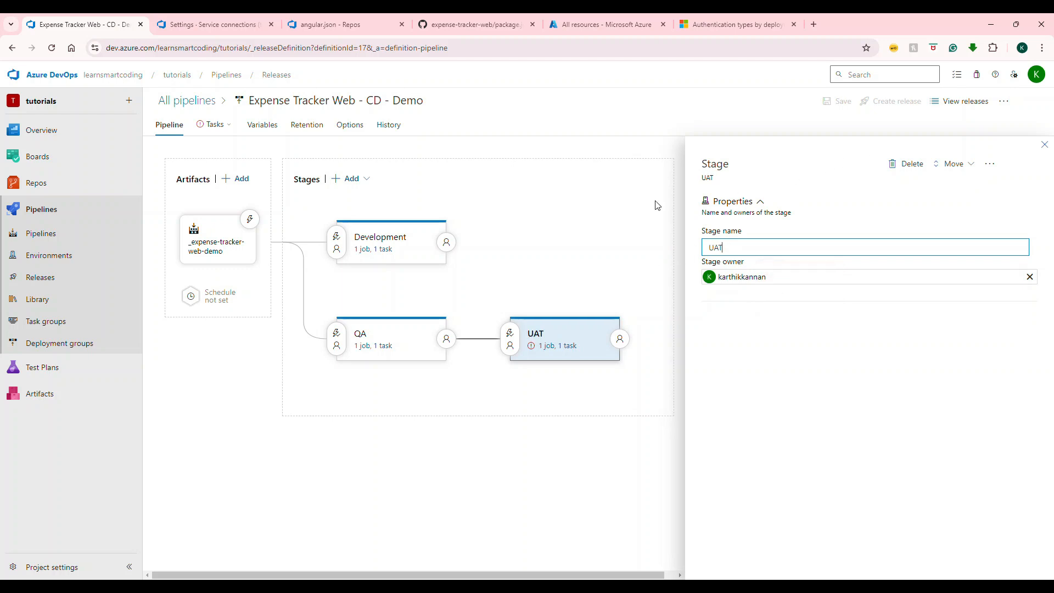
- Open the UAT stage's tasks and set its Azure subscription to Service Connection ExpenseTracker - Demo
{"action": "left_click", "coordinate": [563, 347]}
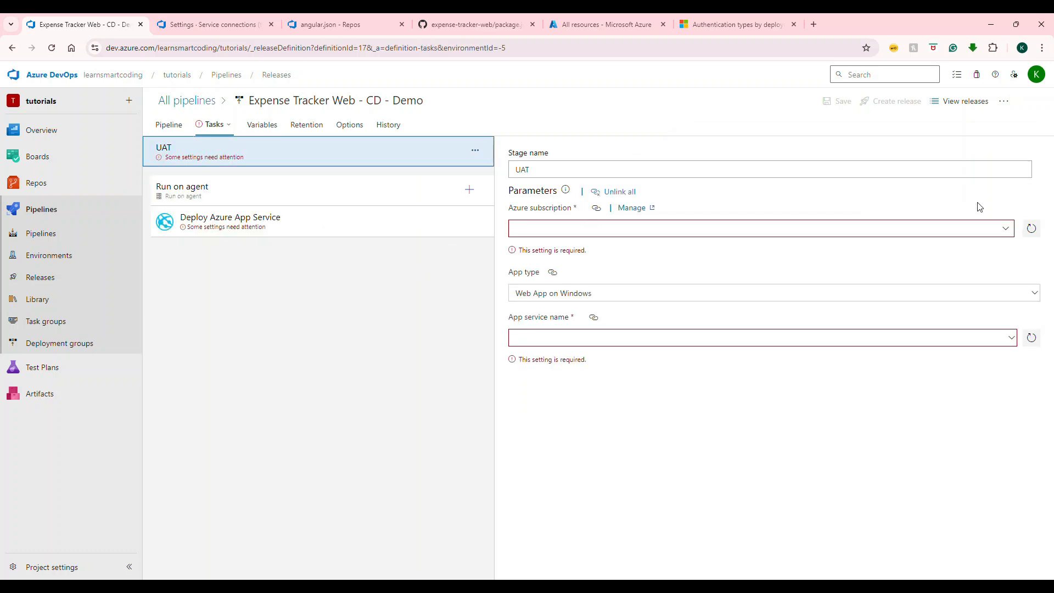
{"action": "left_click", "coordinate": [1005, 230]}
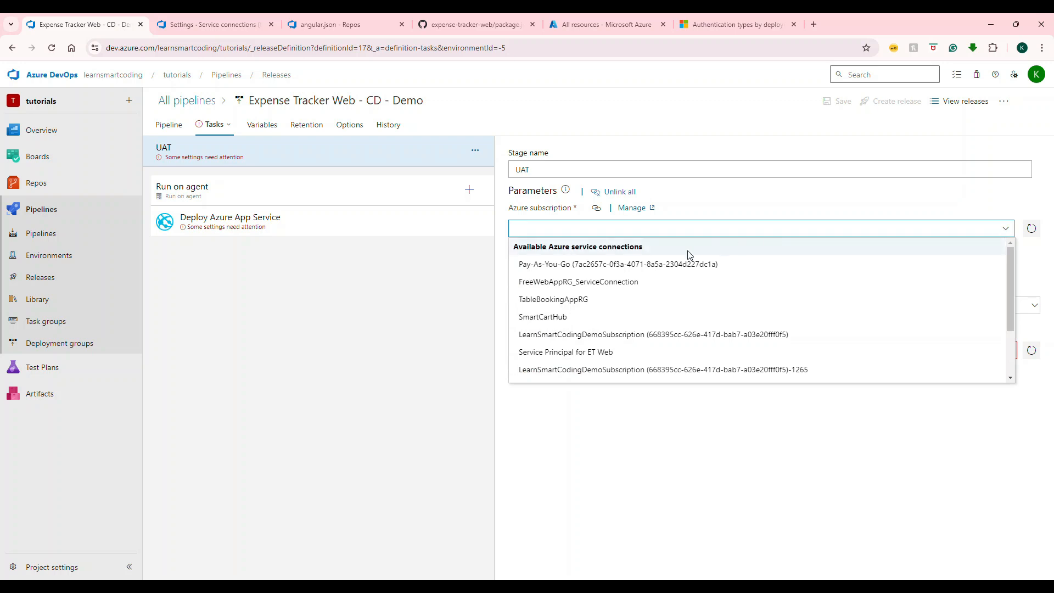
{"action": "scroll", "coordinate": [635, 286], "scroll_direction": "down", "scroll_amount": 2}
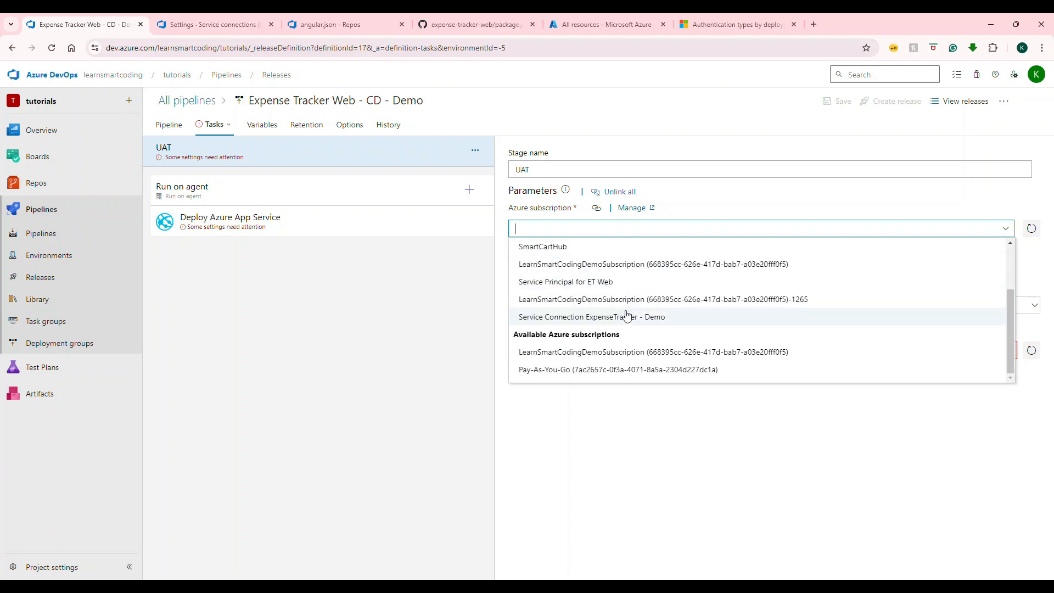
{"action": "left_click", "coordinate": [659, 313]}
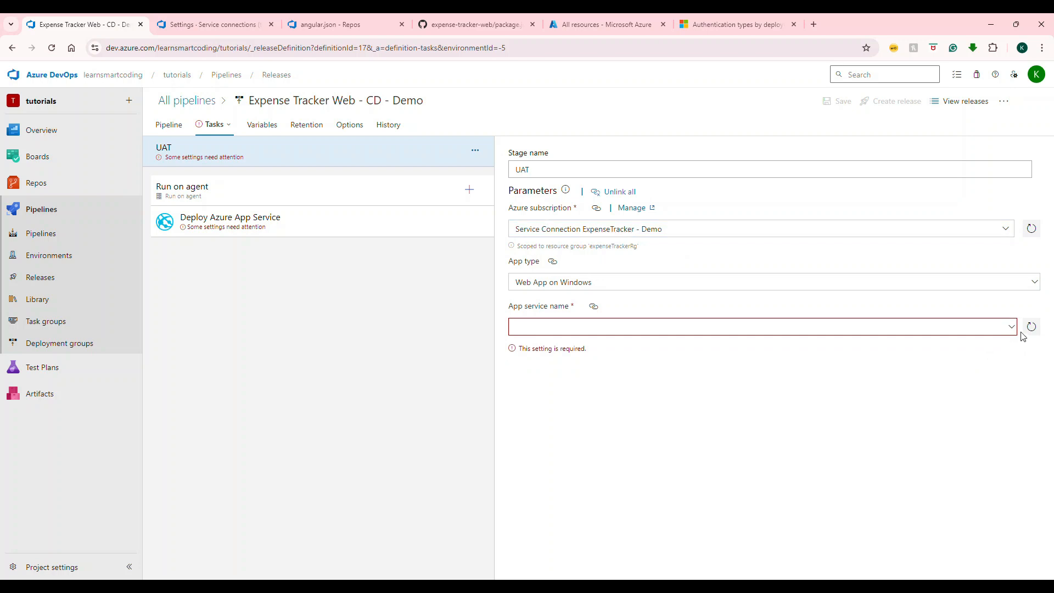
- Choose lsc-expensetracker-web-stage as the UAT stage's app service and save the release pipeline
{"action": "left_click", "coordinate": [1014, 329]}
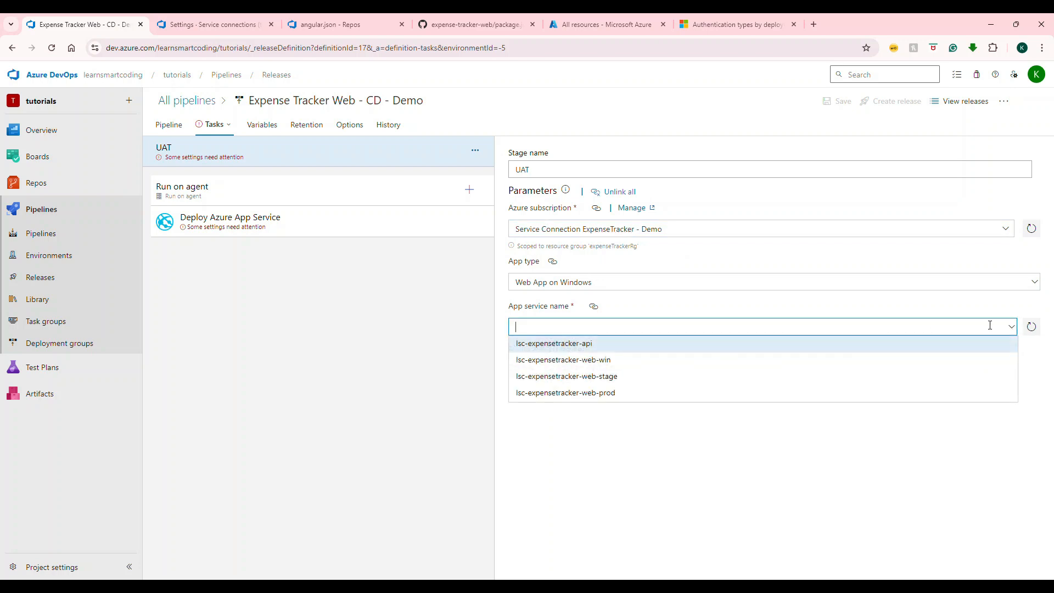
{"action": "left_click", "coordinate": [662, 379]}
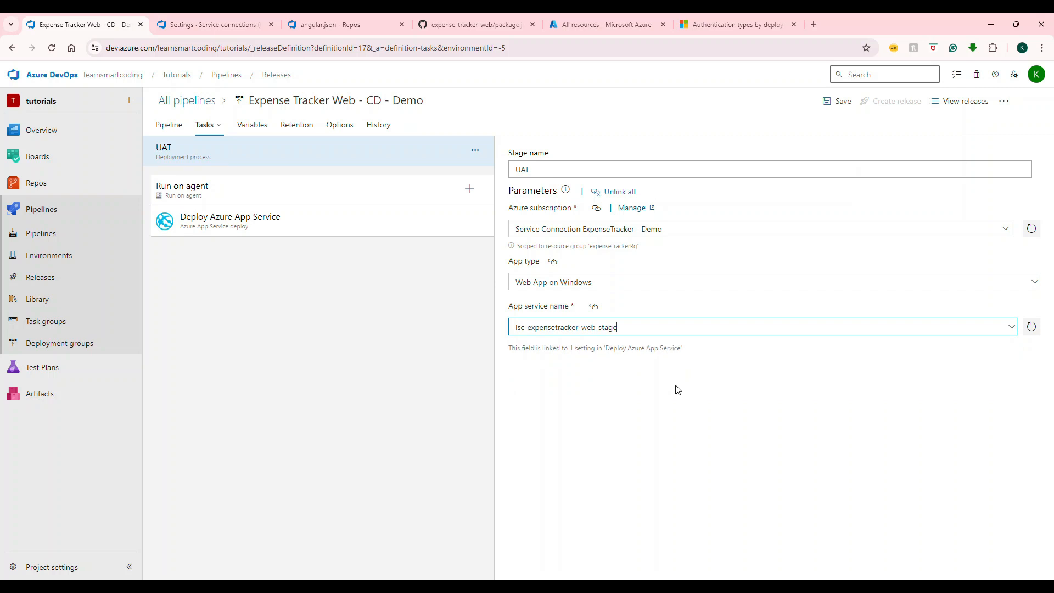
{"action": "left_click", "coordinate": [835, 102]}
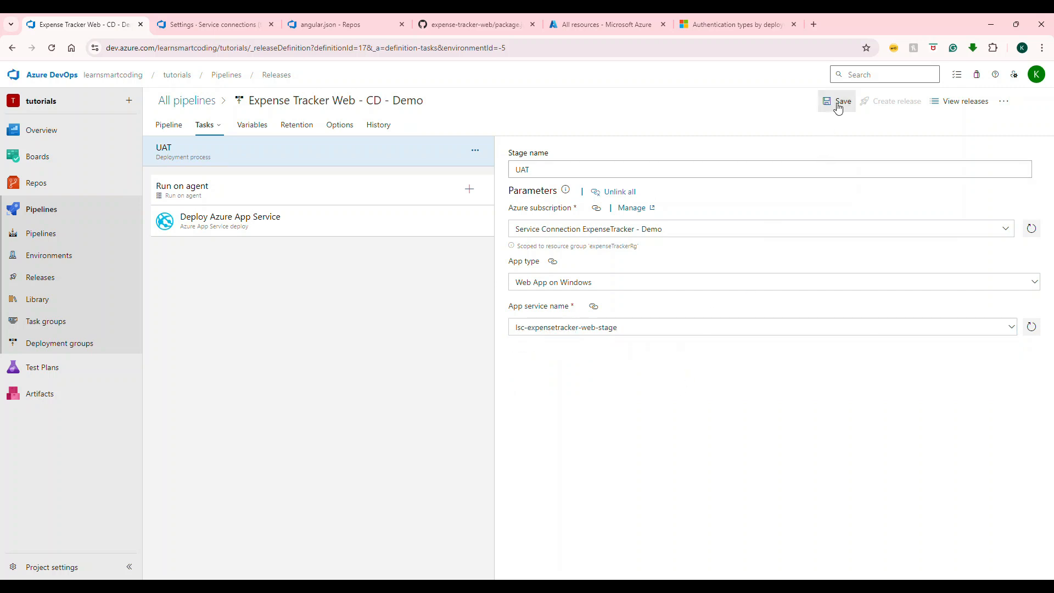
{"action": "left_click", "coordinate": [577, 365]}
- Set the package folder of UAT's Deploy Azure App Service task to the _expense-tracker-web-demo/drop artifact and save the release pipeline
{"action": "left_click", "coordinate": [412, 229]}
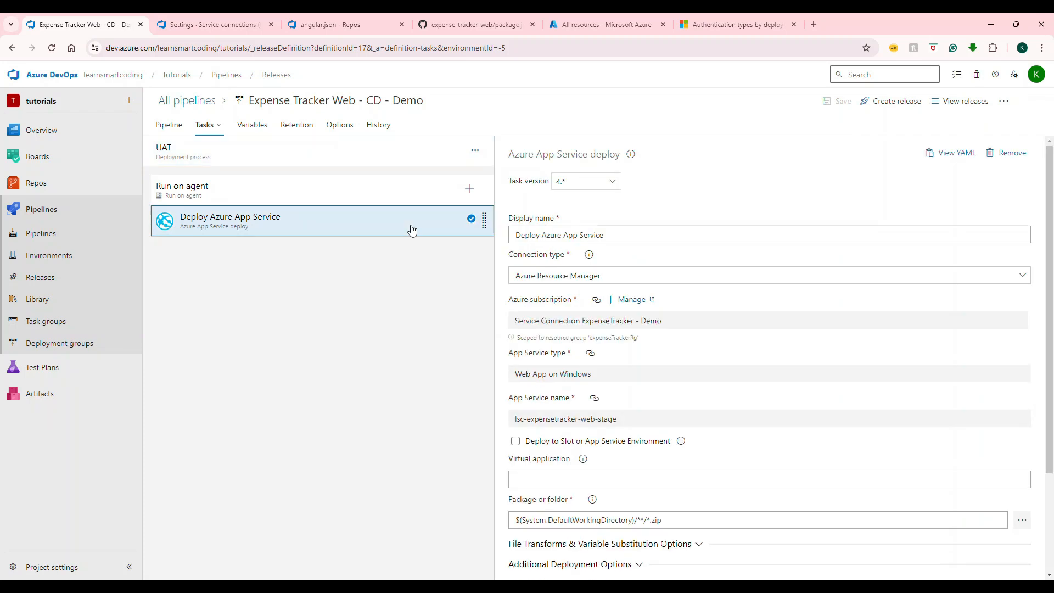
{"action": "scroll", "coordinate": [897, 361], "scroll_direction": "down", "scroll_amount": 3}
{"action": "scroll", "coordinate": [897, 361], "scroll_direction": "up", "scroll_amount": 3}
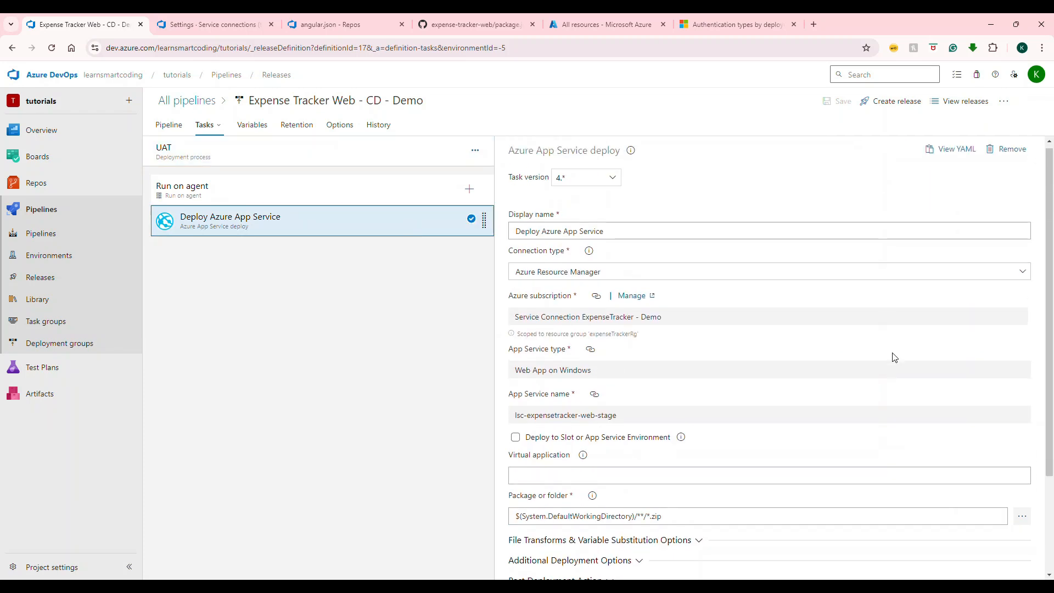
{"action": "scroll", "coordinate": [893, 358], "scroll_direction": "down", "scroll_amount": 3}
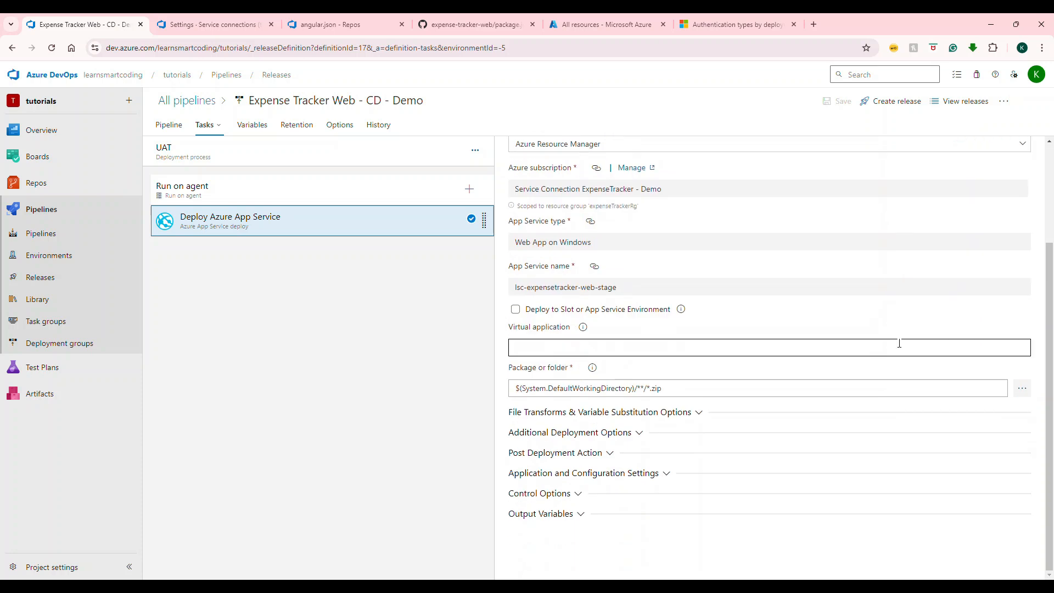
{"action": "left_click", "coordinate": [1021, 388]}
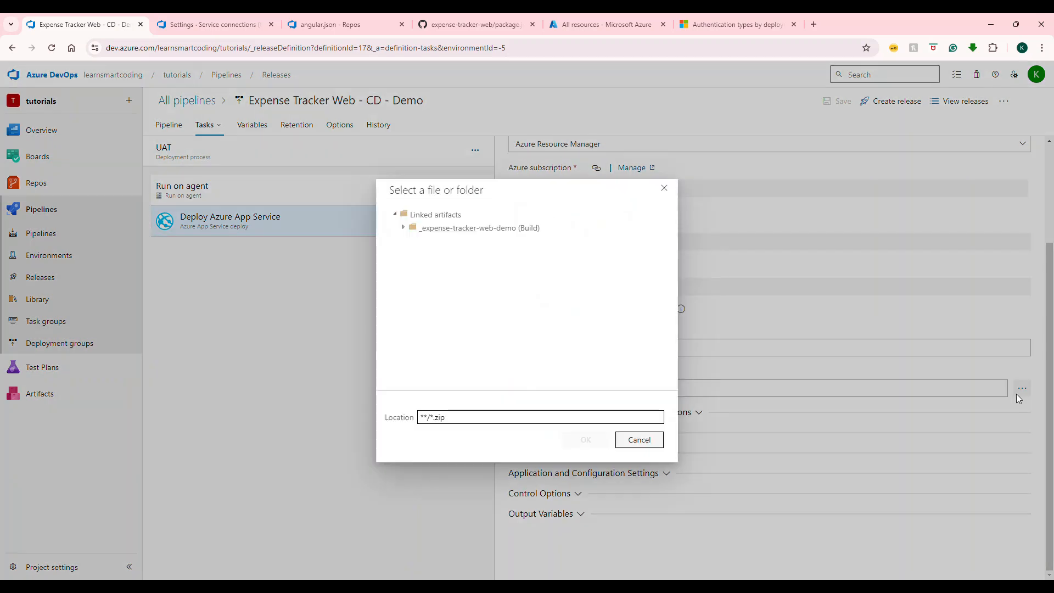
{"action": "left_click", "coordinate": [455, 228]}
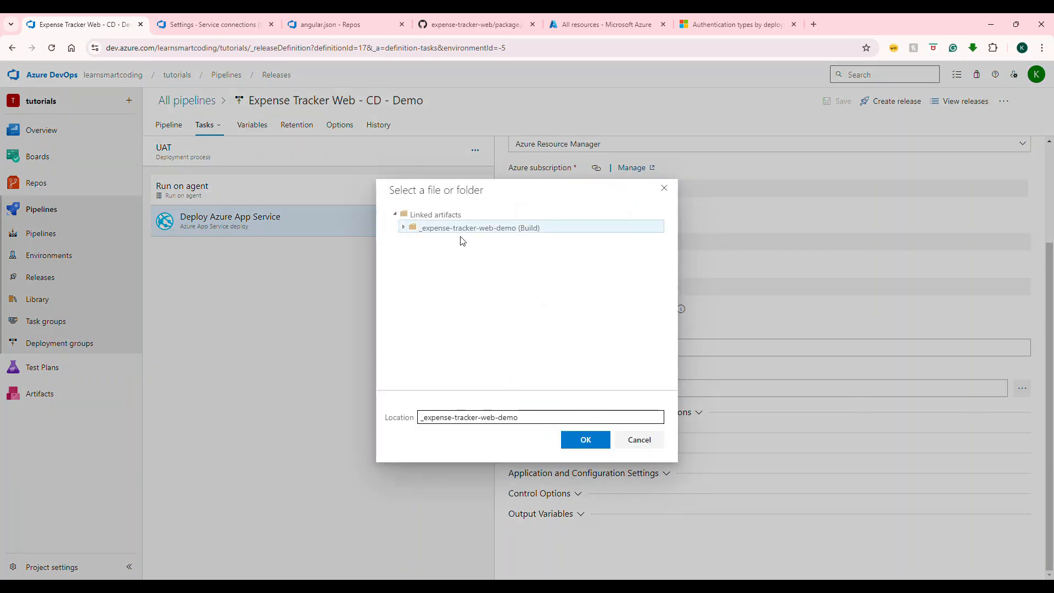
{"action": "left_click", "coordinate": [439, 247]}
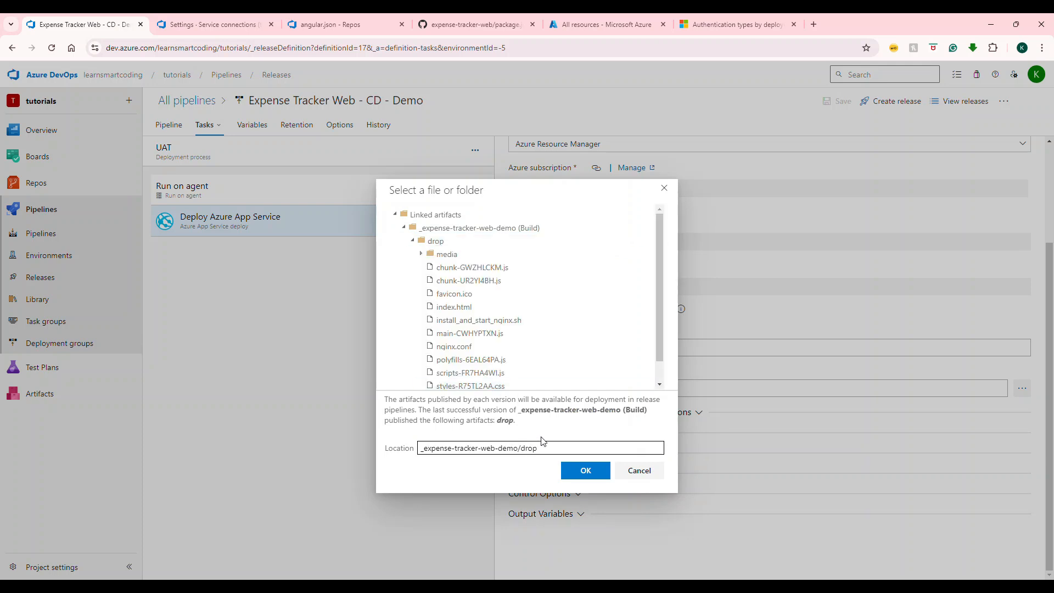
{"action": "left_click", "coordinate": [585, 471]}
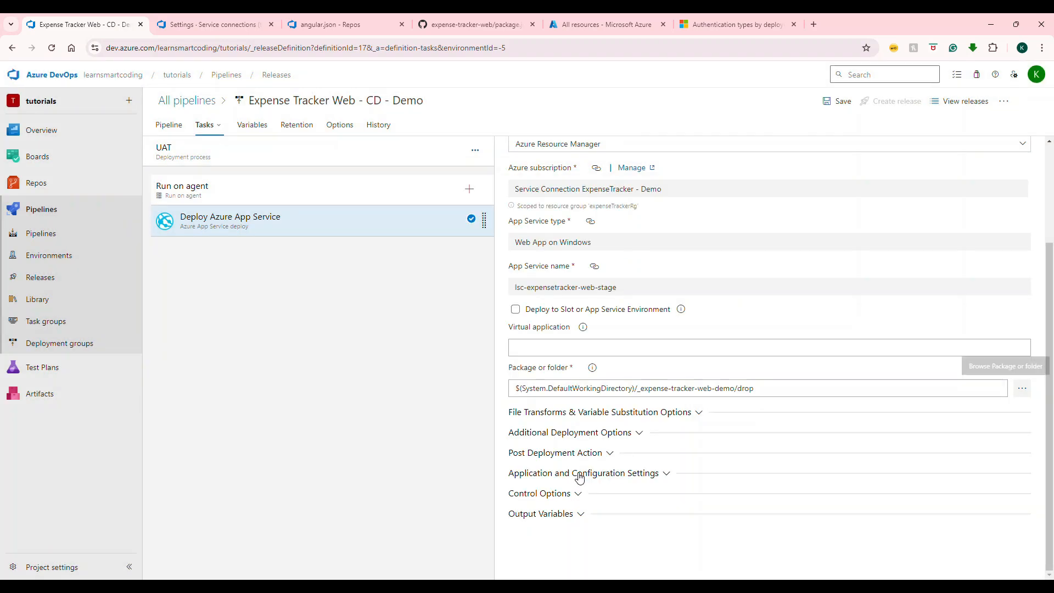
{"action": "left_click", "coordinate": [837, 101]}
{"action": "left_click", "coordinate": [566, 367]}
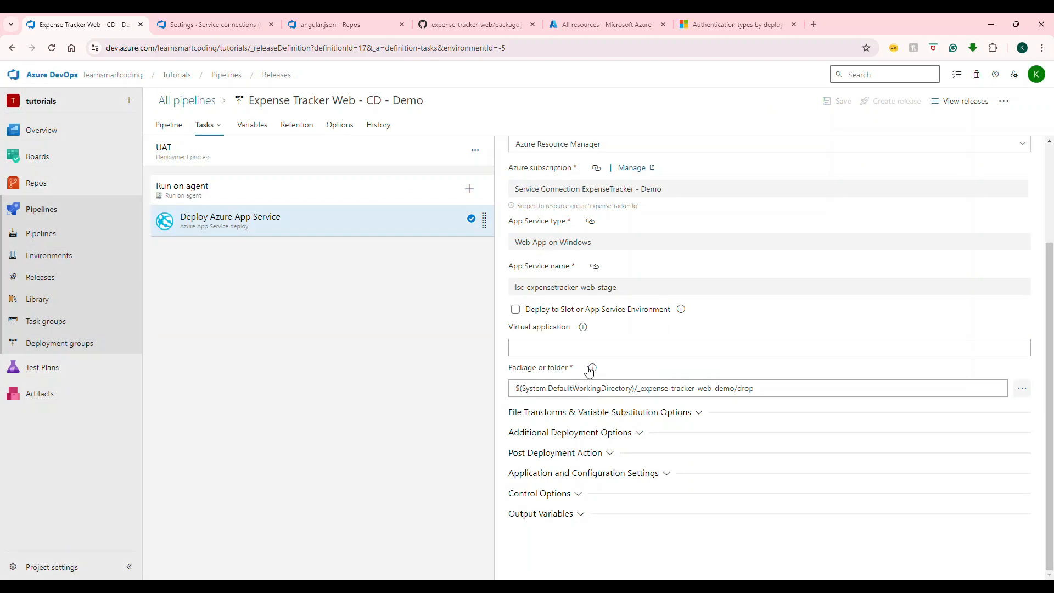
- Add a stage after UAT from the Azure App Service deployment template and name it Production
{"action": "left_click", "coordinate": [165, 130]}
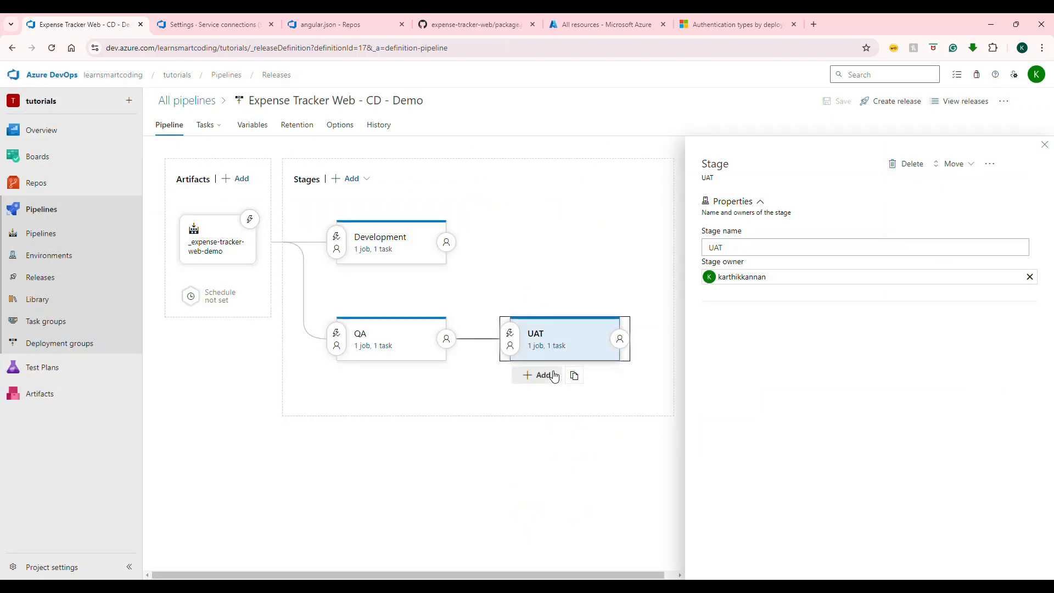
{"action": "left_click", "coordinate": [556, 373]}
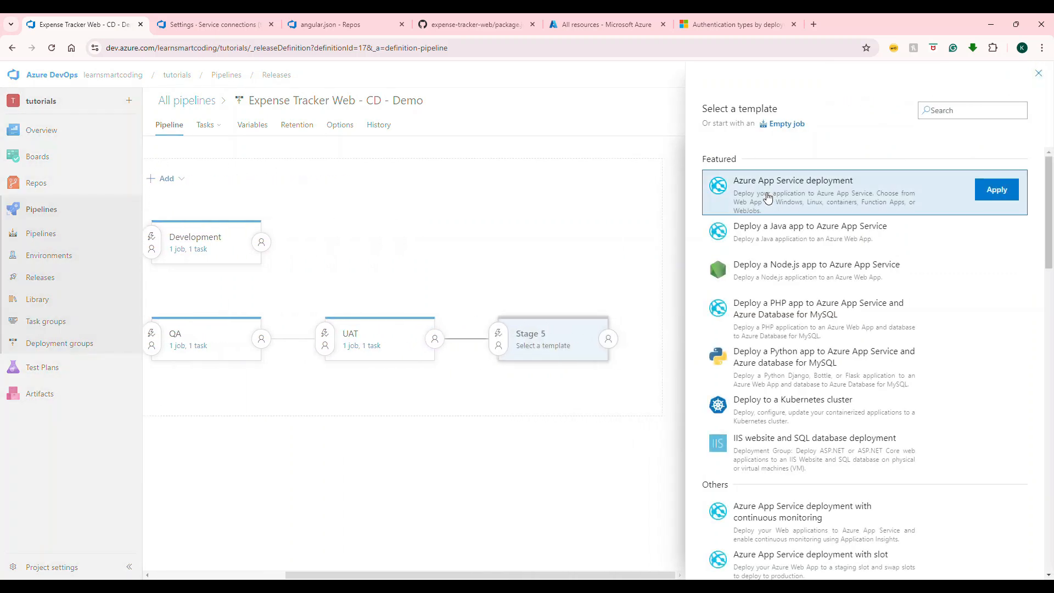
{"action": "left_click", "coordinate": [995, 193]}
{"action": "left_click", "coordinate": [547, 338]}
{"action": "triple_click", "coordinate": [738, 246]}
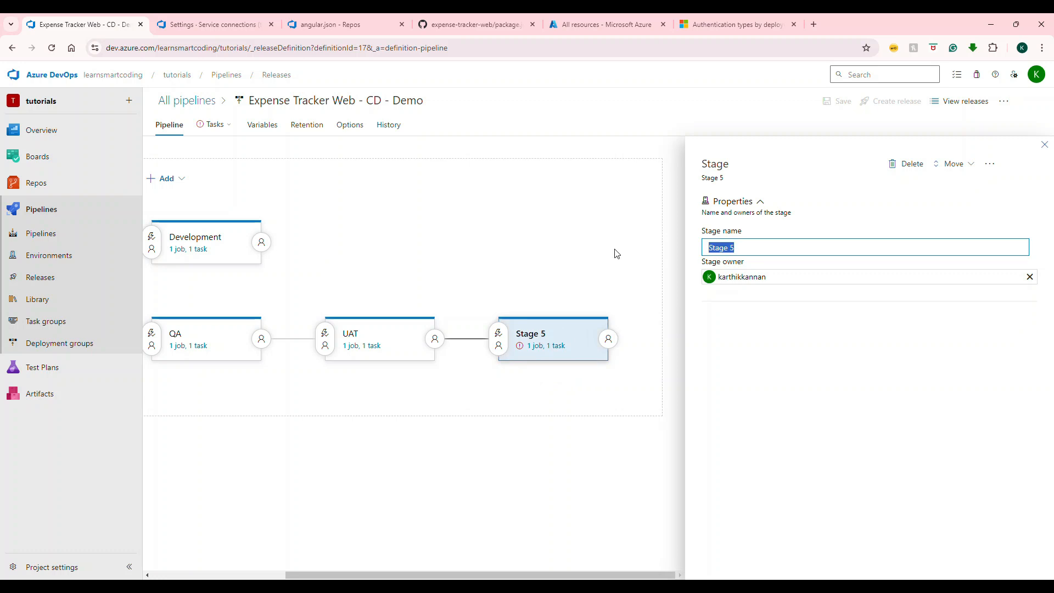
{"action": "type", "text": "Production"}
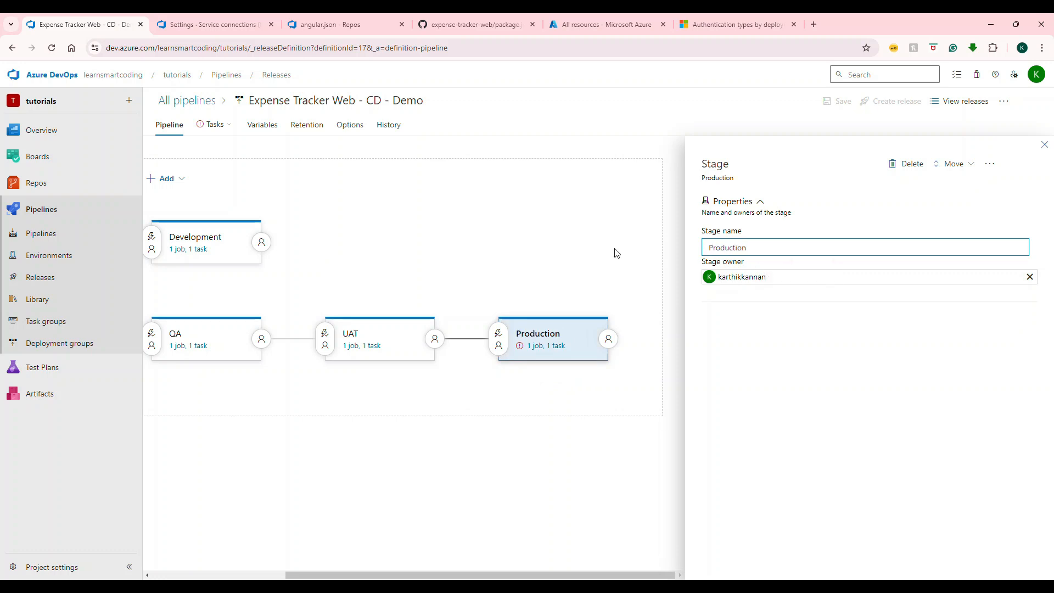
{"action": "left_click", "coordinate": [1045, 145]}
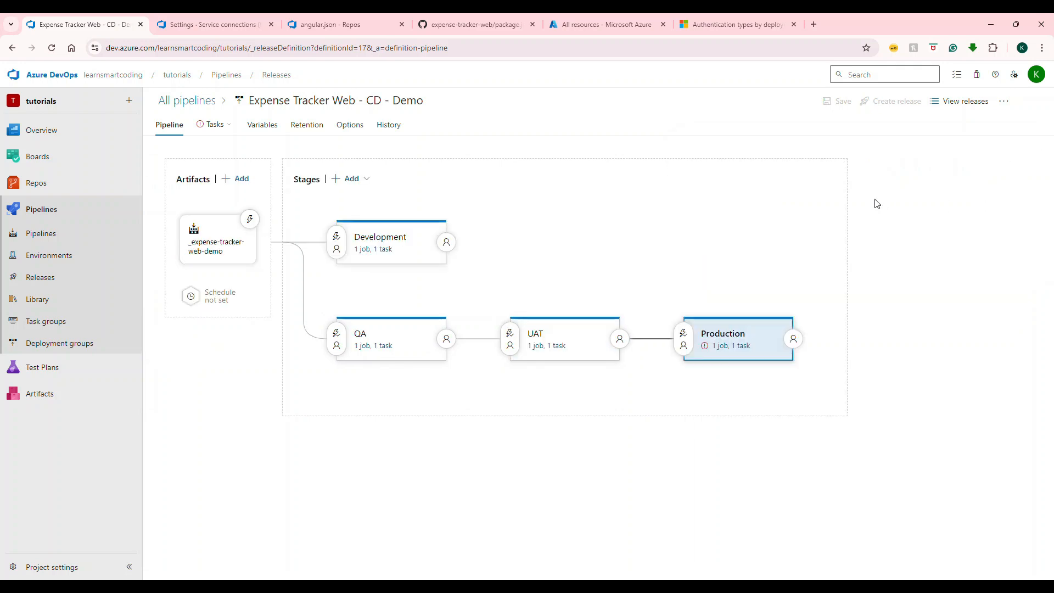
- Set the Production stage's Azure subscription to Service Connection ExpenseTracker - Demo and its app service to lsc-expensetracker-web-prod
{"action": "left_click", "coordinate": [734, 346]}
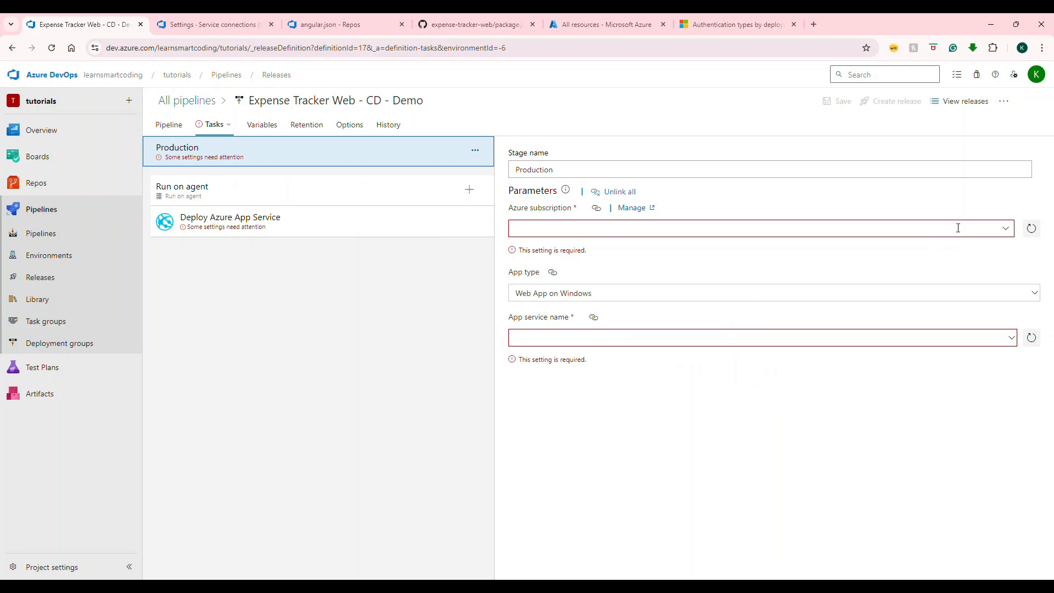
{"action": "left_click", "coordinate": [1006, 228]}
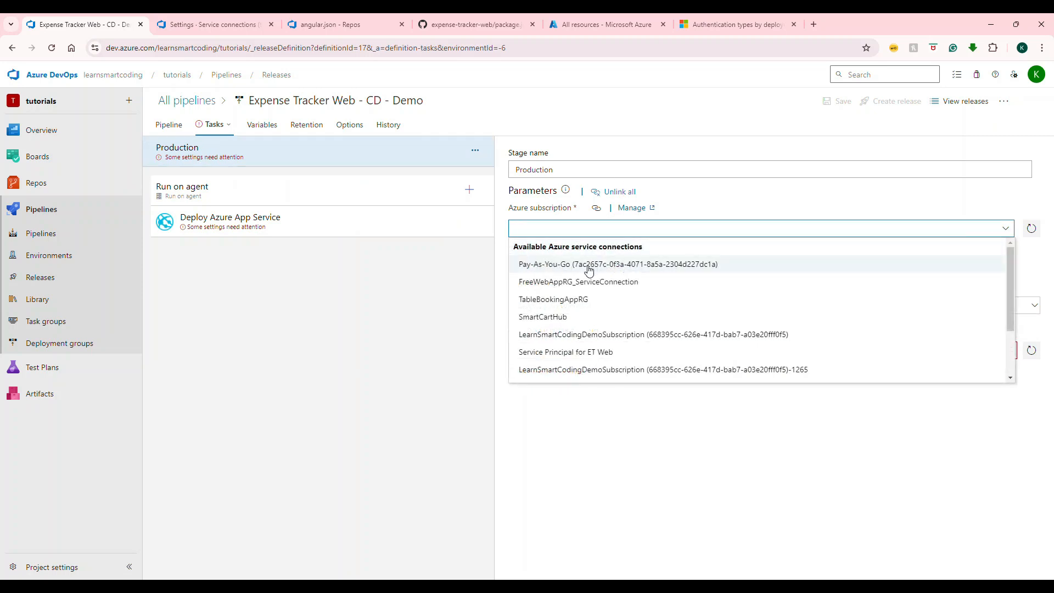
{"action": "scroll", "coordinate": [577, 283], "scroll_direction": "down", "scroll_amount": 1}
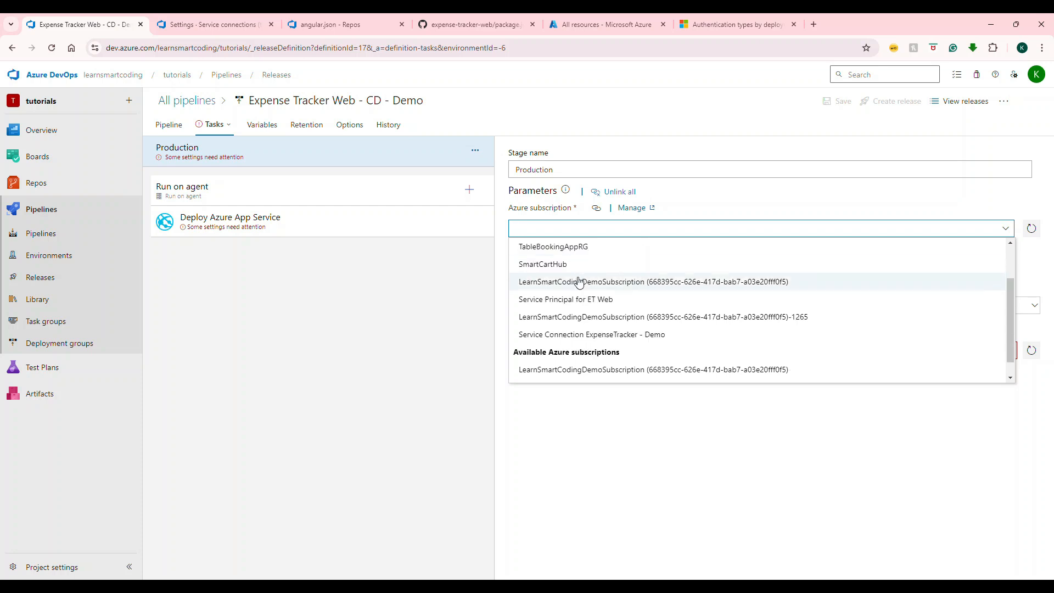
{"action": "left_click", "coordinate": [604, 334]}
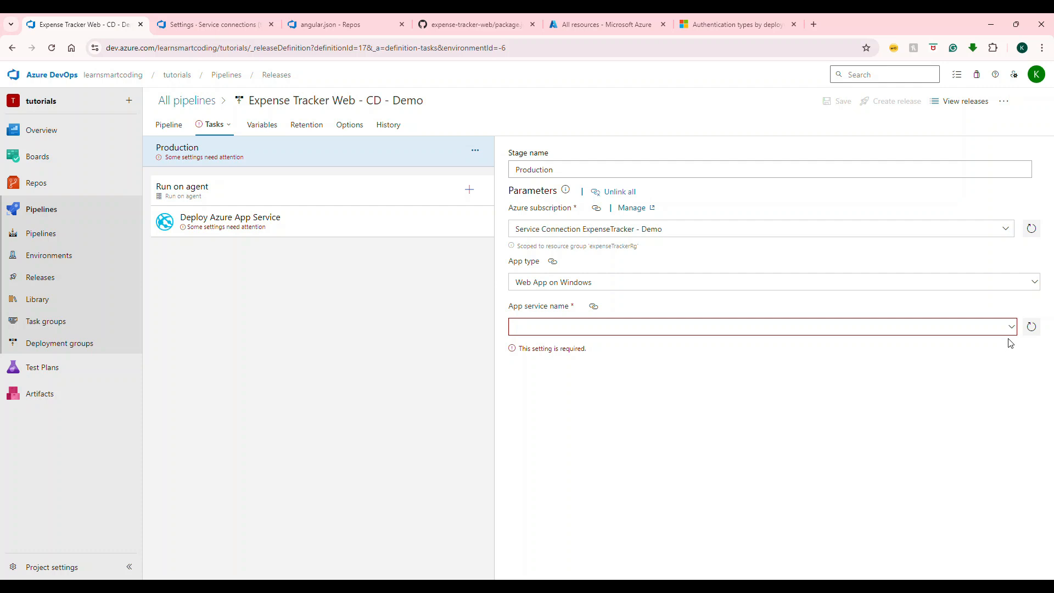
{"action": "left_click", "coordinate": [1013, 327]}
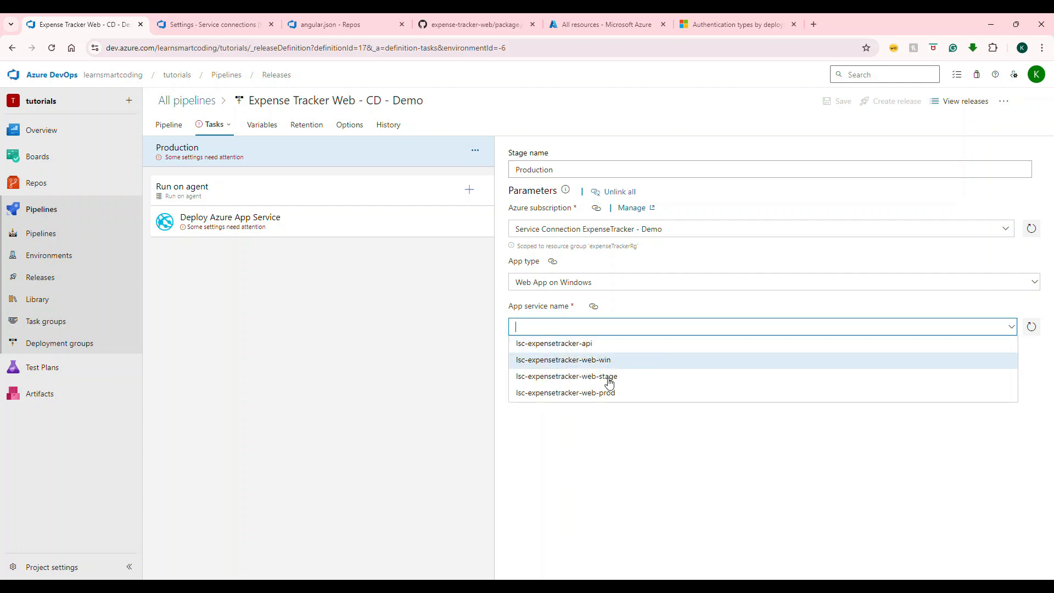
{"action": "left_click", "coordinate": [596, 393]}
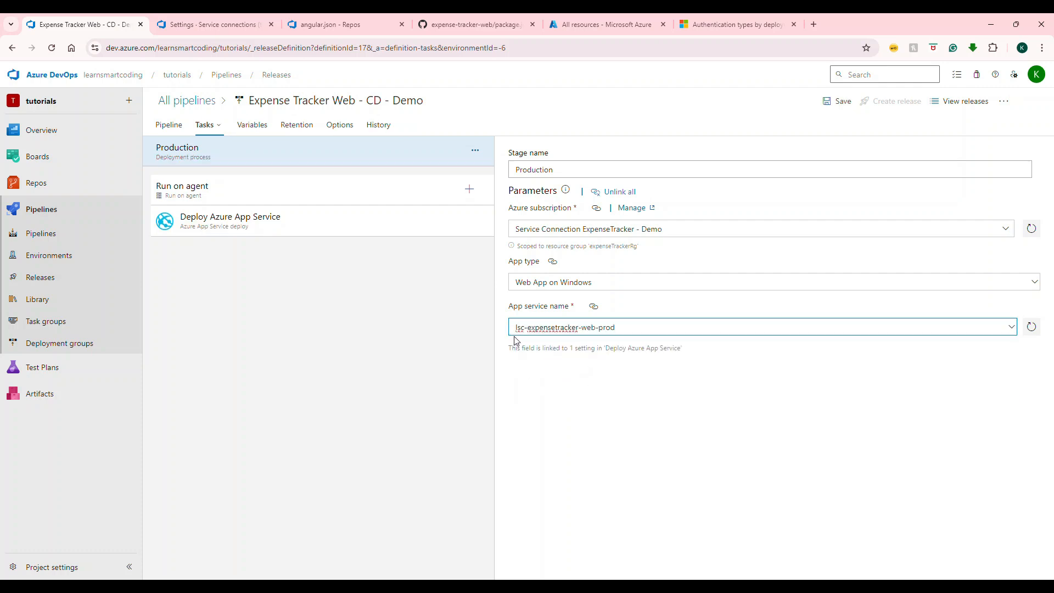
- Set the package folder of Production's Deploy Azure App Service task to the _expense-tracker-web-demo/drop artifact and save the release pipeline
{"action": "left_click", "coordinate": [281, 196]}
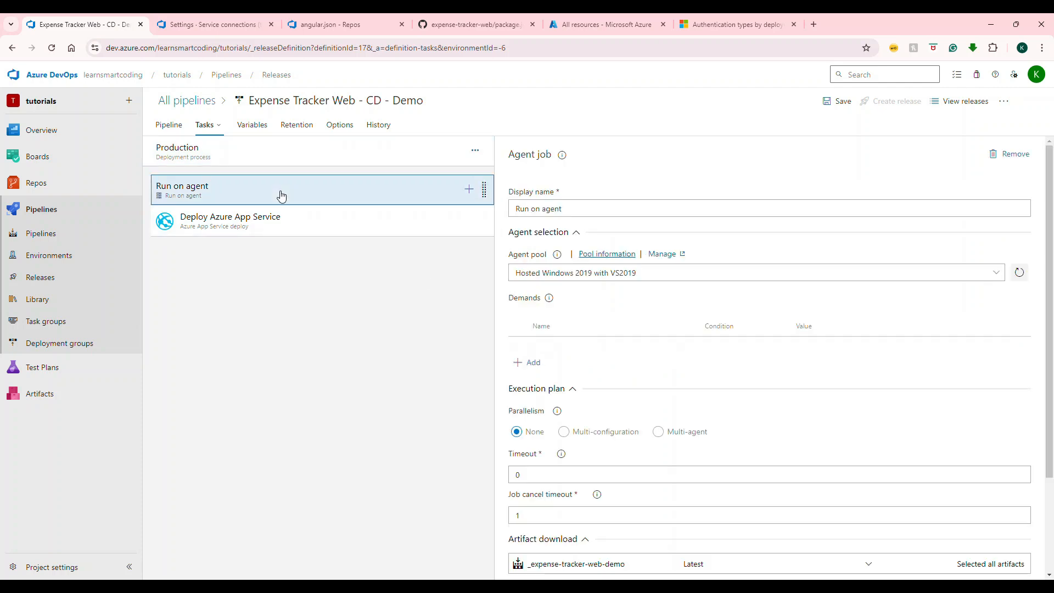
{"action": "left_click", "coordinate": [290, 225]}
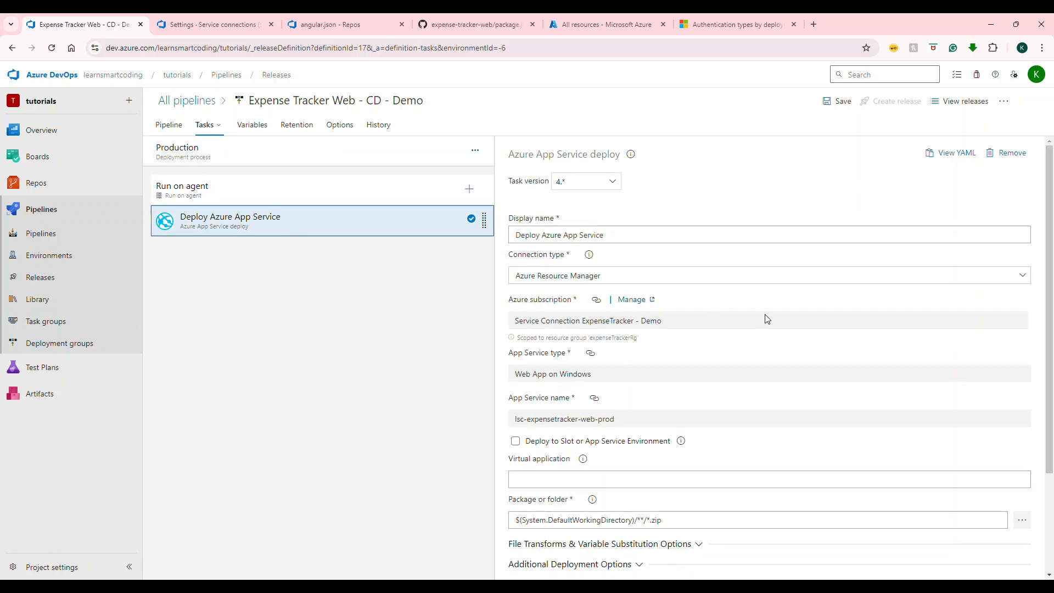
{"action": "scroll", "coordinate": [779, 332], "scroll_direction": "down", "scroll_amount": 3}
{"action": "left_click", "coordinate": [1025, 394]}
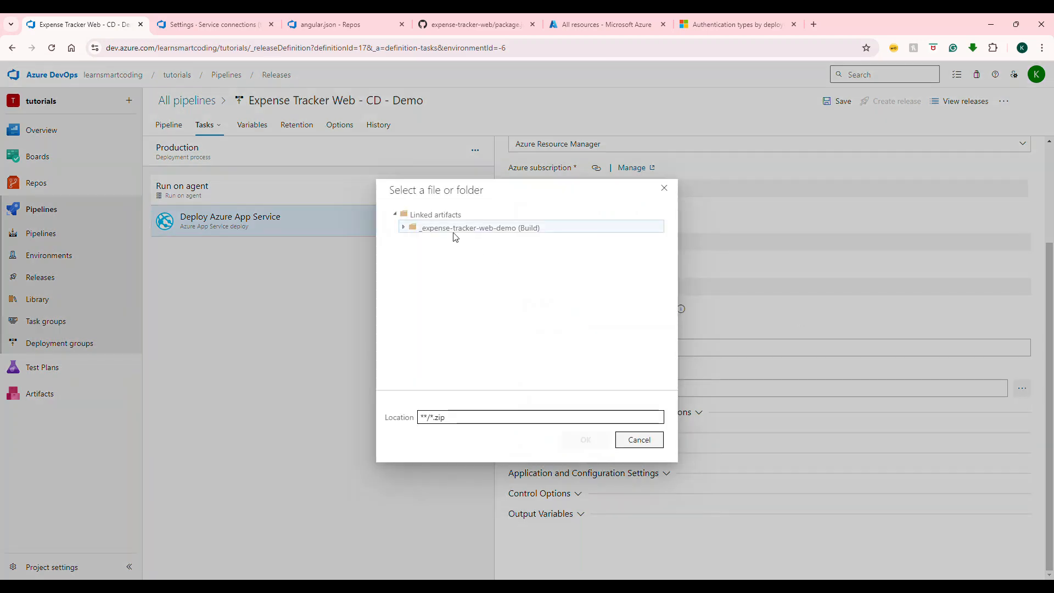
{"action": "left_click", "coordinate": [454, 233]}
{"action": "left_click", "coordinate": [438, 244]}
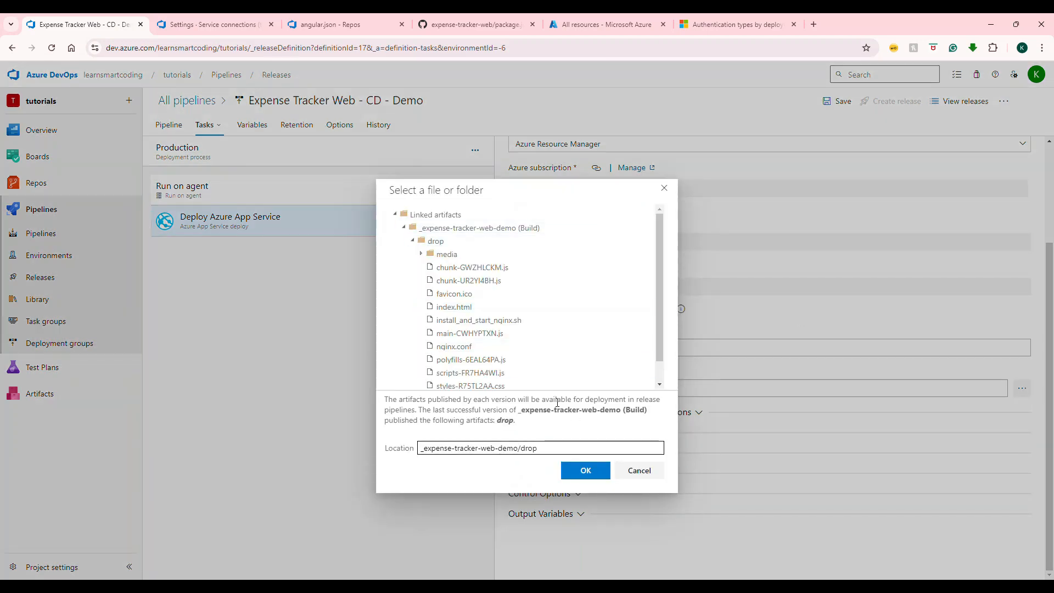
{"action": "left_click", "coordinate": [585, 470]}
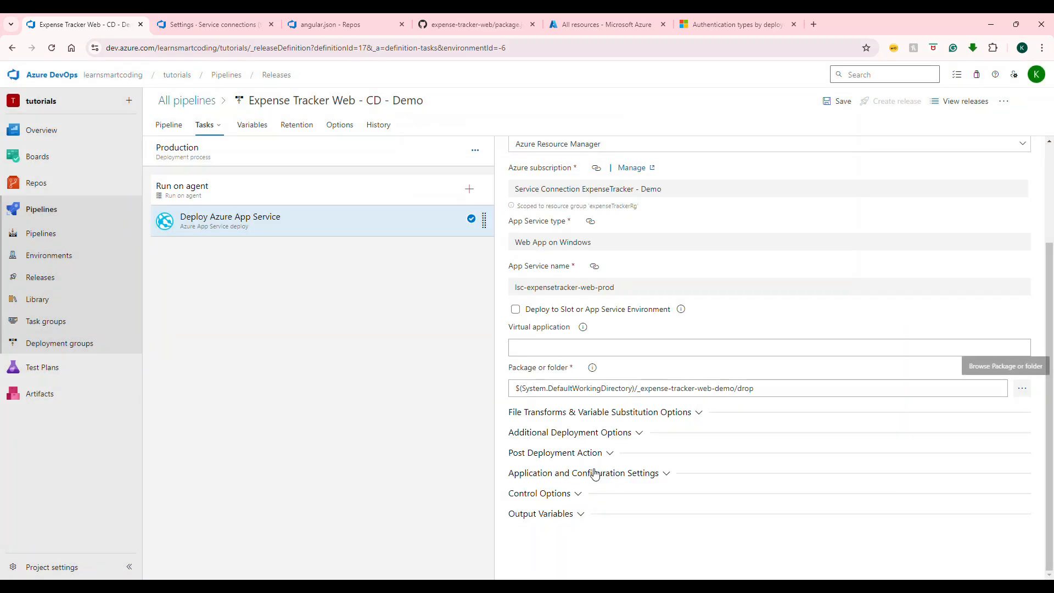
{"action": "scroll", "coordinate": [742, 424], "scroll_direction": "up", "scroll_amount": 2}
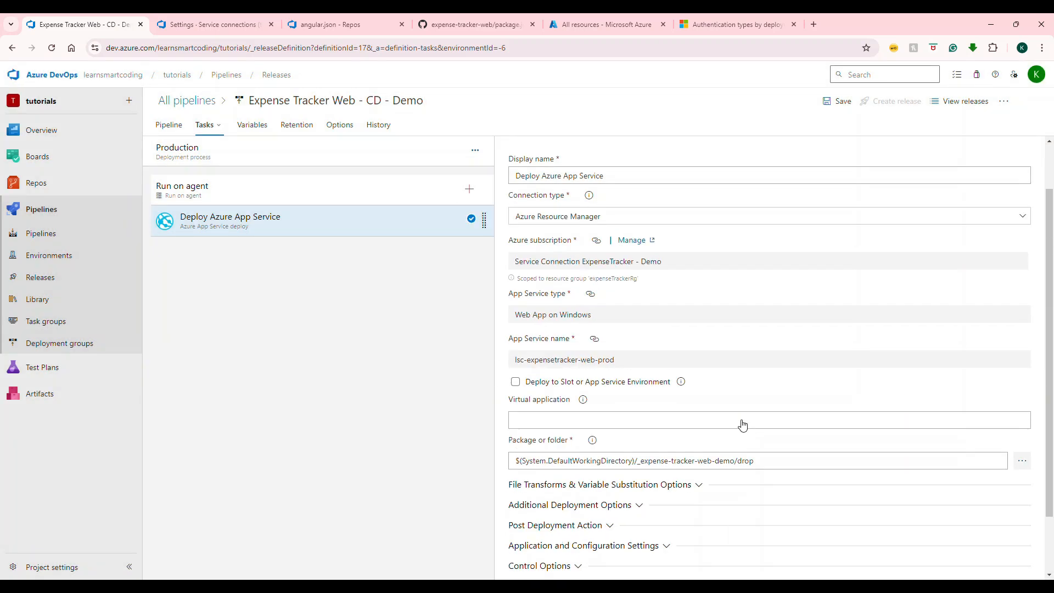
{"action": "scroll", "coordinate": [743, 424], "scroll_direction": "up", "scroll_amount": 2}
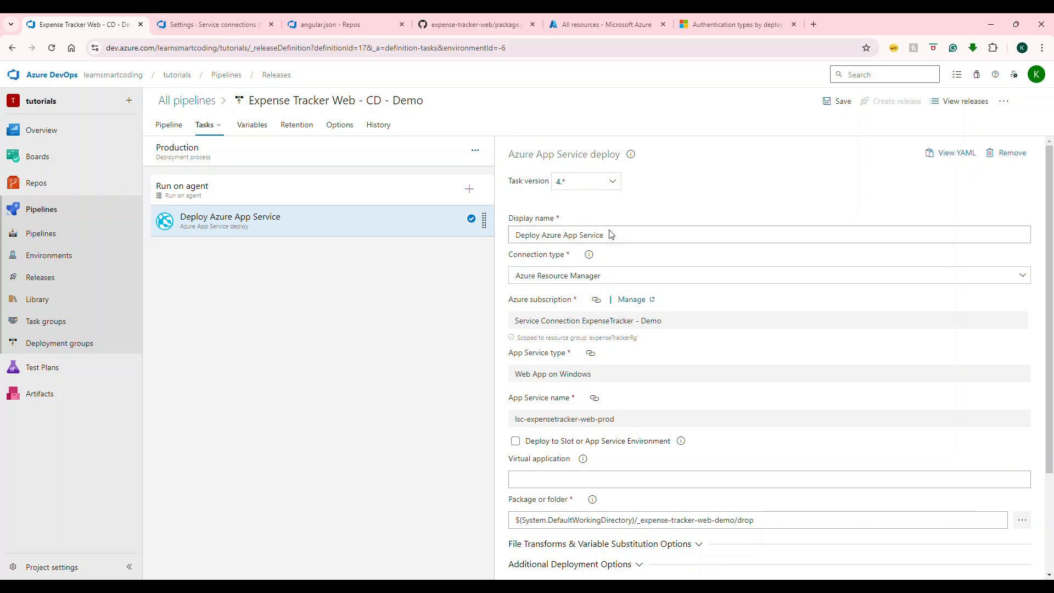
{"action": "left_click", "coordinate": [175, 133]}
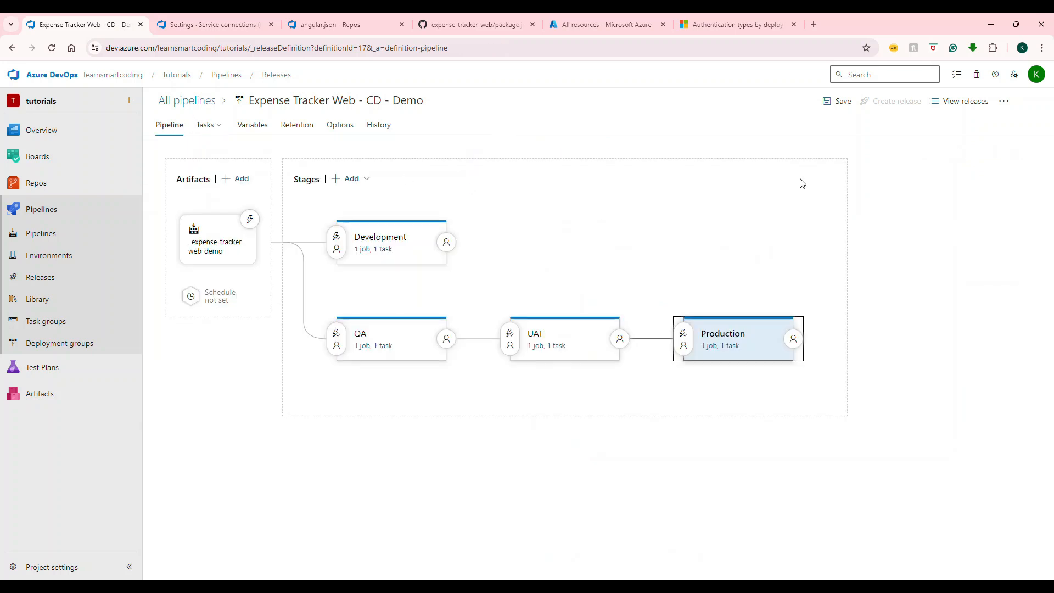
{"action": "left_click", "coordinate": [828, 101]}
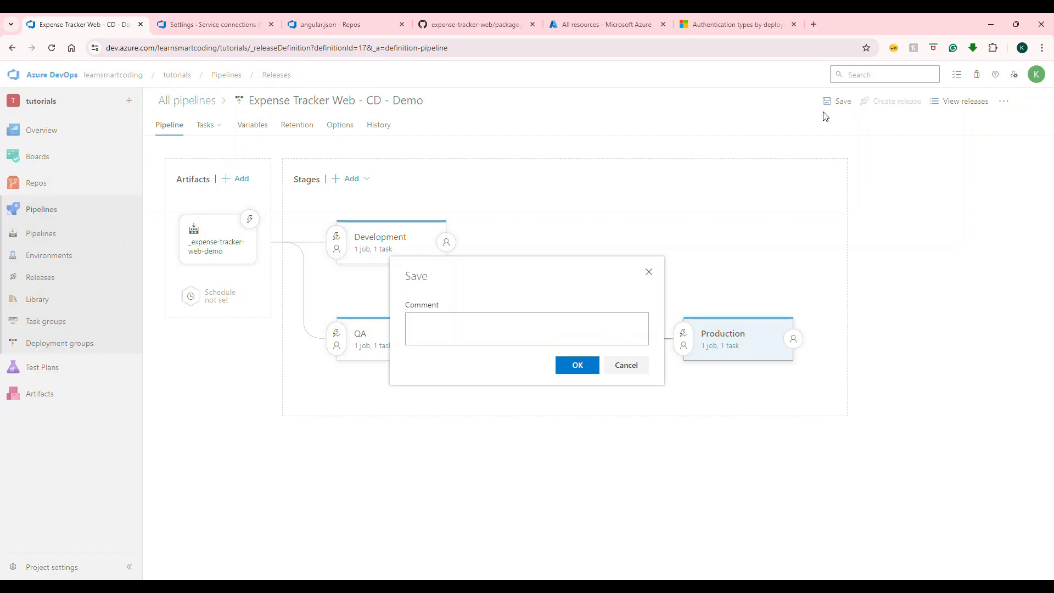
{"action": "left_click", "coordinate": [583, 372]}
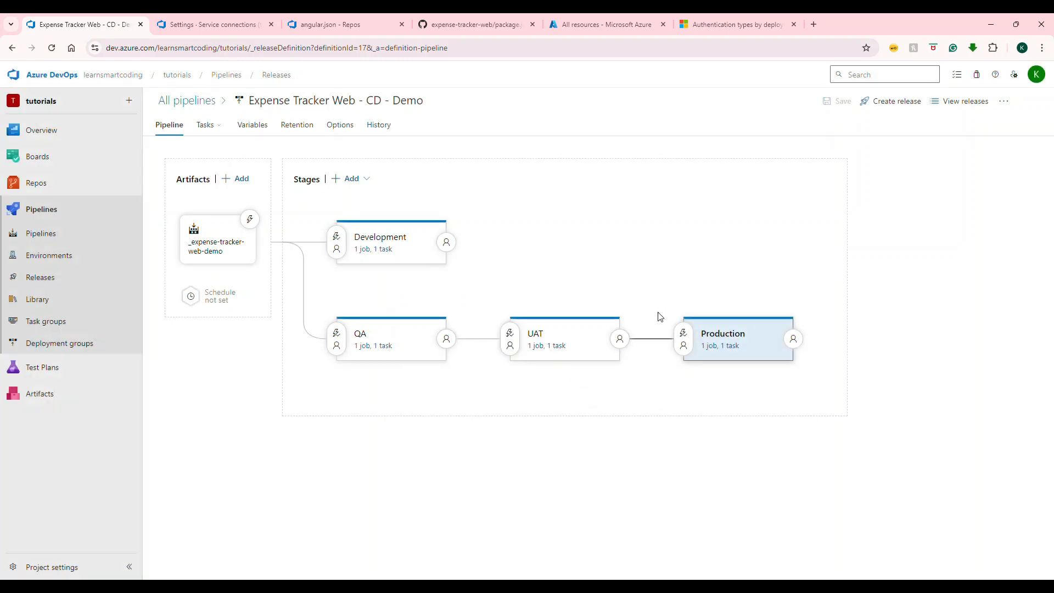
- Enable post-deployment approvals on the QA stage and add the account owner as approver
{"action": "mouse_move", "coordinate": [553, 391]}
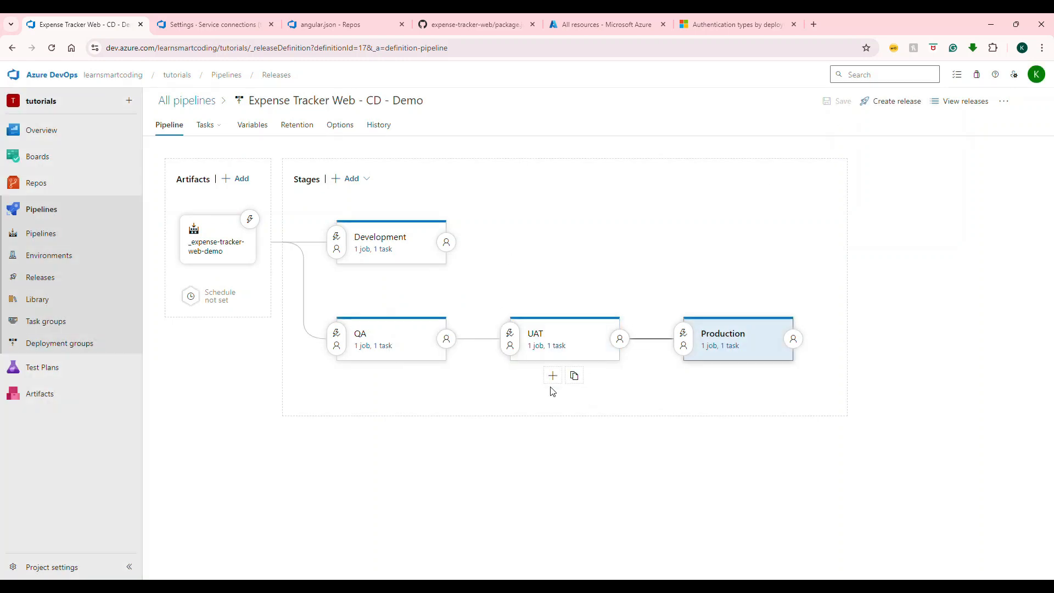
{"action": "left_click", "coordinate": [447, 340]}
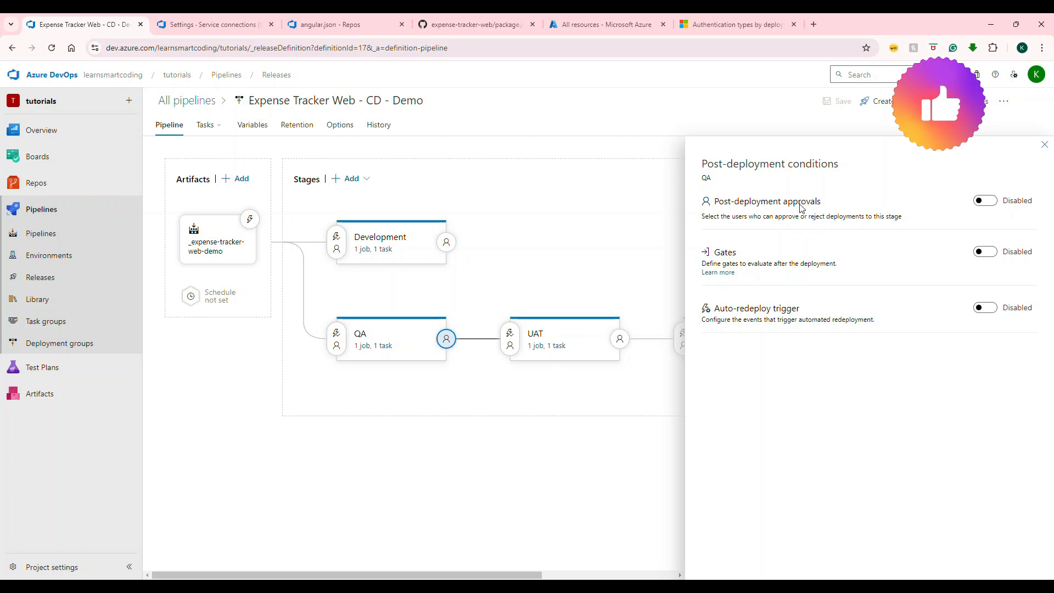
{"action": "left_click", "coordinate": [986, 202]}
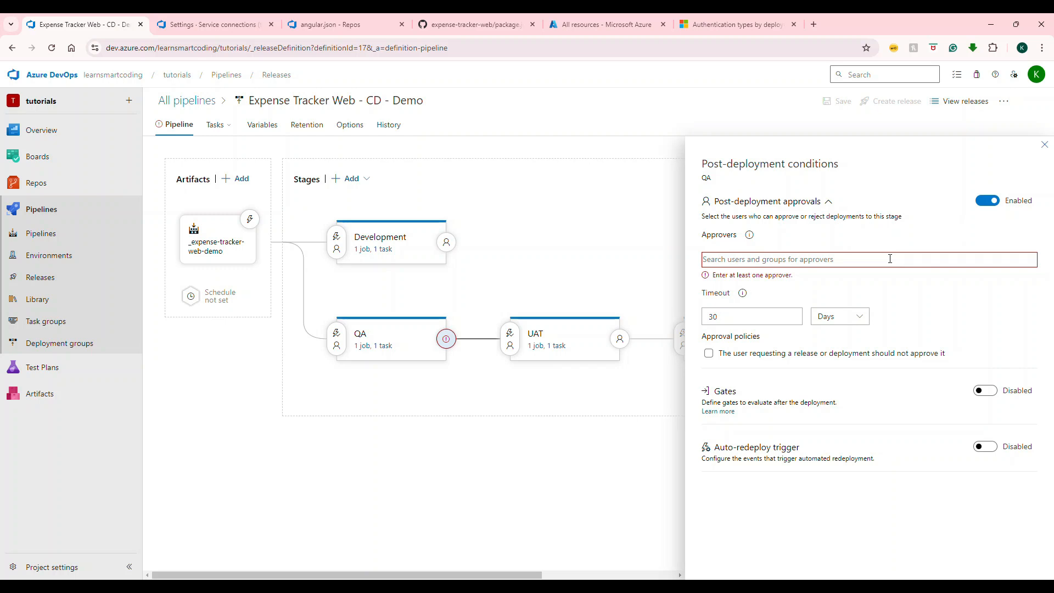
{"action": "type", "text": "lear"}
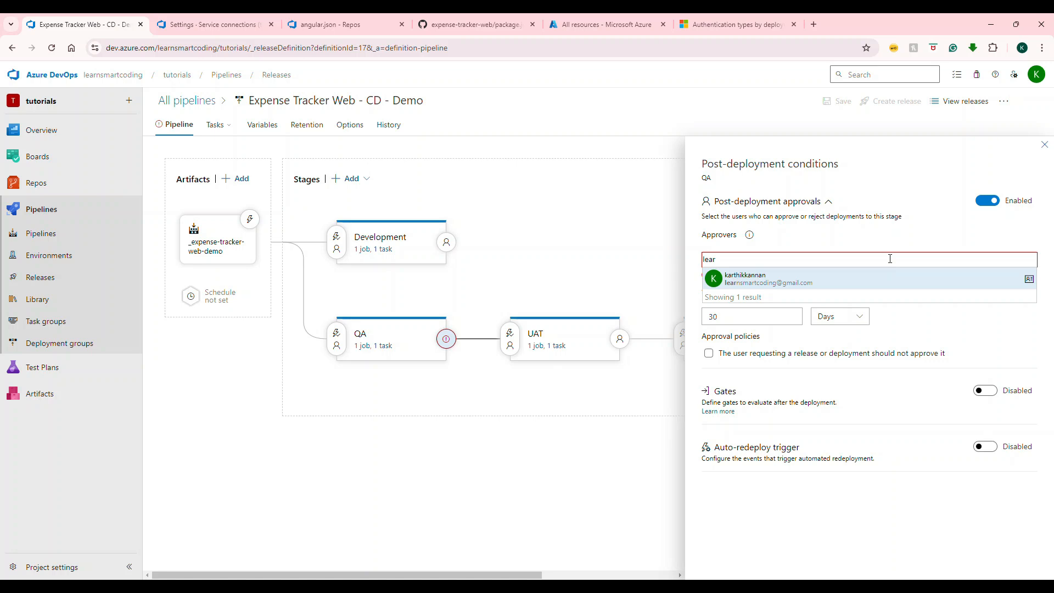
{"action": "left_click", "coordinate": [867, 281]}
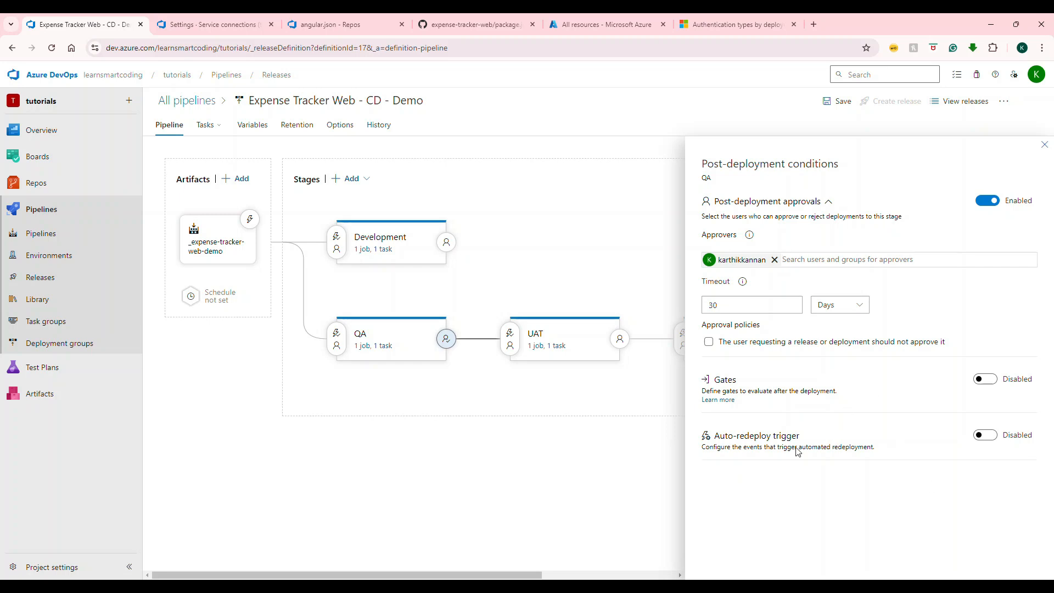
{"action": "left_click", "coordinate": [1045, 145]}
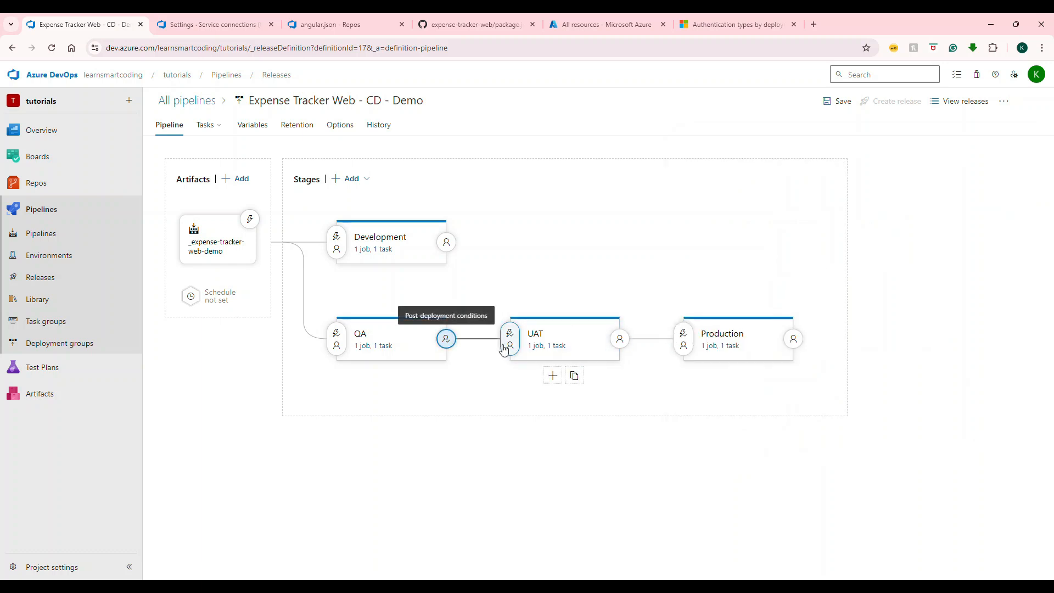
- Enable post-deployment approvals on the UAT stage and add the account owner as approver
{"action": "left_click", "coordinate": [620, 338]}
{"action": "left_click", "coordinate": [987, 201]}
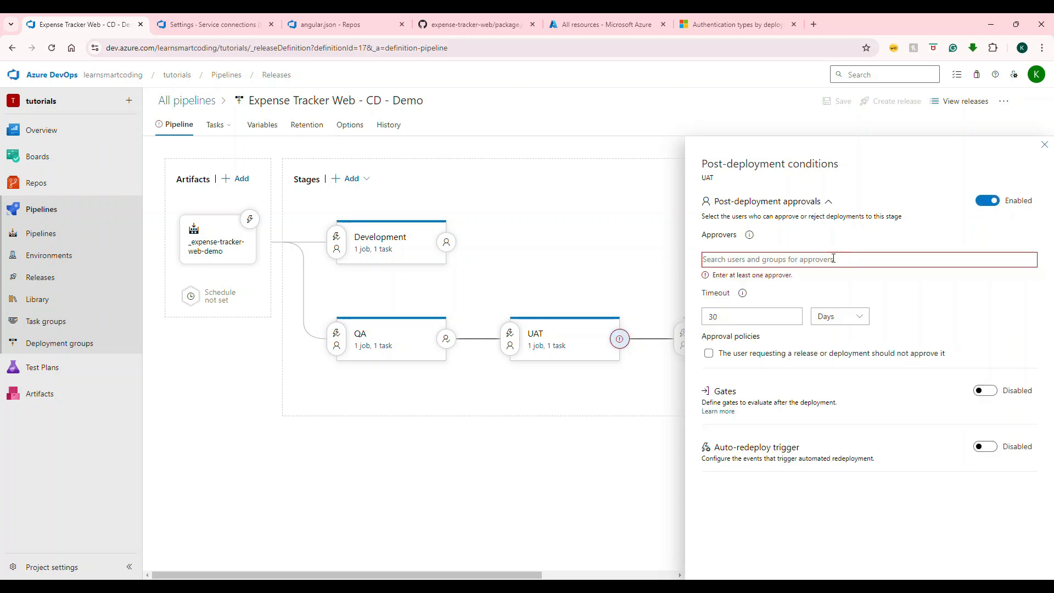
{"action": "type", "text": "kar"}
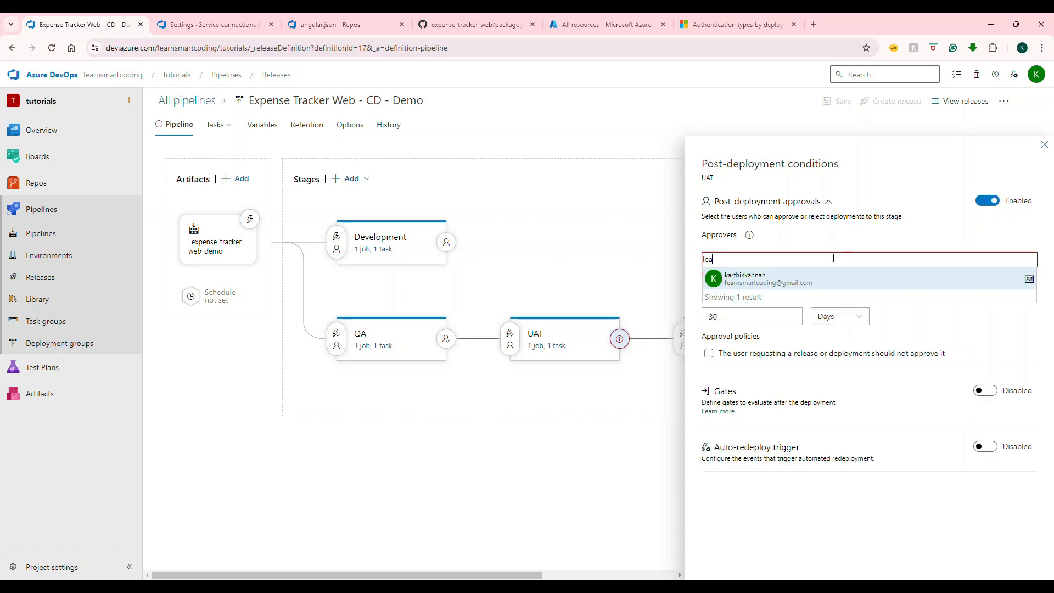
{"action": "left_click", "coordinate": [846, 276]}
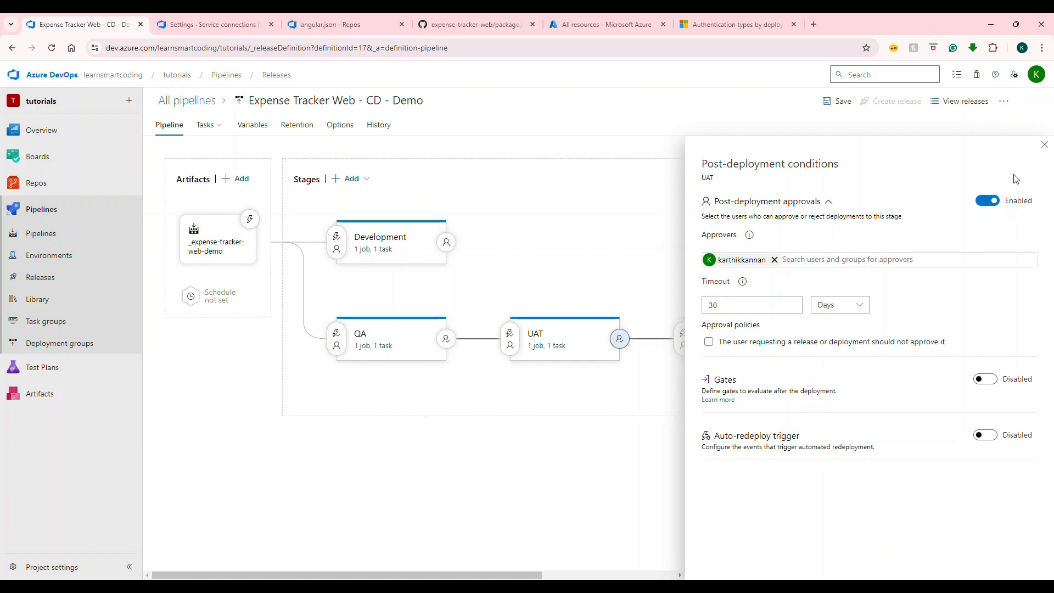
{"action": "left_click", "coordinate": [1045, 145]}
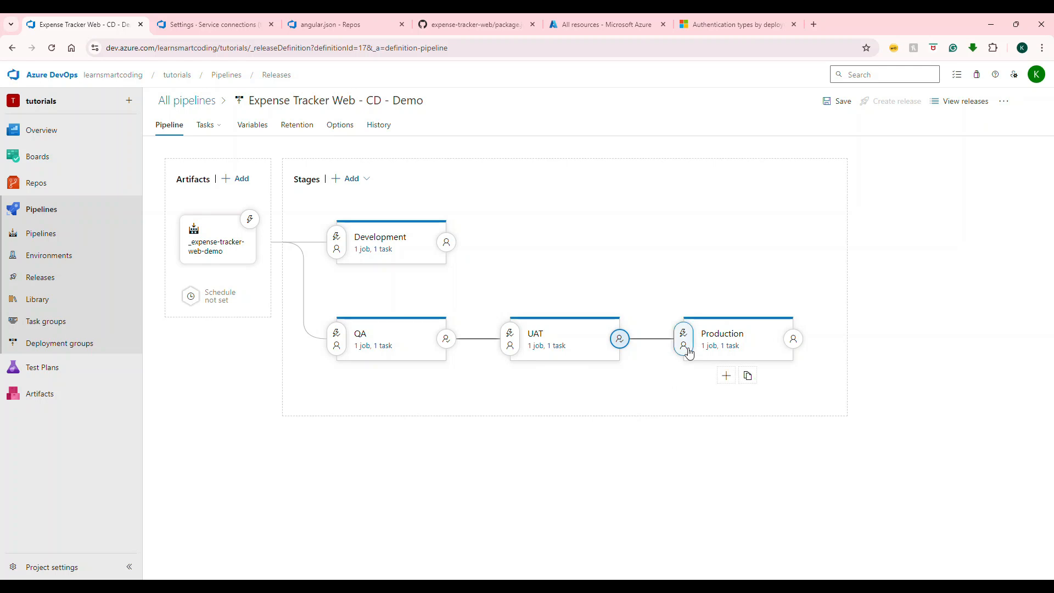
- Review the pre-deployment triggers and conditions of the UAT and Production stages
{"action": "left_click", "coordinate": [511, 337]}
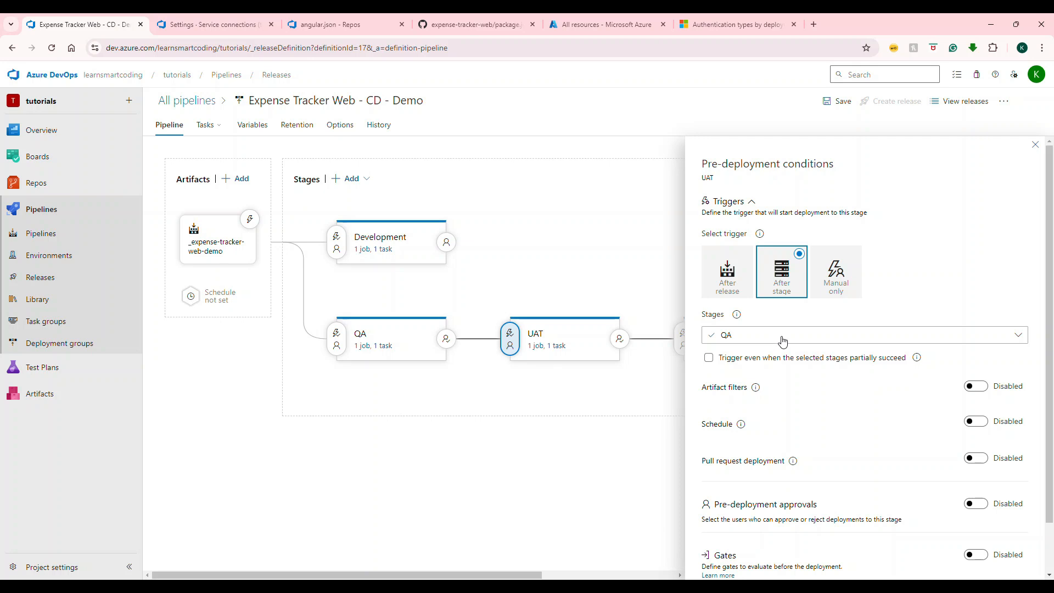
{"action": "scroll", "coordinate": [783, 341], "scroll_direction": "down", "scroll_amount": 1}
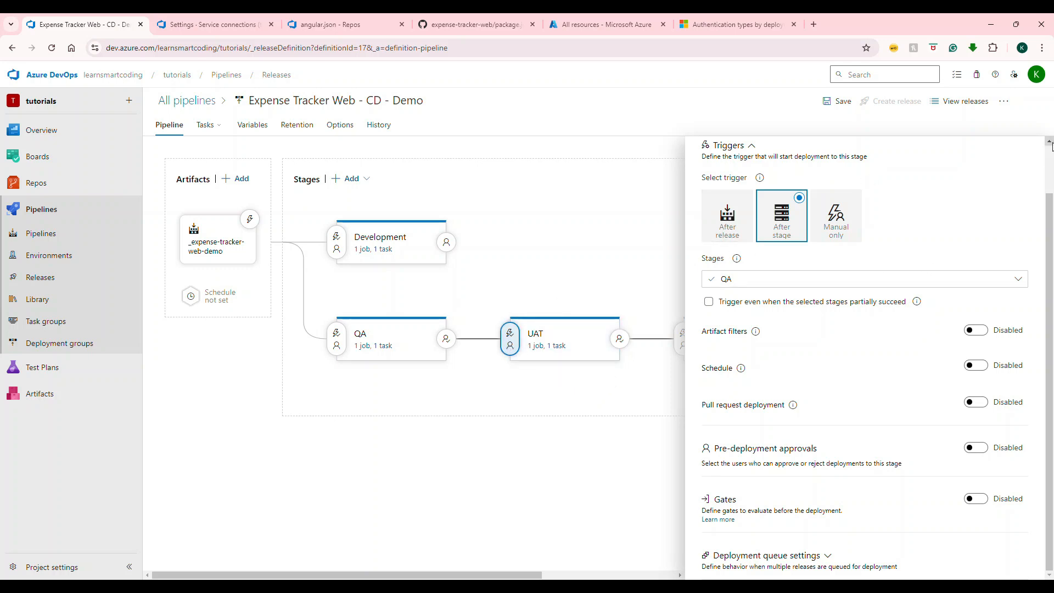
{"action": "scroll", "coordinate": [769, 236], "scroll_direction": "up", "scroll_amount": 1}
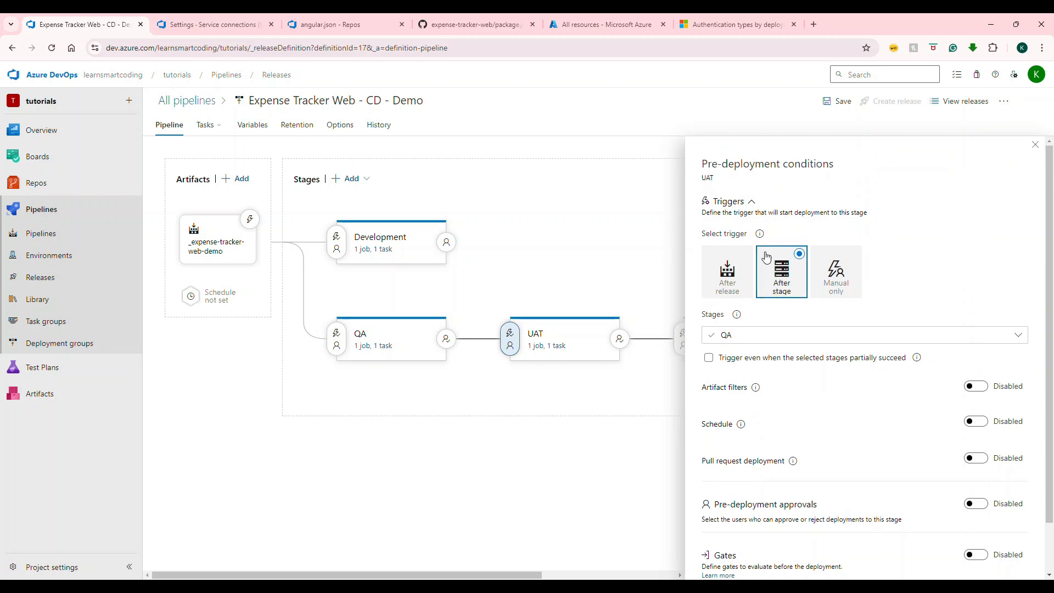
{"action": "left_click", "coordinate": [1037, 147]}
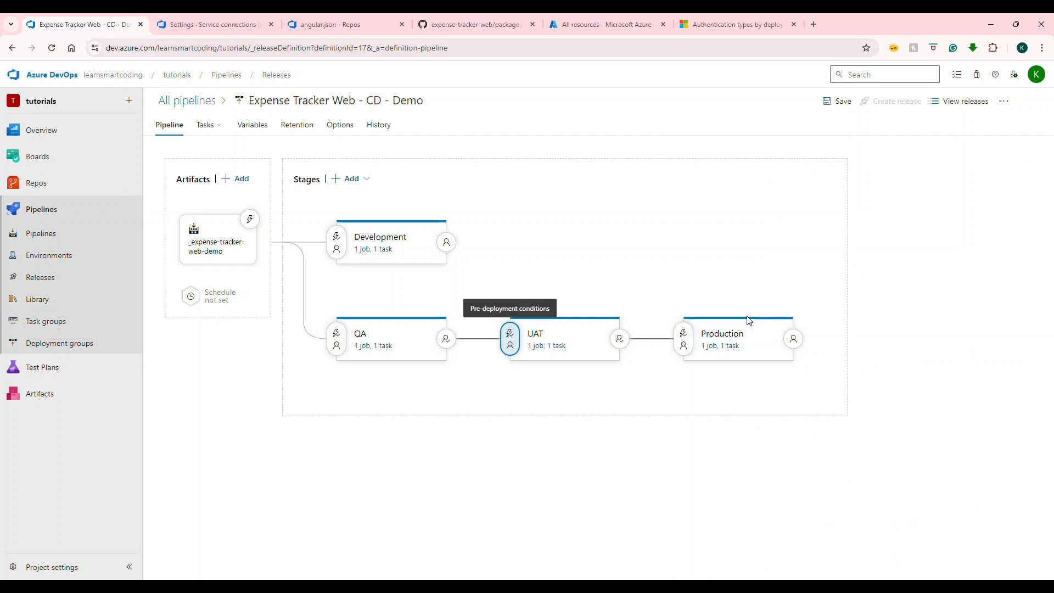
{"action": "left_click", "coordinate": [686, 343]}
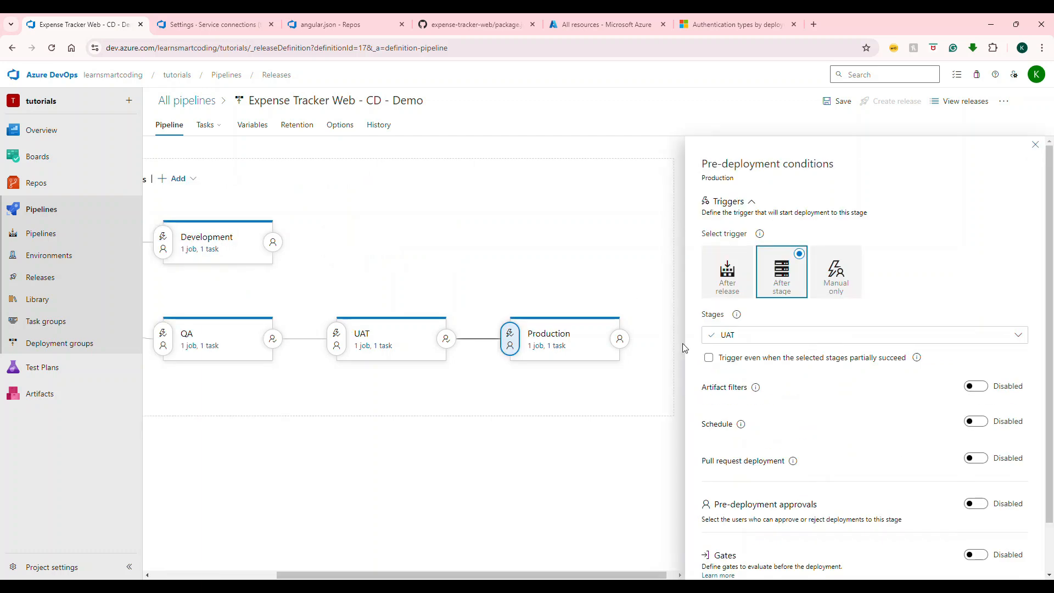
{"action": "scroll", "coordinate": [756, 324], "scroll_direction": "down", "scroll_amount": 1}
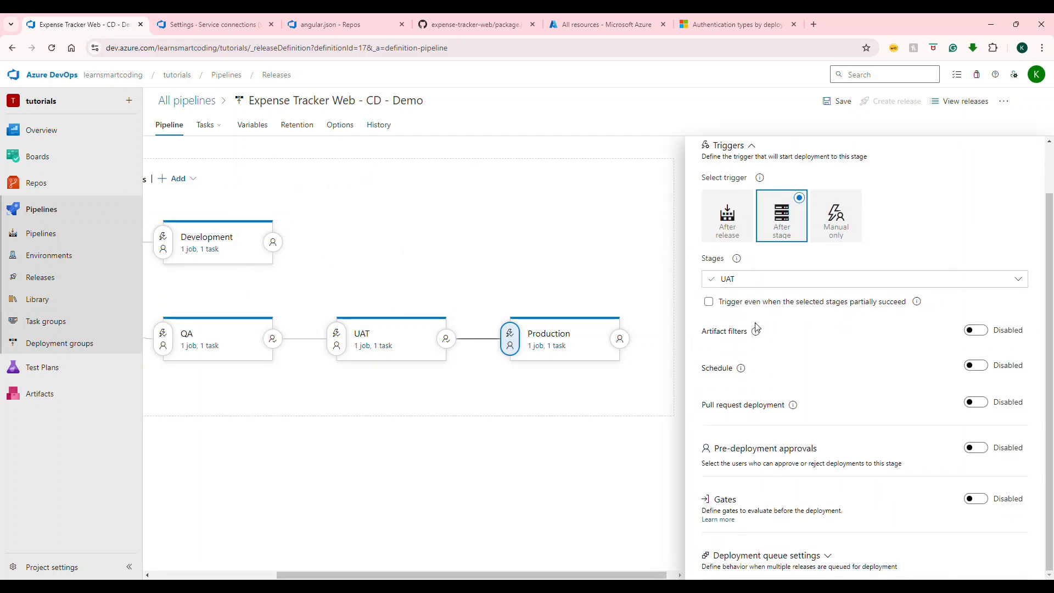
{"action": "scroll", "coordinate": [1045, 147], "scroll_direction": "up", "scroll_amount": 1}
{"action": "left_click", "coordinate": [1037, 147]}
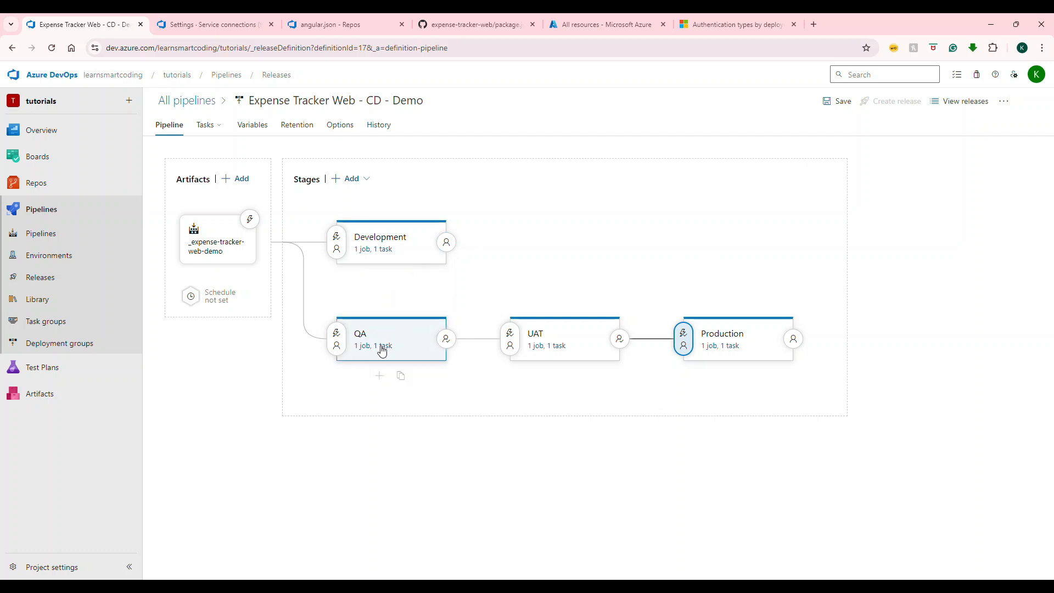
{"action": "left_click", "coordinate": [209, 128]}
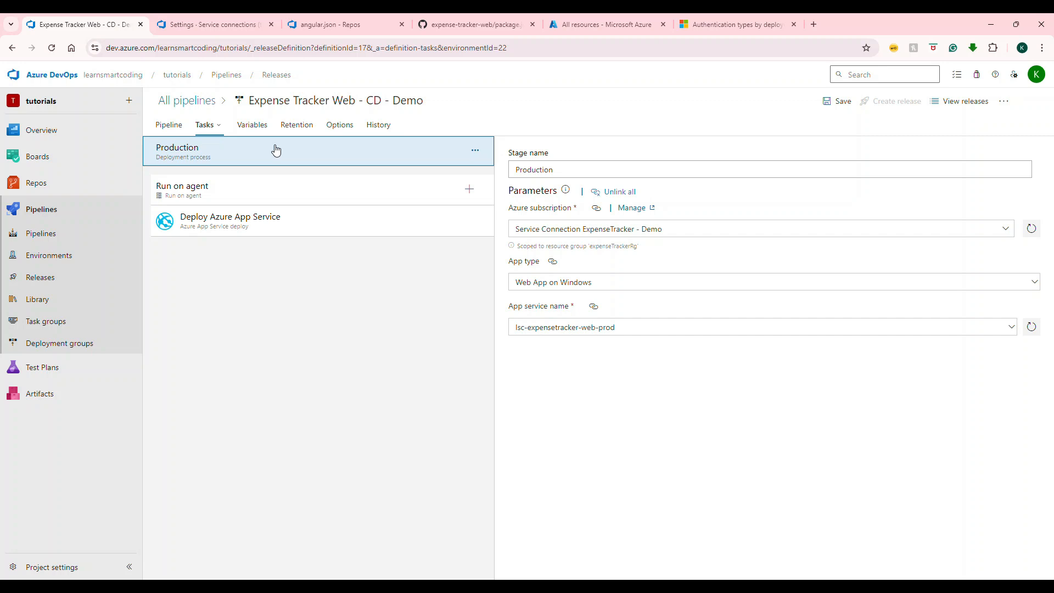
{"action": "left_click", "coordinate": [250, 129]}
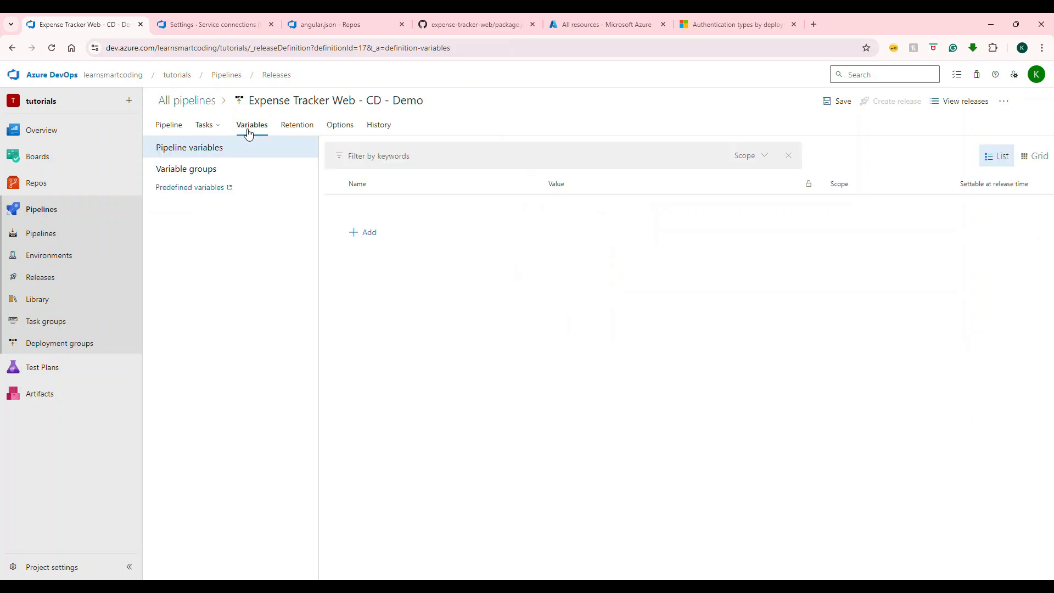
{"action": "left_click", "coordinate": [166, 128]}
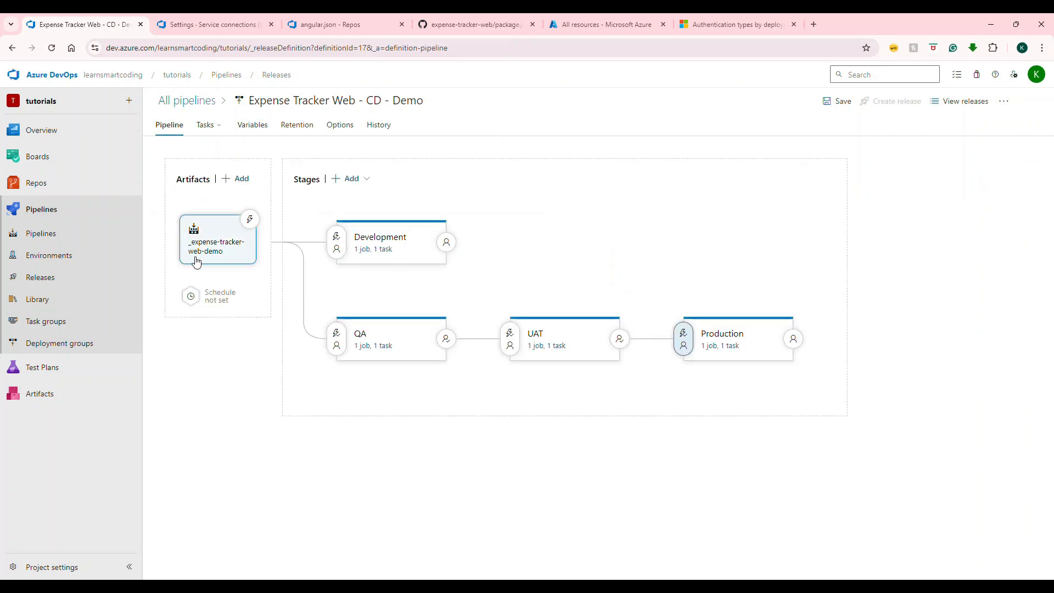
- Enable the continuous deployment trigger on the _expense-tracker-web-demo artifact and save the release pipeline
{"action": "left_click", "coordinate": [251, 221]}
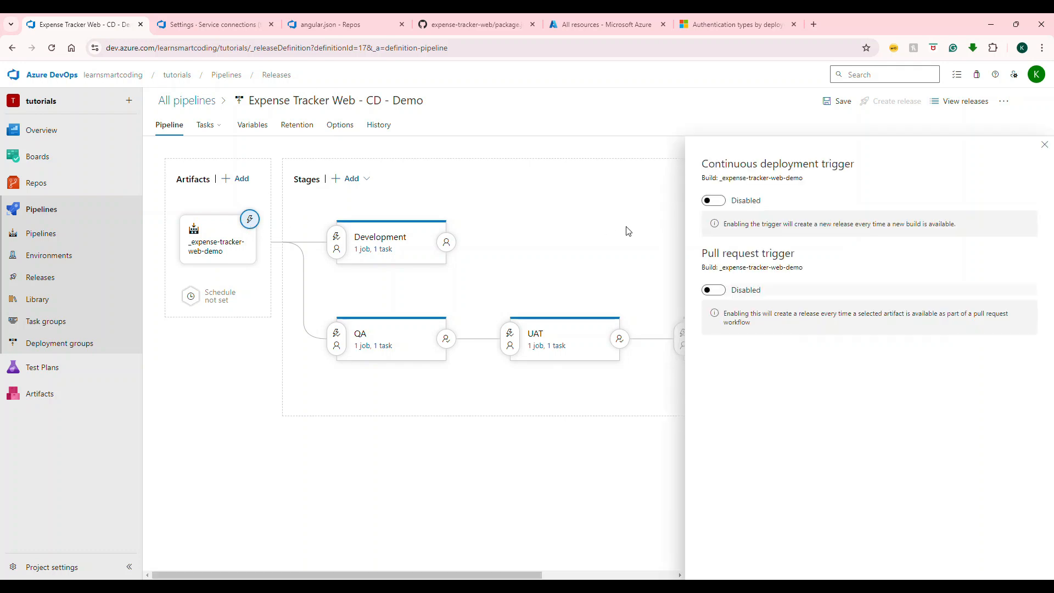
{"action": "left_click", "coordinate": [727, 202]}
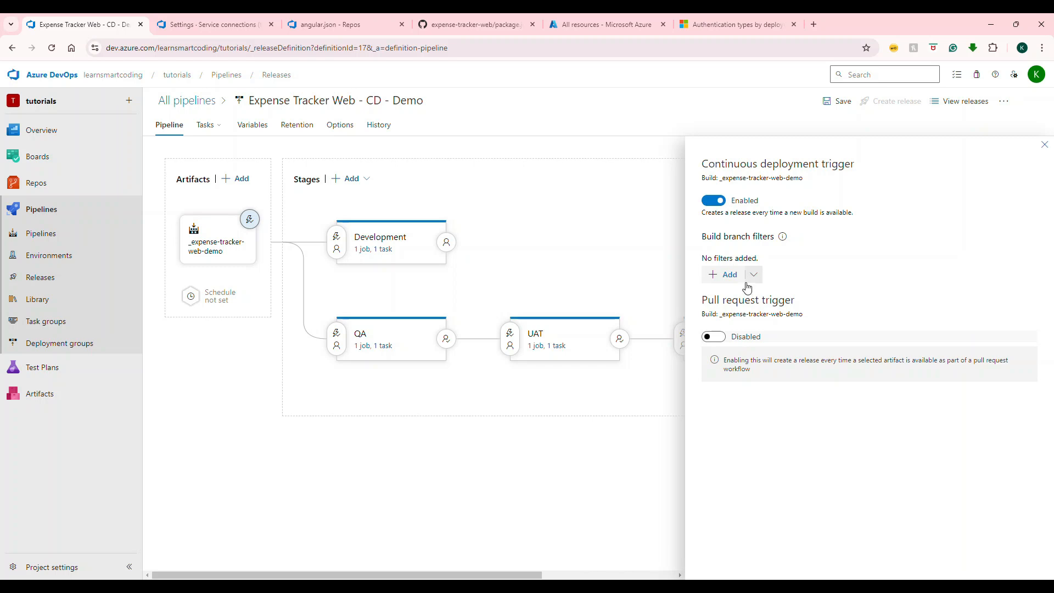
{"action": "left_click", "coordinate": [1045, 145]}
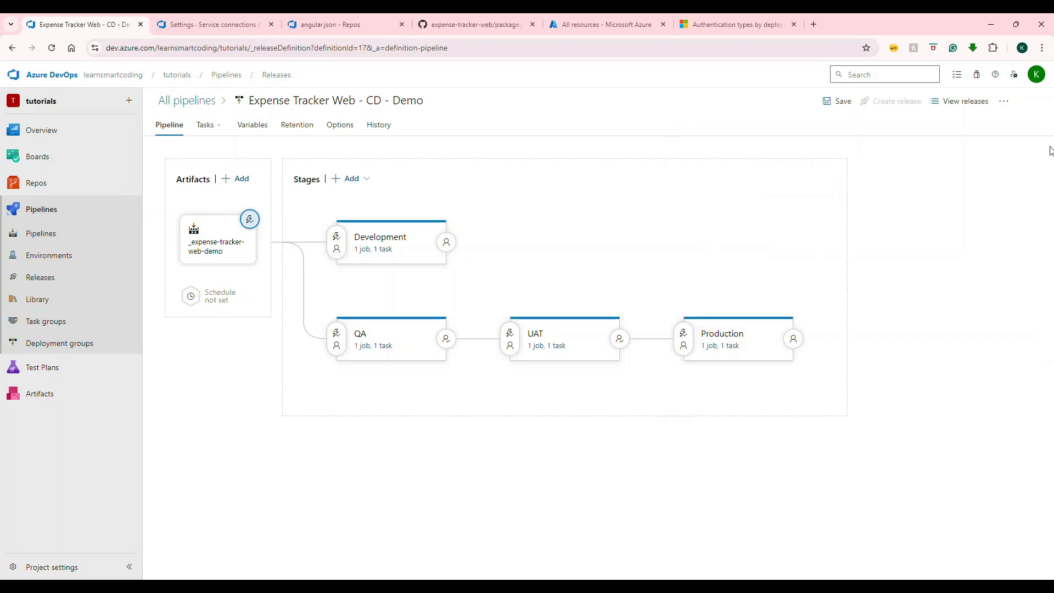
{"action": "left_click", "coordinate": [831, 102]}
{"action": "left_click", "coordinate": [560, 365]}
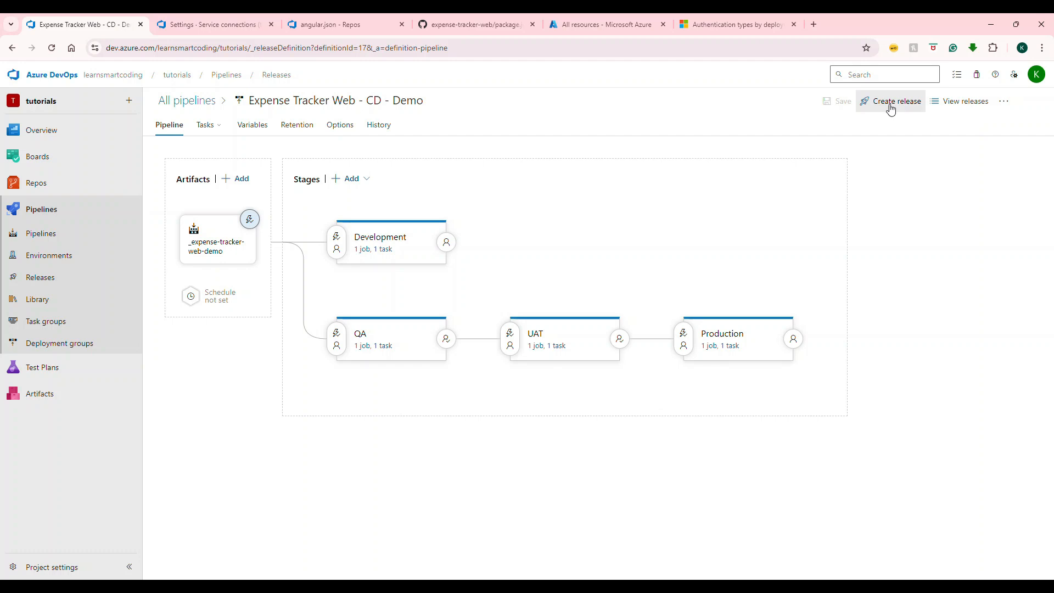
- Create a new release with the Development and QA stages changed from automated to manual triggering
{"action": "left_click", "coordinate": [891, 107]}
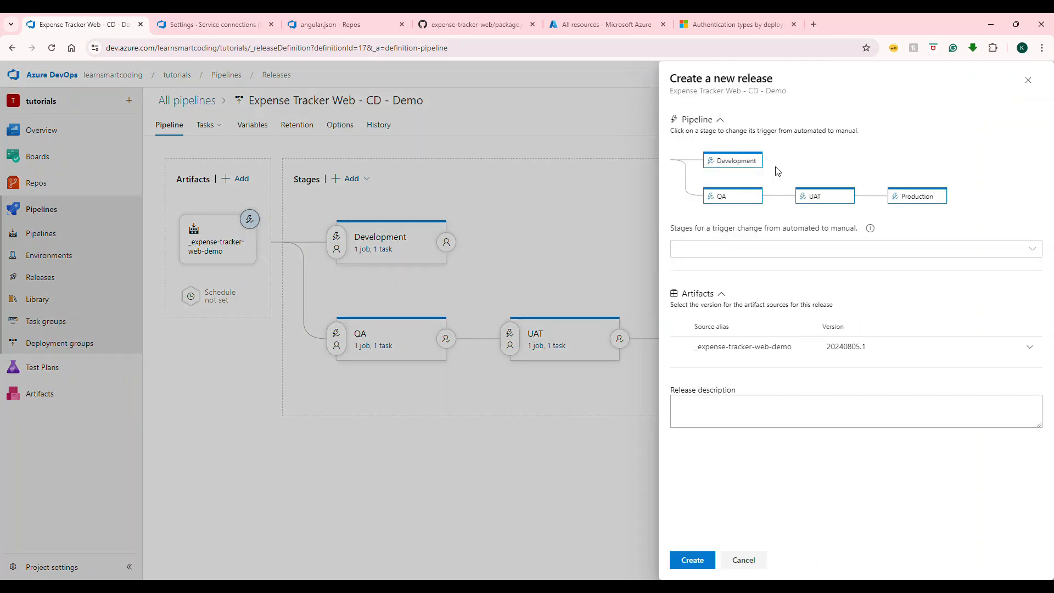
{"action": "left_click", "coordinate": [779, 250]}
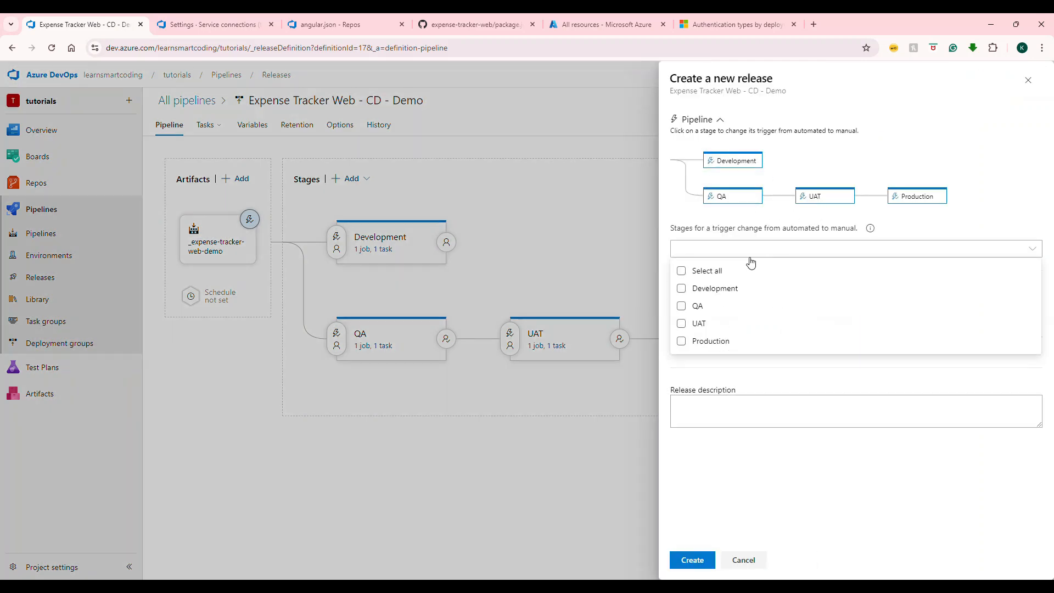
{"action": "left_click", "coordinate": [702, 272]}
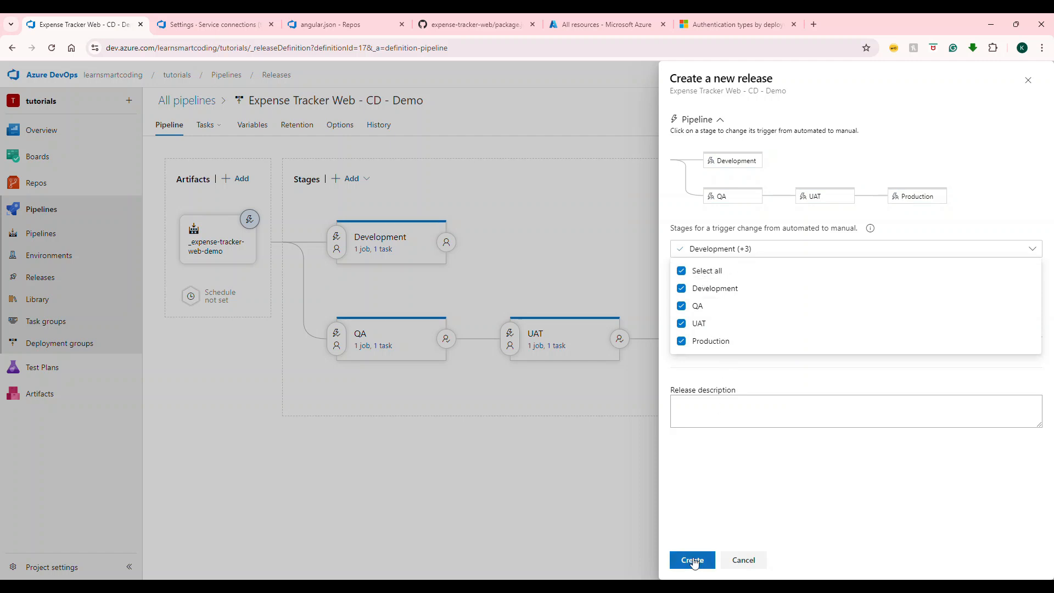
{"action": "left_click", "coordinate": [682, 341]}
{"action": "left_click", "coordinate": [682, 323]}
{"action": "left_click", "coordinate": [696, 560]}
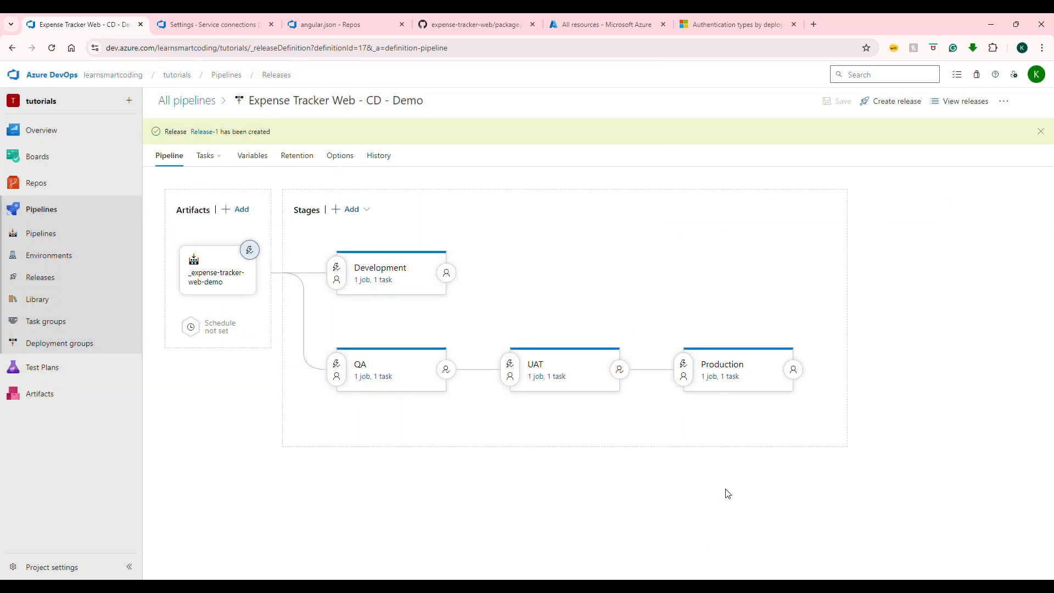
- Open the newly created release and deploy its Development and QA stages together
{"action": "left_click", "coordinate": [209, 132]}
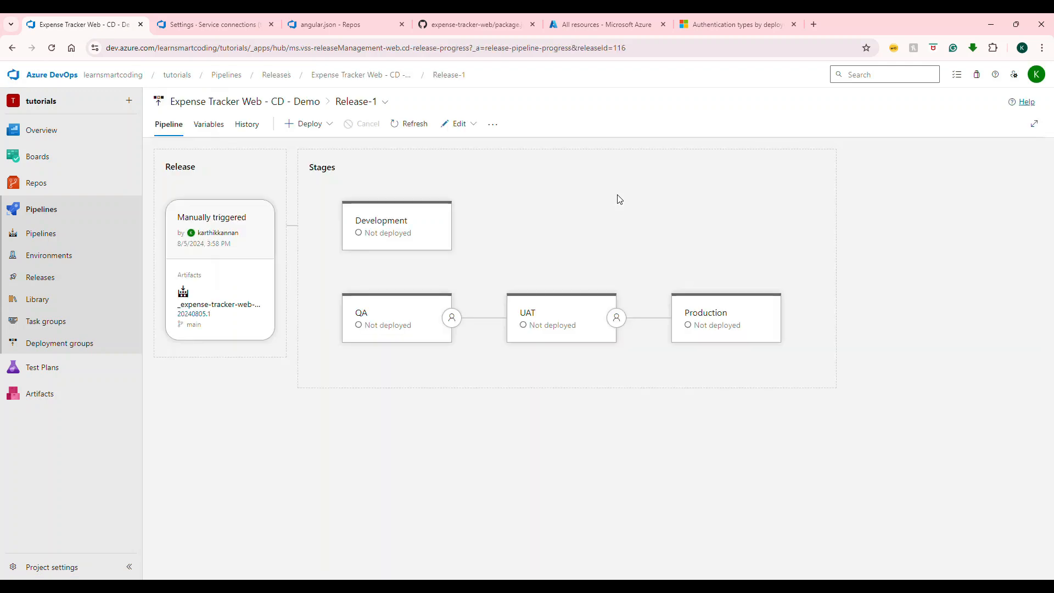
{"action": "left_click", "coordinate": [312, 125]}
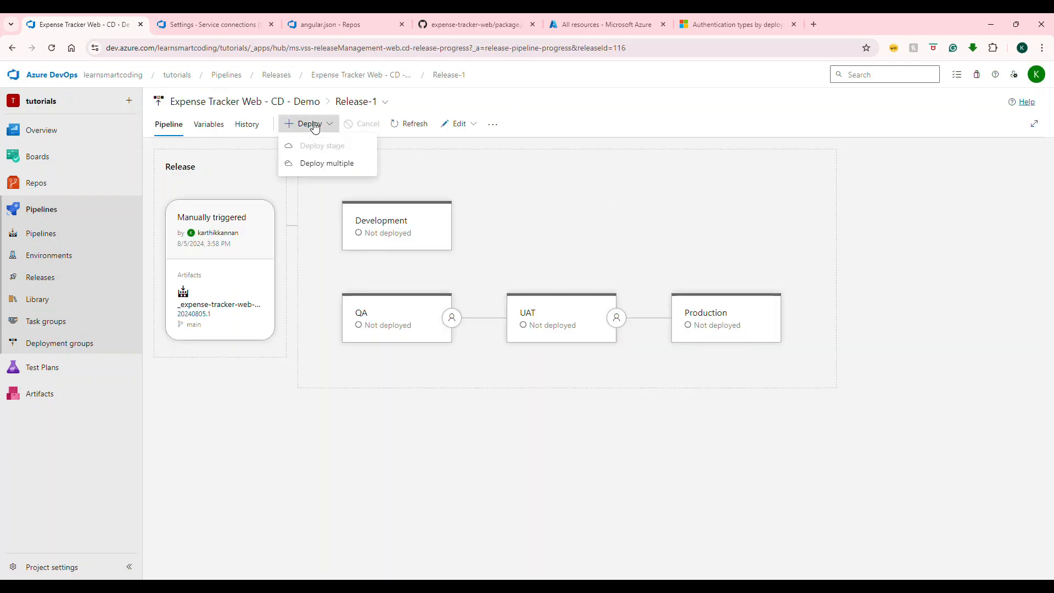
{"action": "left_click", "coordinate": [335, 164]}
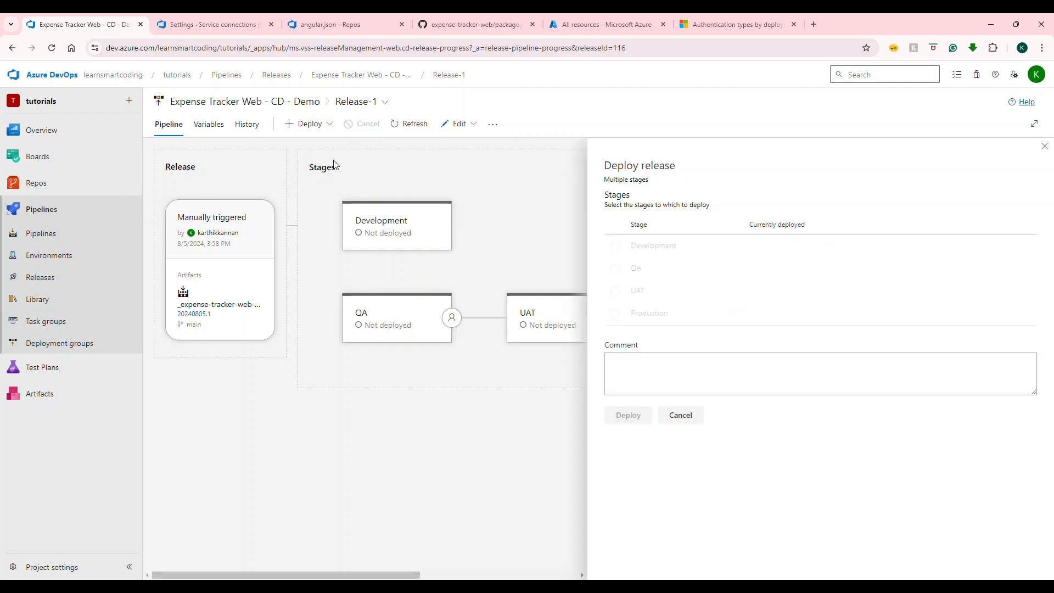
{"action": "left_click", "coordinate": [630, 248]}
{"action": "left_click", "coordinate": [622, 270]}
{"action": "left_click", "coordinate": [629, 416]}
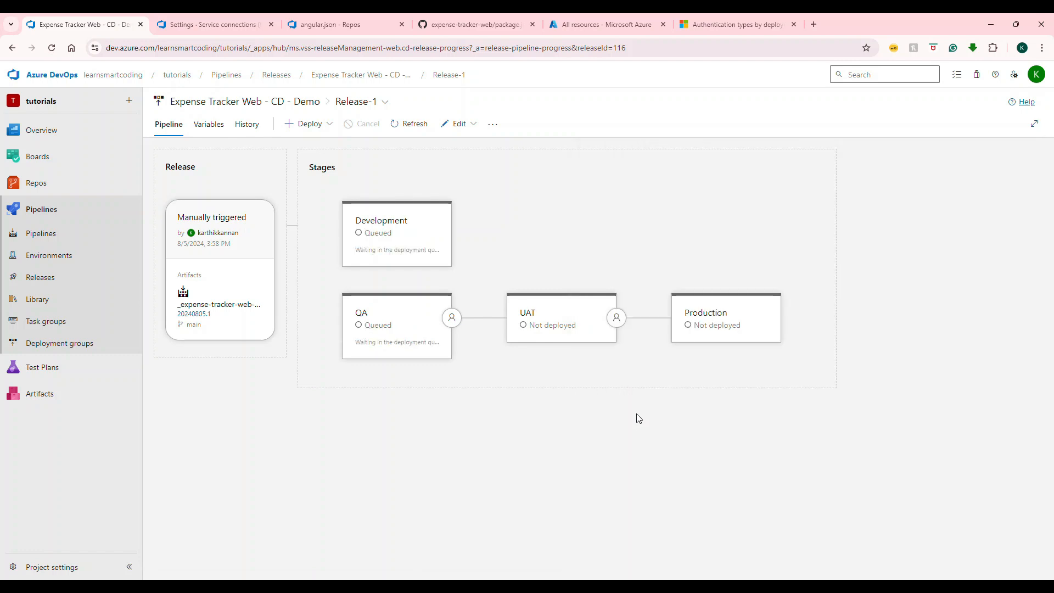
- Check the deployment progress of the release's QA stage and the release's entry in the pipeline's release list
{"action": "left_click", "coordinate": [422, 124]}
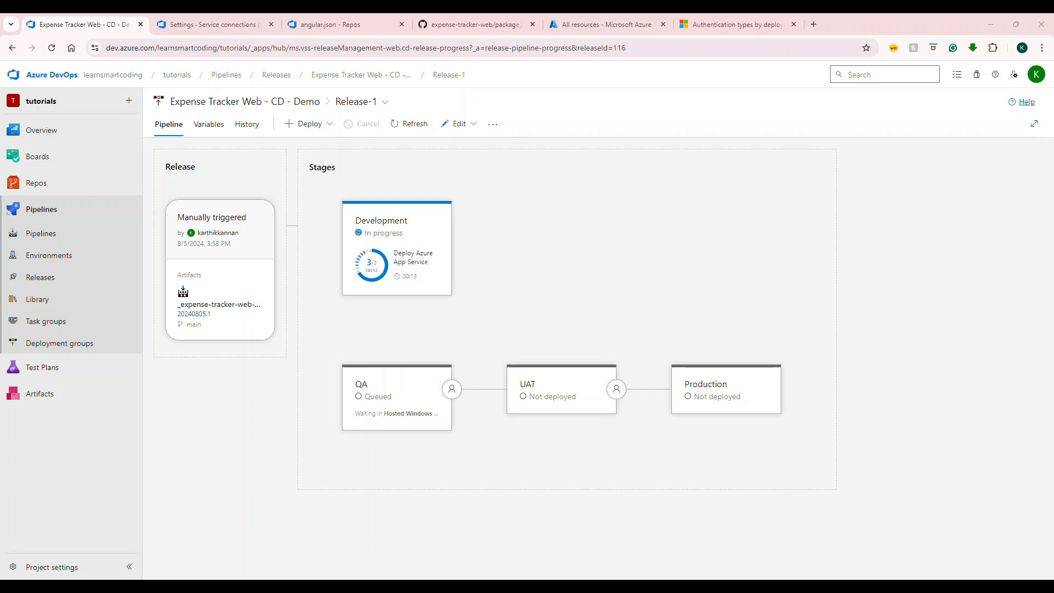
{"action": "left_click", "coordinate": [405, 354]}
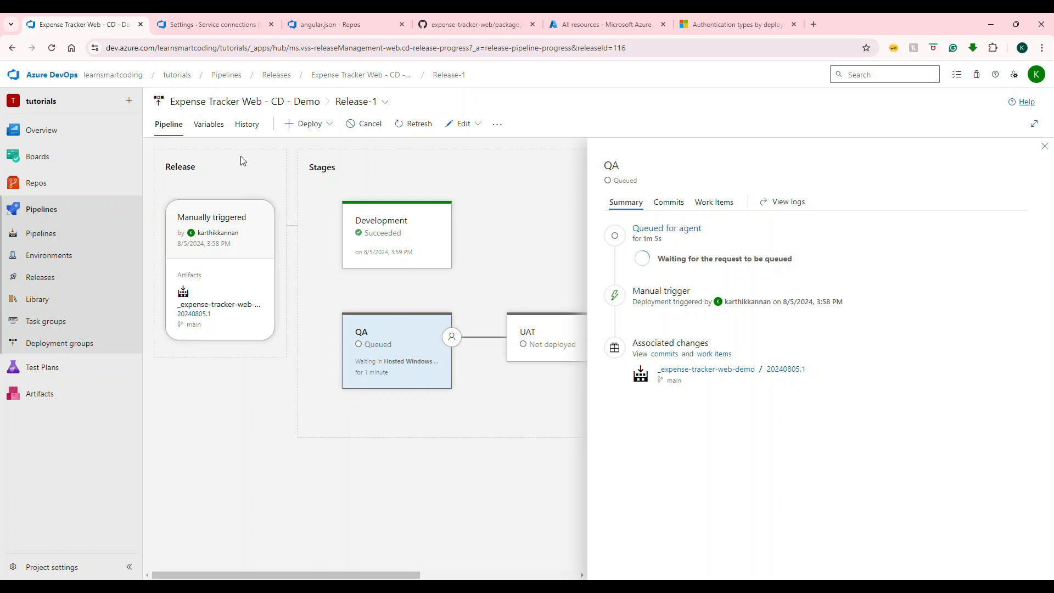
{"action": "left_click", "coordinate": [349, 103]}
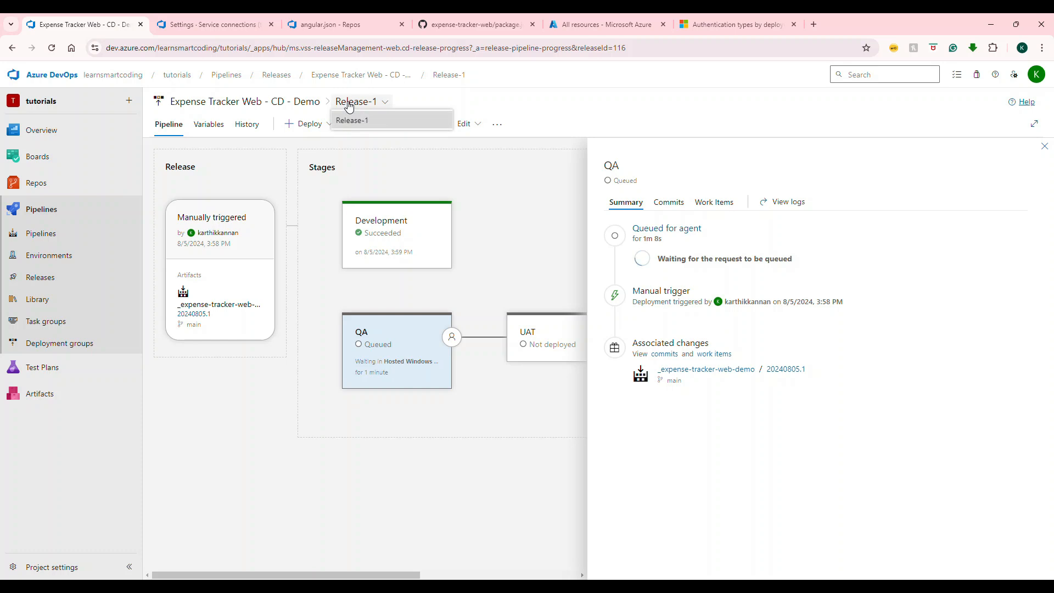
{"action": "left_click", "coordinate": [291, 102]}
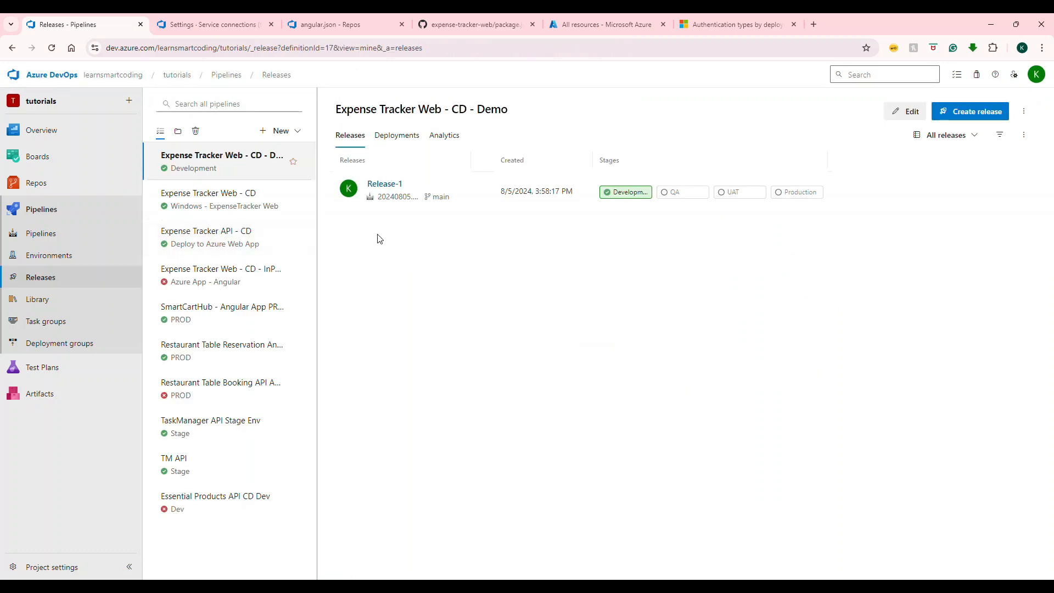
{"action": "left_click", "coordinate": [382, 185]}
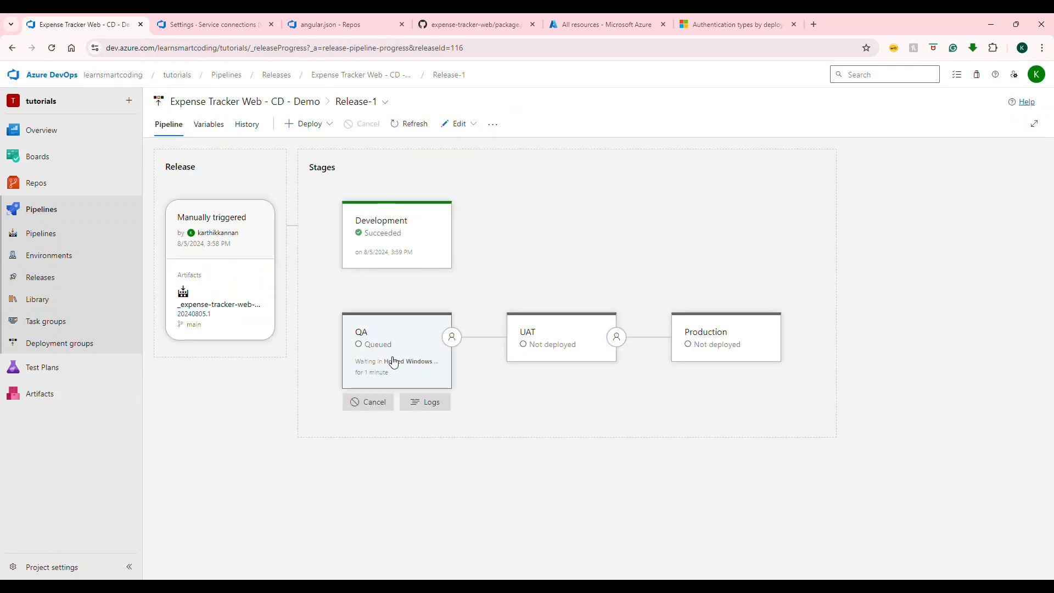
{"action": "mouse_move", "coordinate": [512, 361]}
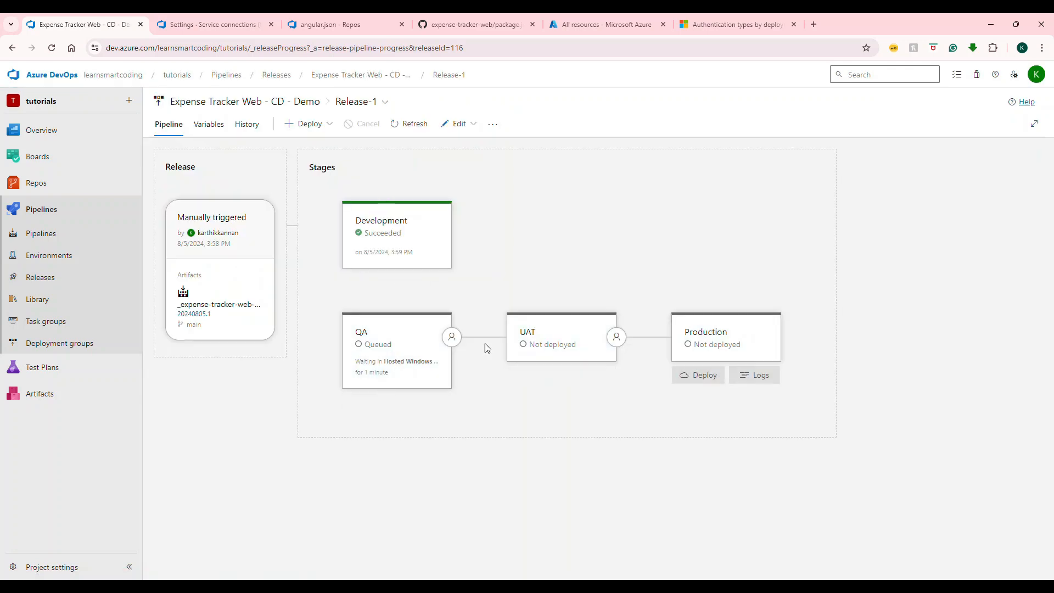
- Review the QA stage's deployment summary and approve its pending post-deployment approval without a comment
{"action": "left_click", "coordinate": [418, 350]}
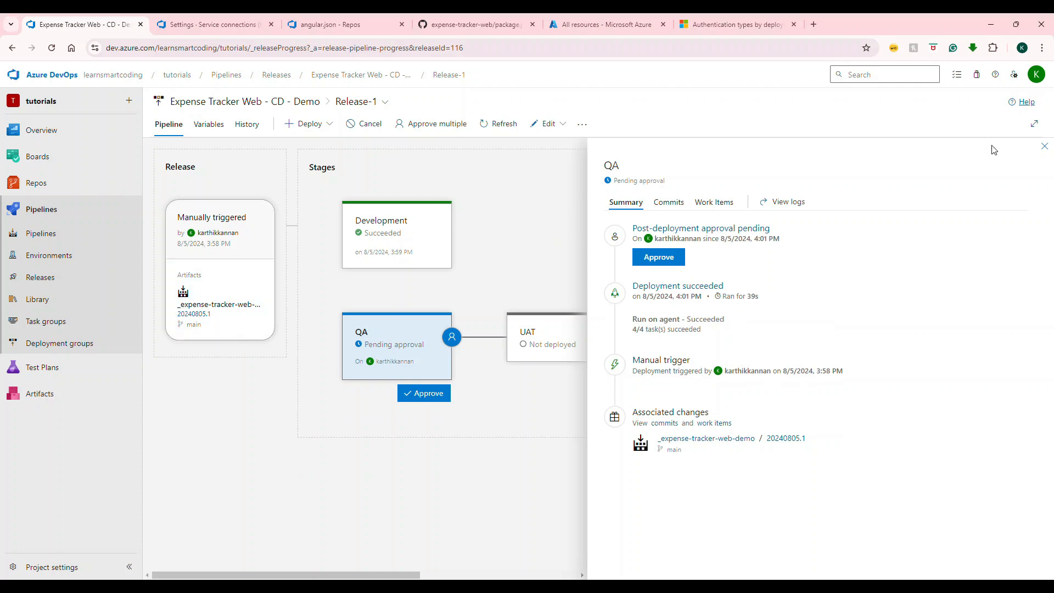
{"action": "left_click", "coordinate": [1046, 147]}
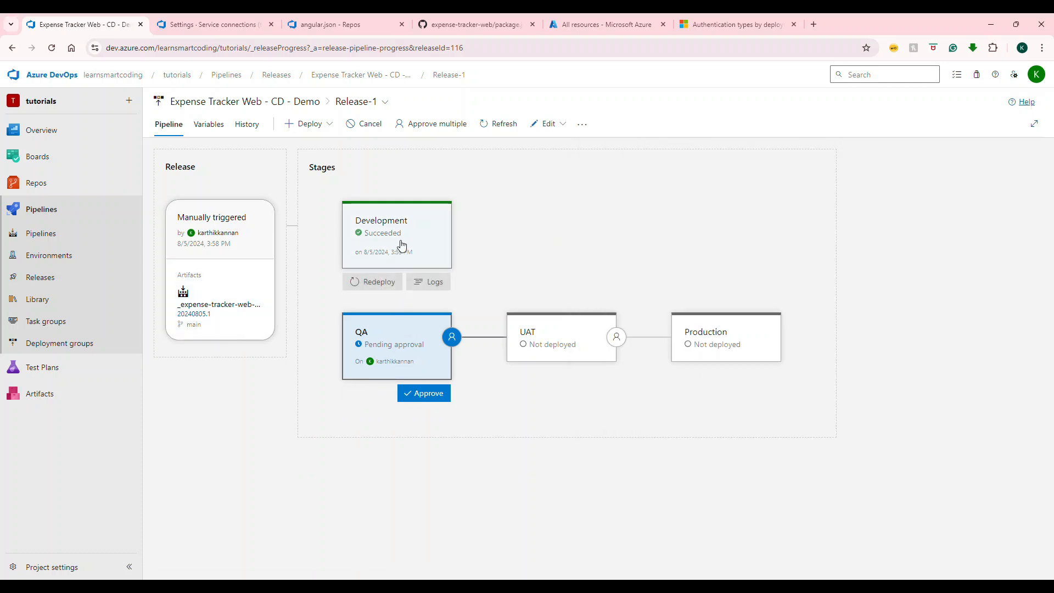
{"action": "left_click", "coordinate": [417, 393]}
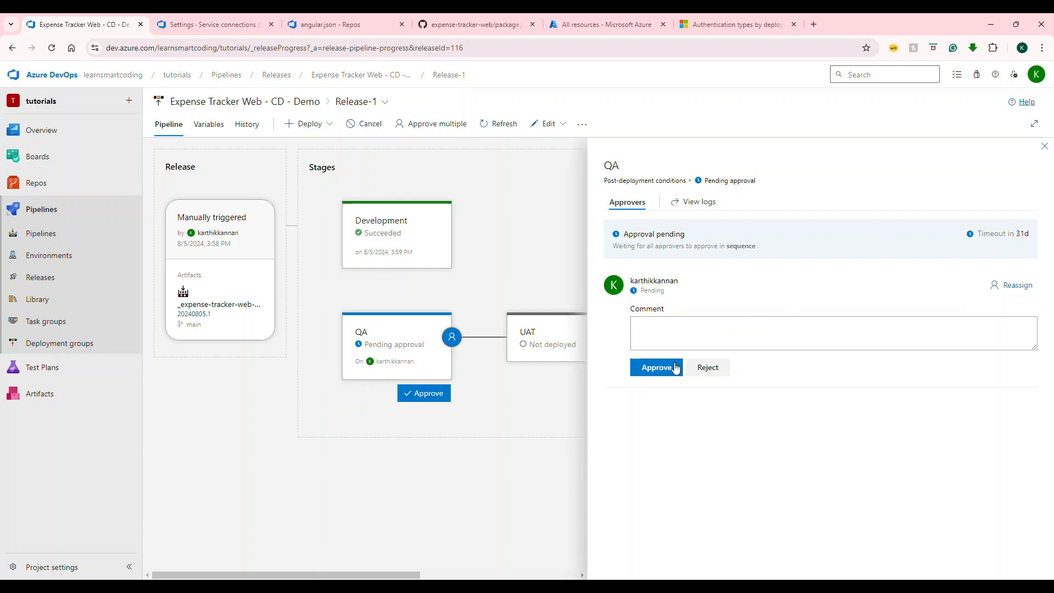
{"action": "left_click", "coordinate": [669, 368]}
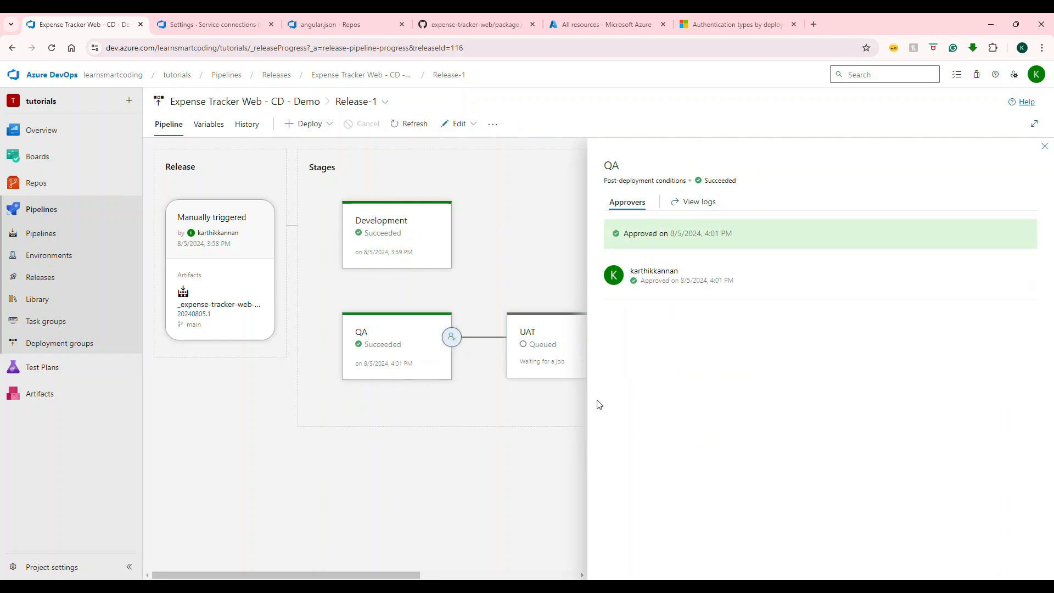
{"action": "left_click", "coordinate": [1045, 149]}
- Check the deployment summary of the release's UAT stage and return to the stage overview
{"action": "mouse_move", "coordinate": [546, 372]}
{"action": "left_click", "coordinate": [553, 354]}
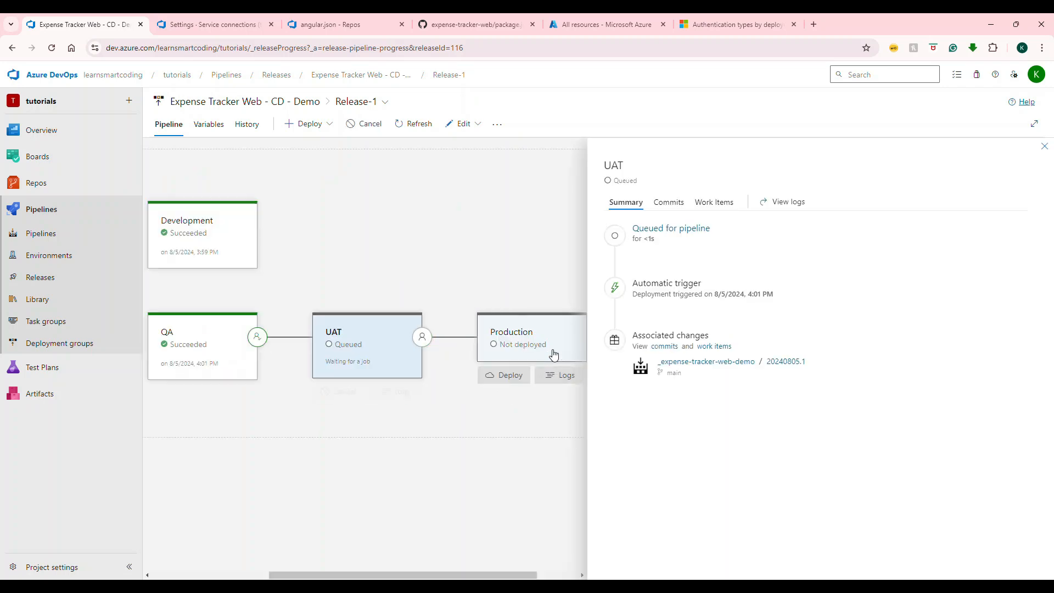
{"action": "left_click", "coordinate": [1045, 148]}
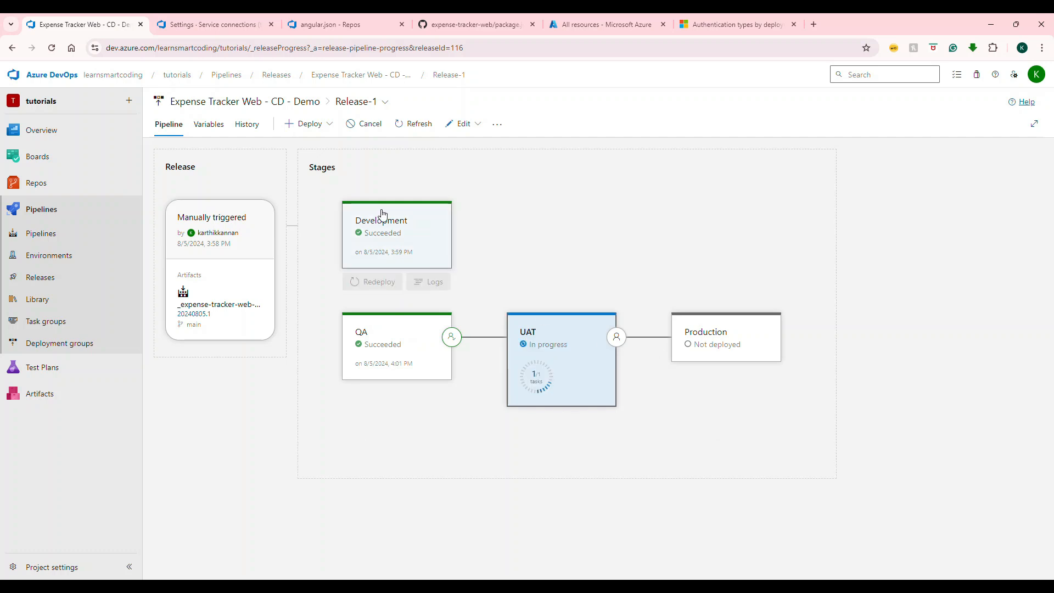
- Switch to the Azure portal, open the lsc-expensetracker-web-stage app service separately and browse to its default domain
{"action": "left_click", "coordinate": [217, 30]}
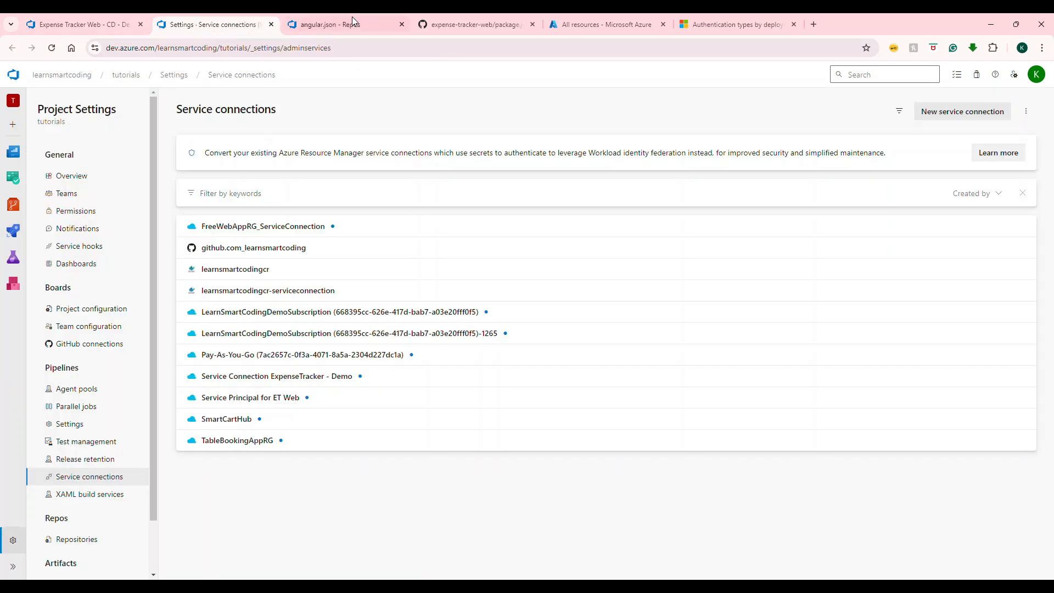
{"action": "left_click", "coordinate": [329, 24]}
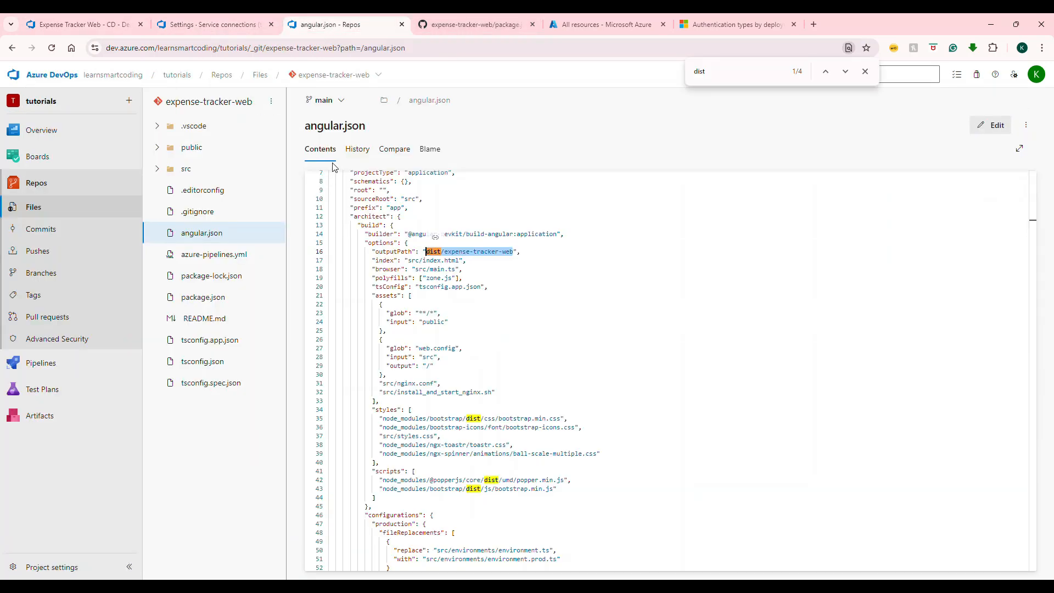
{"action": "left_click", "coordinate": [604, 24]}
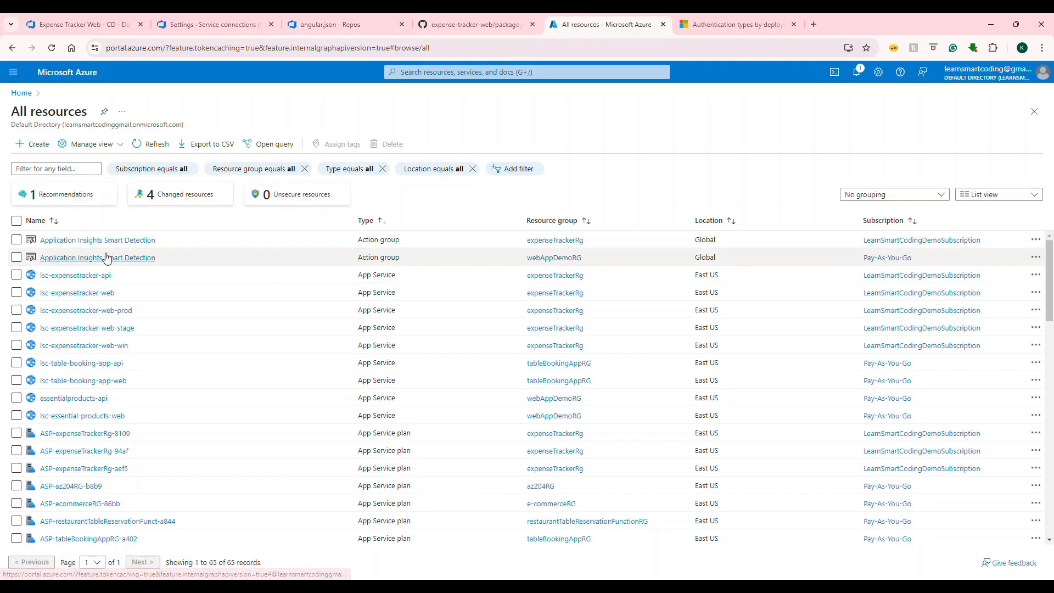
{"action": "middle_click", "coordinate": [101, 329]}
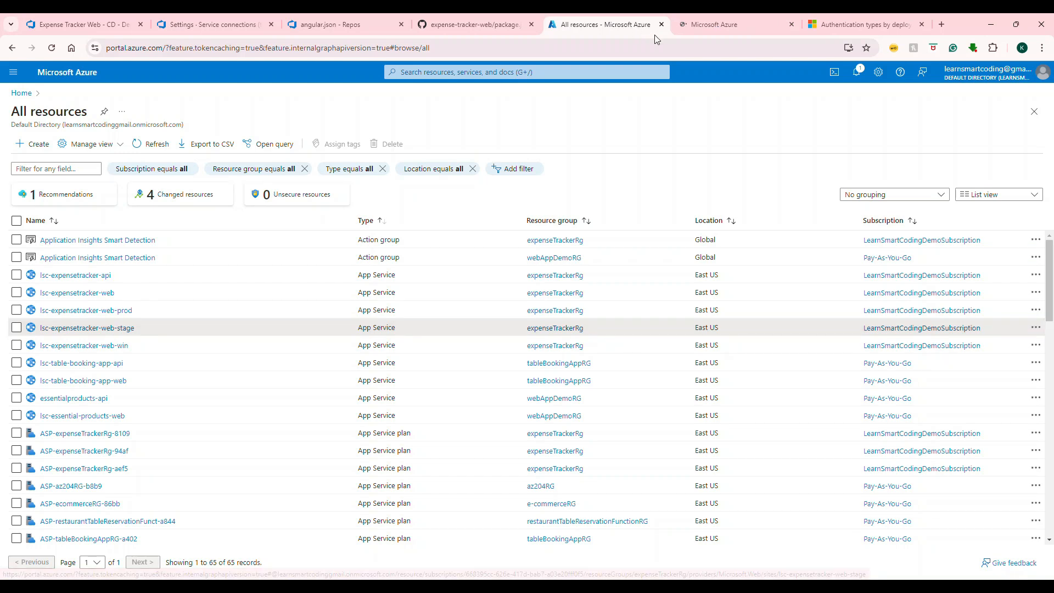
{"action": "left_click", "coordinate": [716, 22]}
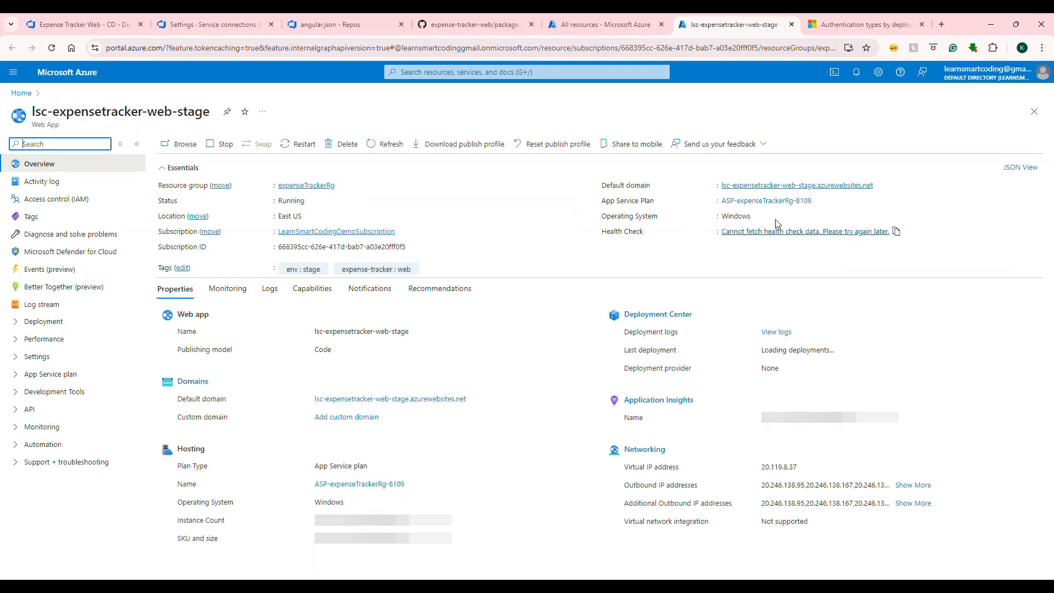
{"action": "left_click", "coordinate": [781, 187]}
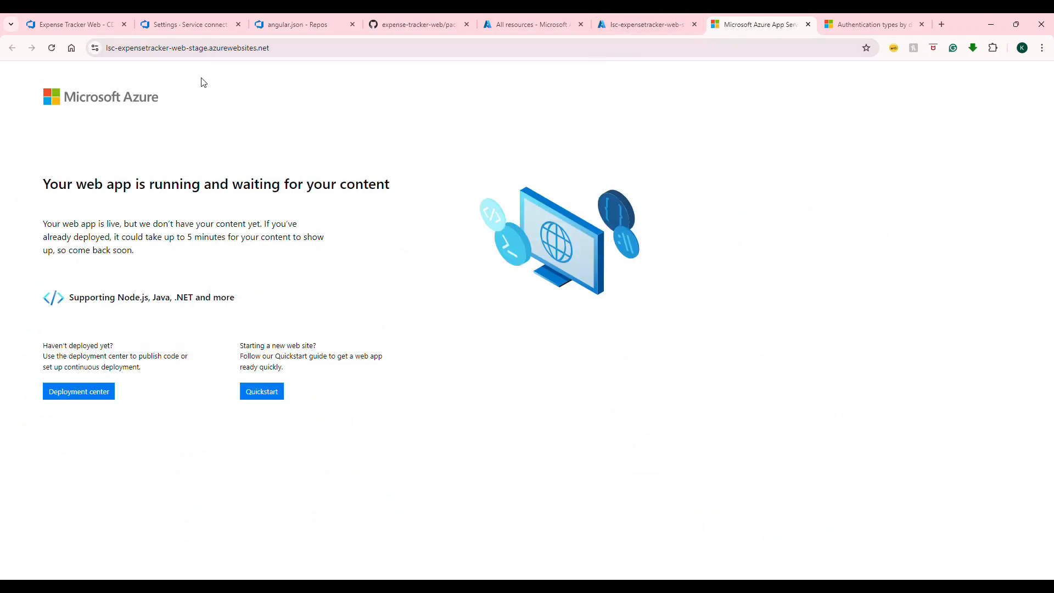
{"action": "left_click", "coordinate": [229, 50]}
{"action": "left_click", "coordinate": [658, 26]}
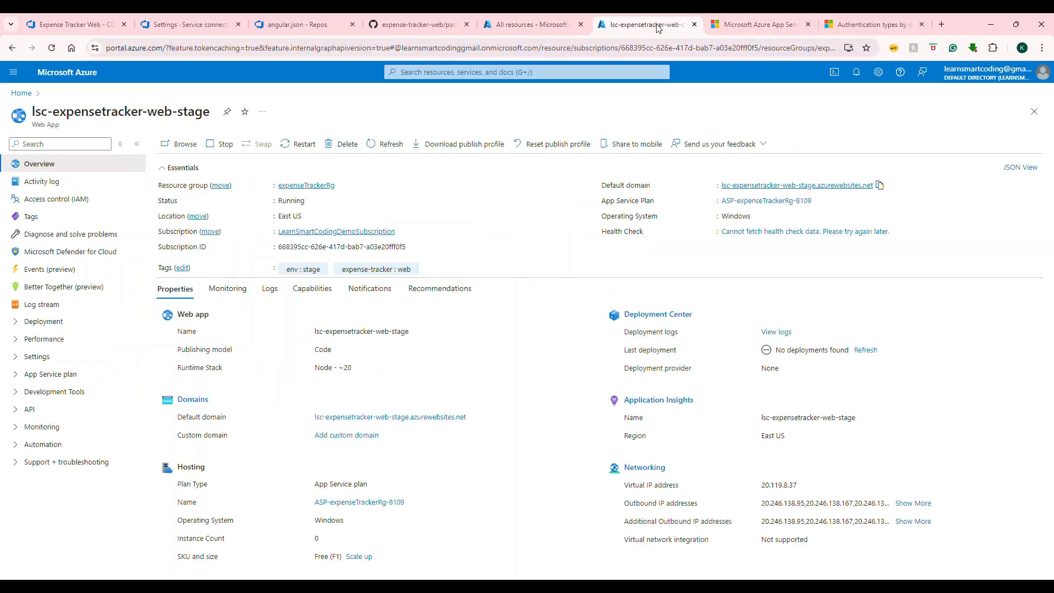
{"action": "left_click", "coordinate": [434, 49]}
{"action": "type", "text": "https://lsc-expensetracker-web-stage.azurewebsites.net/"}
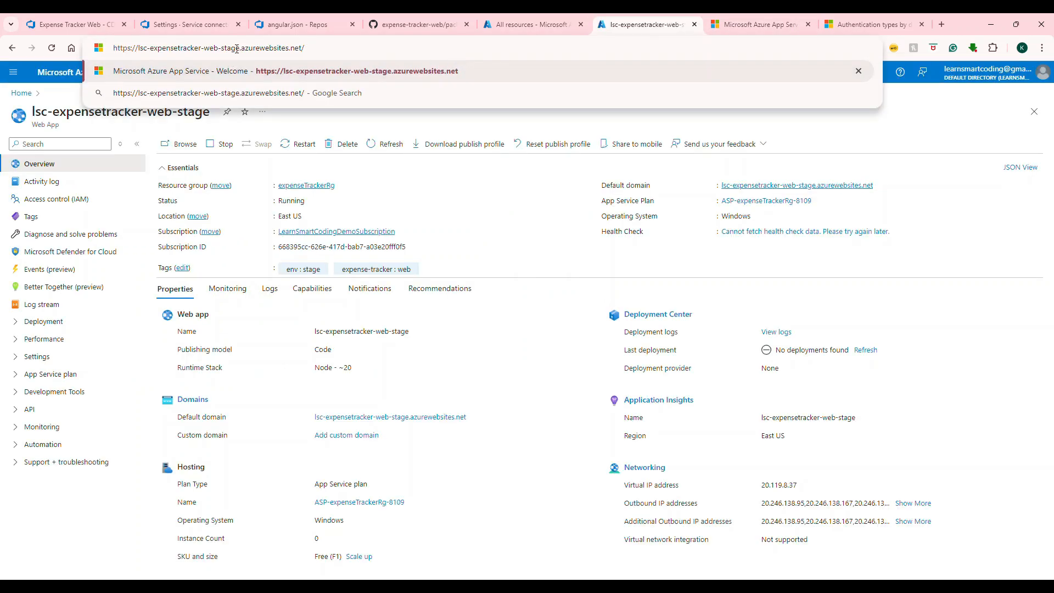
{"action": "key", "text": "BackSpace"}
{"action": "key", "text": "BackSpace"}
{"action": "key", "text": "BackSpace"}
{"action": "key", "text": "BackSpace"}
{"action": "key", "text": "BackSpace"}
{"action": "key", "text": "BackSpace"}
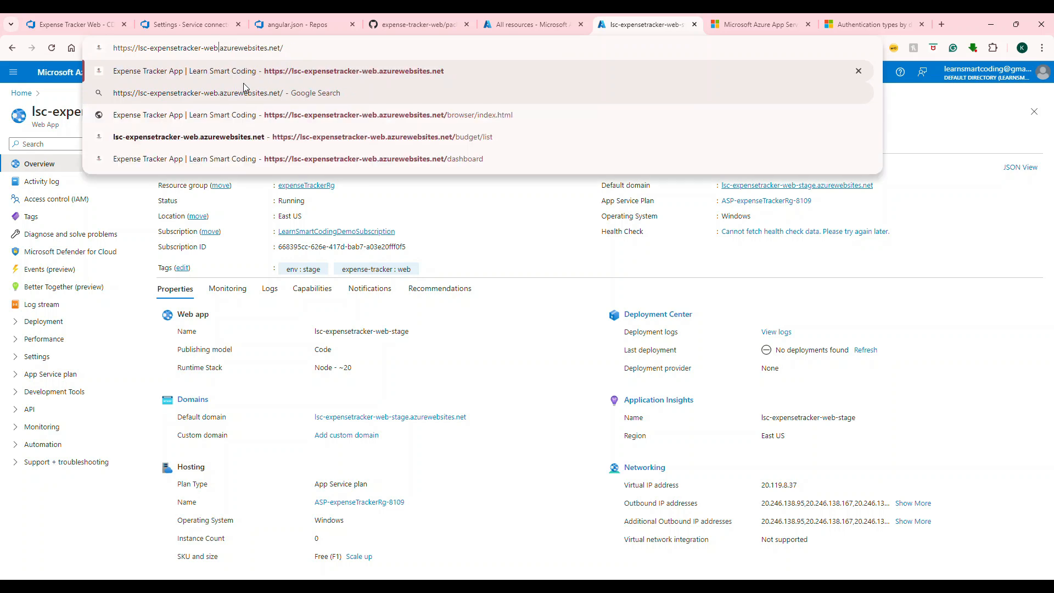
{"action": "key", "text": "Return"}
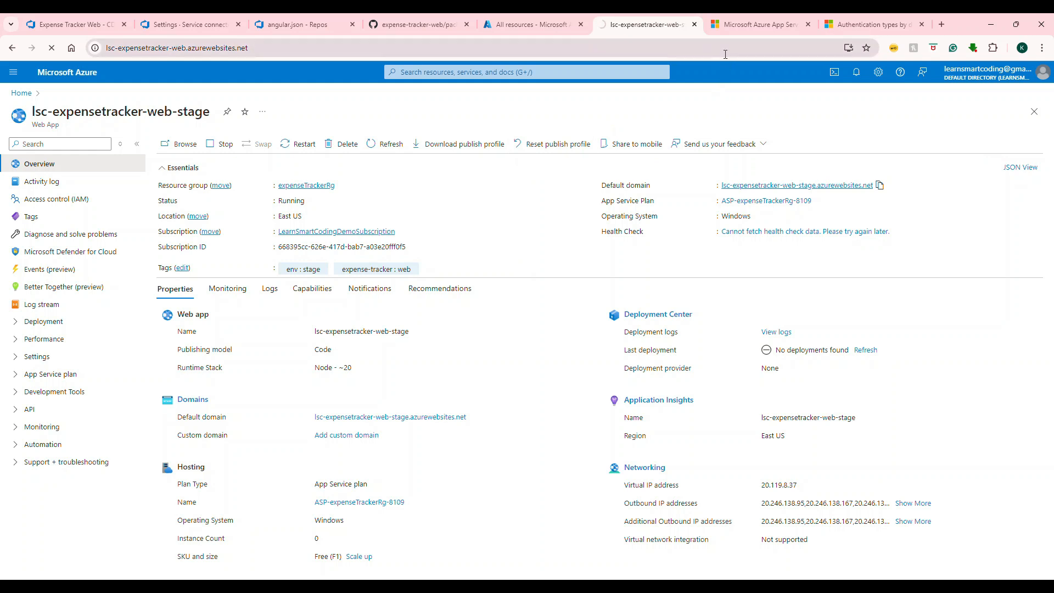
{"action": "left_click", "coordinate": [845, 29]}
{"action": "left_click", "coordinate": [774, 47]}
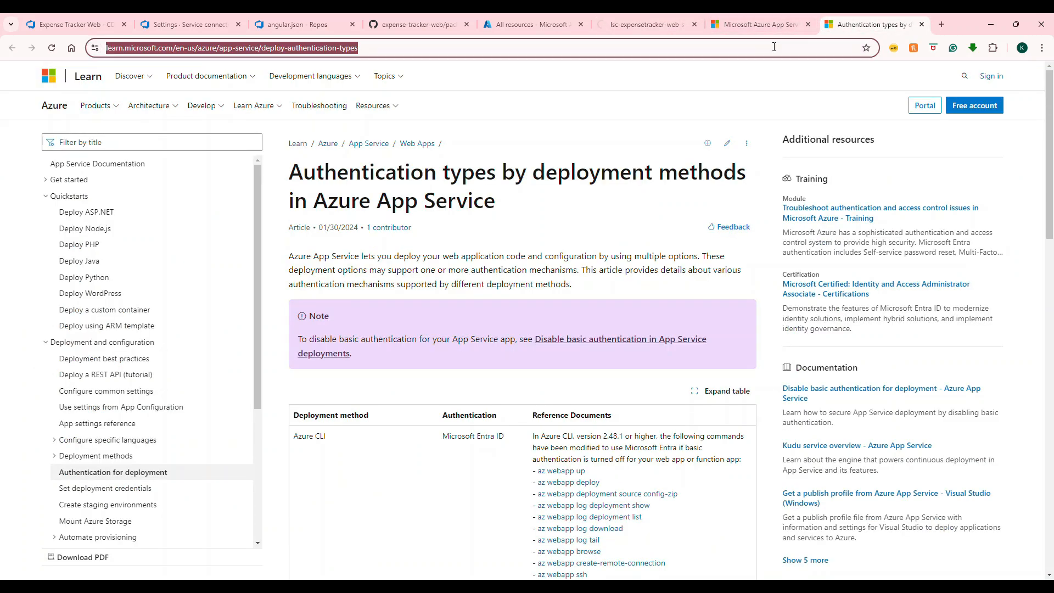
{"action": "type", "text": "https://lsc-expensetracker-web-stage.azurewebsites.net/"}
{"action": "left_click", "coordinate": [239, 47]}
{"action": "key", "text": "BackSpace"}
{"action": "key", "text": "BackSpace"}
{"action": "key", "text": "BackSpace"}
{"action": "key", "text": "BackSpace"}
{"action": "key", "text": "BackSpace"}
{"action": "key", "text": "BackSpace"}
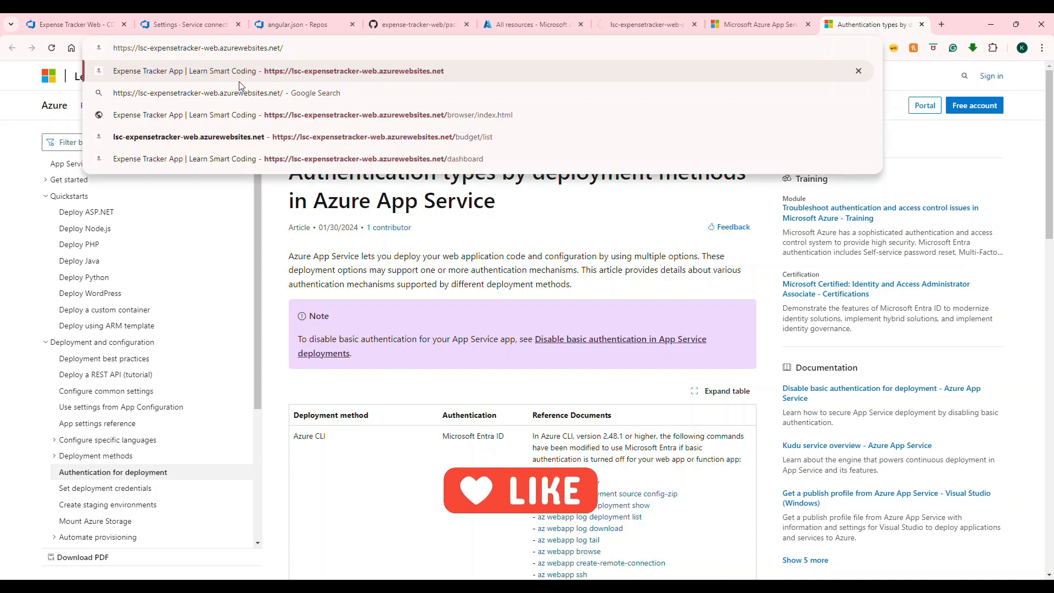
{"action": "type", "text": "-win"}
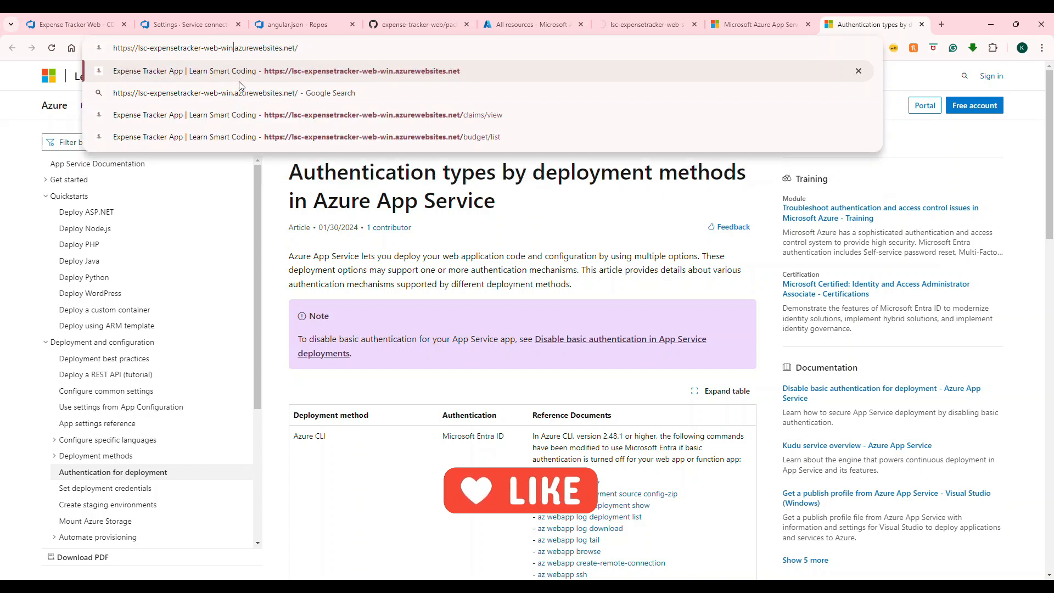
{"action": "key", "text": "Return"}
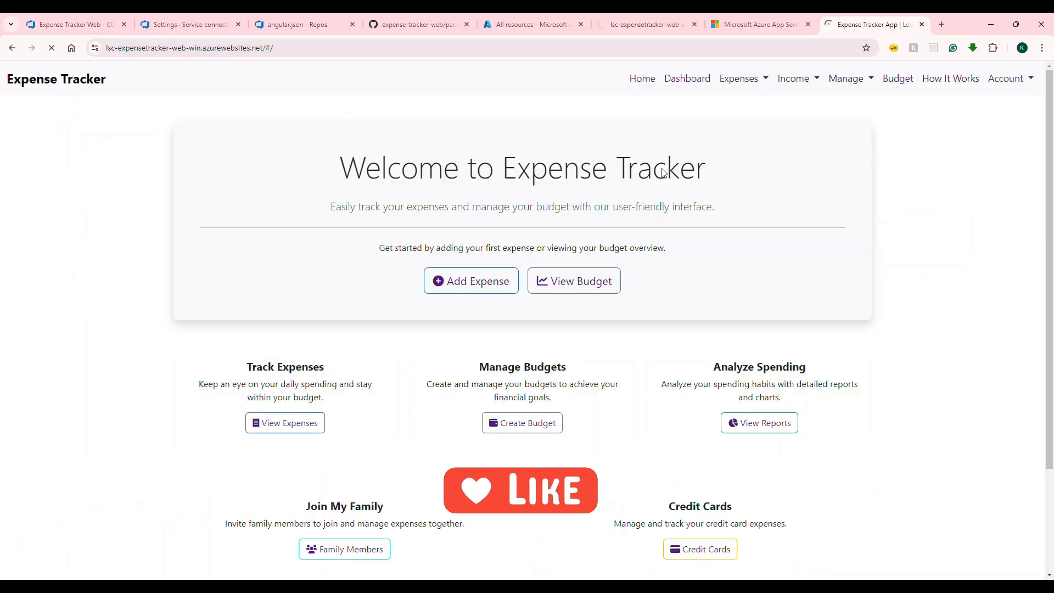
- Close the Service connections settings and angular.json pages and return to the Release-1 stage overview in Azure DevOps
{"action": "left_click", "coordinate": [629, 32]}
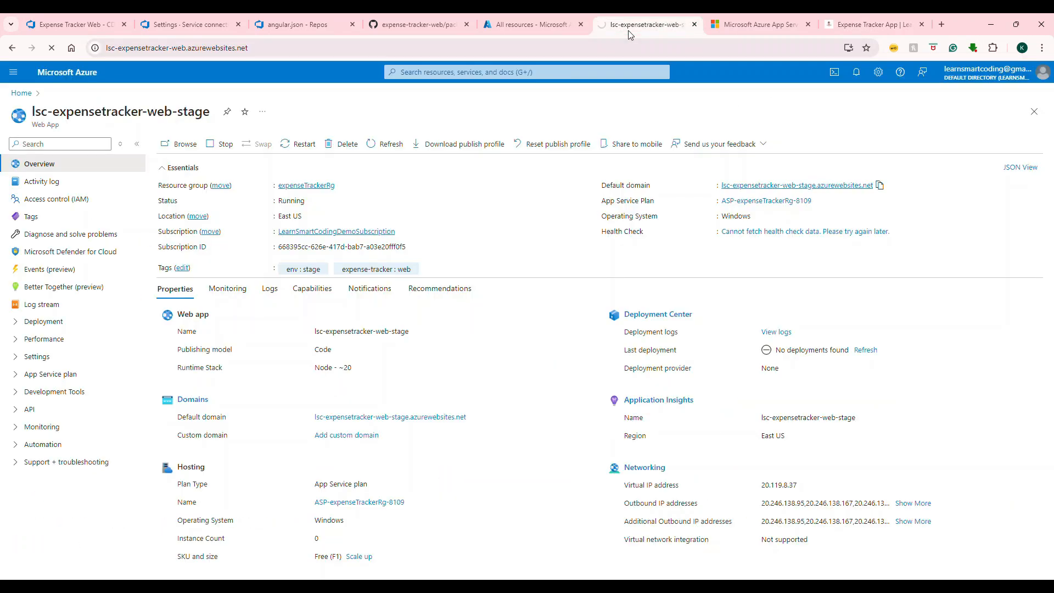
{"action": "left_click", "coordinate": [726, 29]}
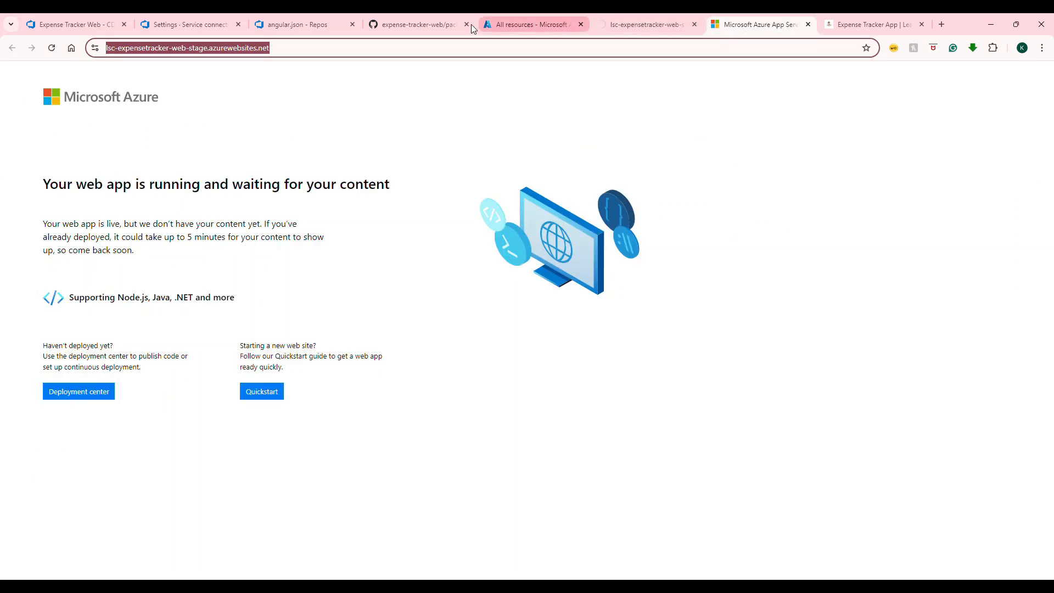
{"action": "left_click", "coordinate": [180, 23]}
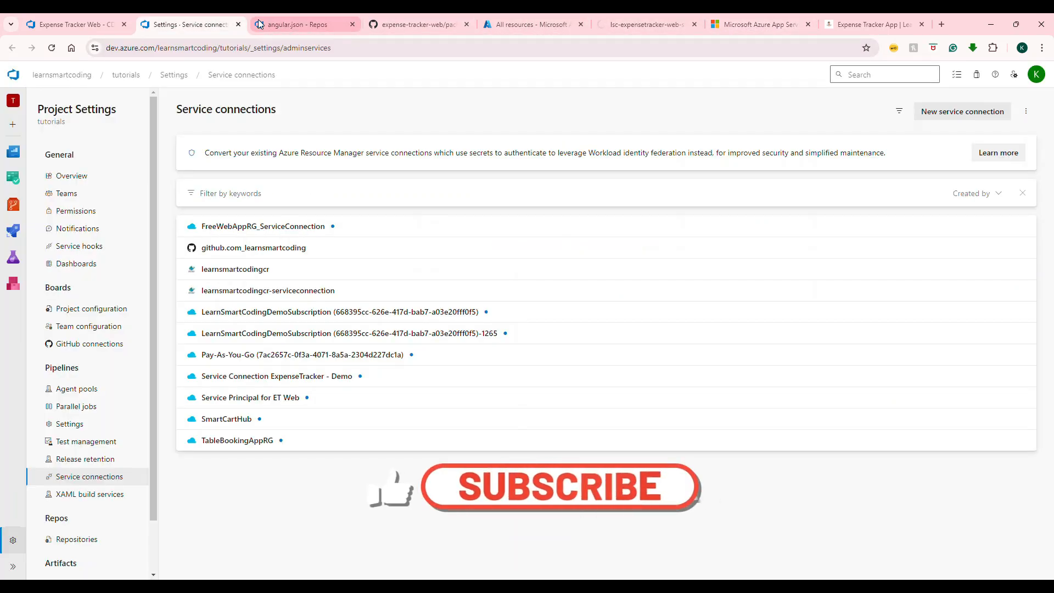
{"action": "left_click", "coordinate": [238, 24]}
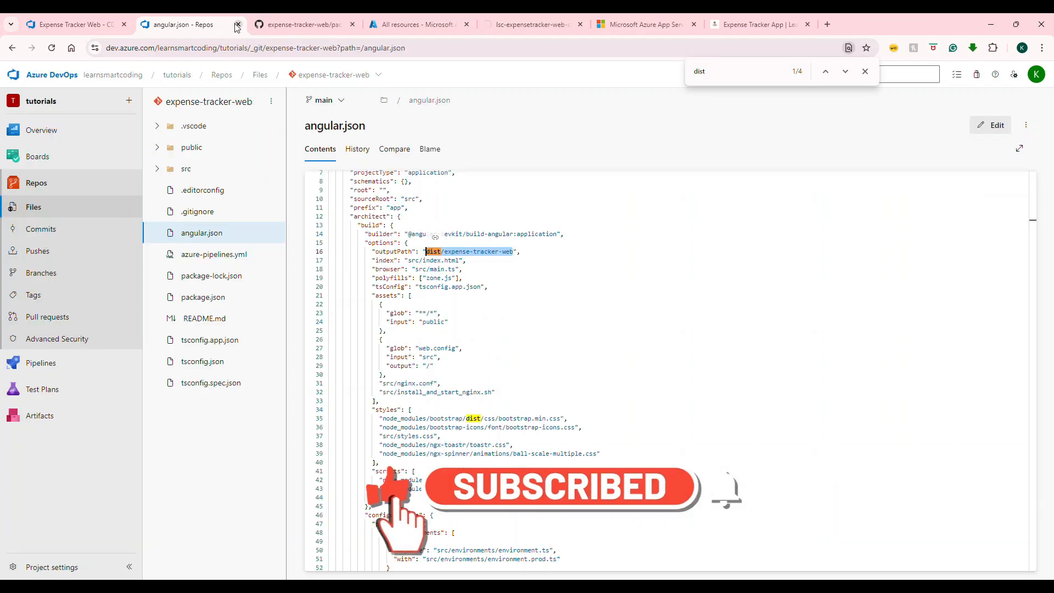
{"action": "left_click", "coordinate": [238, 24]}
{"action": "left_click", "coordinate": [91, 26]}
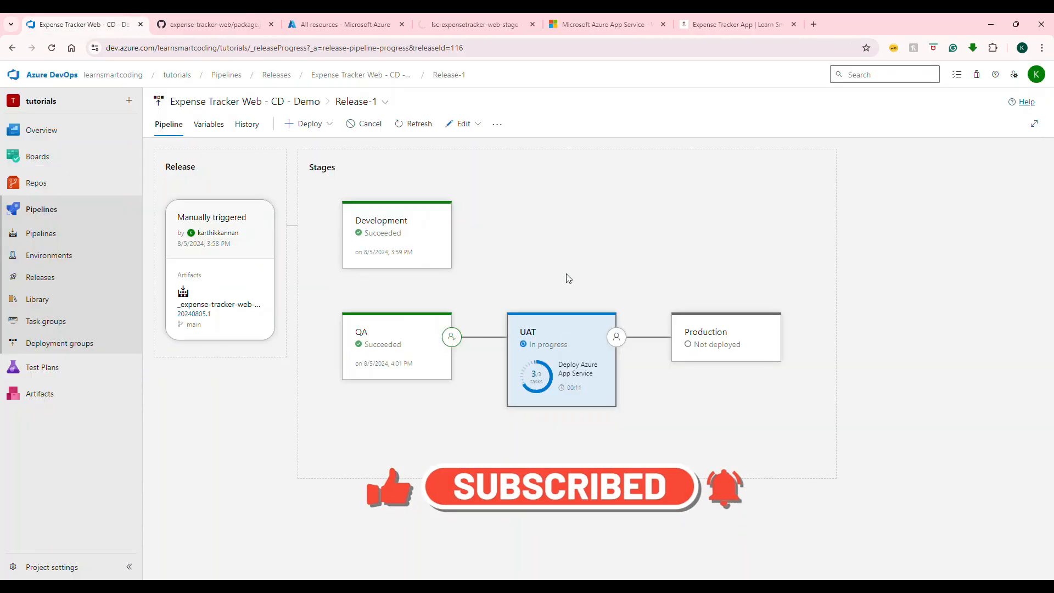
- Compare the open stage and win sites, then check the UAT stage's progress in Release-1
{"action": "left_click", "coordinate": [643, 25]}
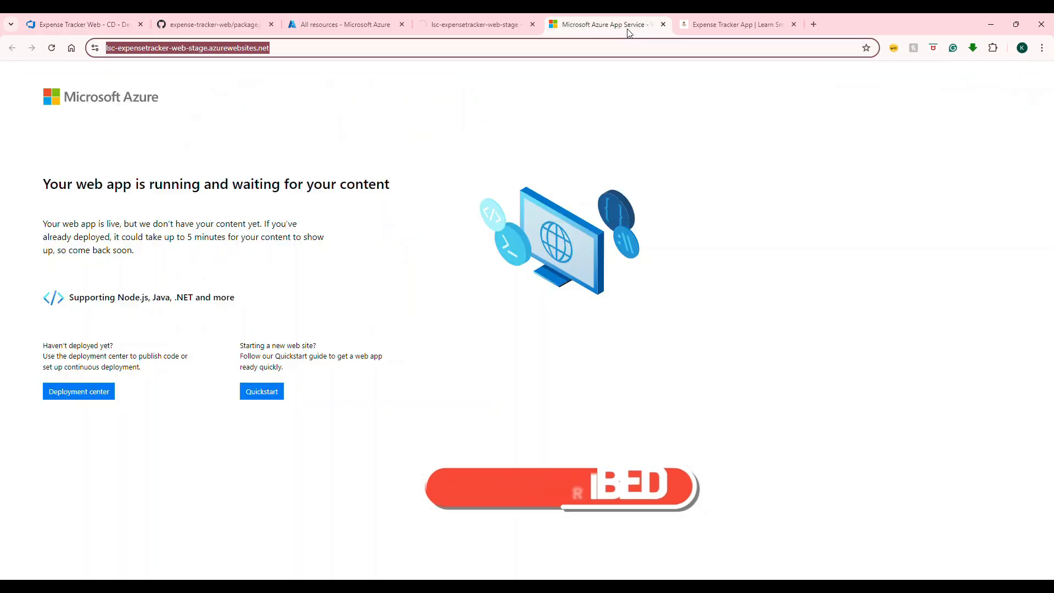
{"action": "left_click", "coordinate": [447, 26]}
{"action": "left_click", "coordinate": [728, 27]}
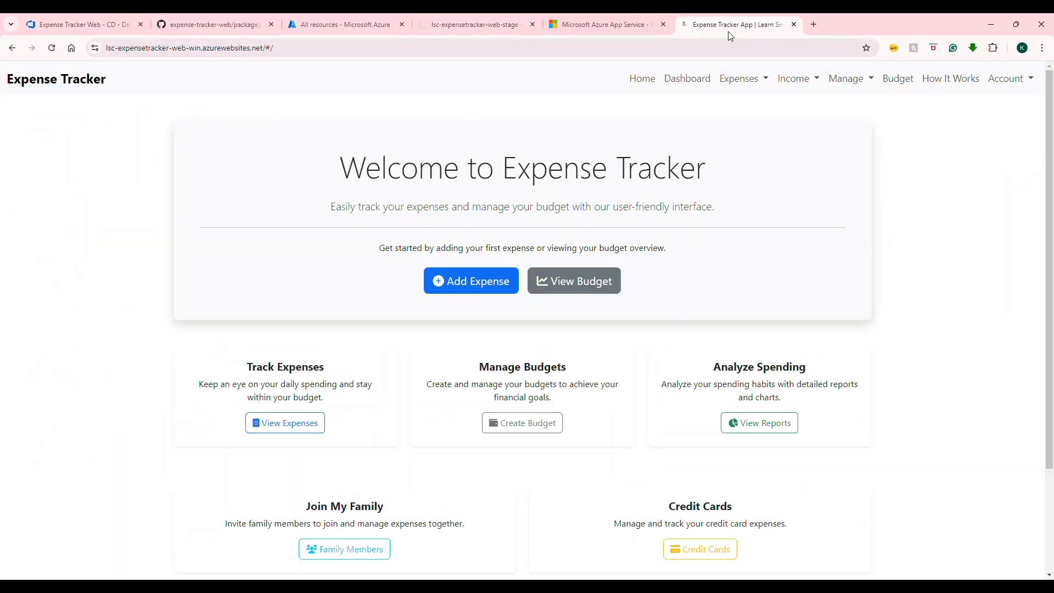
{"action": "left_click", "coordinate": [573, 26]}
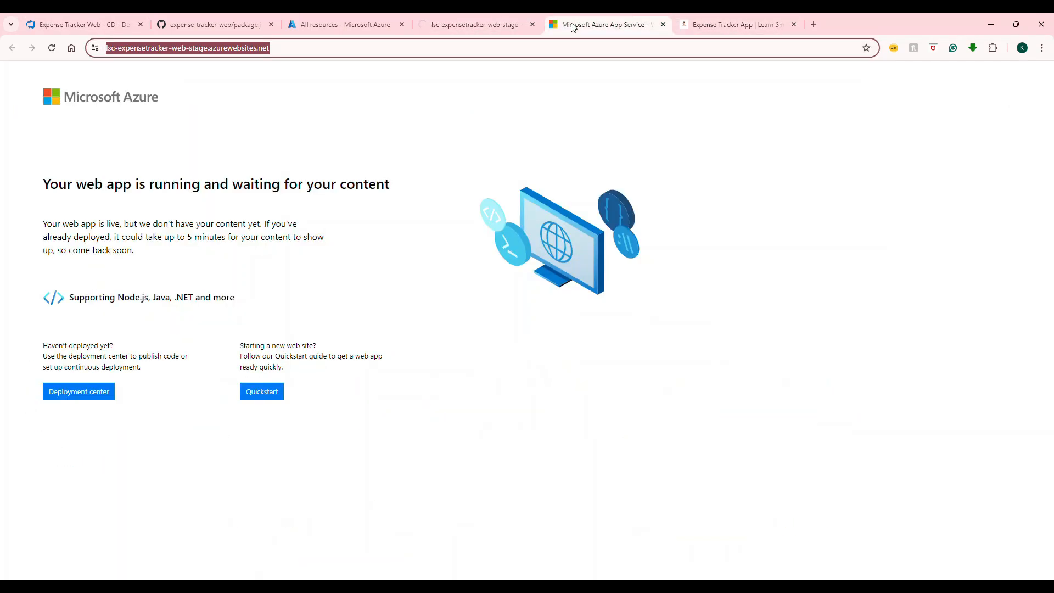
{"action": "left_click", "coordinate": [69, 25]}
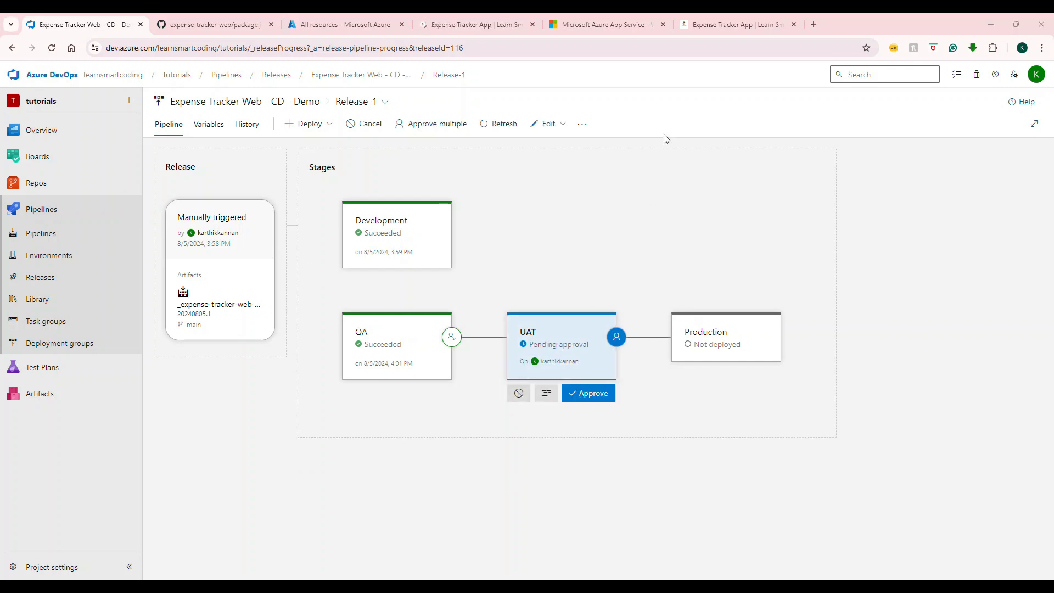
- Reload the lsc-expensetracker-web-stage site and compare its home page with the web and web-win sites
{"action": "left_click", "coordinate": [601, 28]}
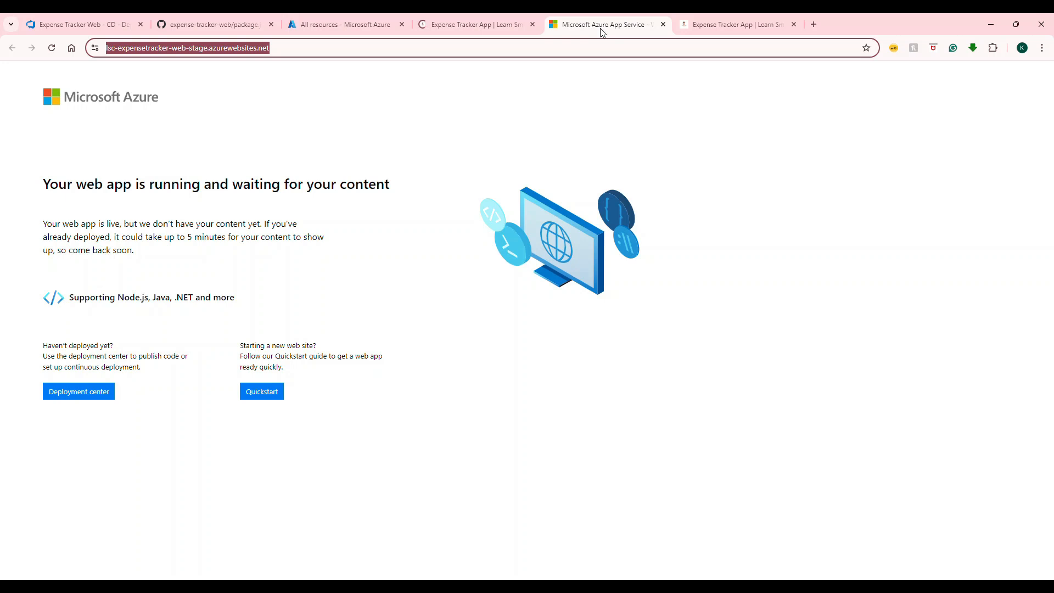
{"action": "key", "text": "Return"}
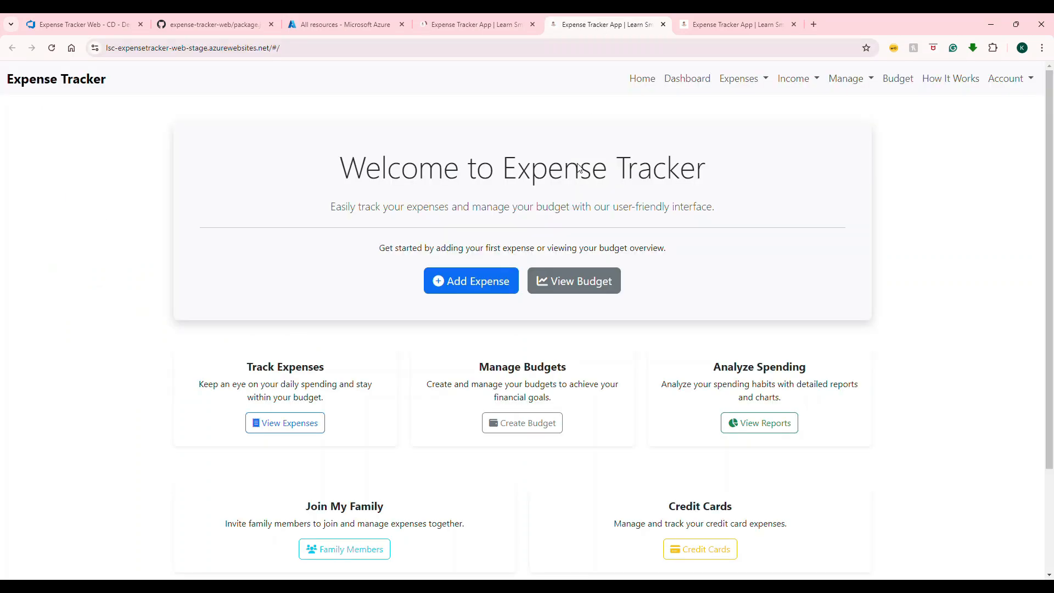
{"action": "left_click", "coordinate": [716, 30]}
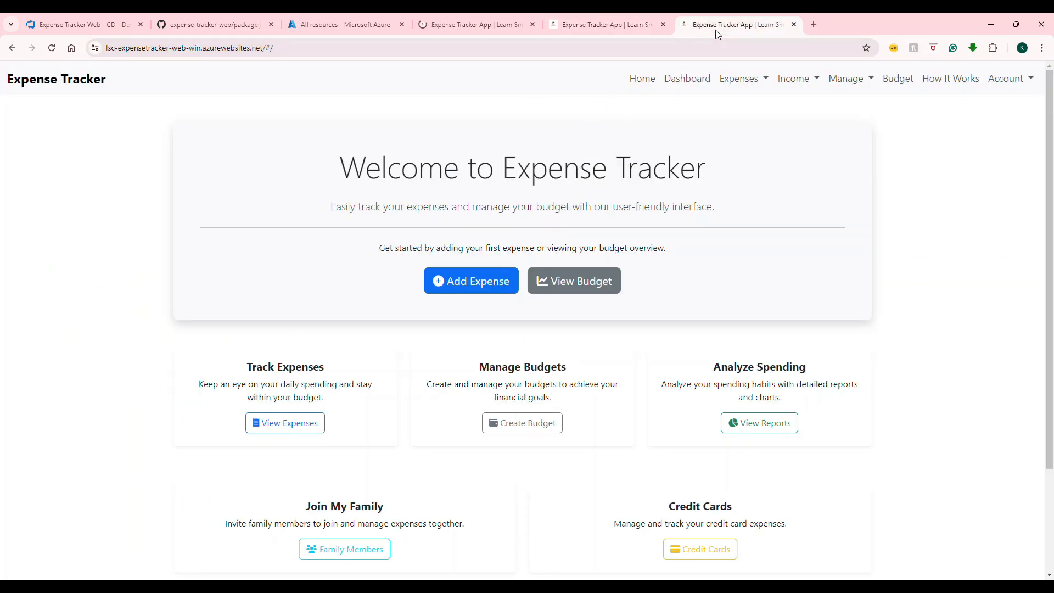
{"action": "left_click", "coordinate": [463, 30]}
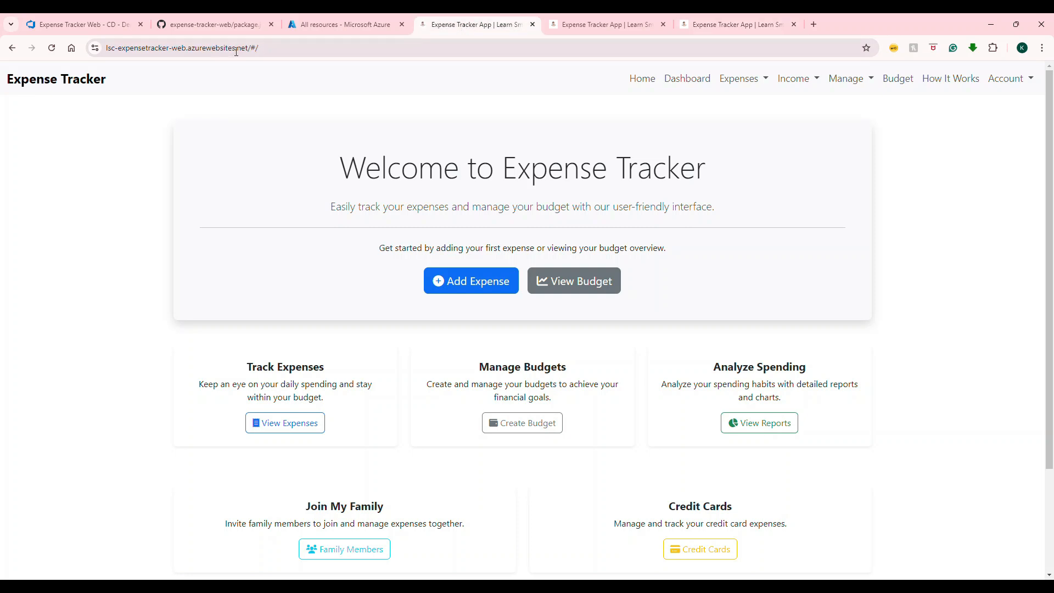
{"action": "left_click", "coordinate": [631, 25]}
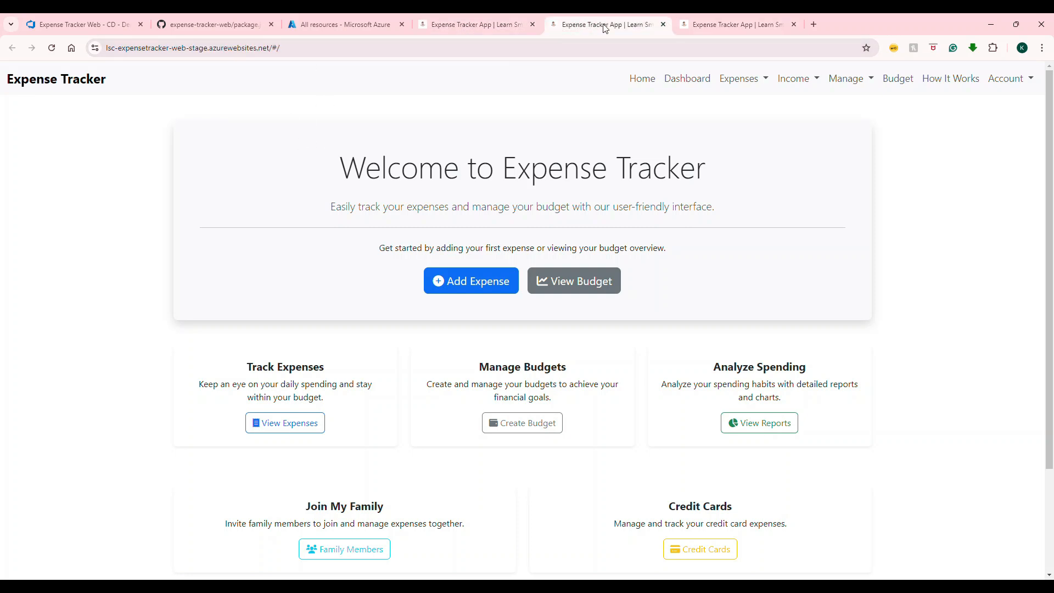
{"action": "left_click", "coordinate": [716, 29]}
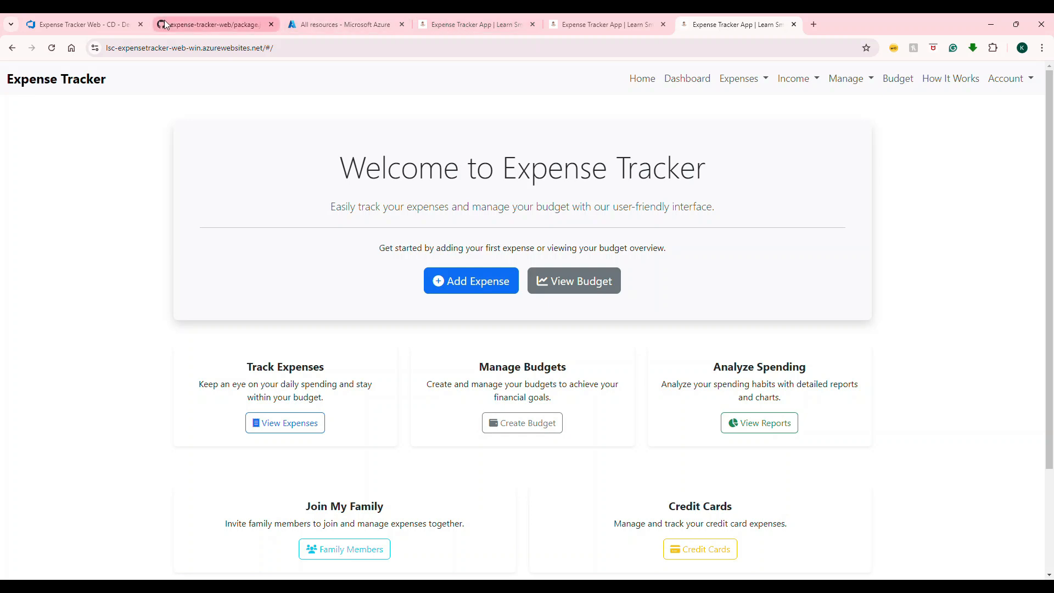
- Open lsc-expensetracker-web-prod.azurewebsites.net/#/ in a new browser tab, adapting the stage site's address, to check the production site
{"action": "left_click", "coordinate": [584, 24]}
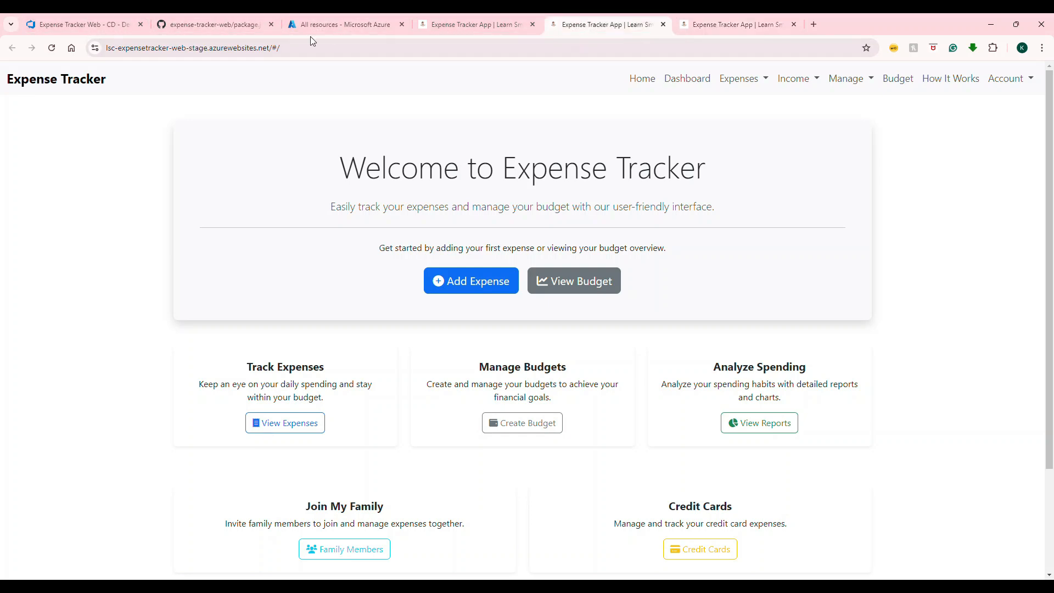
{"action": "left_click", "coordinate": [317, 53]}
{"action": "key", "text": "ctrl+c"}
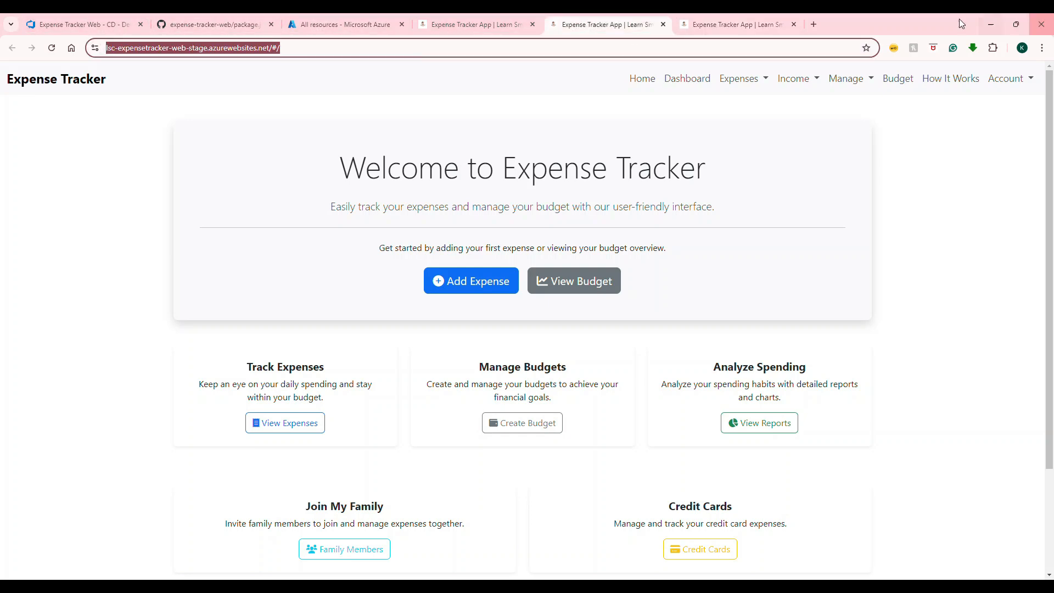
{"action": "left_click", "coordinate": [814, 24]}
{"action": "key", "text": "ctrl+v"}
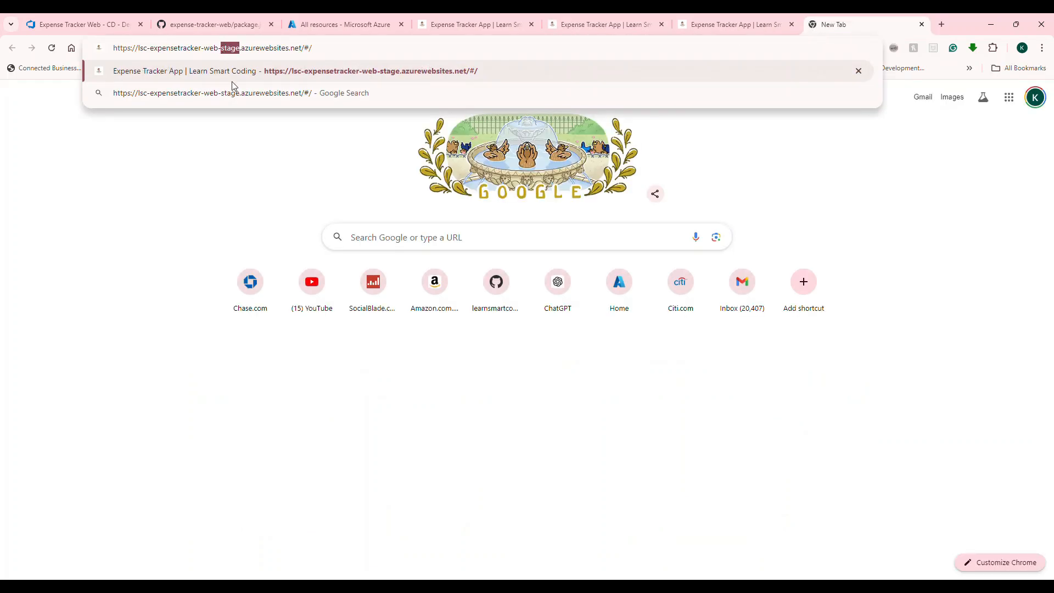
{"action": "type", "text": "prod"}
{"action": "key", "text": "Return"}
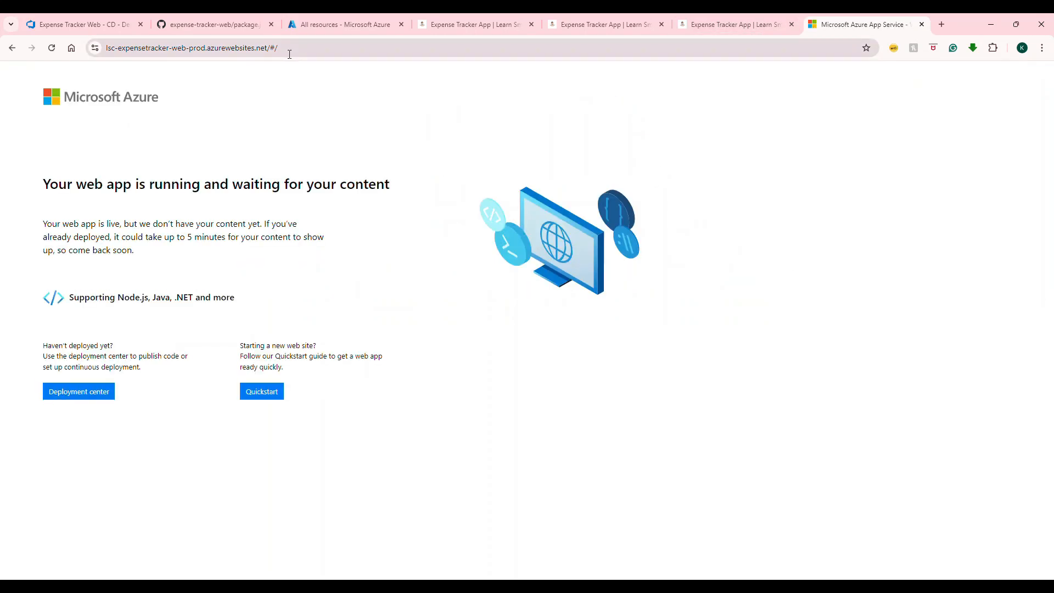
- Cancel the UAT deployment in Release-1 with the comment "not for prod ready"
{"action": "left_click", "coordinate": [107, 24]}
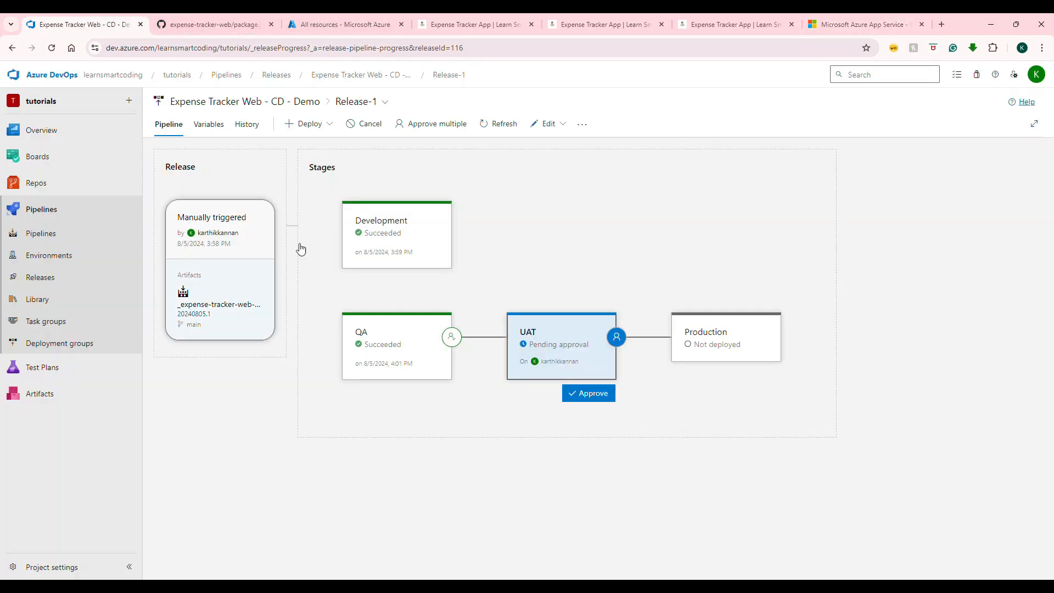
{"action": "mouse_move", "coordinate": [595, 394]}
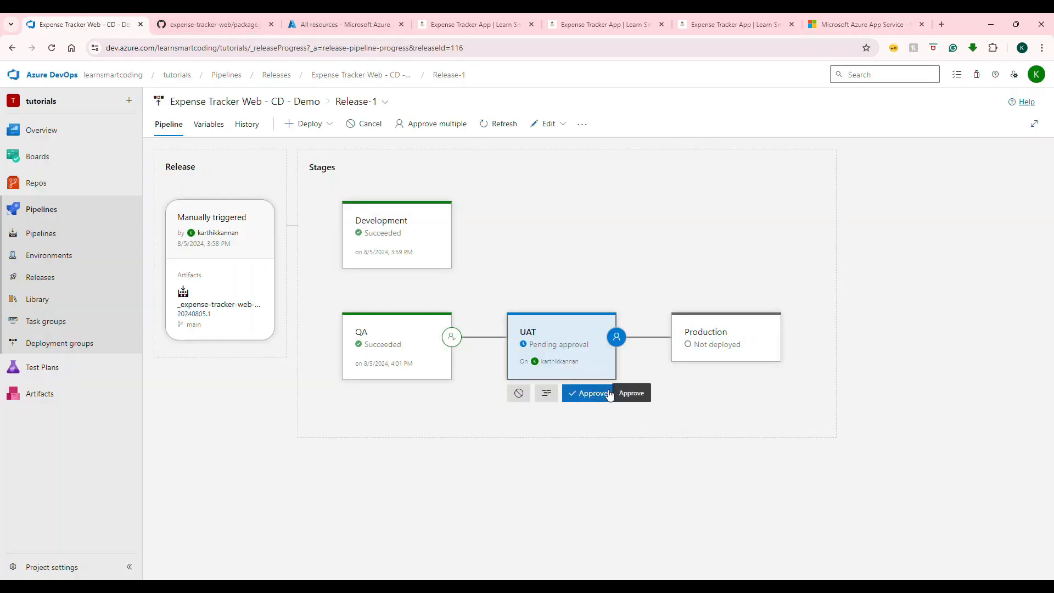
{"action": "left_click", "coordinate": [519, 394]}
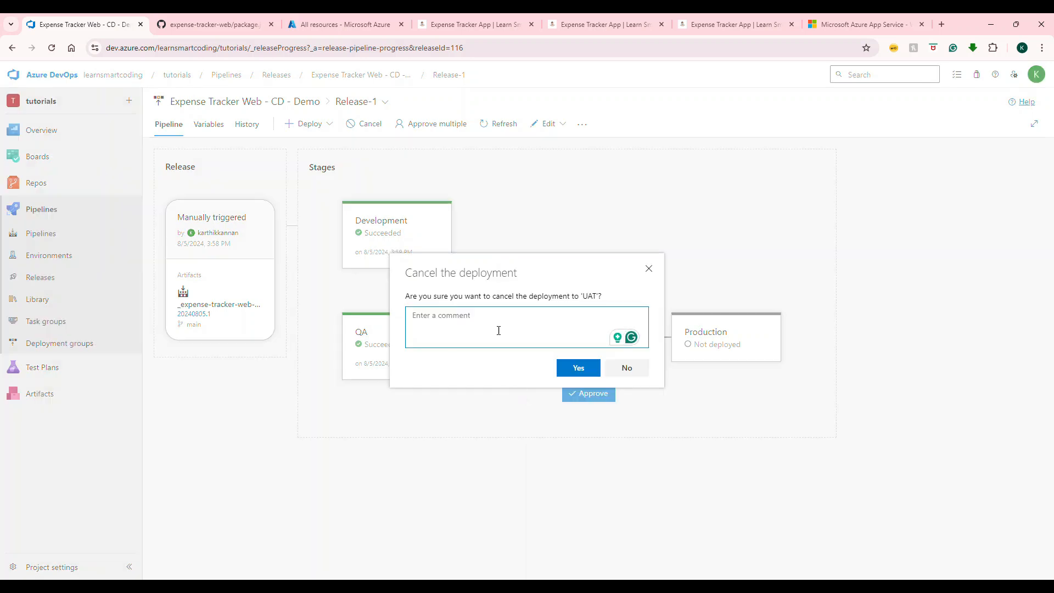
{"action": "type", "text": "not for prod ready"}
{"action": "left_click", "coordinate": [577, 367]}
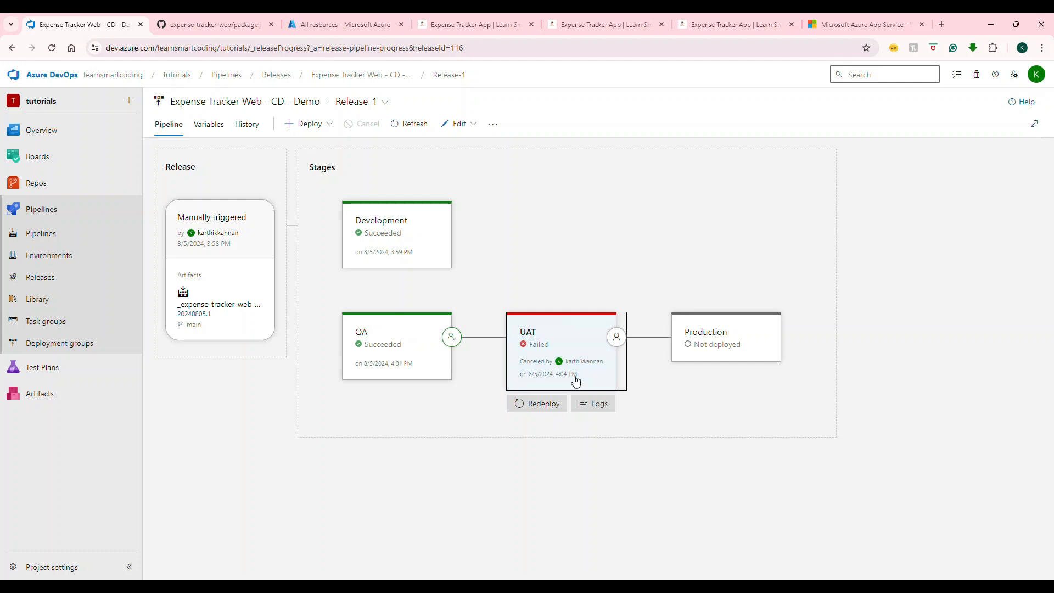
{"action": "mouse_move", "coordinate": [616, 384]}
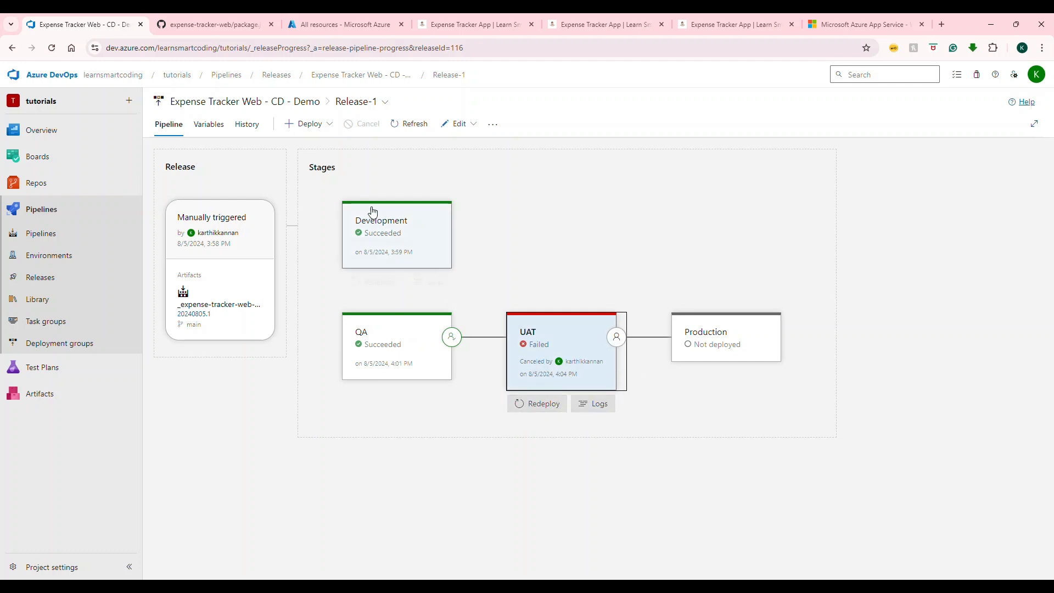
- Open tsconfig.json from the expense-tracker-web repository's main branch in edit mode
{"action": "left_click", "coordinate": [33, 211]}
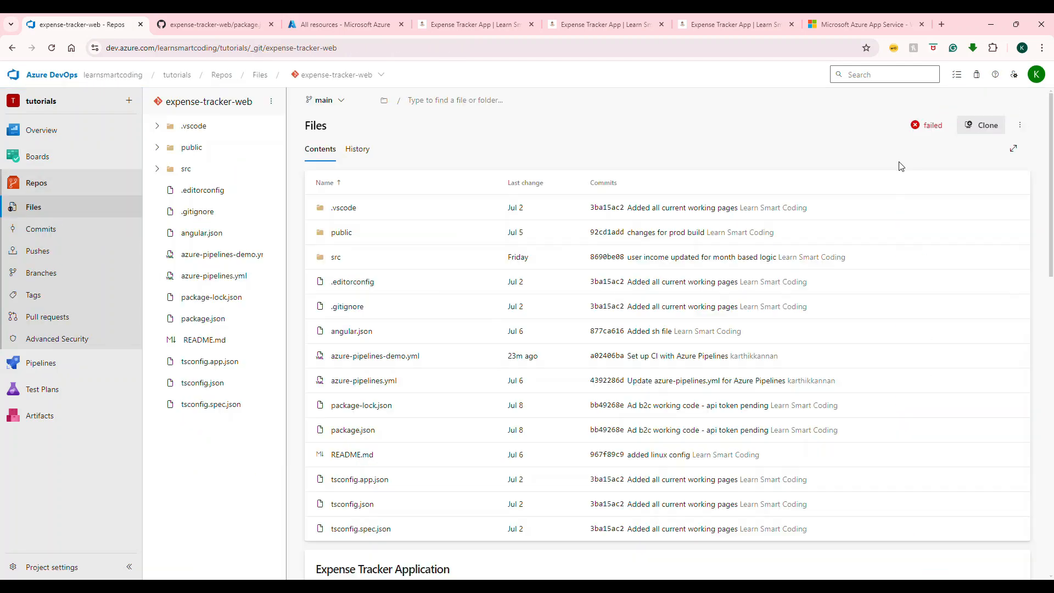
{"action": "scroll", "coordinate": [895, 172], "scroll_direction": "down", "scroll_amount": 8}
{"action": "scroll", "coordinate": [609, 290], "scroll_direction": "up", "scroll_amount": 3}
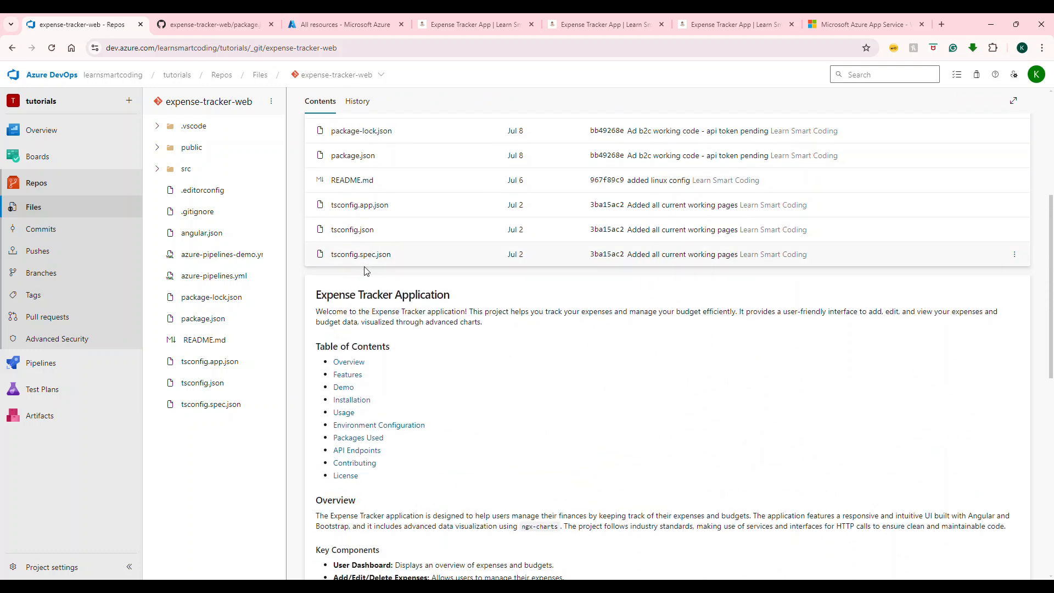
{"action": "scroll", "coordinate": [462, 274], "scroll_direction": "up", "scroll_amount": 5}
{"action": "scroll", "coordinate": [761, 310], "scroll_direction": "down", "scroll_amount": 2}
{"action": "scroll", "coordinate": [760, 311], "scroll_direction": "up", "scroll_amount": 2}
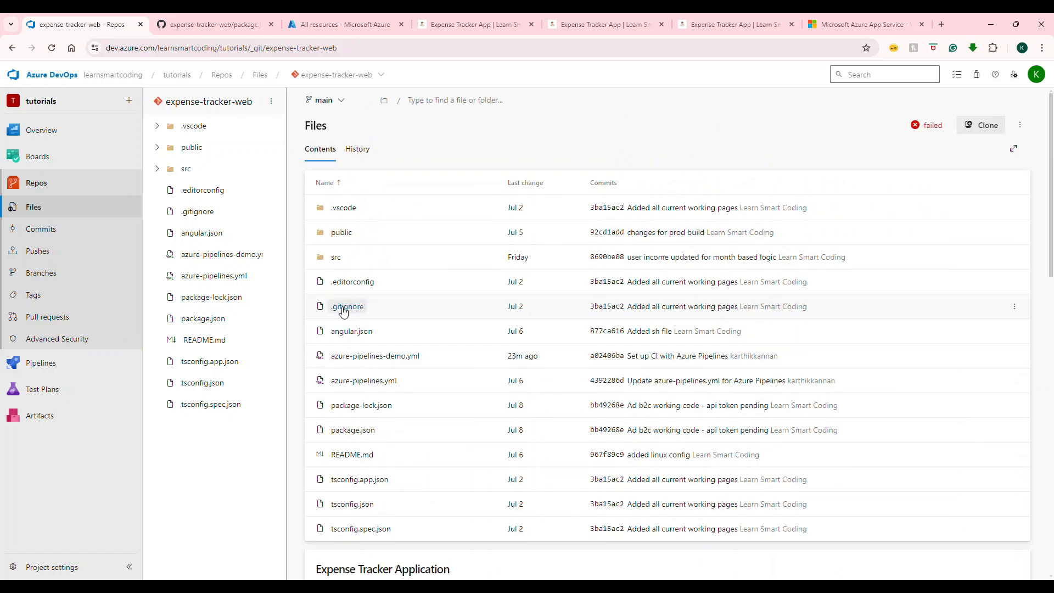
{"action": "scroll", "coordinate": [358, 319], "scroll_direction": "down", "scroll_amount": 4}
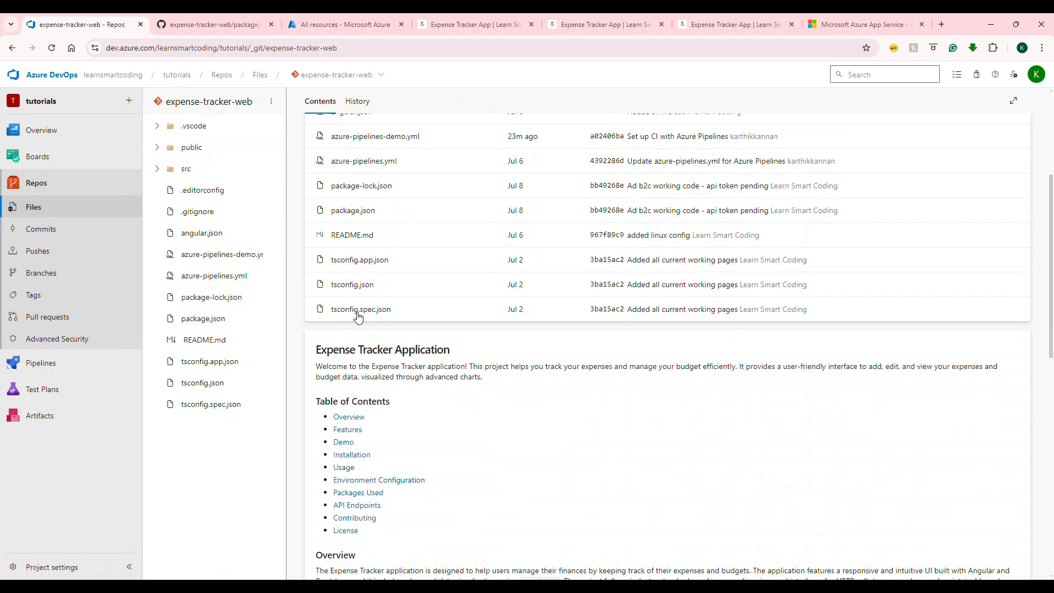
{"action": "left_click", "coordinate": [350, 285]}
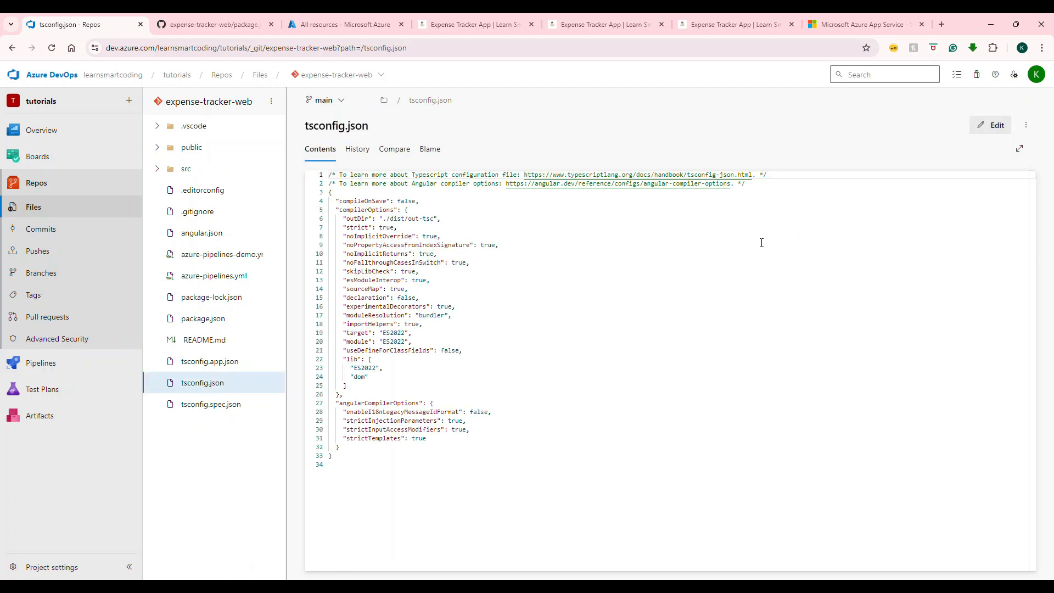
{"action": "left_click", "coordinate": [997, 127]}
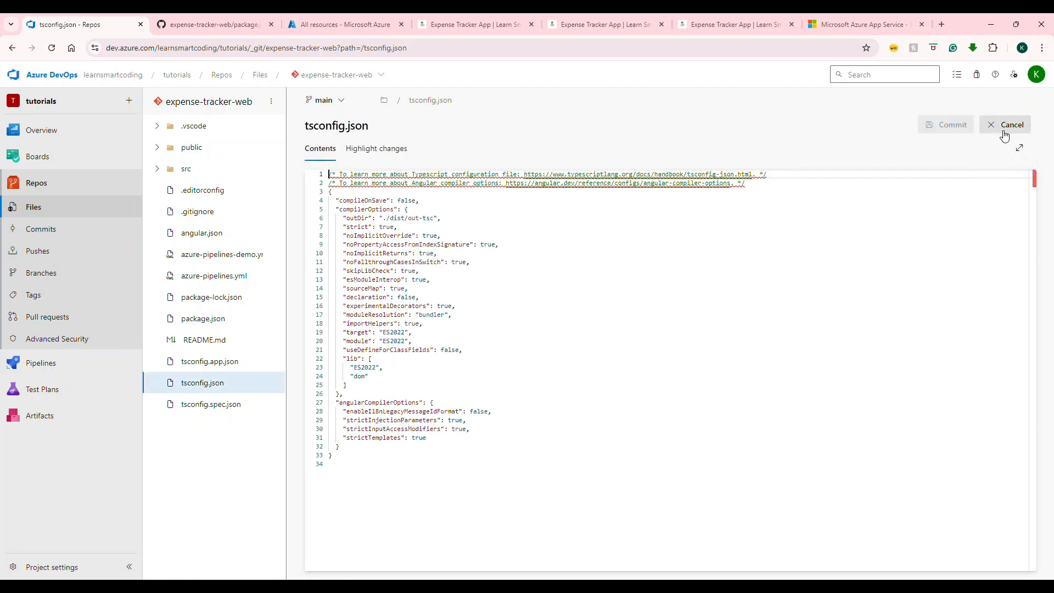
- Add a blank line after the final closing brace of tsconfig.json and commit to main with the comment "Updated tsconfig.json"
{"action": "left_click", "coordinate": [770, 180], "text": "shift"}
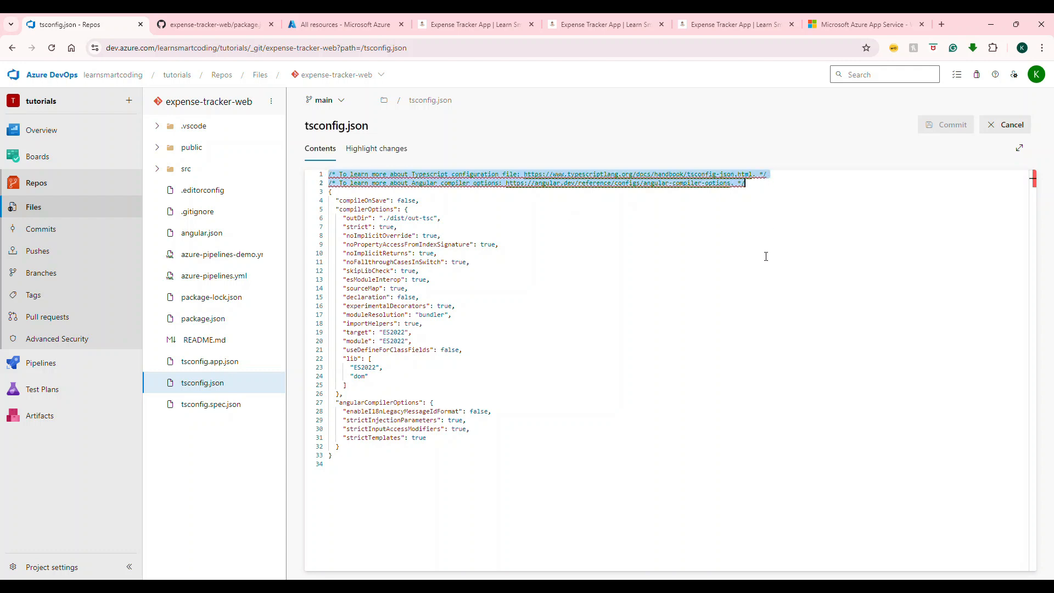
{"action": "left_click", "coordinate": [431, 381]}
{"action": "left_click_drag", "start_coordinate": [386, 368], "coordinate": [351, 369]}
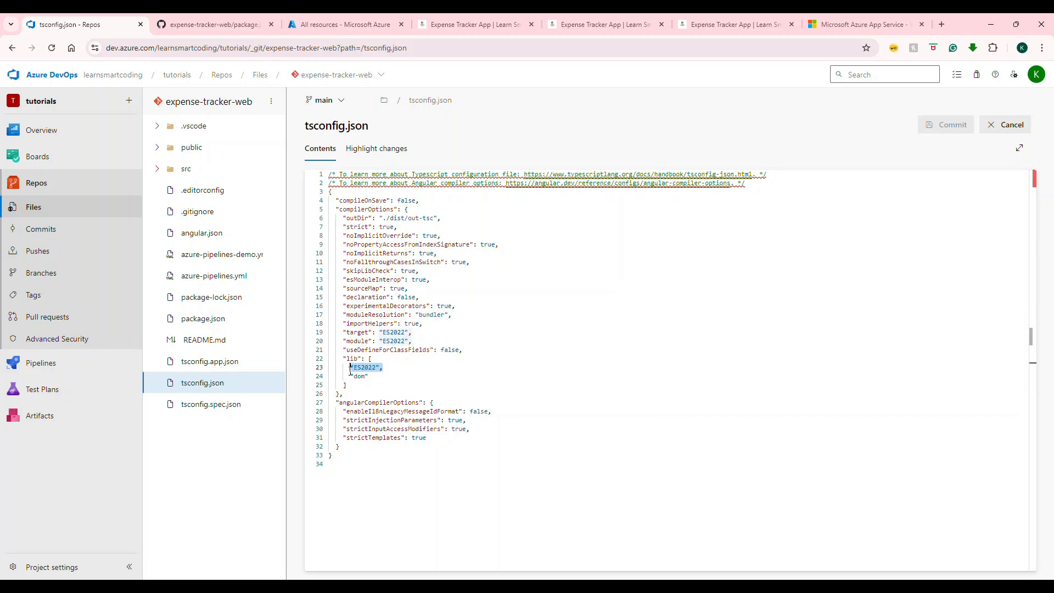
{"action": "left_click", "coordinate": [371, 376]}
{"action": "left_click", "coordinate": [371, 390]}
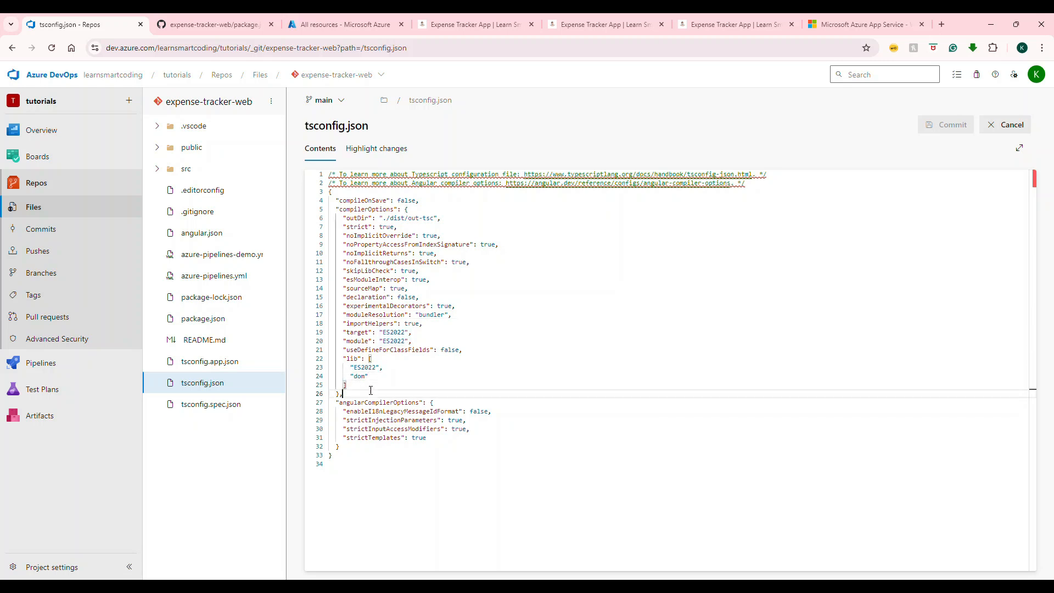
{"action": "left_click", "coordinate": [351, 455]}
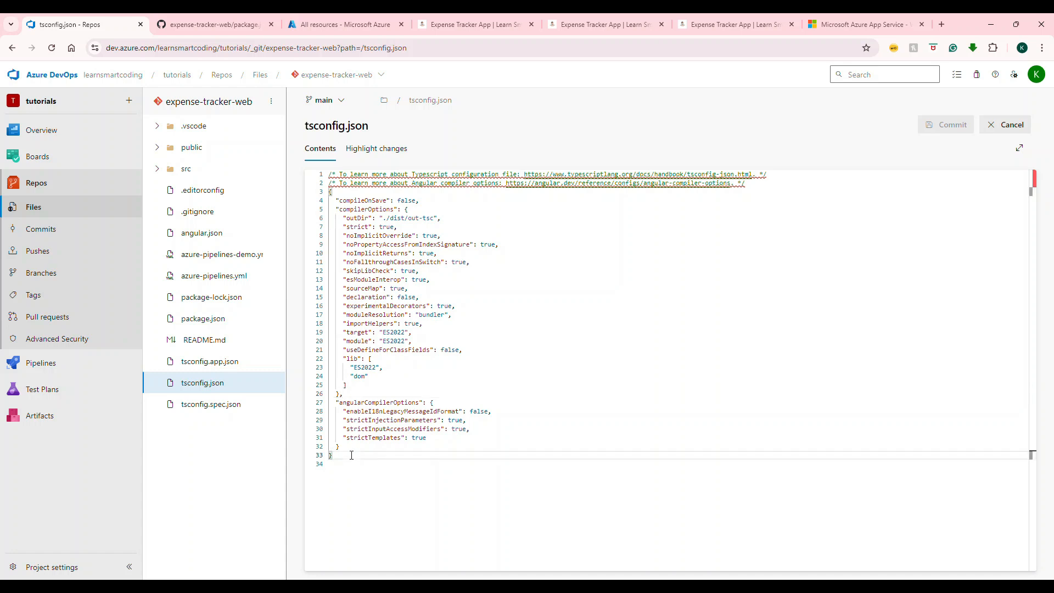
{"action": "key", "text": "Return"}
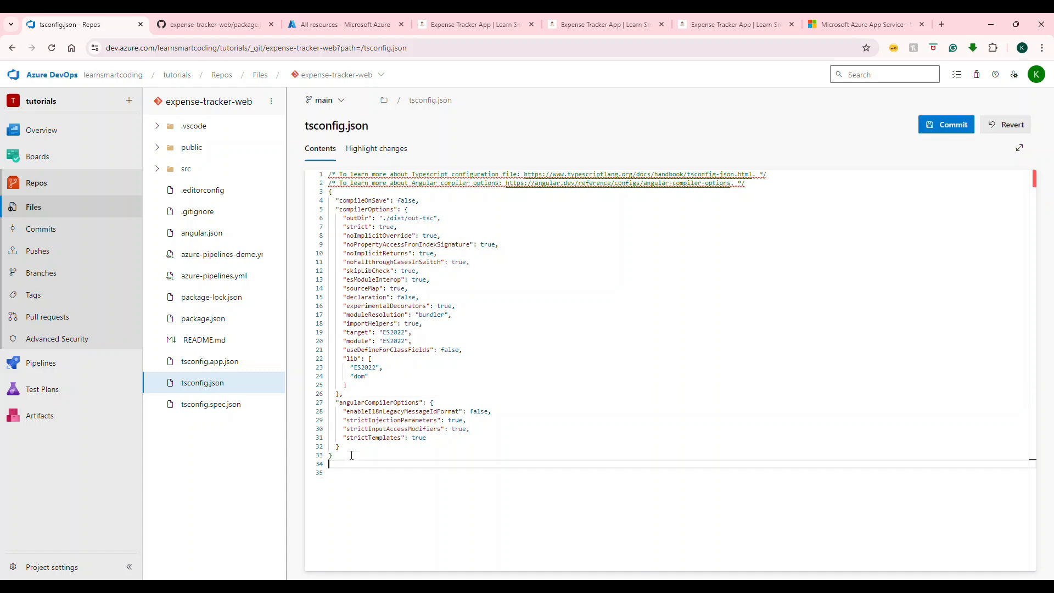
{"action": "left_click", "coordinate": [943, 125]}
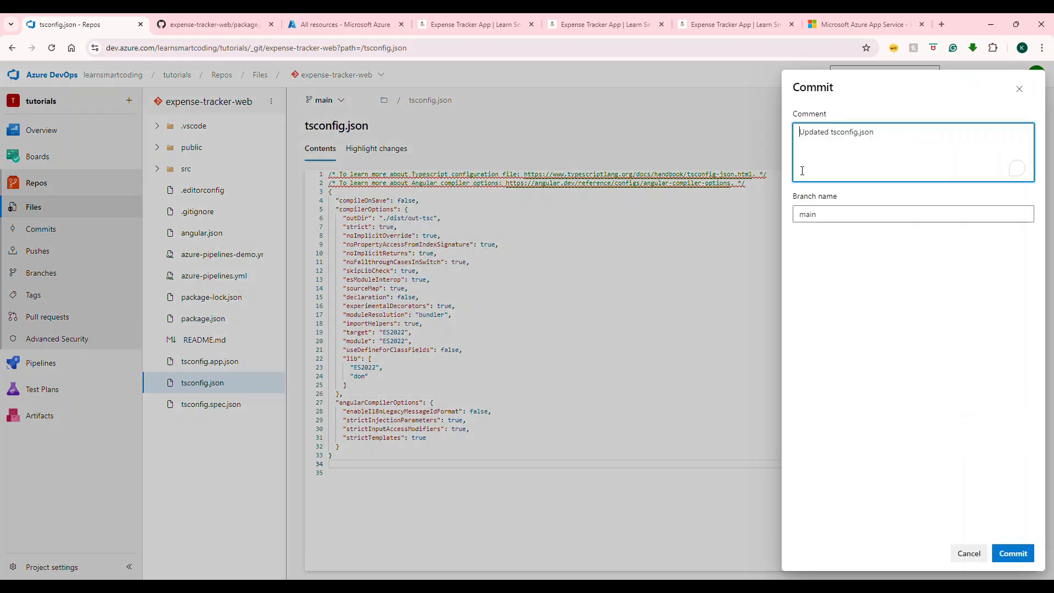
{"action": "left_click", "coordinate": [1011, 554]}
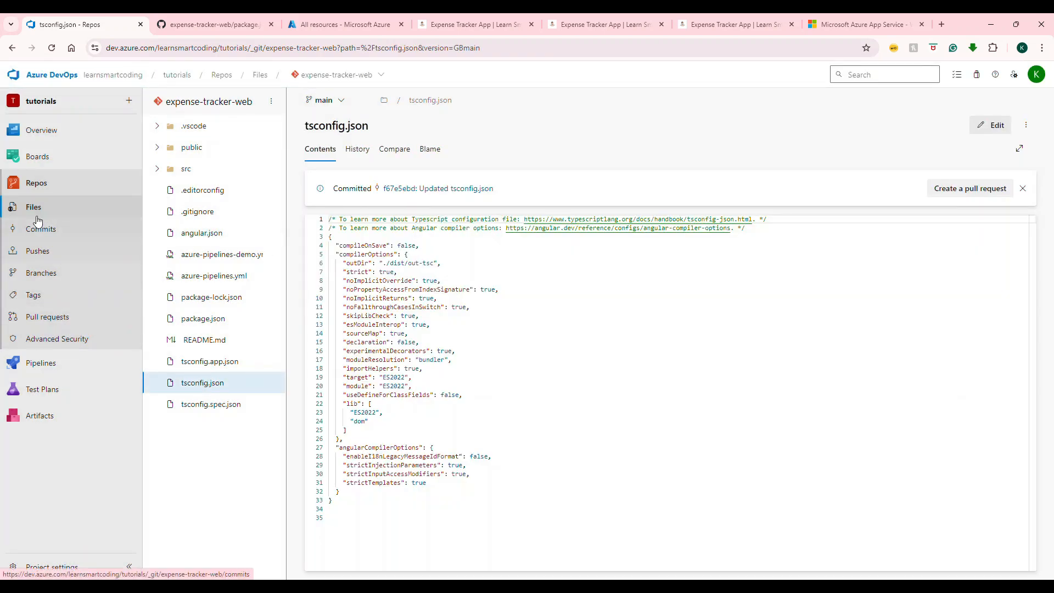
- Cancel run 20240805.1 of the expense-tracker-web pipeline
{"action": "left_click", "coordinate": [43, 363]}
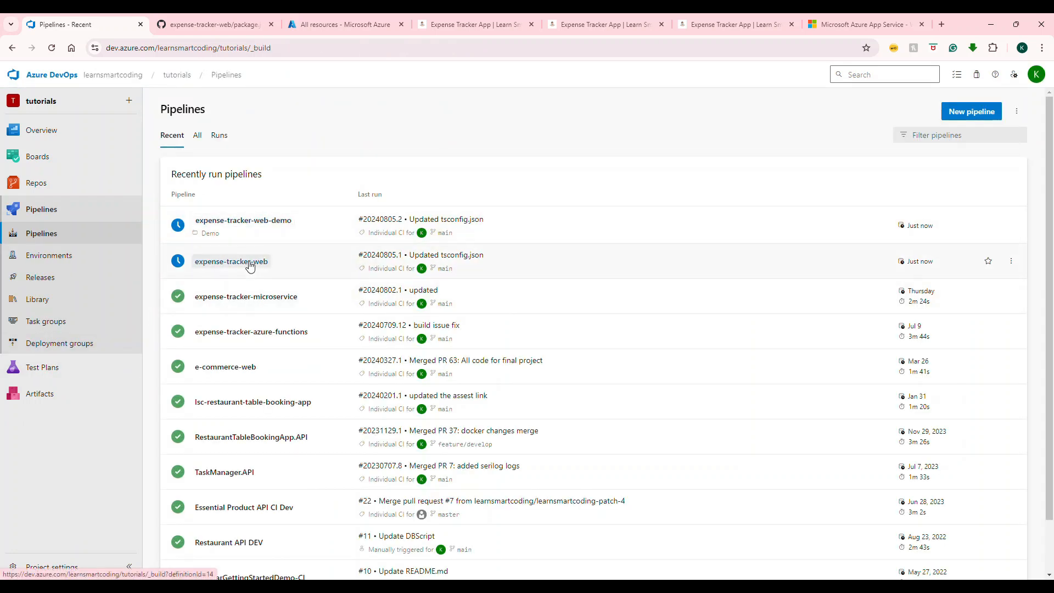
{"action": "left_click", "coordinate": [250, 263]}
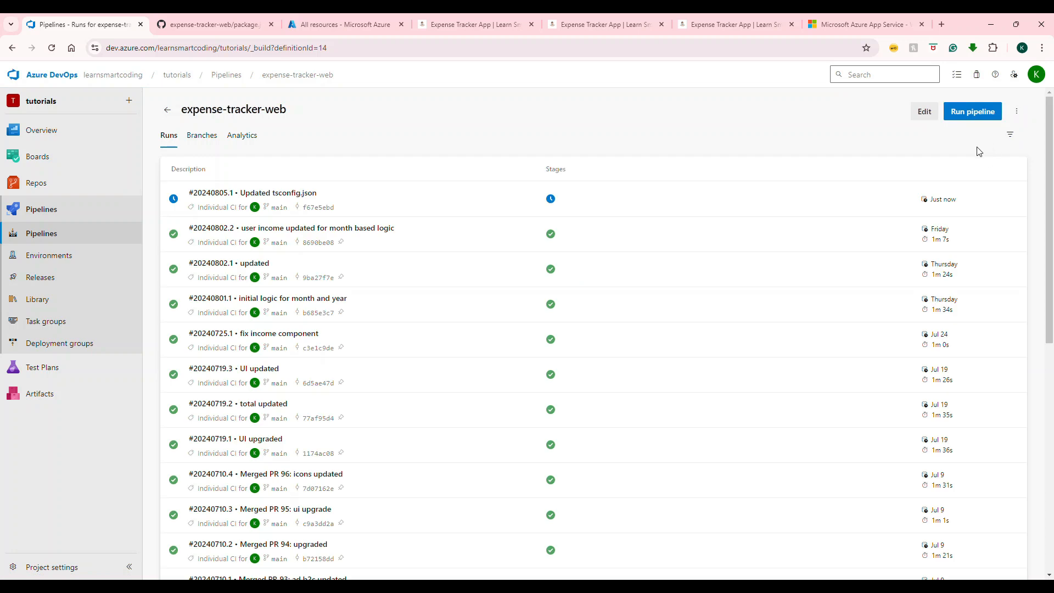
{"action": "left_click", "coordinate": [1011, 201]}
{"action": "left_click", "coordinate": [933, 258]}
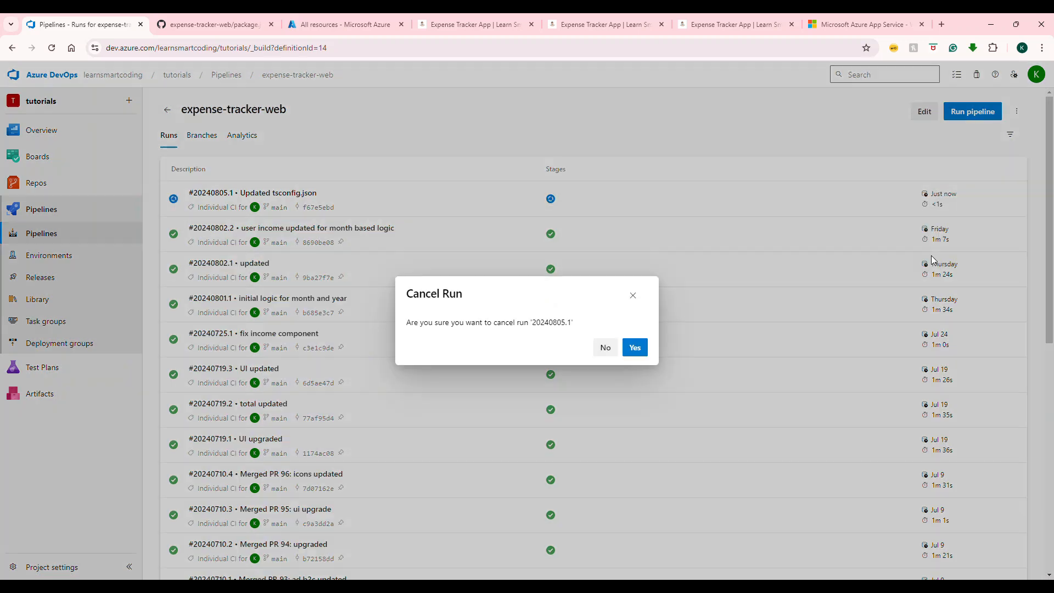
{"action": "left_click", "coordinate": [630, 350]}
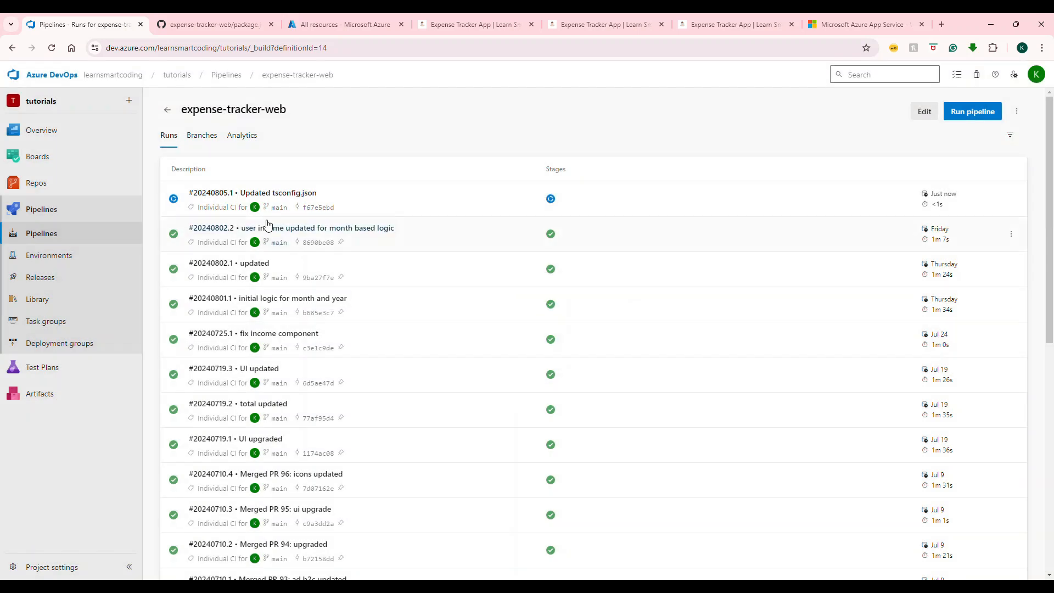
- Follow the build job's steps in run #20240805.2 of the expense-tracker-web-demo pipeline
{"action": "left_click", "coordinate": [167, 109]}
{"action": "left_click", "coordinate": [243, 220]}
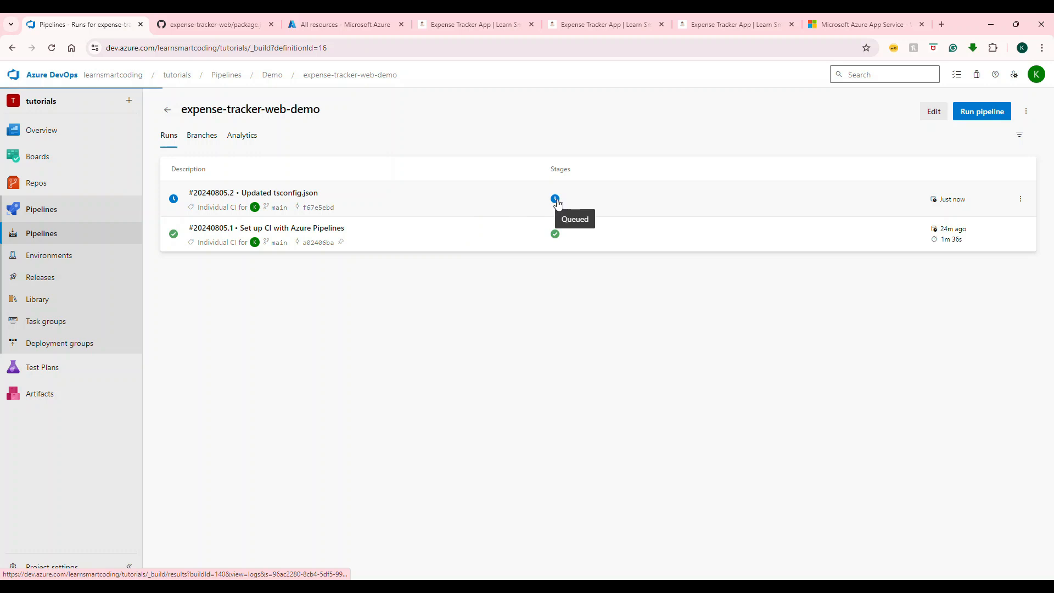
{"action": "left_click", "coordinate": [555, 198]}
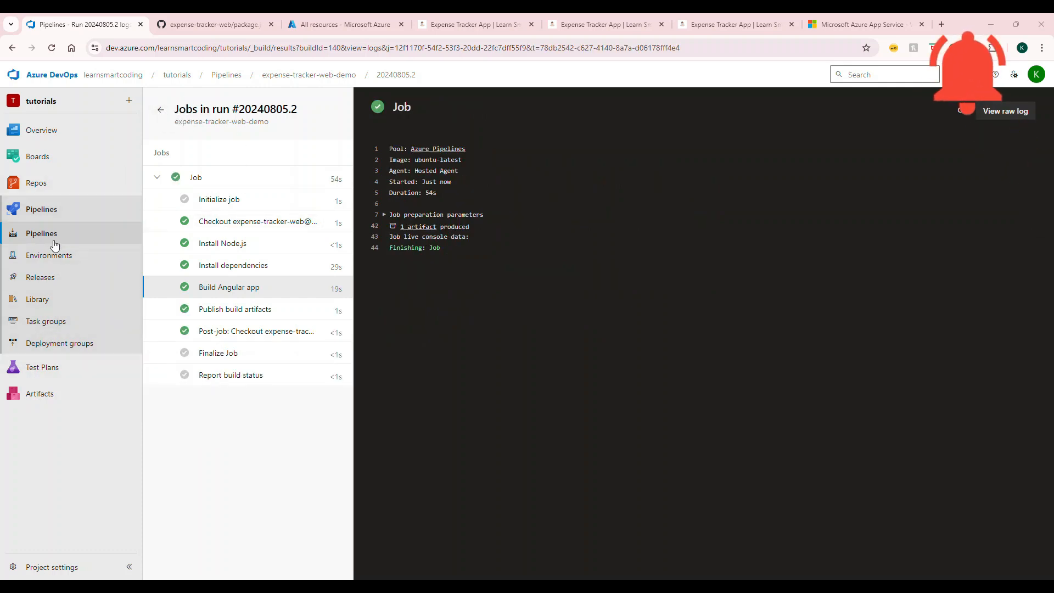
- Open Release-2 of Expense Tracker Web - CD - Demo and check the progress of its stages
{"action": "left_click", "coordinate": [42, 281]}
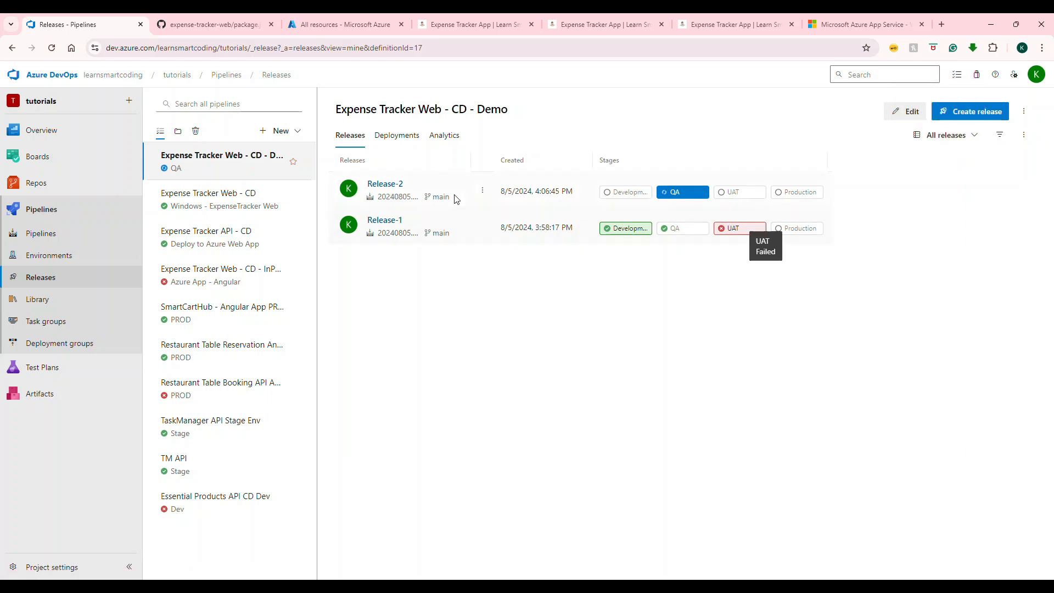
{"action": "left_click", "coordinate": [576, 191]}
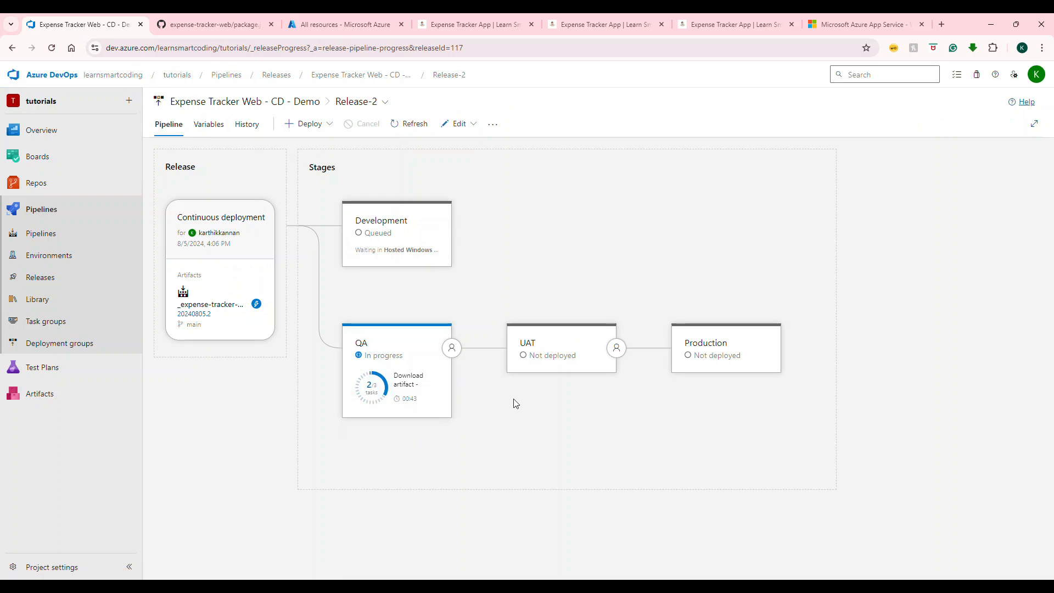
{"action": "mouse_move", "coordinate": [538, 388]}
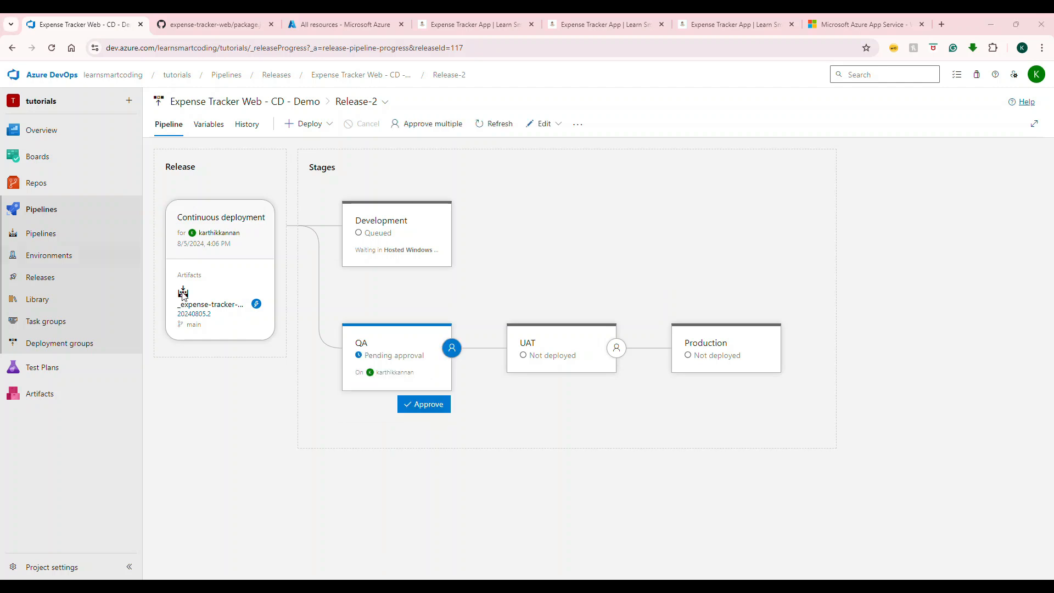
- Approve the post-deployment conditions of the QA and UAT stages in Release-2
{"action": "left_click", "coordinate": [430, 412]}
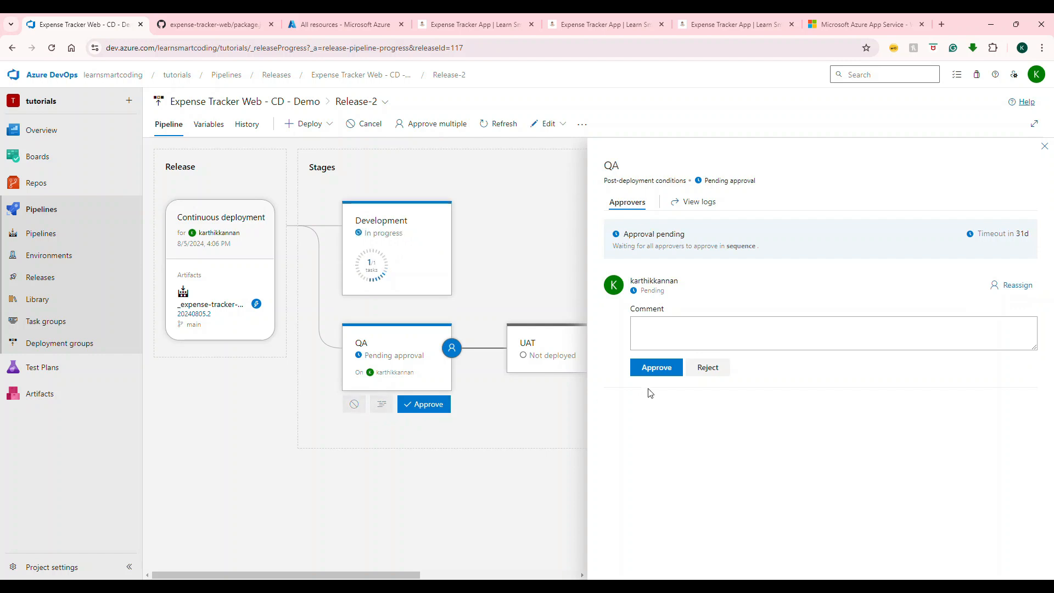
{"action": "left_click", "coordinate": [656, 367]}
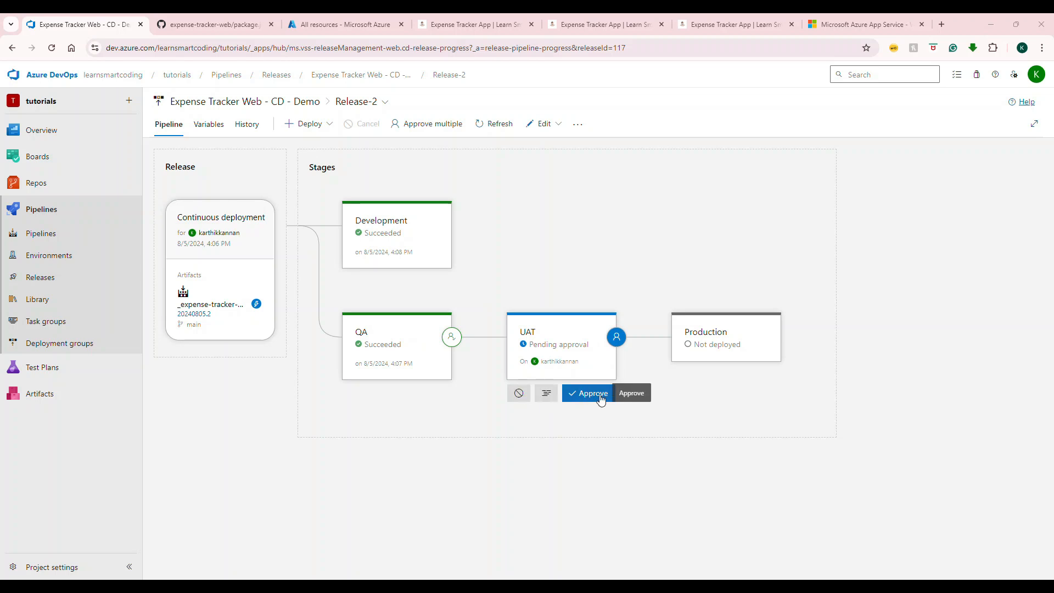
{"action": "left_click", "coordinate": [601, 399]}
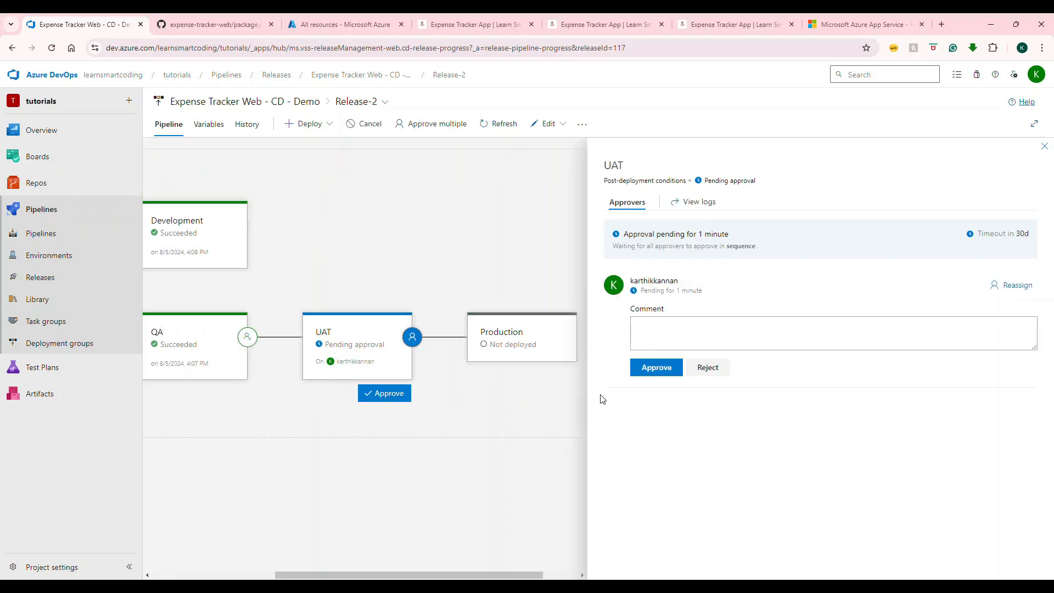
{"action": "left_click", "coordinate": [658, 377]}
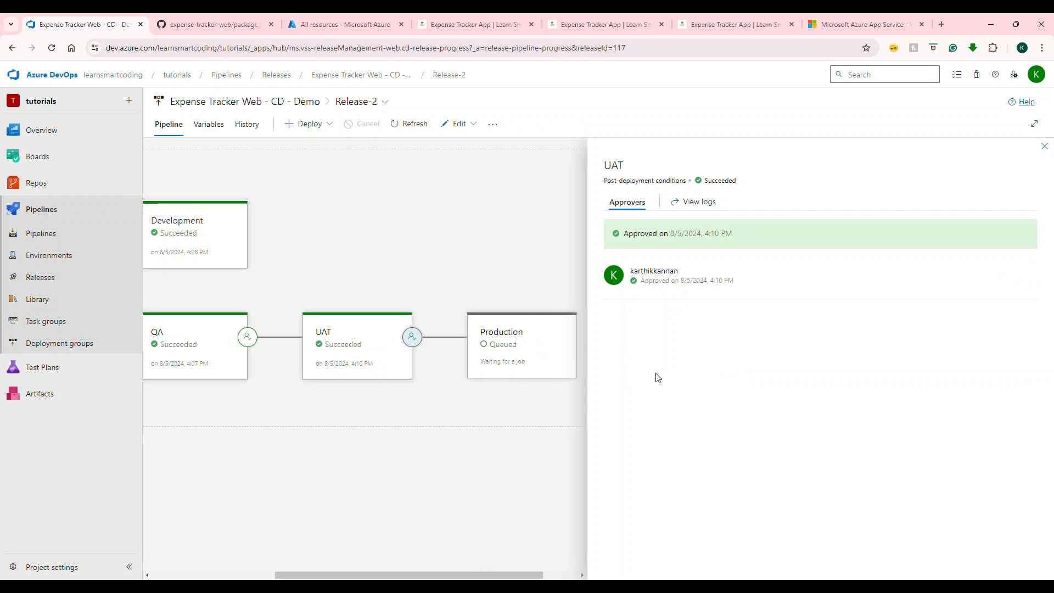
- Close the UAT approval details, follow the Production stage of Release-2, and check the deployed lsc-expensetracker-web-prod site
{"action": "left_click", "coordinate": [1045, 146]}
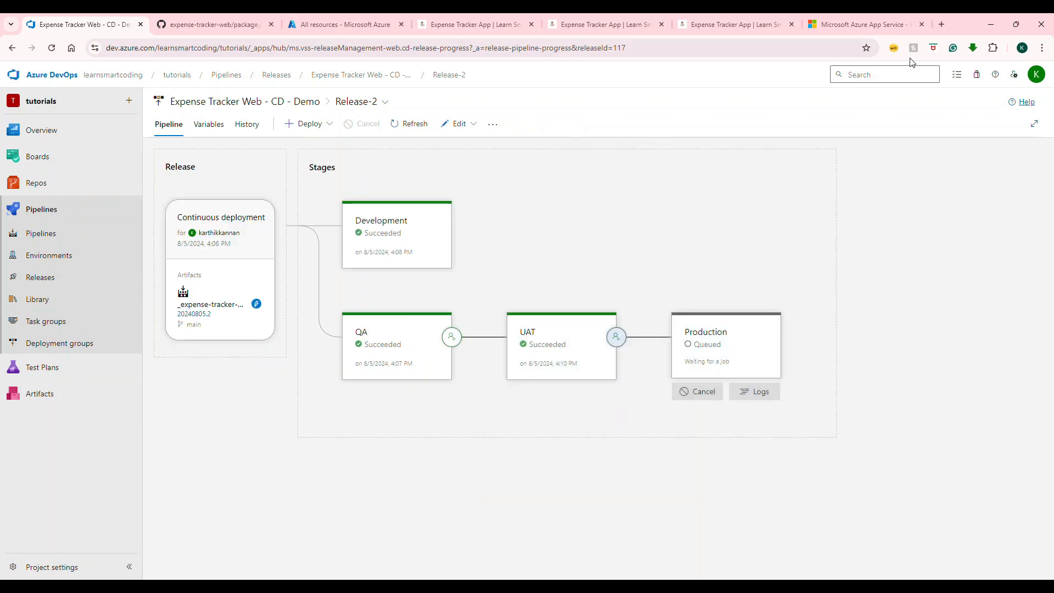
{"action": "left_click", "coordinate": [883, 26]}
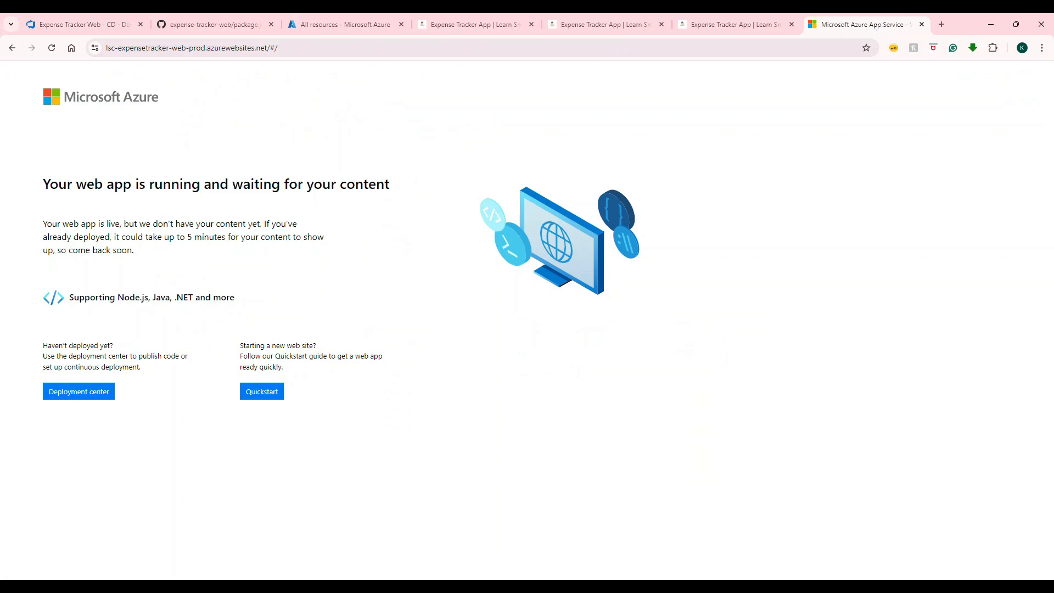
{"action": "left_click", "coordinate": [83, 24]}
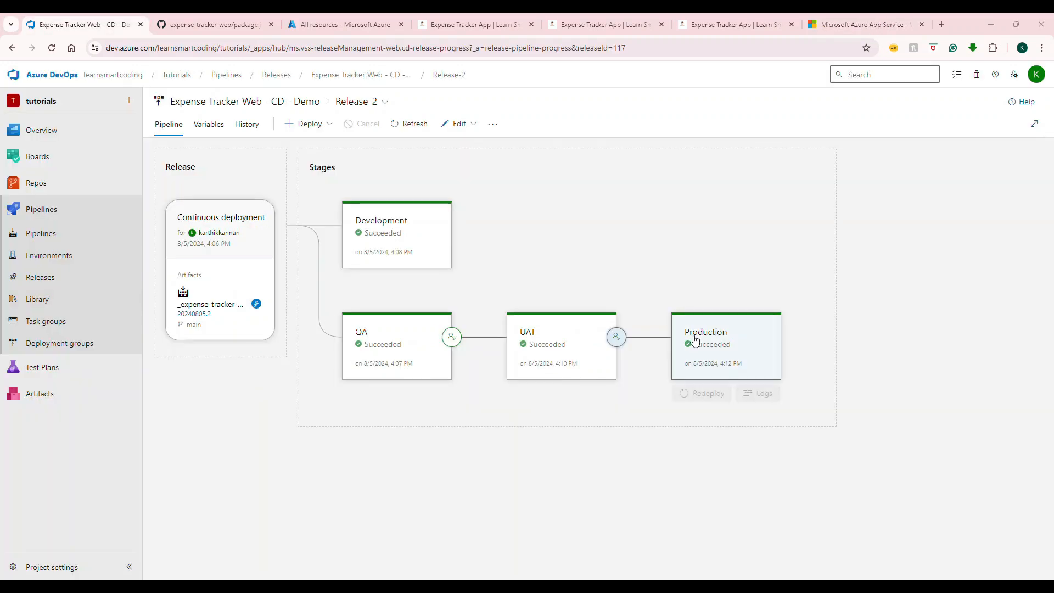
{"action": "left_click", "coordinate": [872, 29]}
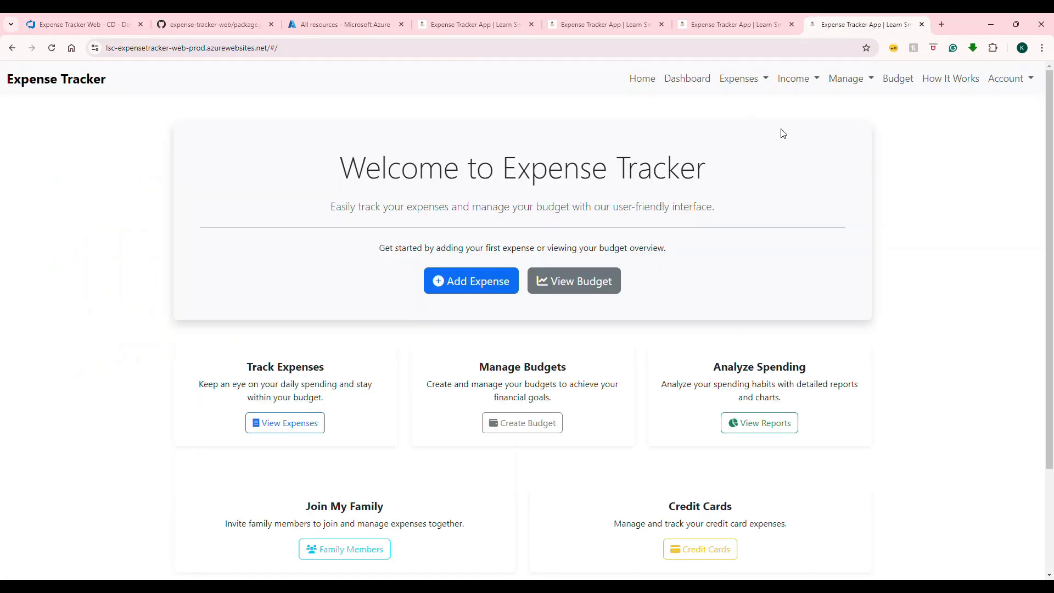
- Return to Release-2 in Azure DevOps and open the releases list of Expense Tracker Web - CD - Demo to review each release's stages
{"action": "left_click", "coordinate": [83, 25]}
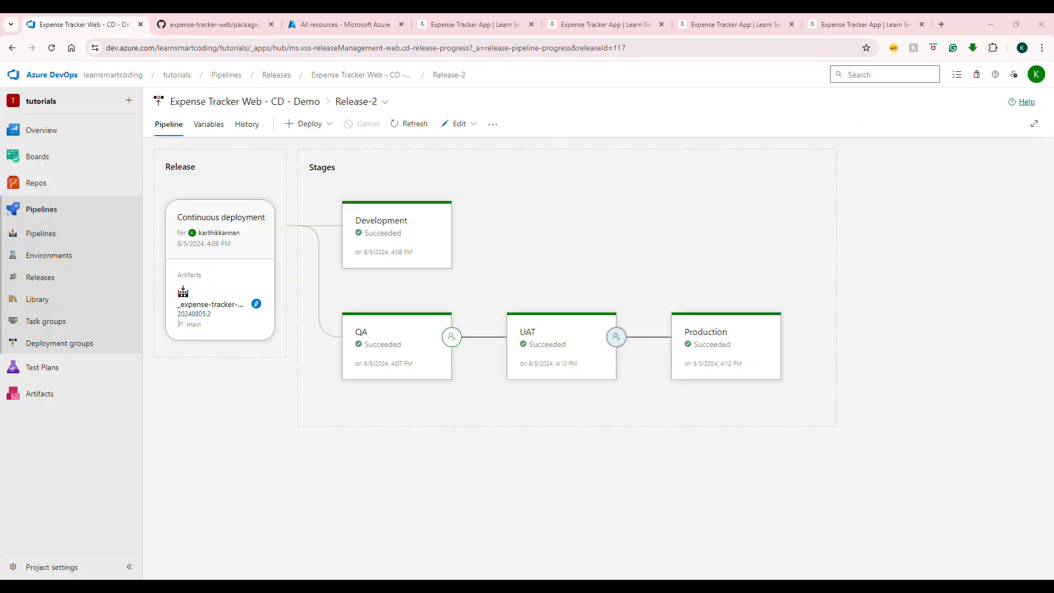
{"action": "left_click", "coordinate": [382, 78]}
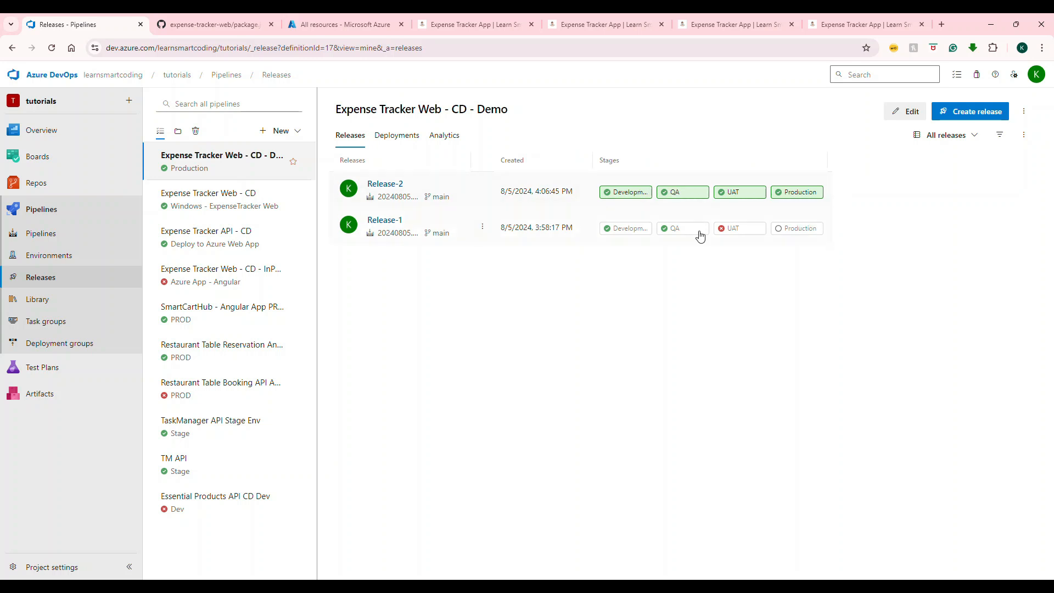
{"action": "left_click", "coordinate": [871, 27]}
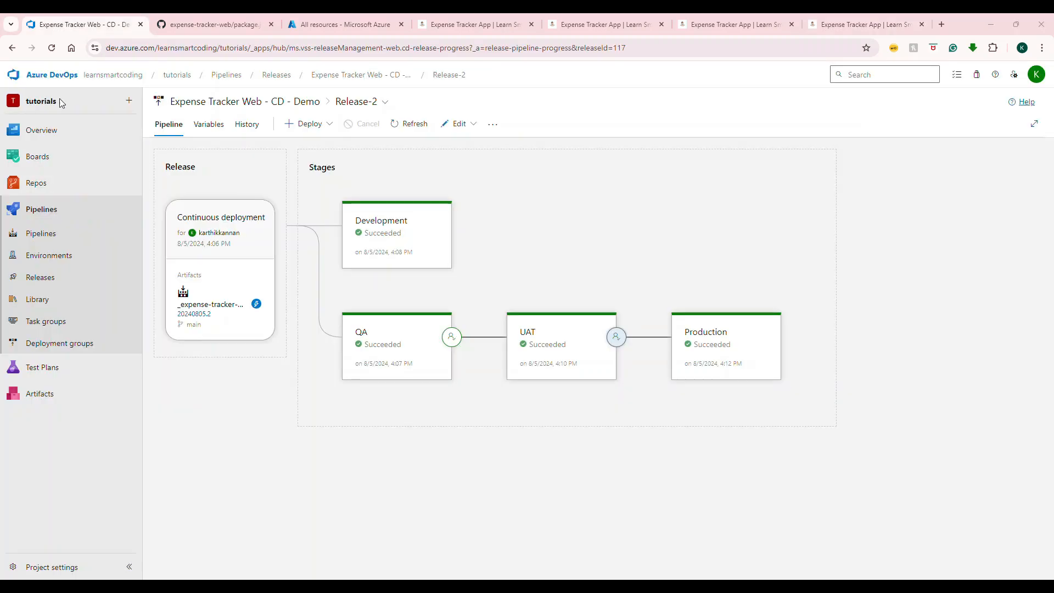
{"action": "left_click", "coordinate": [382, 79]}
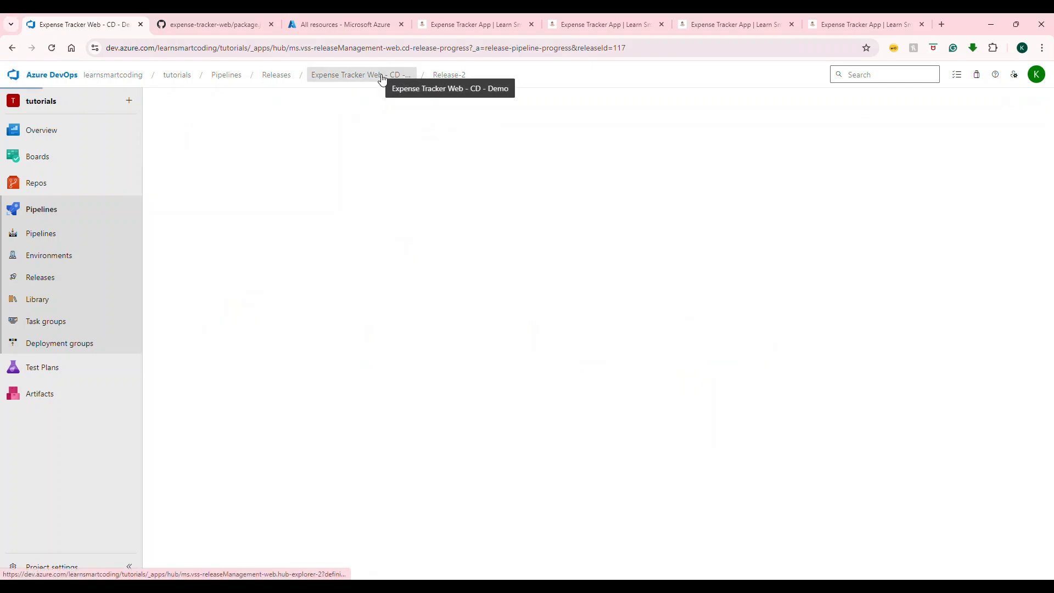